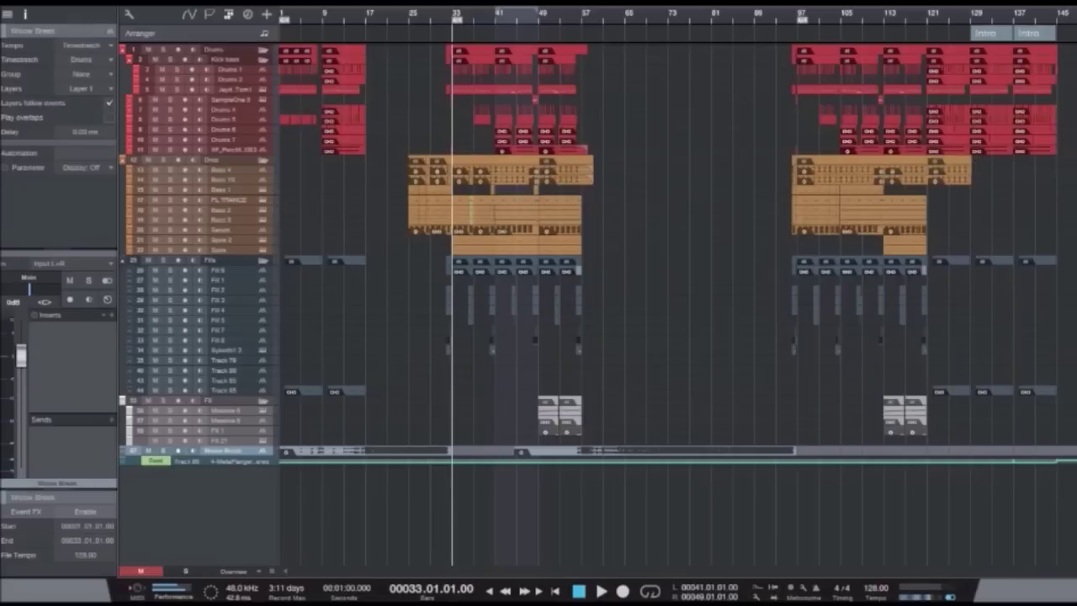
Step: Play the arrangement at the drop briefly and stop playback
mouse_move(822, 446)
left_mouse_down()
mouse_move(537, 434)
mouse_move(278, 476)
mouse_move(738, 435)
mouse_move(851, 436)
mouse_move(819, 435)
left_mouse_up()
key("space")
key("space")
key("KP_0")
Step: Solo the Kick bass folder and play its tracks from bar 33 with the tracks at normal height
key("e")
key("e")
key("e")
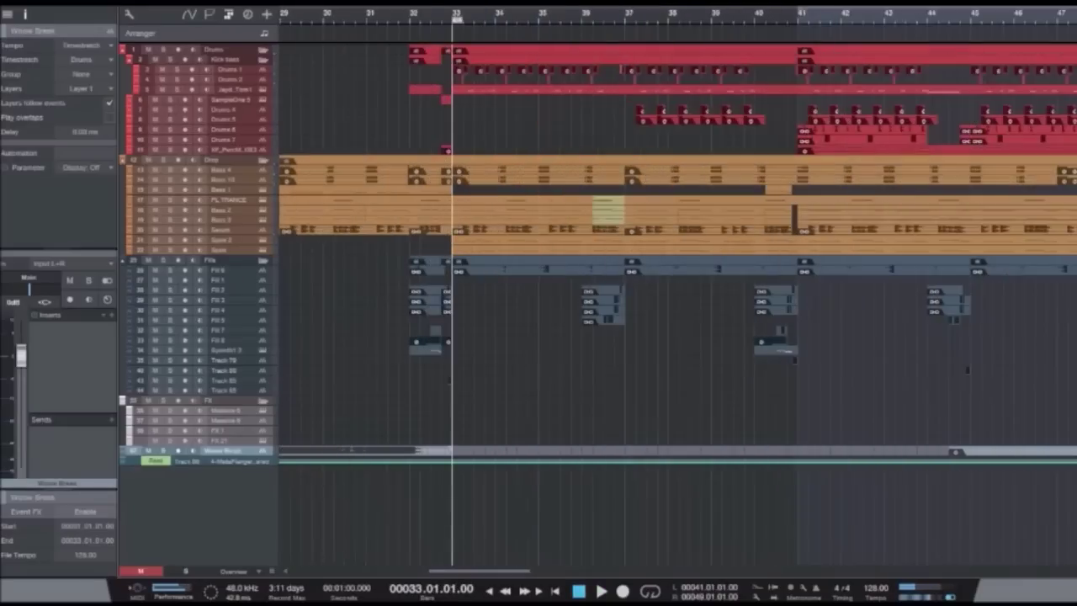
key("shift+e")
key("shift+e")
key("shift+e")
scroll(676, 303, "up", 5)
scroll(676, 303, "up", 5)
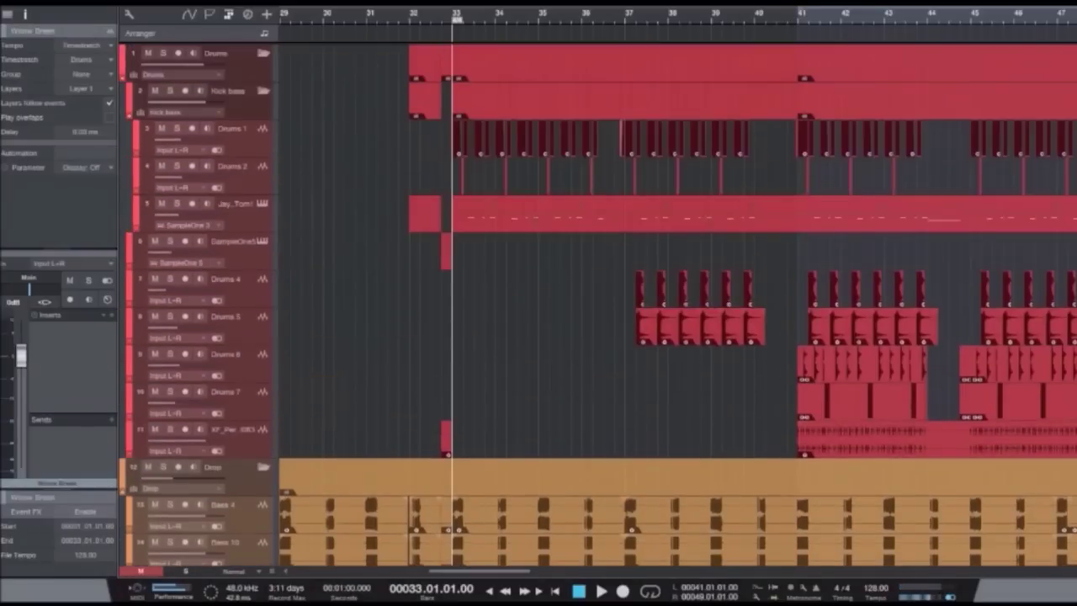
key("s")
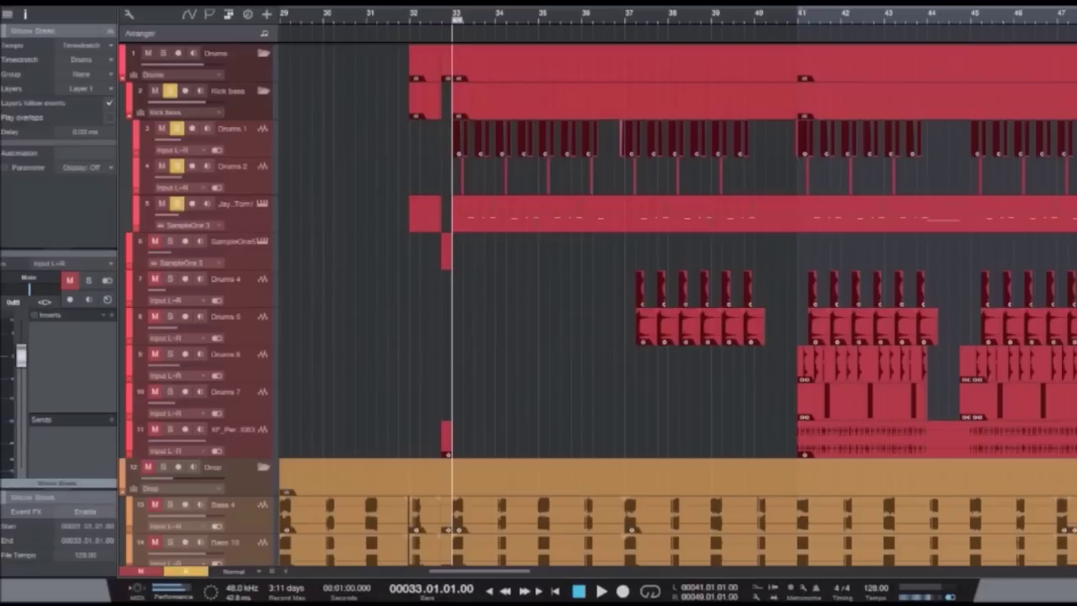
key("space")
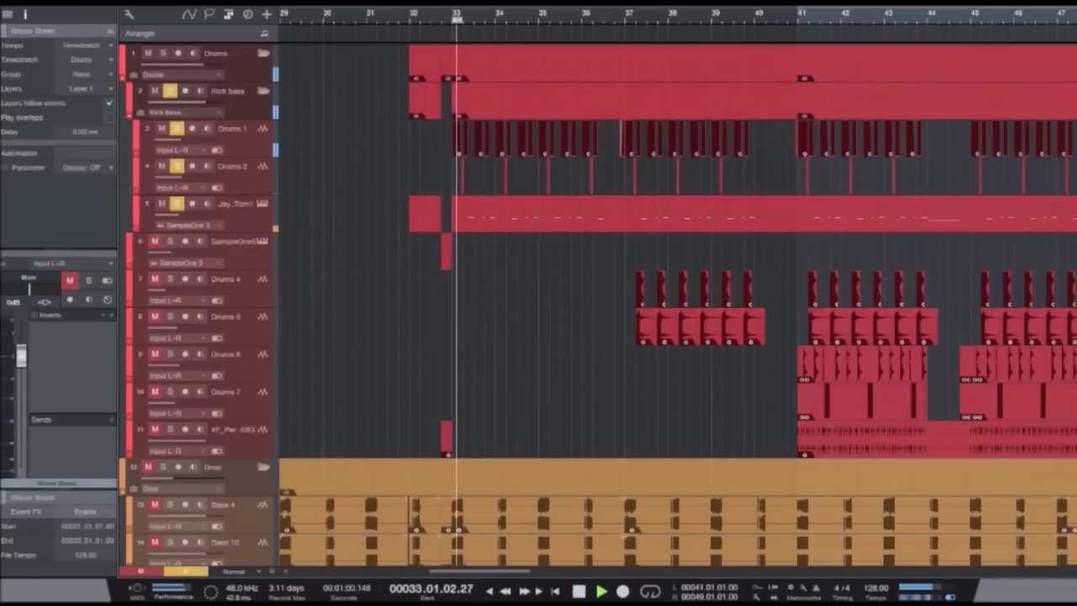
key("e")
key("e")
key("e")
key("e")
key("space")
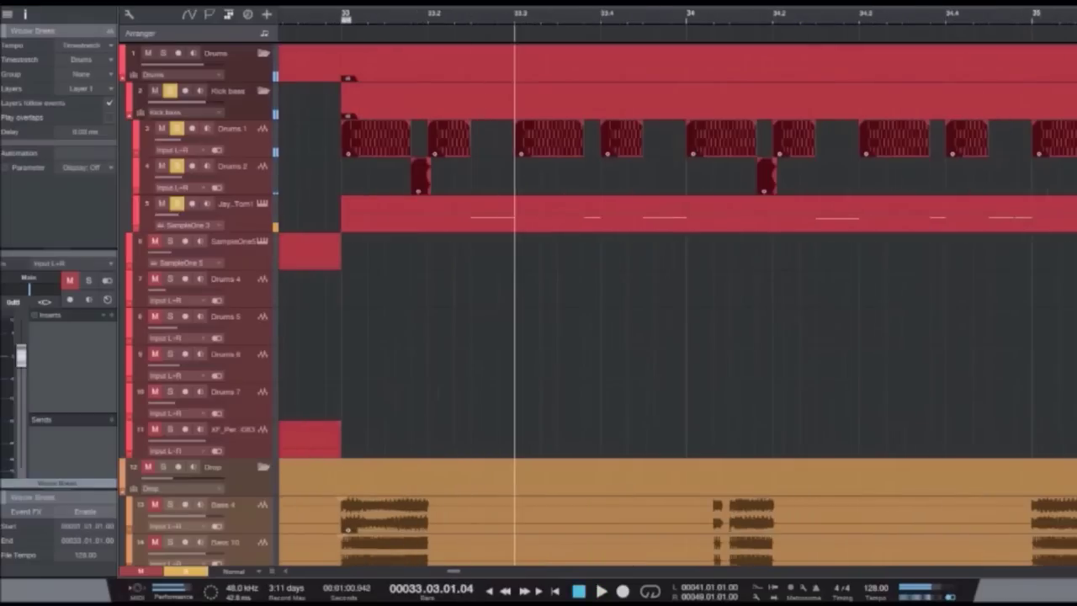
Step: Examine the spacing of the Drums 1 kicks, the Drums 2 hits and the tom notes in bar 33
left_click(231, 134)
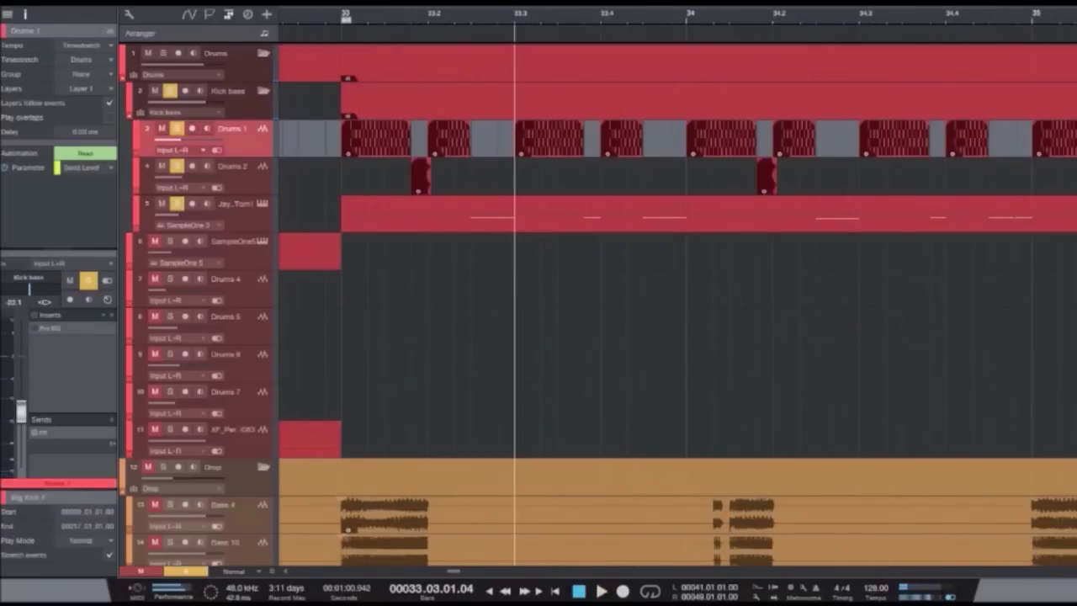
mouse_move(325, 139)
left_mouse_down()
mouse_move(430, 139)
mouse_move(279, 139)
mouse_move(325, 139)
left_mouse_up()
left_click_drag(334, 177, 460, 179)
left_click_drag(547, 251, 508, 215)
key("l")
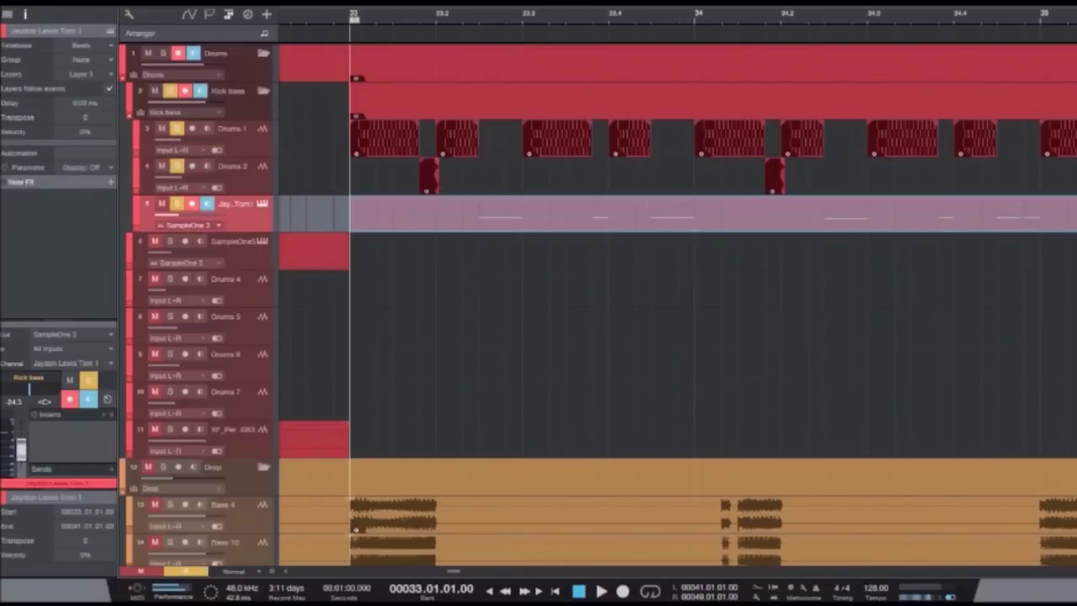
key("e")
key("e")
left_click_drag(672, 139, 585, 136)
left_click_drag(893, 179, 763, 175)
left_click_drag(938, 177, 833, 215)
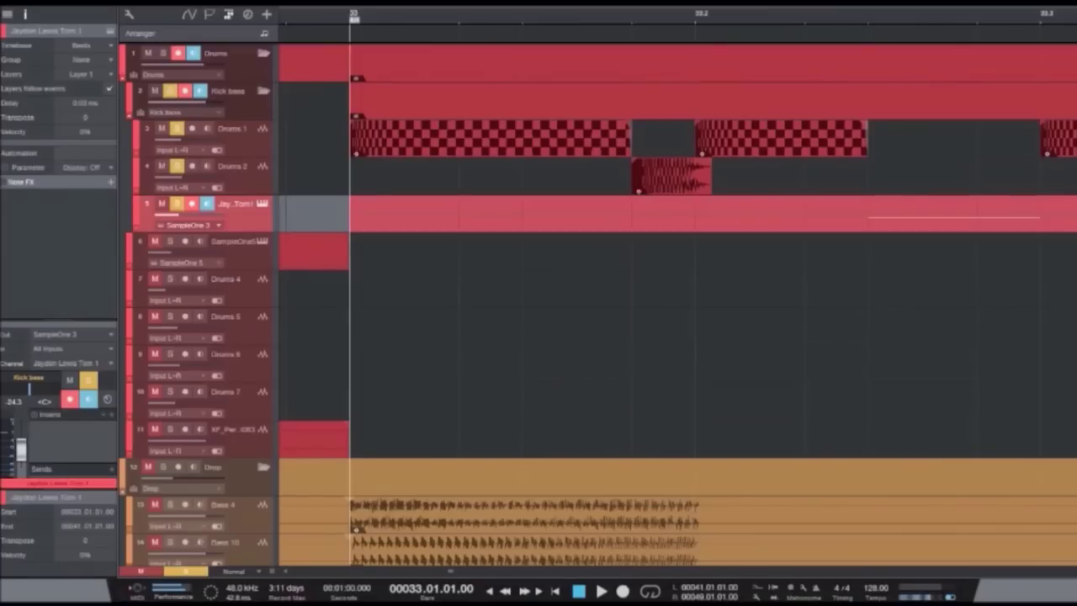
key("w")
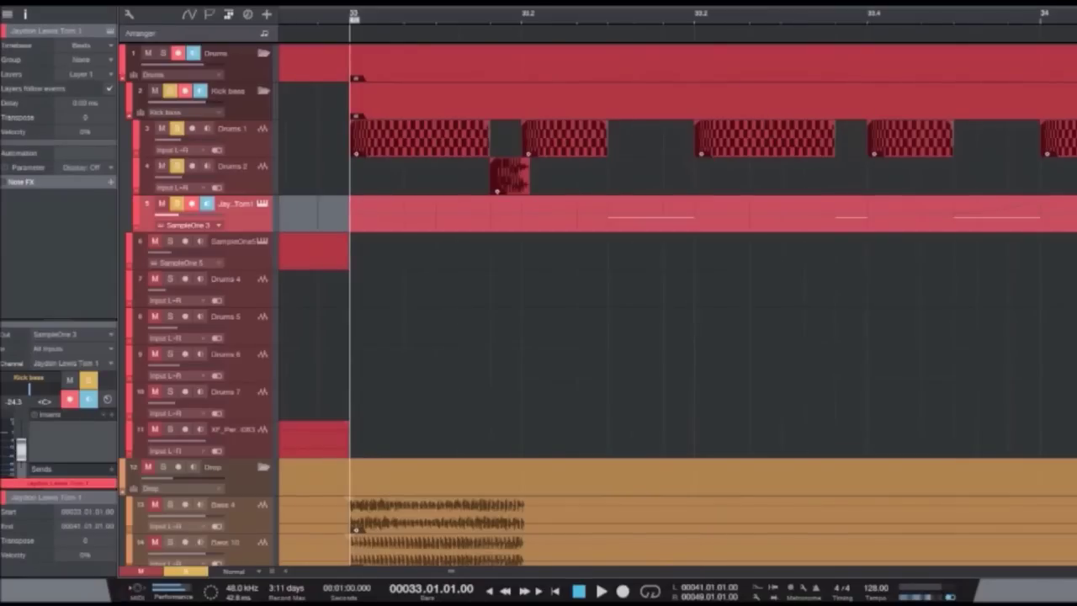
Step: Lengthen the first kick event on Drums 1 almost to beat 33.2, duplicate it over the second kick and play the result
left_click_drag(488, 139, 521, 139)
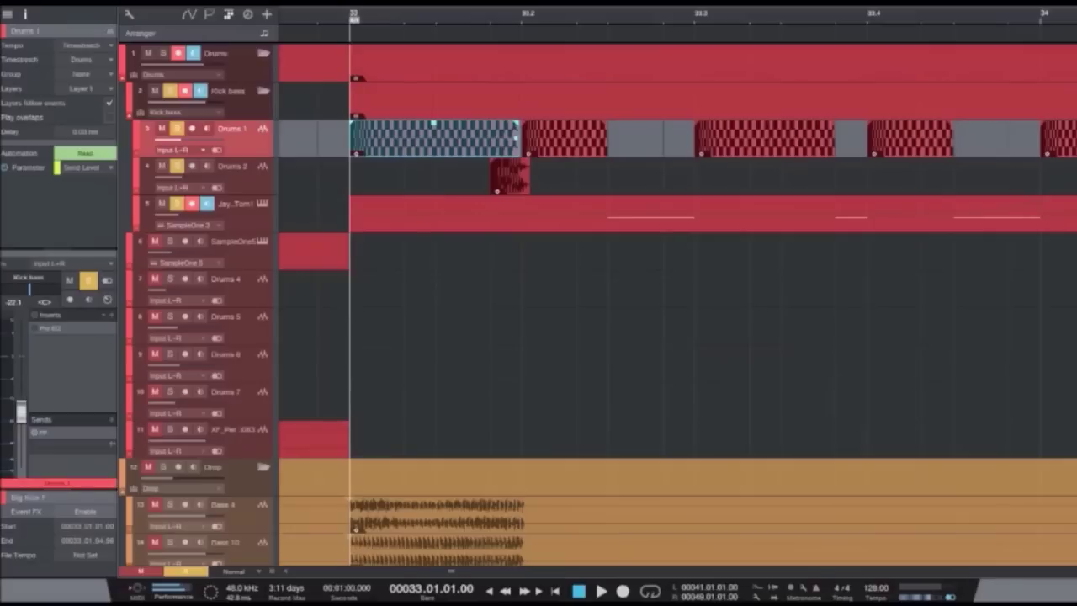
key("d")
key("space")
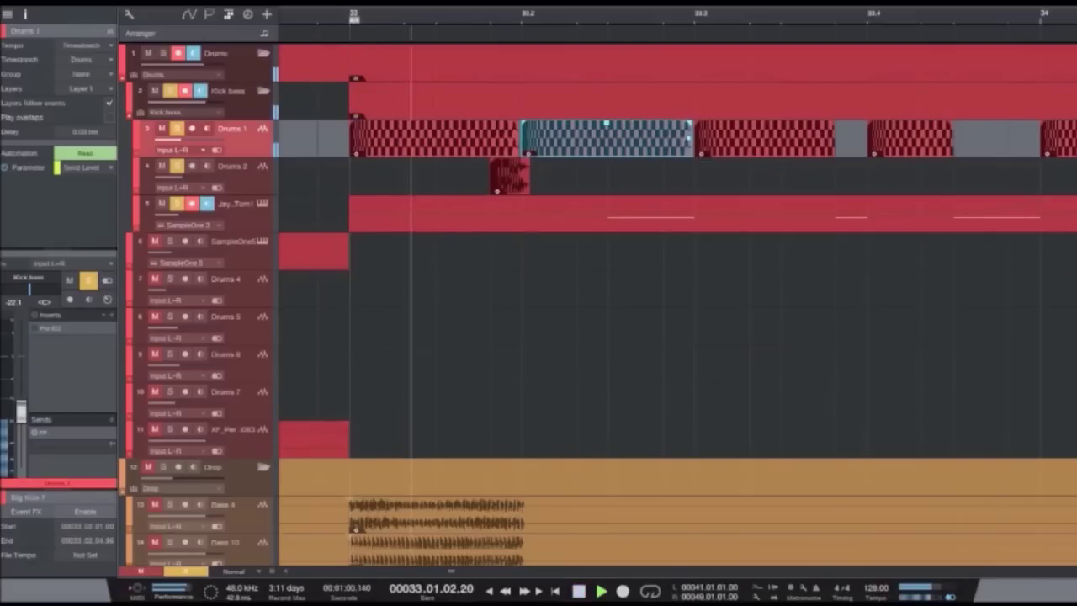
key("space")
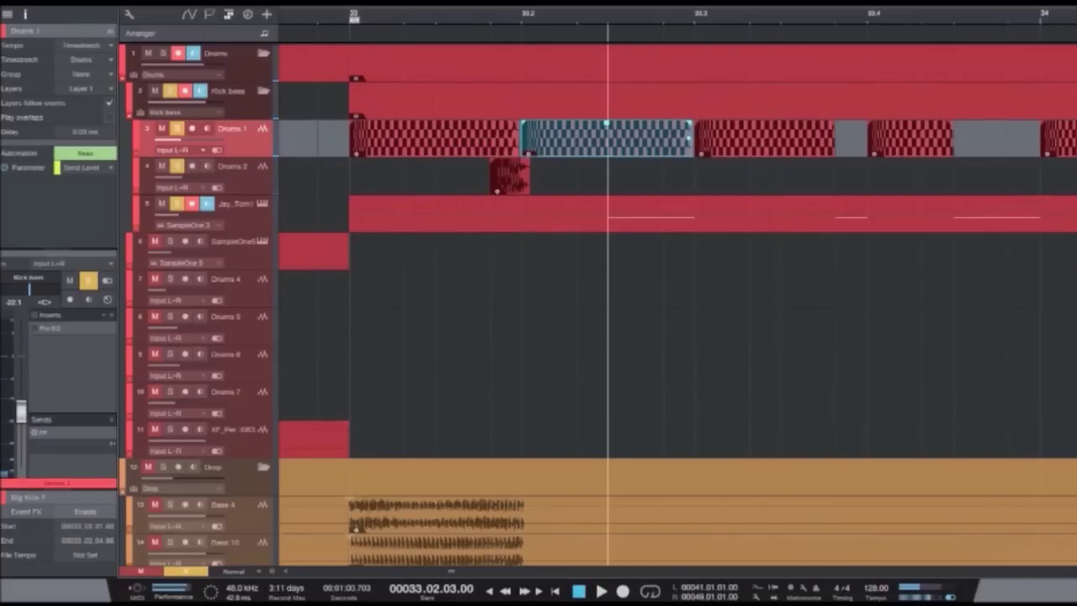
key("space")
key("space")
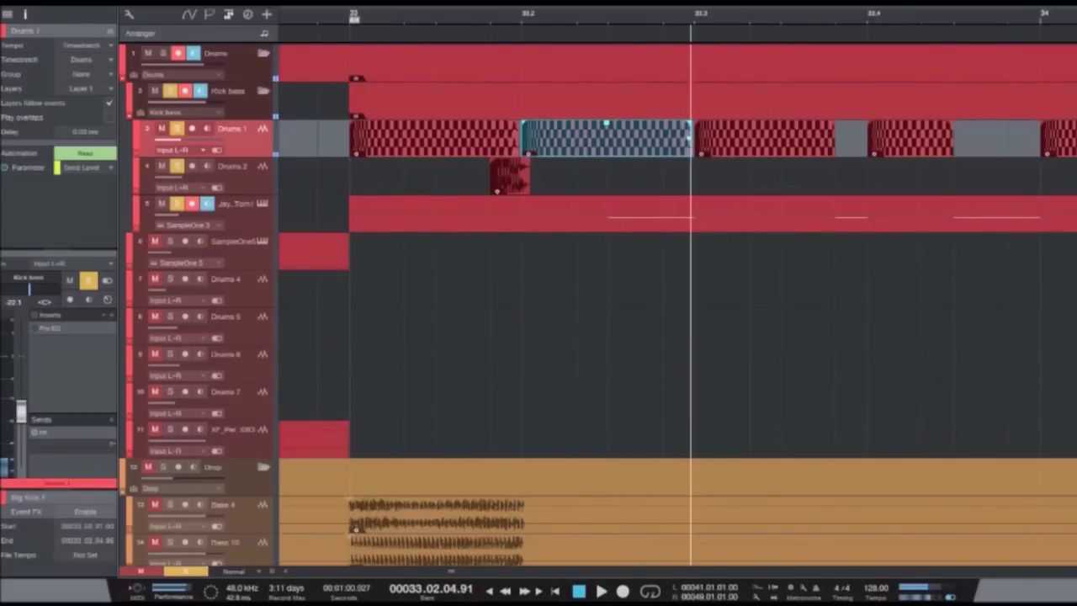
Step: Shorten the second Drums 1 kick to end at 33.02.03.00 and the first to end at 33.01.04.27
left_click_drag(690, 139, 606, 138)
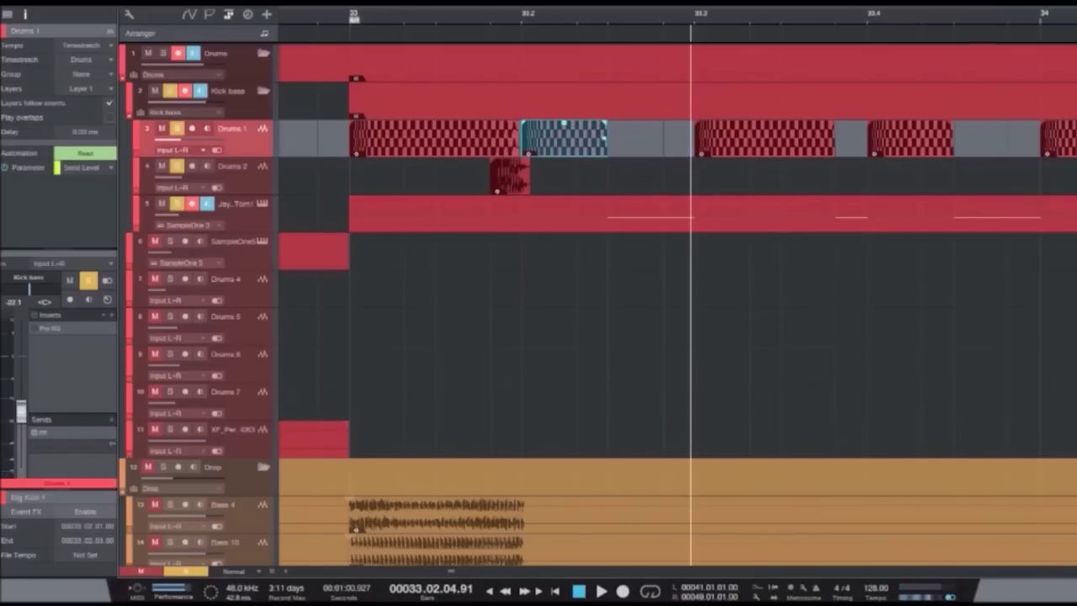
left_click_drag(518, 138, 490, 139)
Step: Move the playhead to the loop start at bar 41 and clear the solo on the Kick bass folder
key("w")
key("w")
key("w")
key("w")
key("w")
key("w")
key("w")
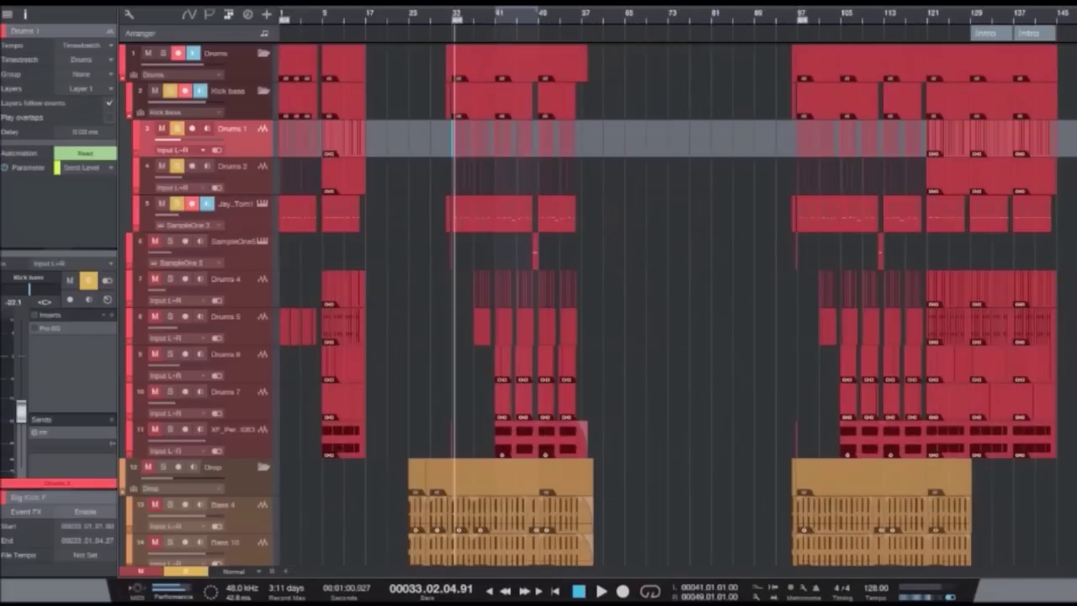
key("KP_1")
key("e")
key("e")
key("e")
key("e")
key("e")
key("e")
key("e")
key("e")
scroll(677, 303, "down", 3)
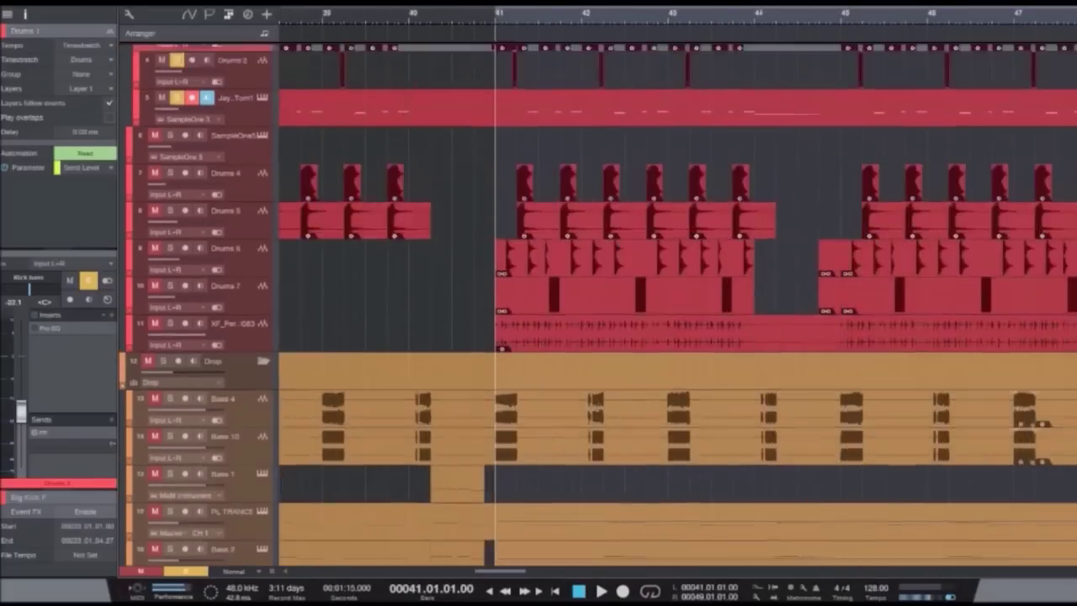
scroll(678, 303, "up", 3)
mouse_move(177, 195)
left_mouse_down()
mouse_move(176, 160)
mouse_move(177, 201)
left_mouse_up()
key("s")
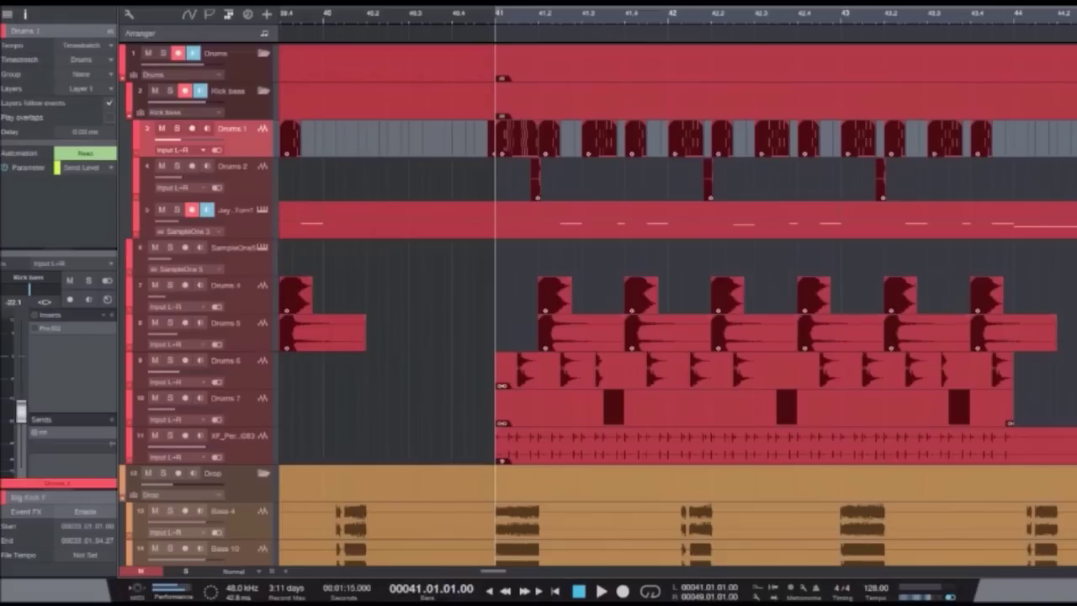
Step: Solo Drums 4 and Drums 5 separately, playing each around bar 41, and clear the solos
key("s")
key("space")
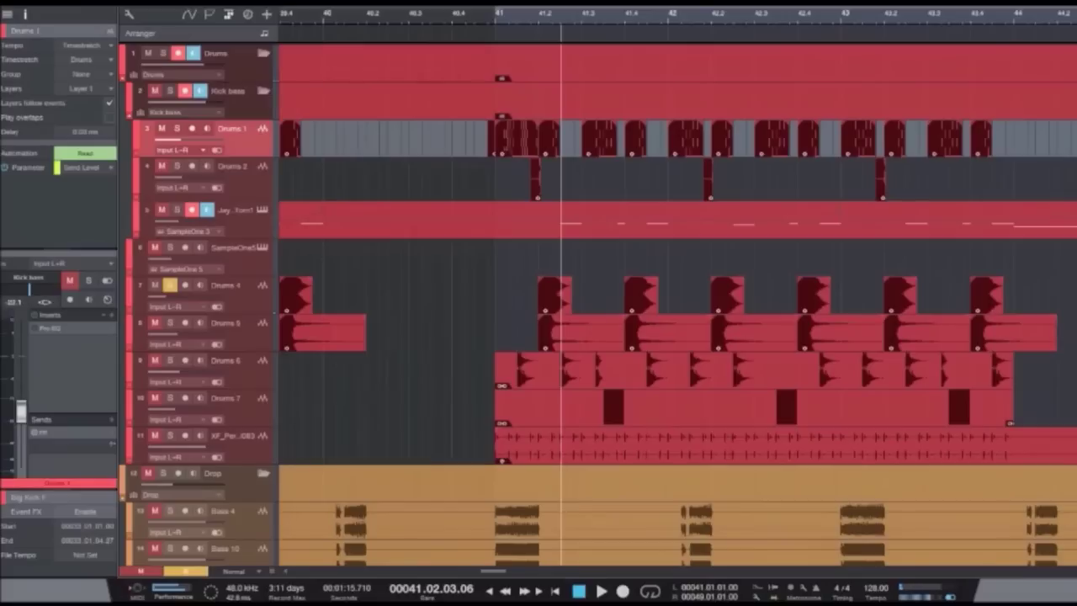
left_click(170, 285)
left_click(170, 323)
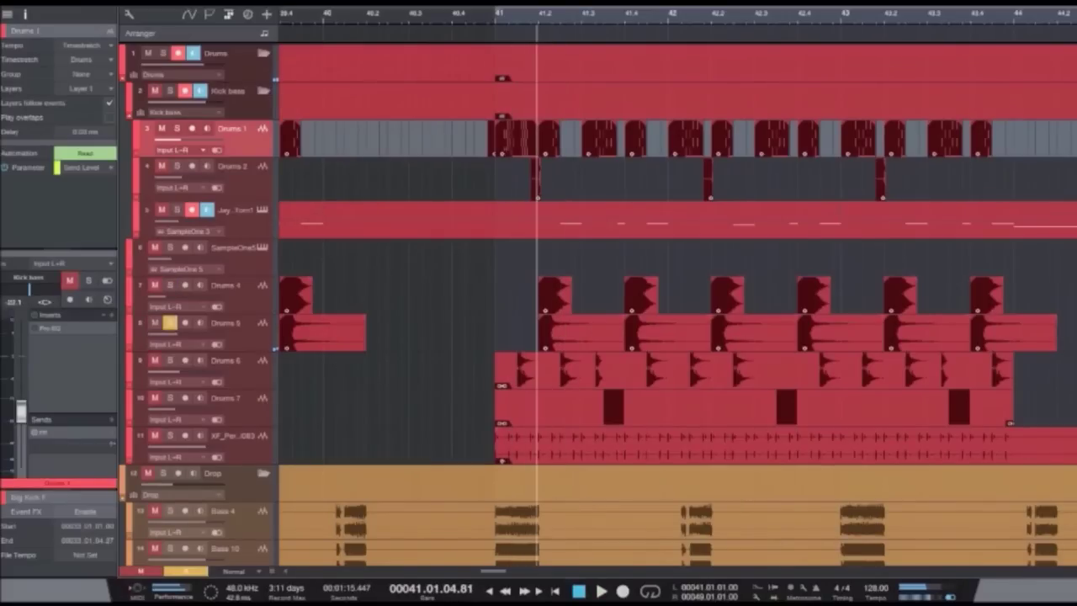
left_click(170, 323)
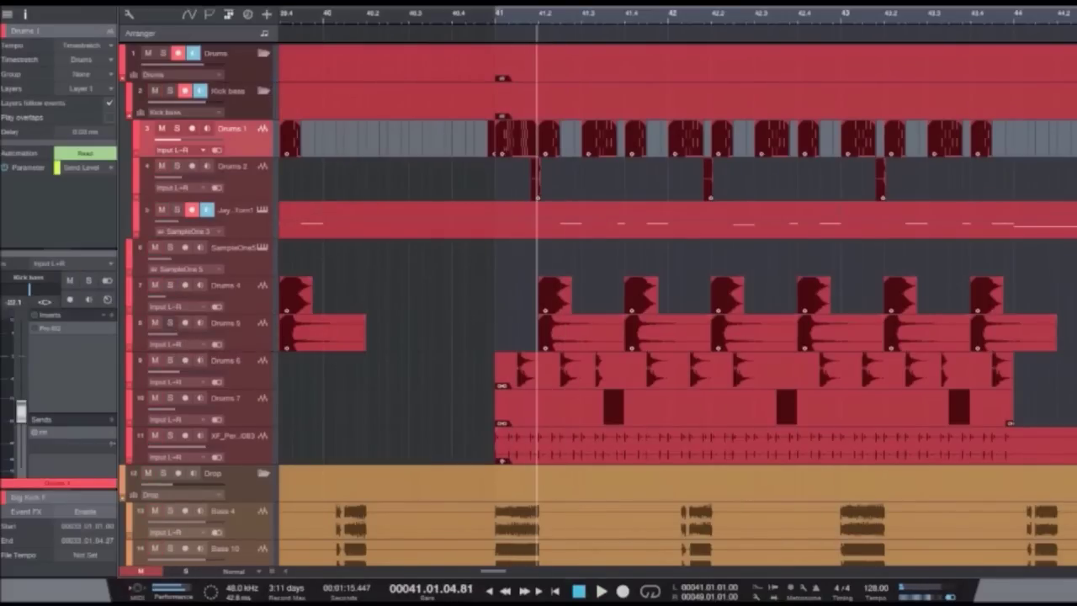
Step: Solo Drums 4 and Drums 5 together and play them from 41.01.03.00
left_click_drag(170, 286, 170, 323)
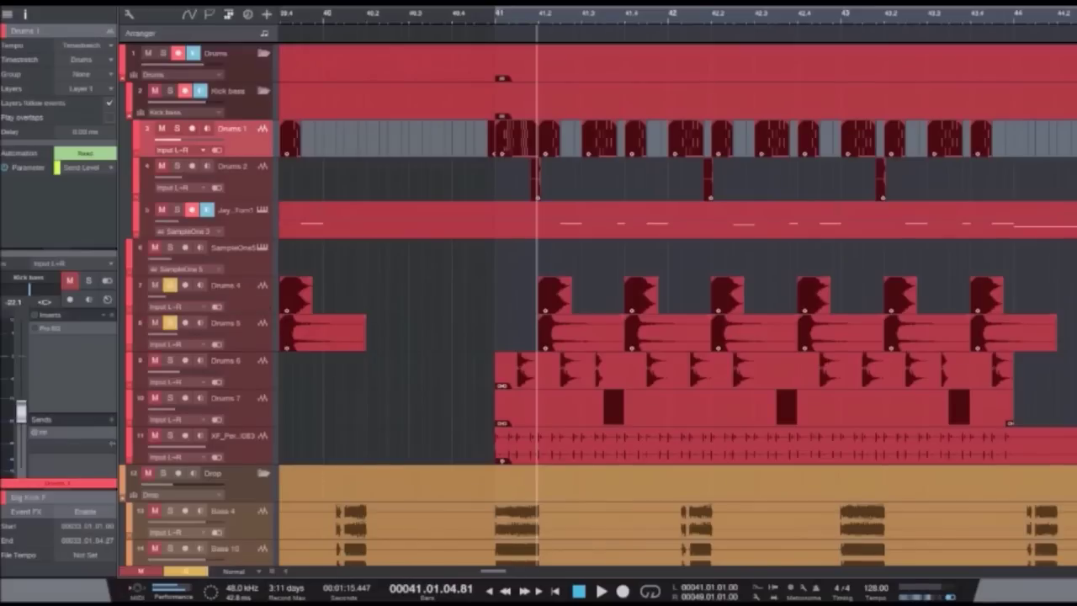
left_click(516, 13)
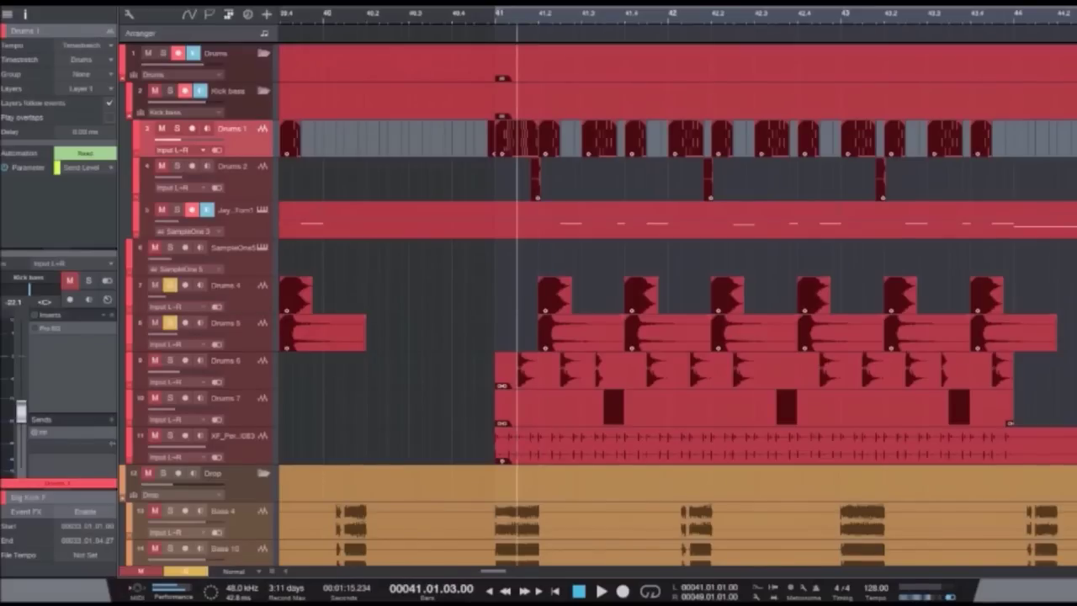
key("space")
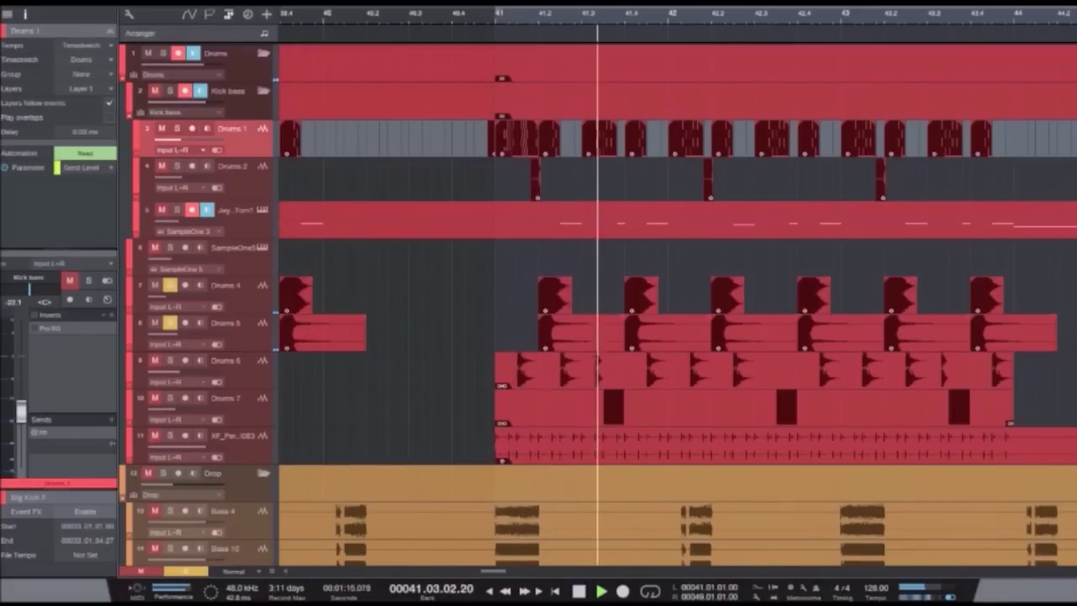
key("space")
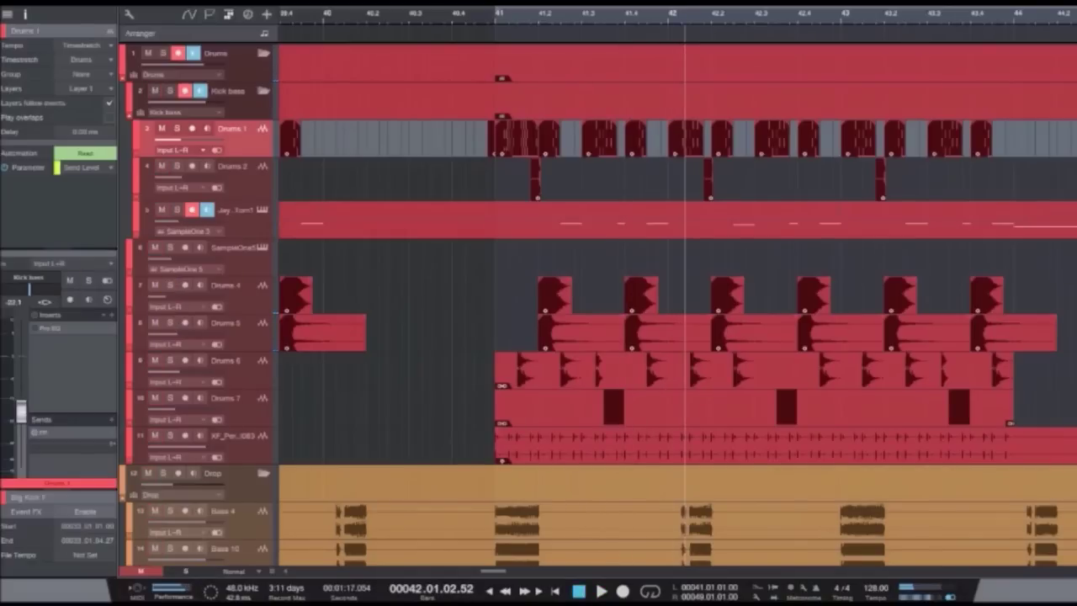
Step: Solo Drums 6 and Drums 7 together, play them from just before bar 41 and clear both solos
left_click(170, 360)
left_click(170, 398)
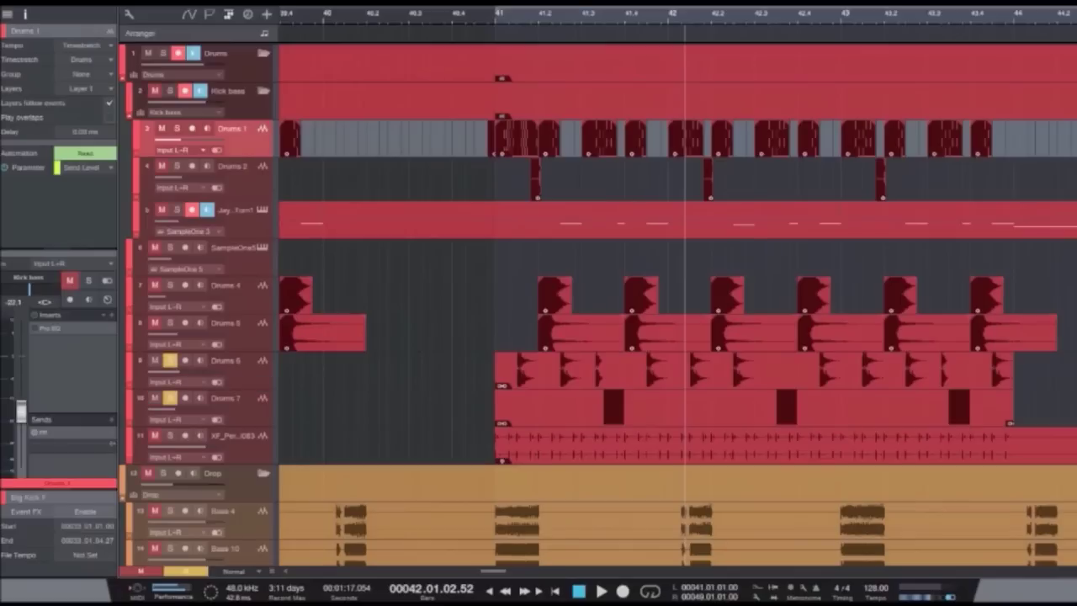
left_click(488, 15)
key("space")
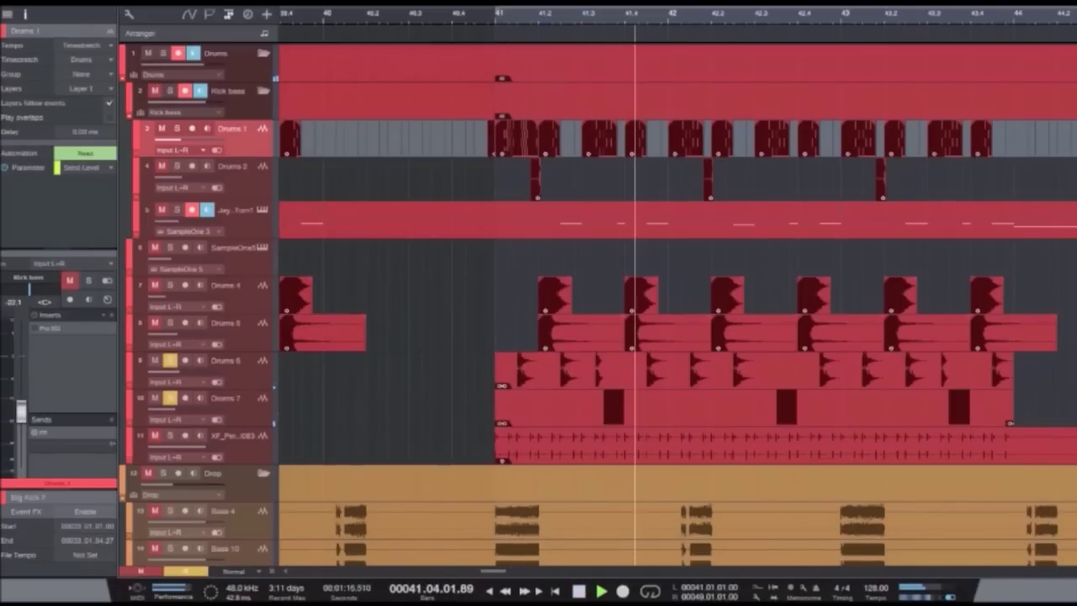
key("space")
left_click_drag(422, 352, 444, 408)
left_click(170, 398)
left_click(170, 360)
Step: Solo the XF_Per percussion track below Drums 7 and play it from bar 41
left_click(170, 435)
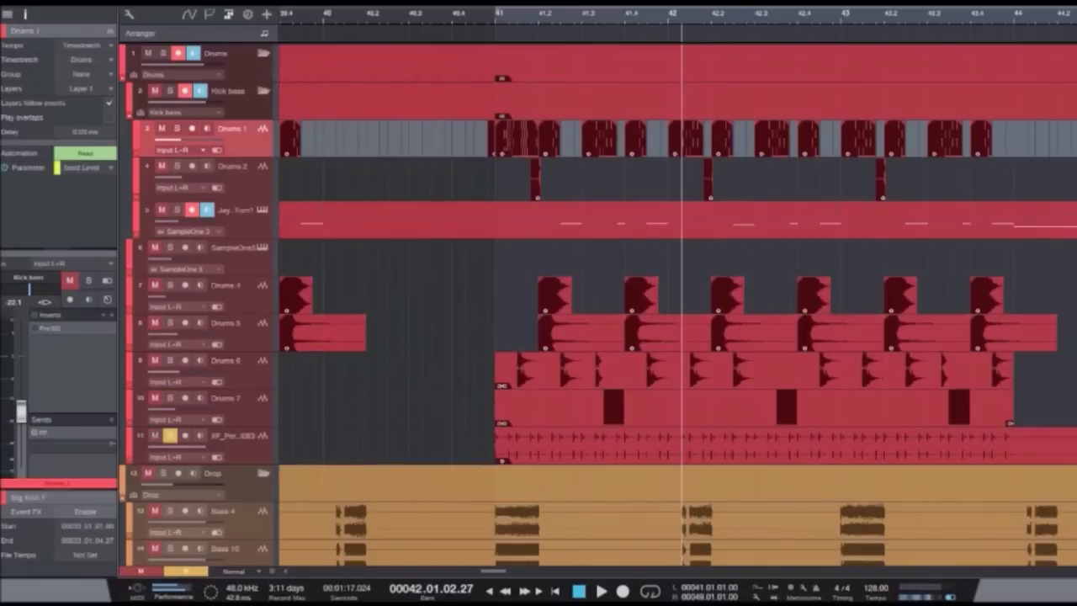
key("KP_1")
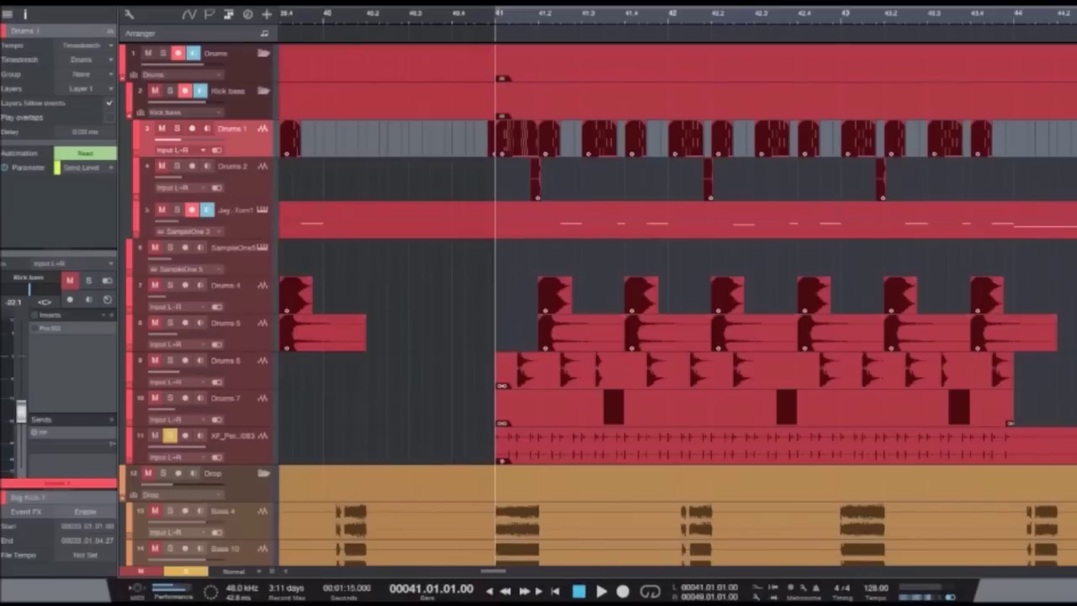
left_click_drag(431, 429, 431, 461)
key("space")
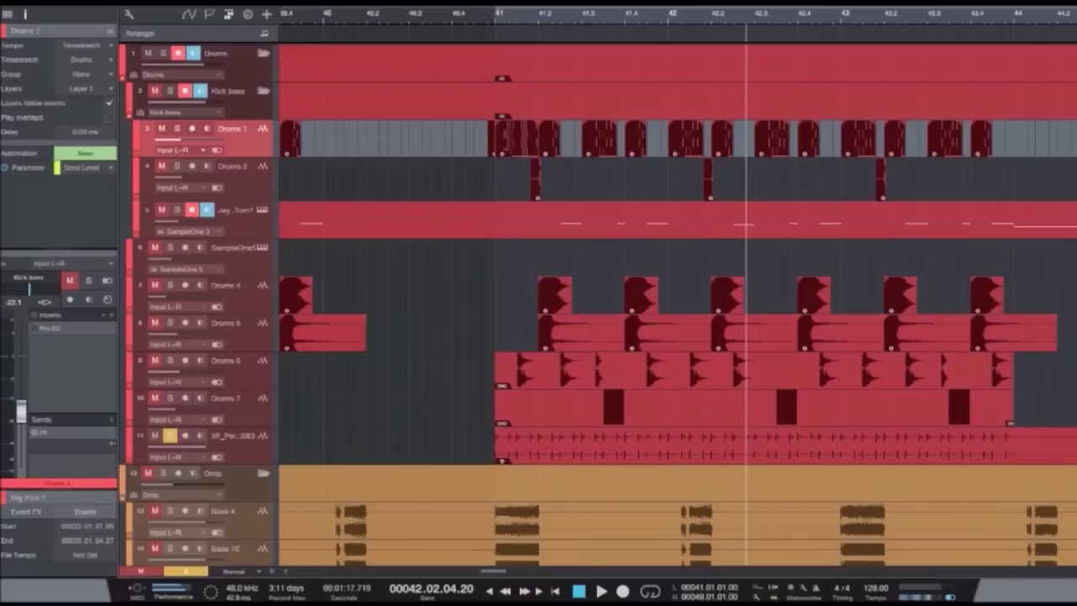
Step: Place the playhead at bar 33 and set the loop range from bar 33 to bar 41
key("w")
key("w")
key("w")
key("w")
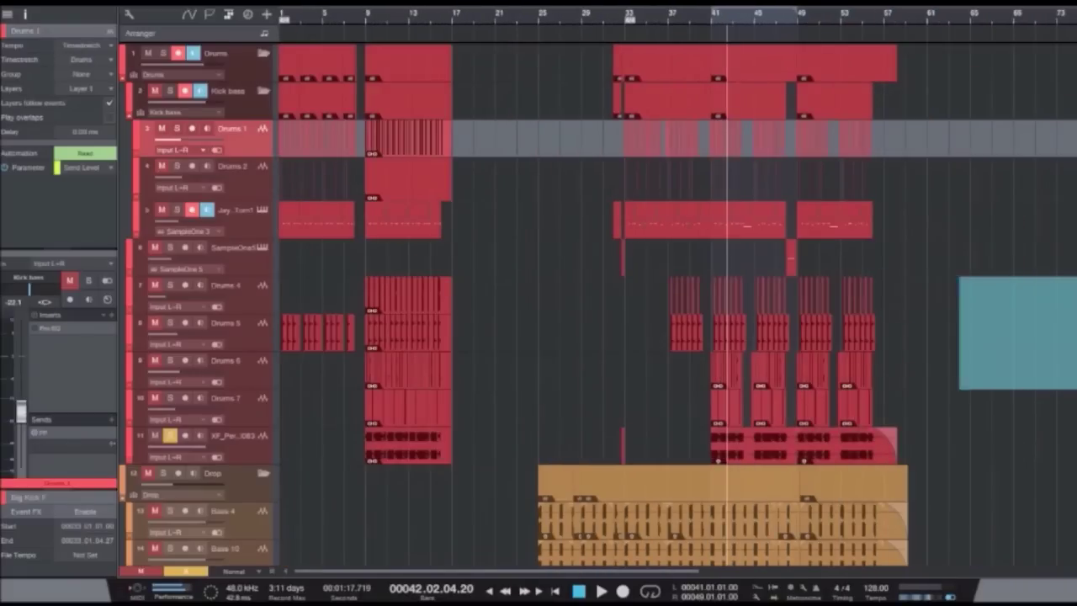
scroll(513, 305, "down", 5)
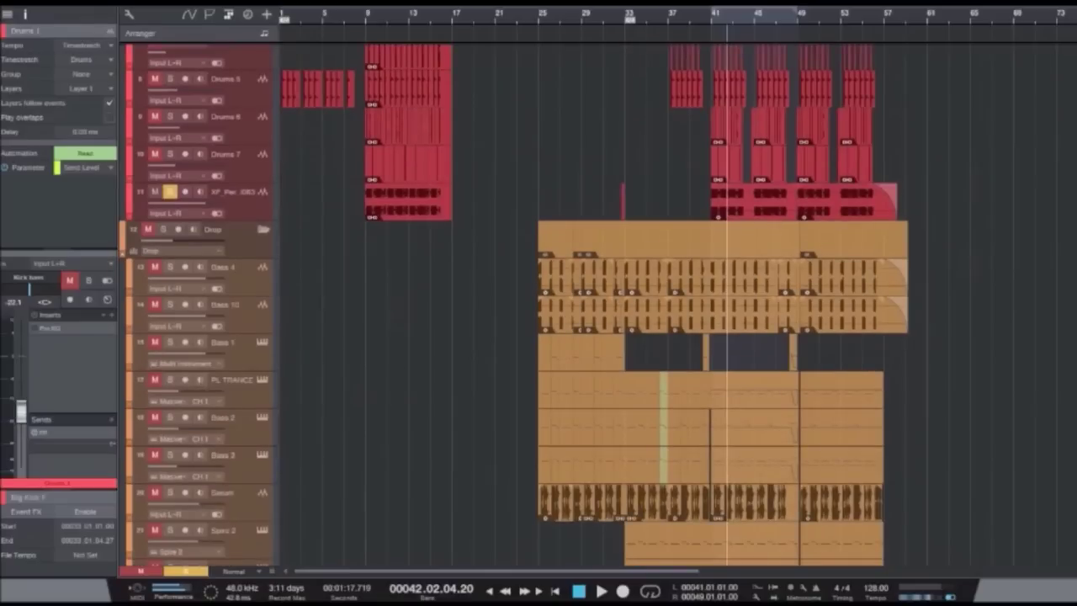
left_click(625, 15)
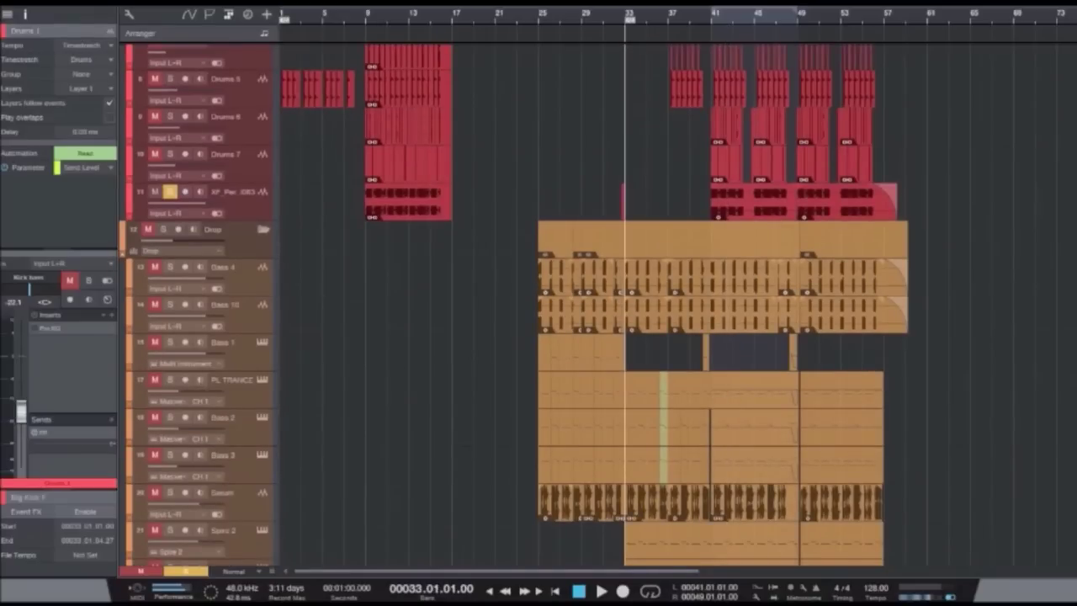
left_click_drag(625, 10, 710, 10)
Step: Clear the remaining track solo globally and bring the Drop folder's bass and synth tracks around bar 33 into view
scroll(625, 305, "down", 4)
key("e")
key("e")
key("e")
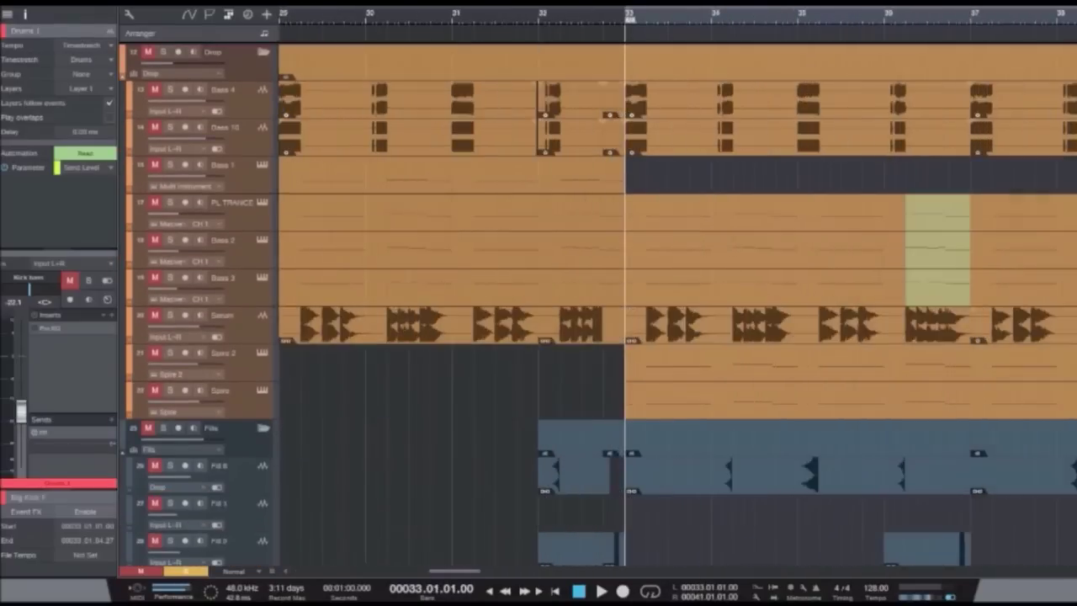
scroll(624, 305, "down", 2)
key("w")
key("w")
key("w")
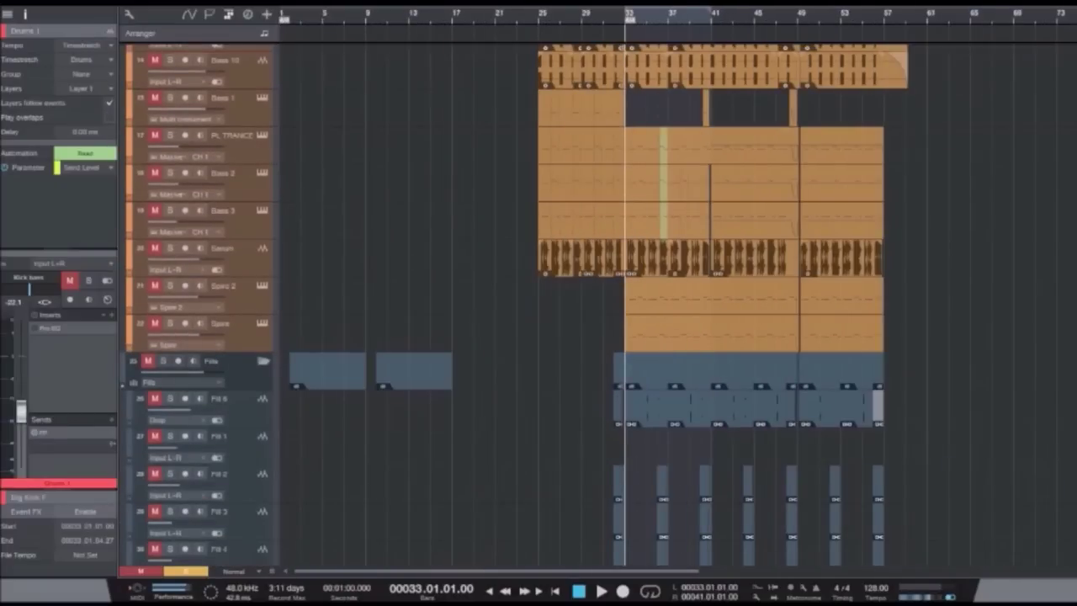
left_click(186, 571)
key("e")
key("e")
key("w")
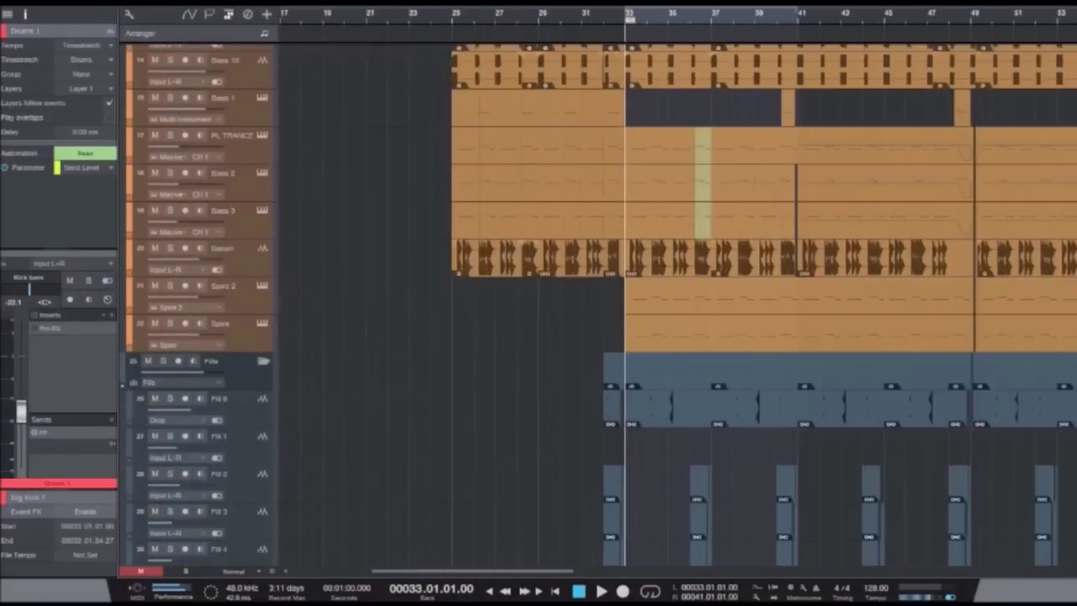
Step: Solo the Spire 2 and Spire tracks in the Drop folder and play them together from bar 33
key("w")
left_click(170, 286)
key("w")
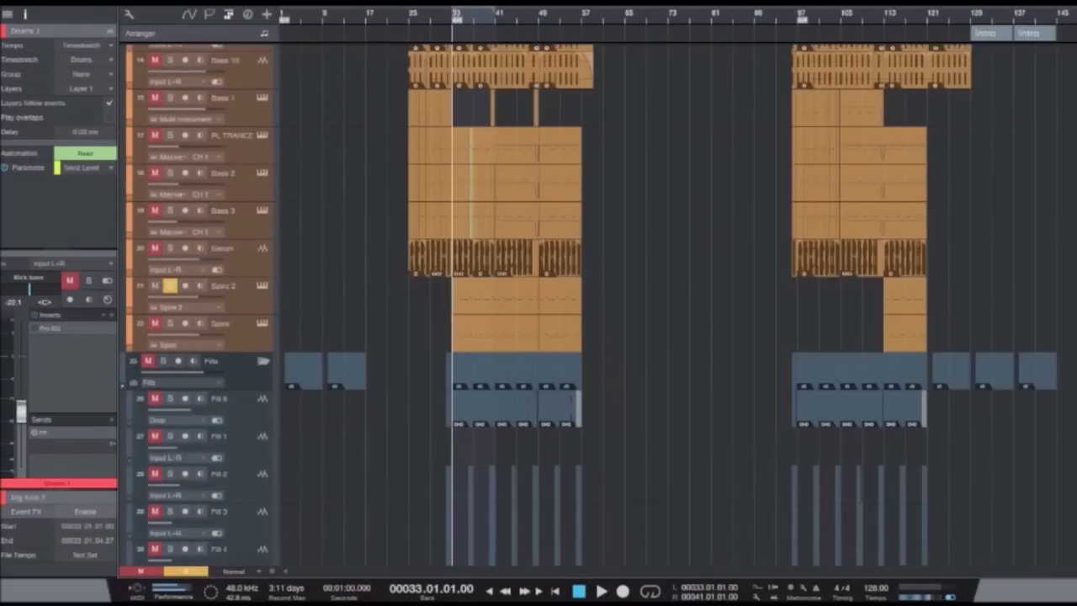
key("e")
key("e")
key("e")
key("e")
left_click(170, 324)
key("space")
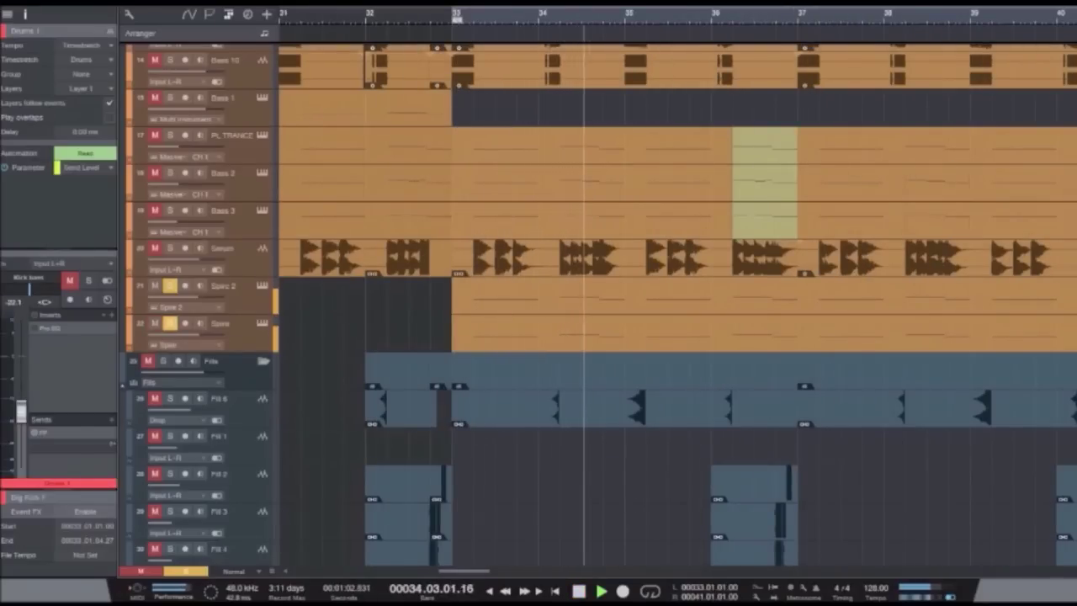
key("space")
Step: Open the Spire 2 instrument, show its OSC4 settings and play the part from bar 33
left_click(262, 285)
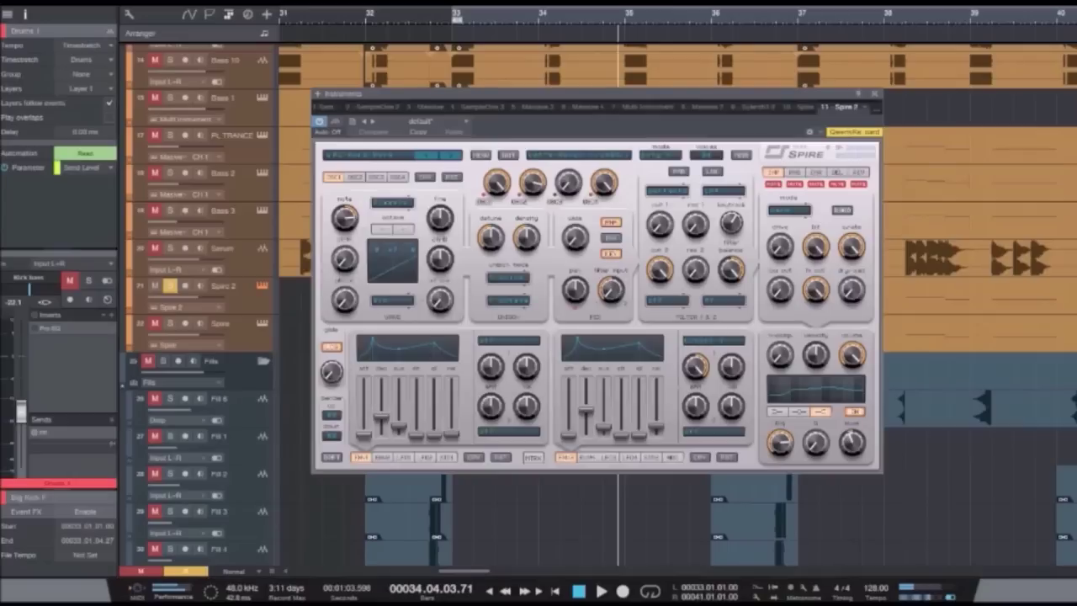
key("space")
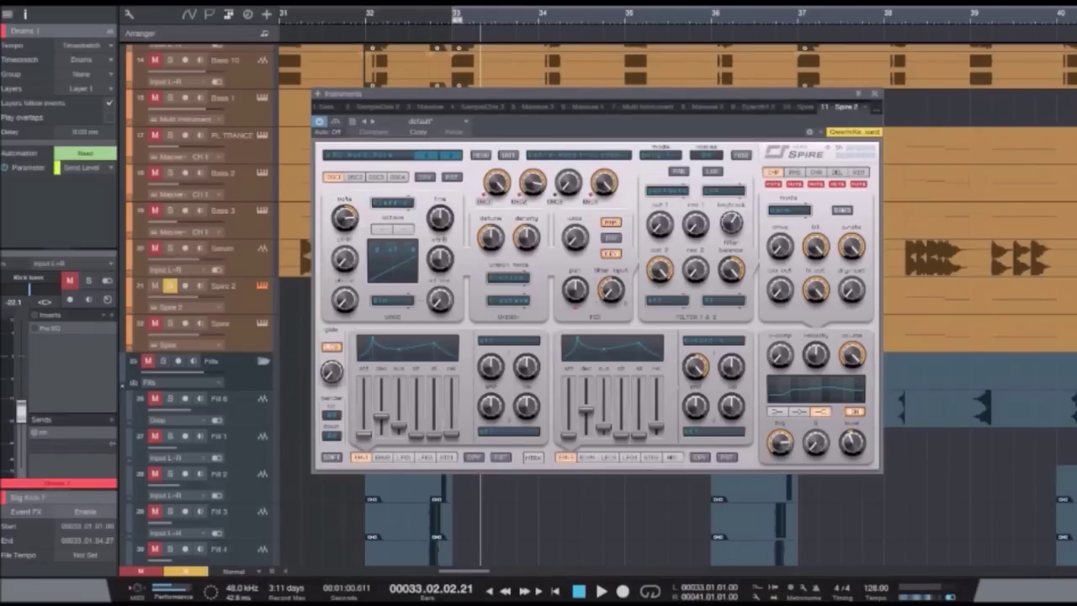
left_click(397, 176)
key("space")
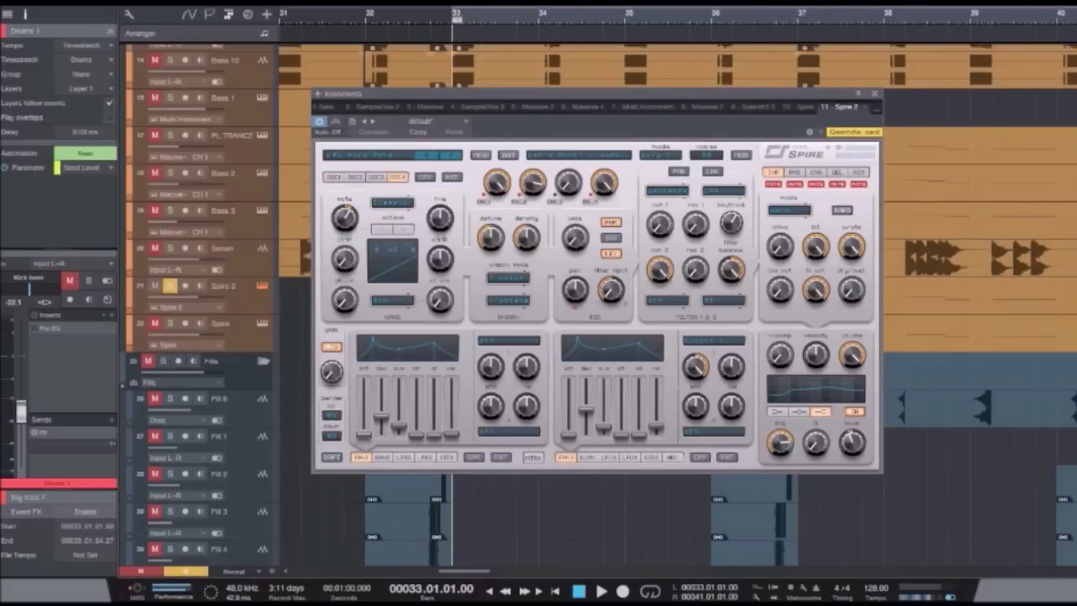
key("space")
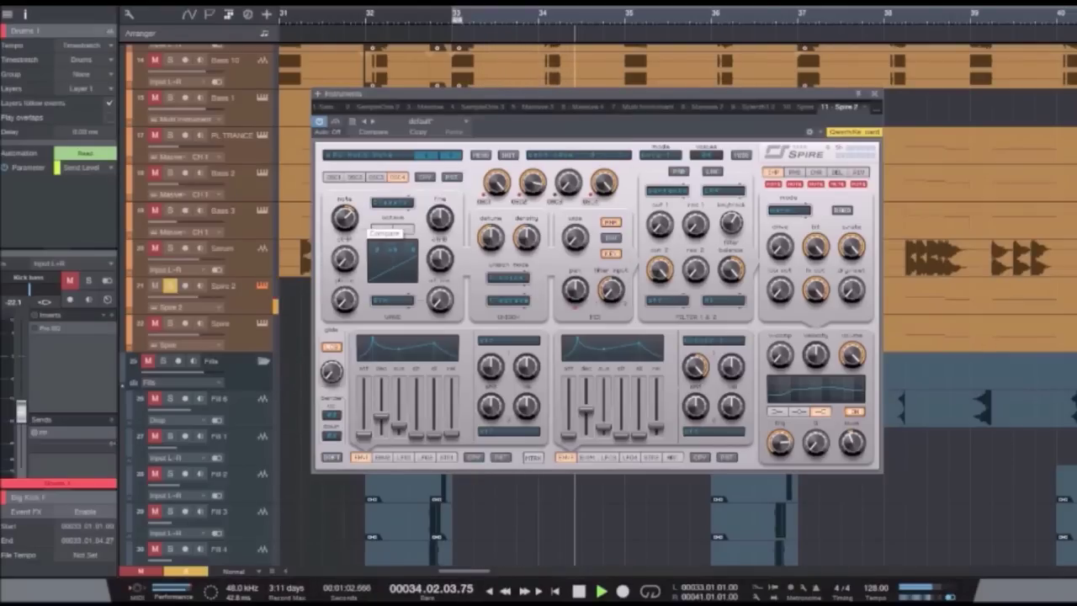
key("space")
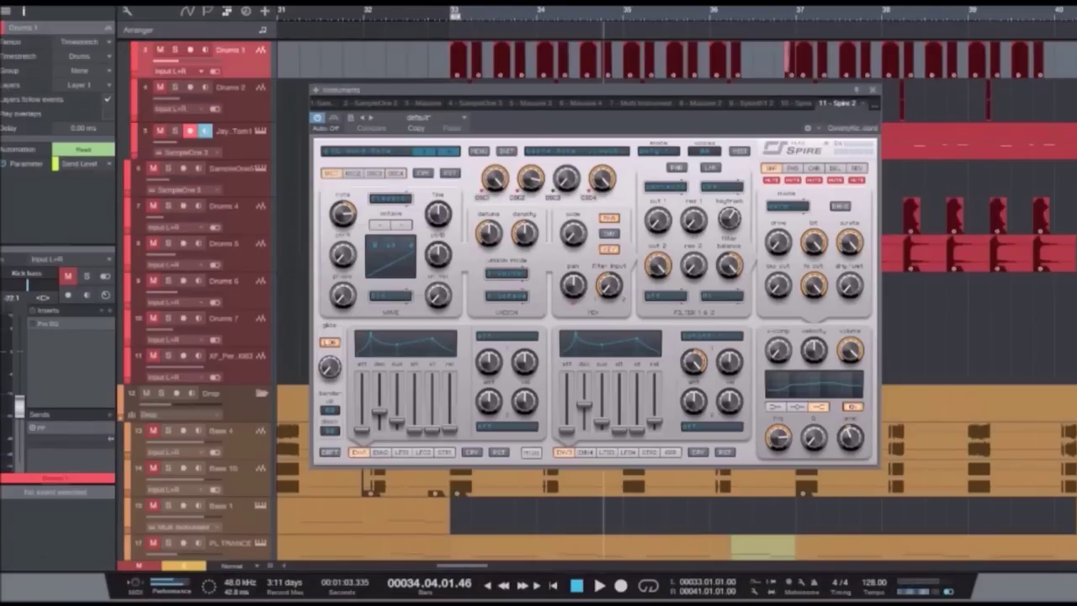
Step: Select the Drums 1 kick event at bar 35, replay the soloed Spire 2 part and close the instrument window
left_click(632, 58)
key("space")
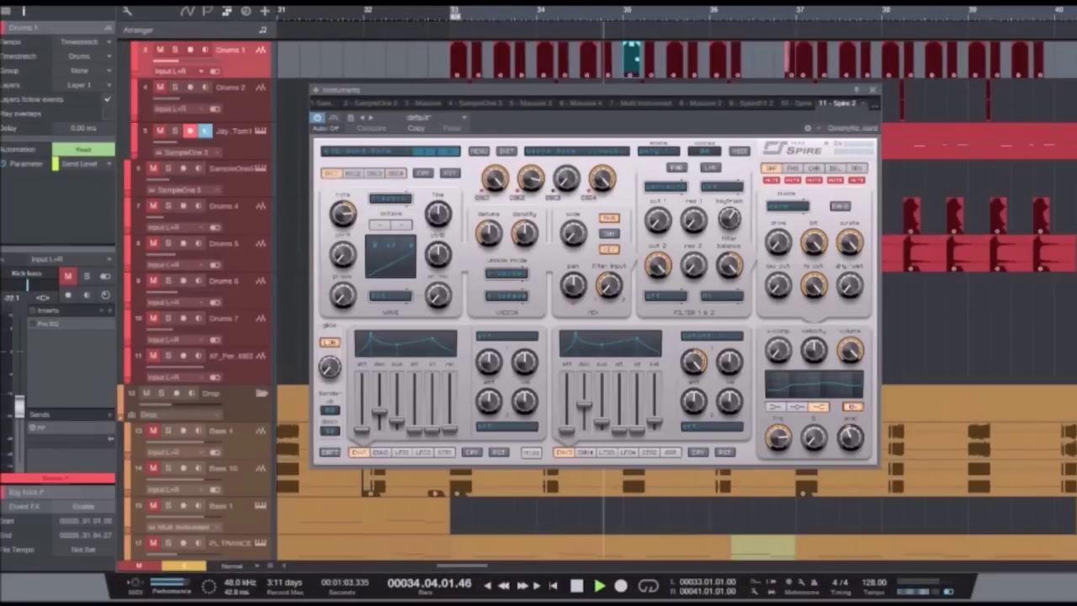
key("space")
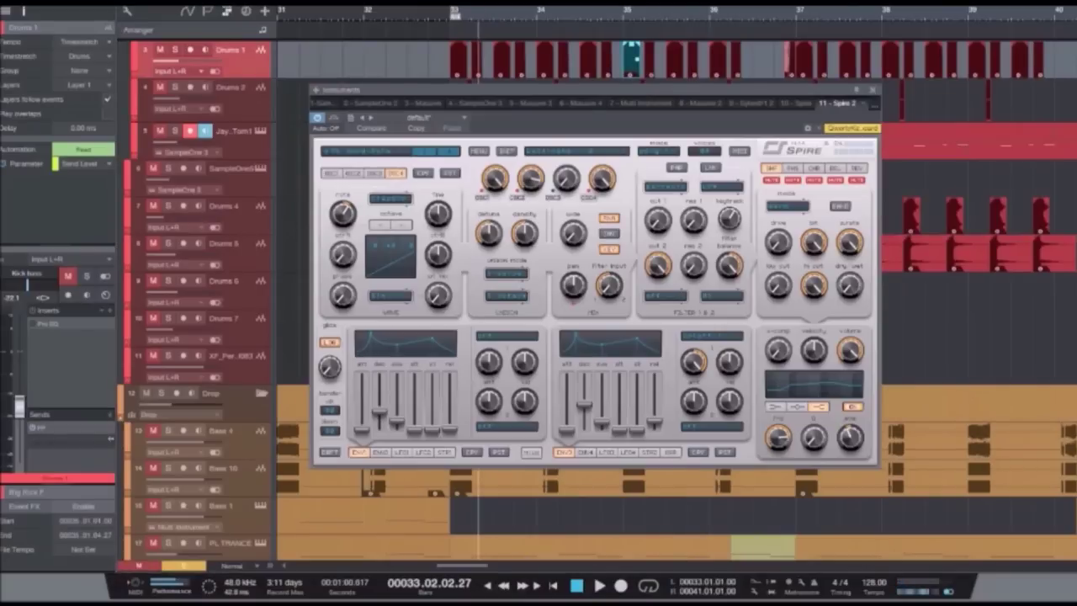
key("space")
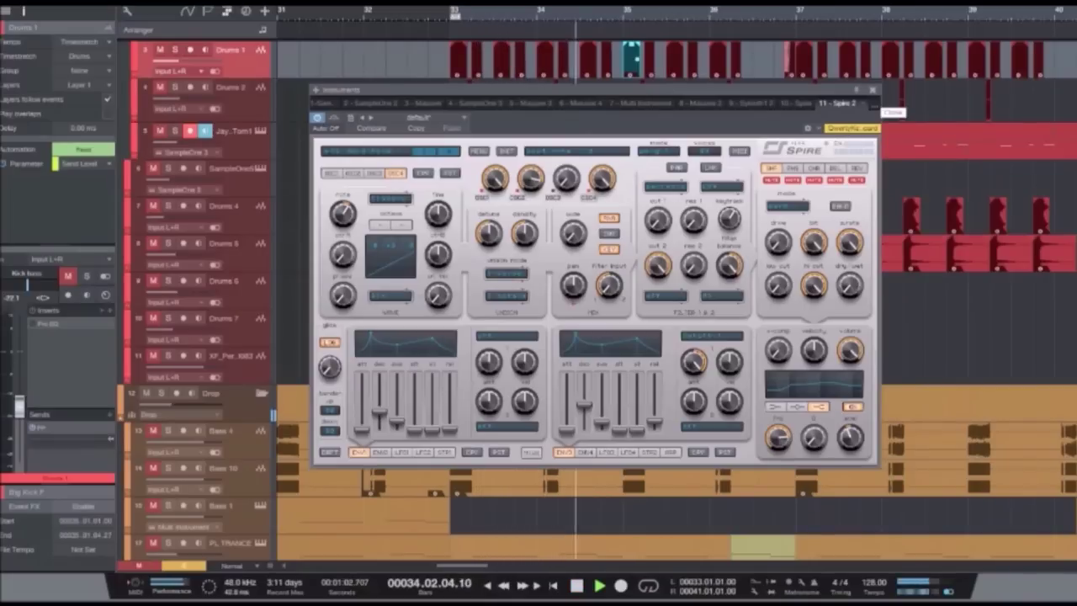
key("space")
left_click(872, 90)
Step: Open the FabFilter Pro-Q insert on Spire 2, select its high-shelf band, audition the part using the EQ's bypass and close it
scroll(673, 300, "down", 4)
scroll(673, 300, "down", 4)
scroll(673, 300, "up", 2)
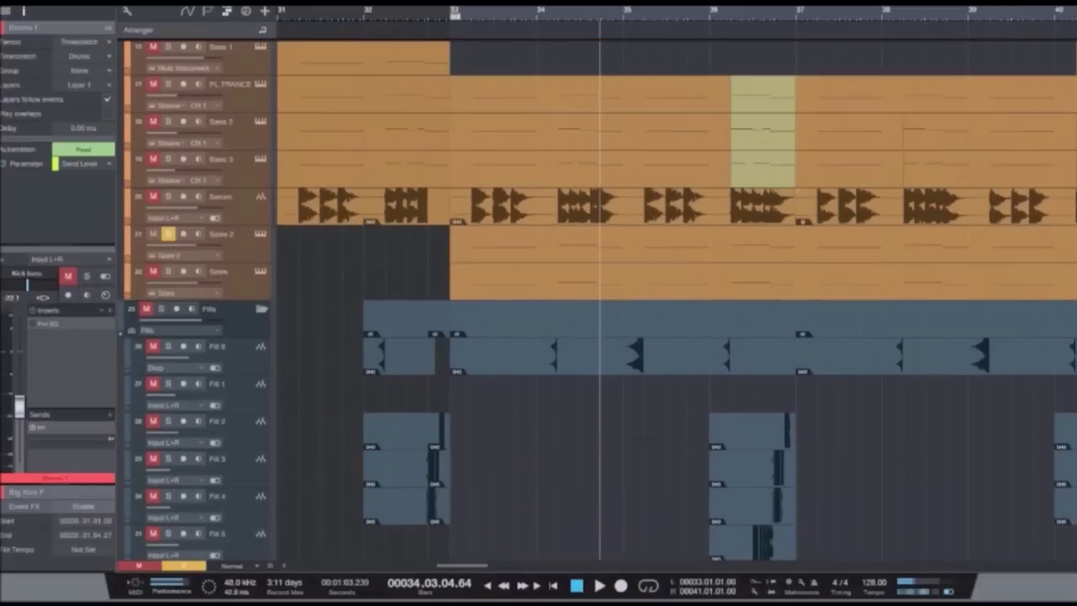
left_click(673, 243)
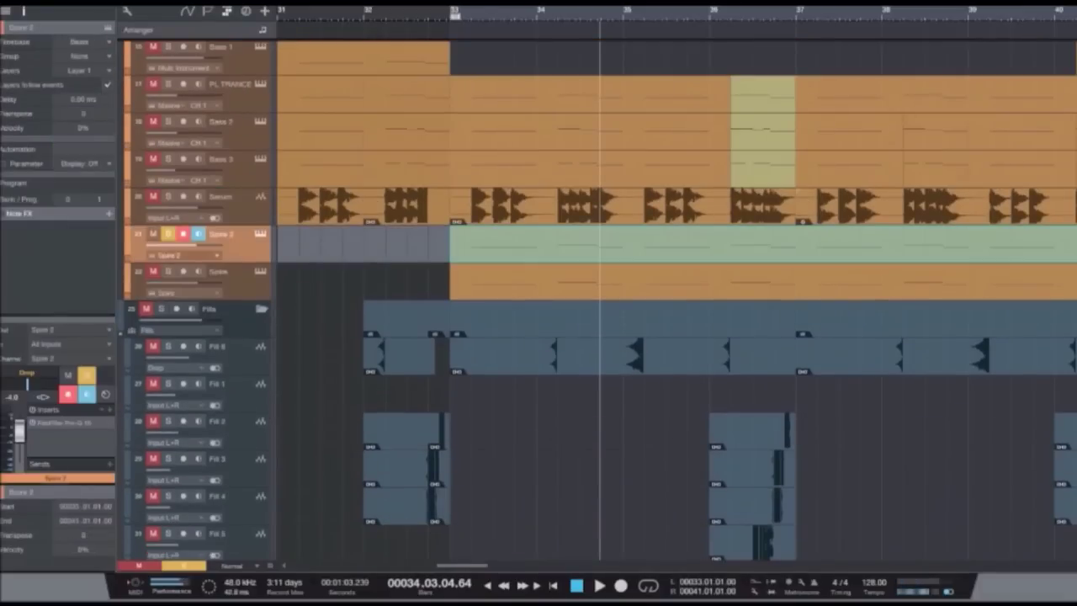
key("F11")
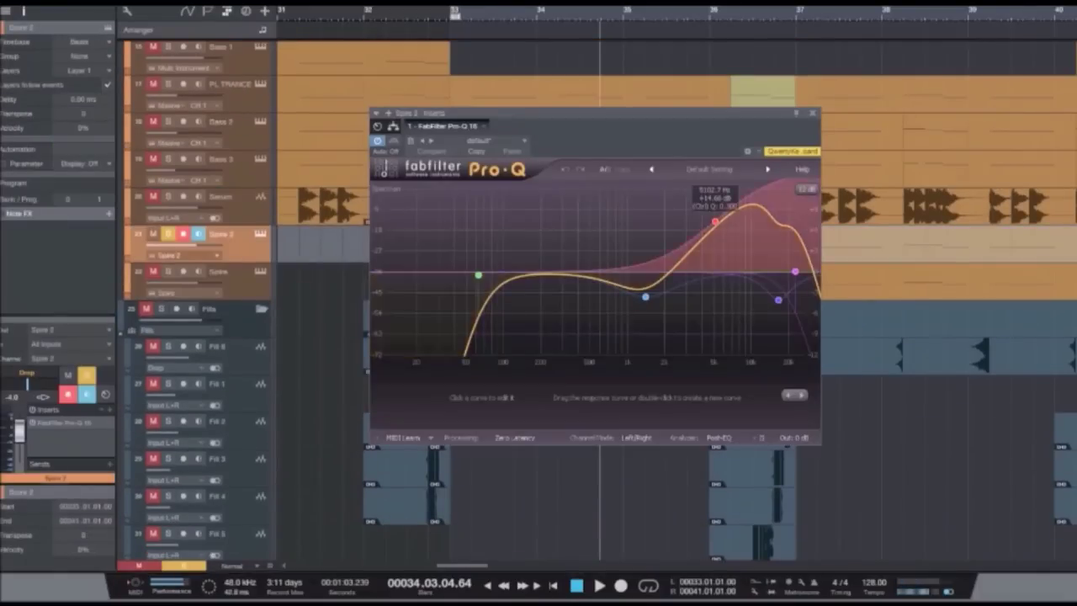
left_click(714, 221)
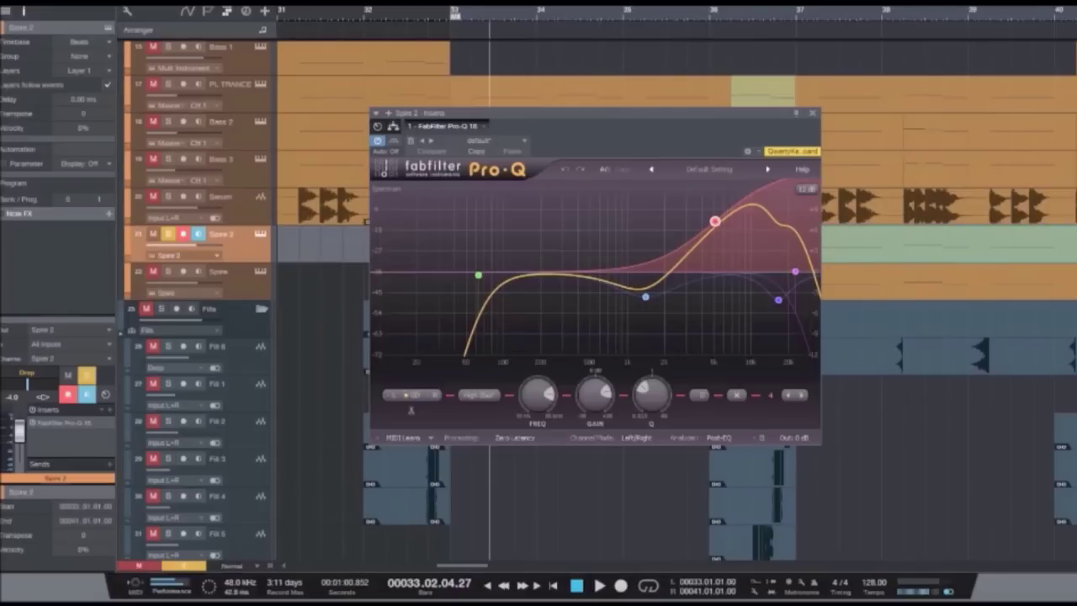
left_click(393, 142)
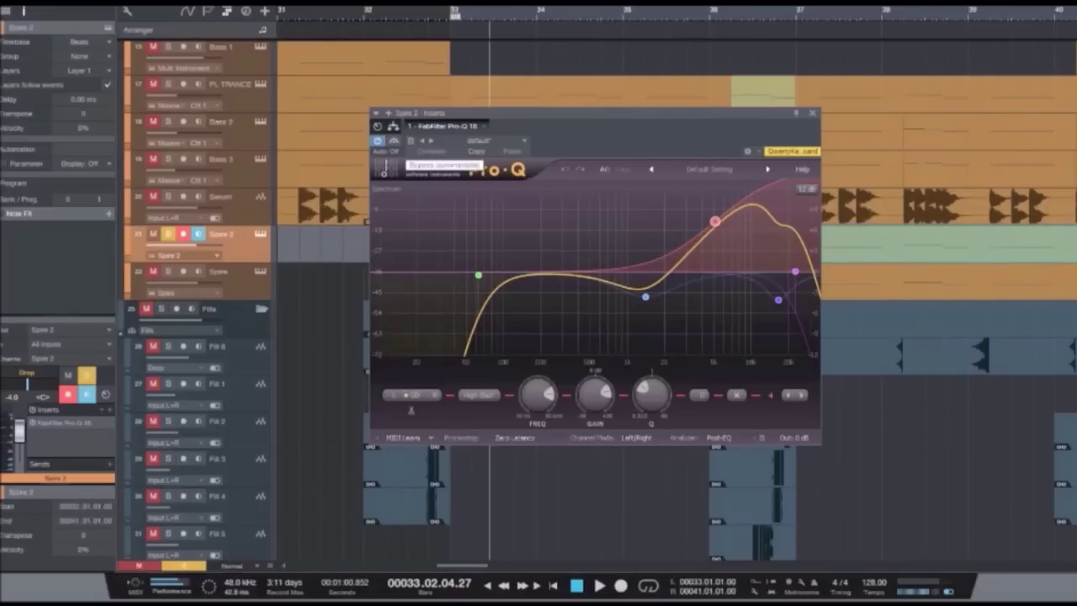
key("space")
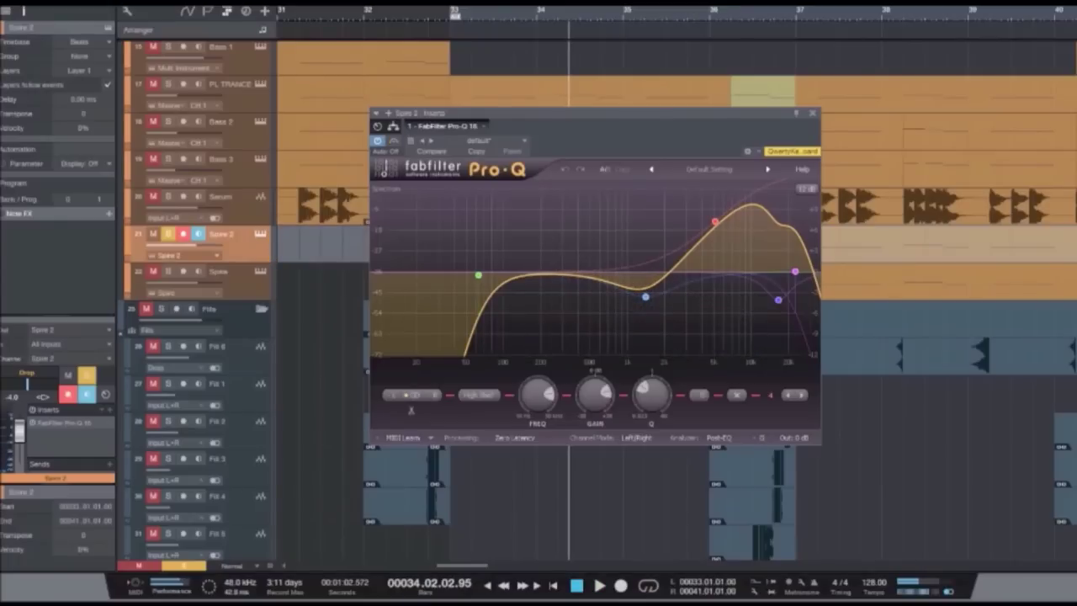
key("space")
key("Escape")
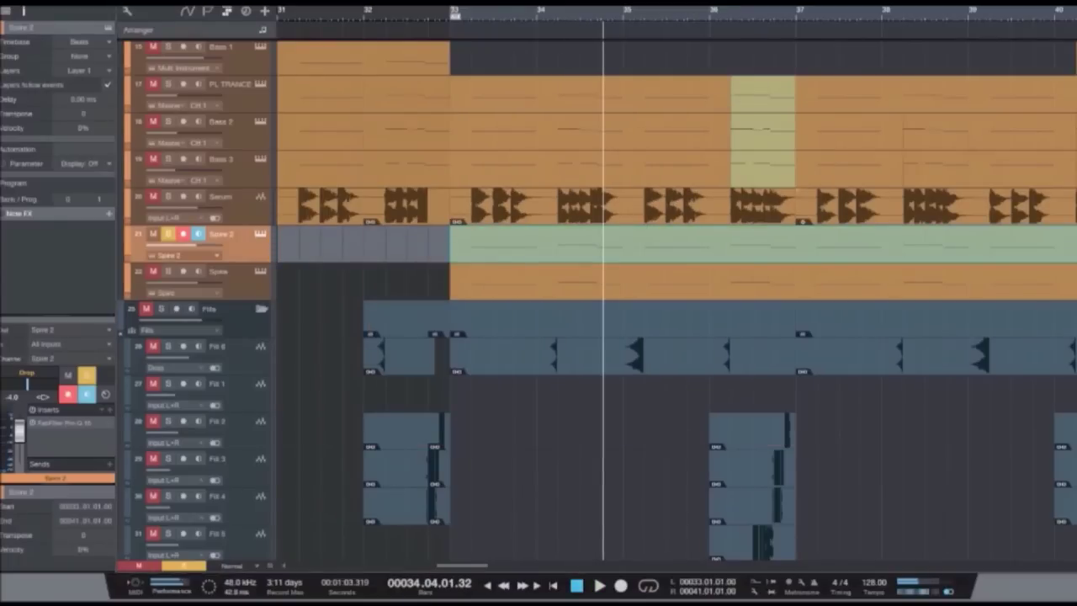
Step: Switch the solo from Spire 2 to the Spire track, select it and play it from bar 33
left_click(168, 271)
left_click(169, 234)
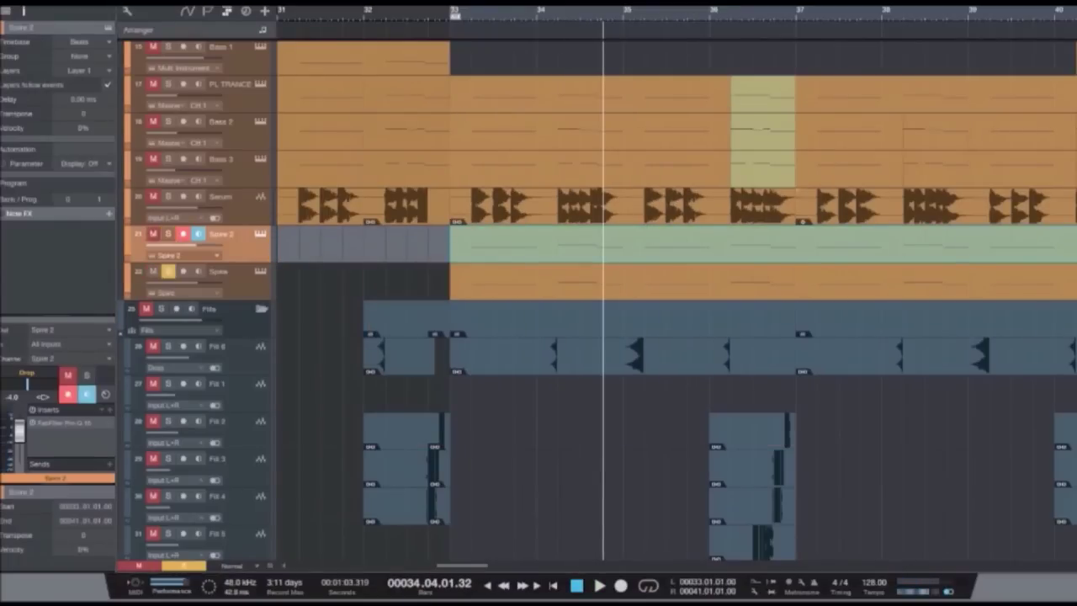
left_click(220, 271)
key("space")
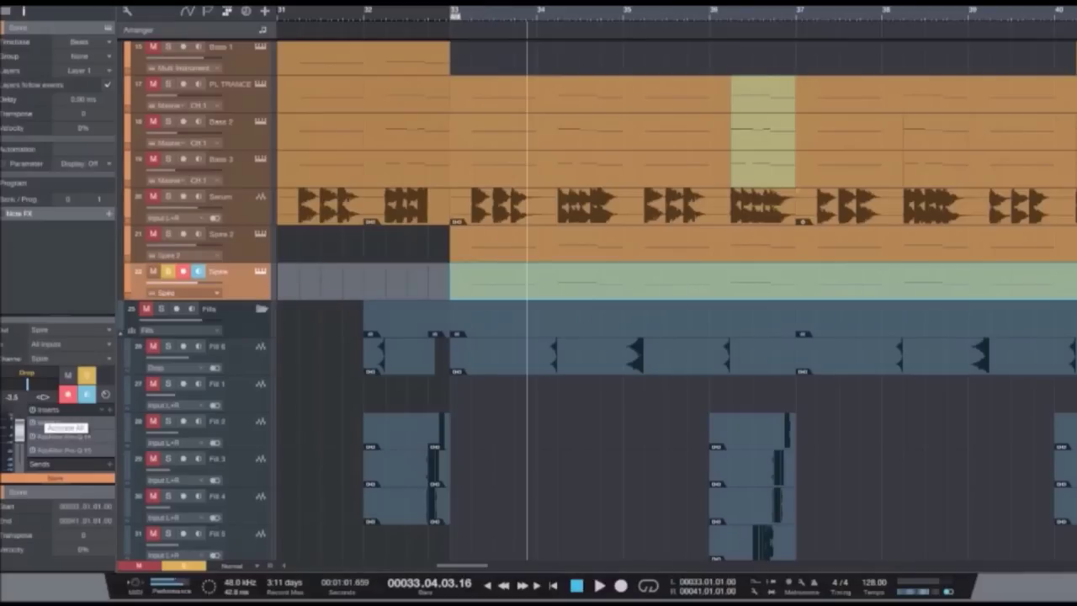
left_click(460, 12)
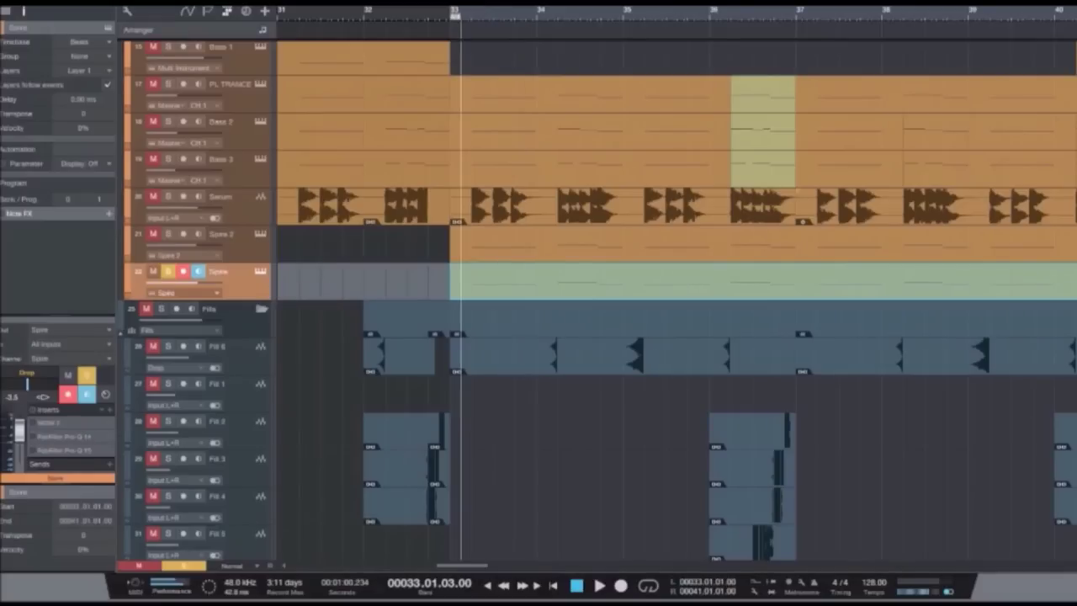
key("space")
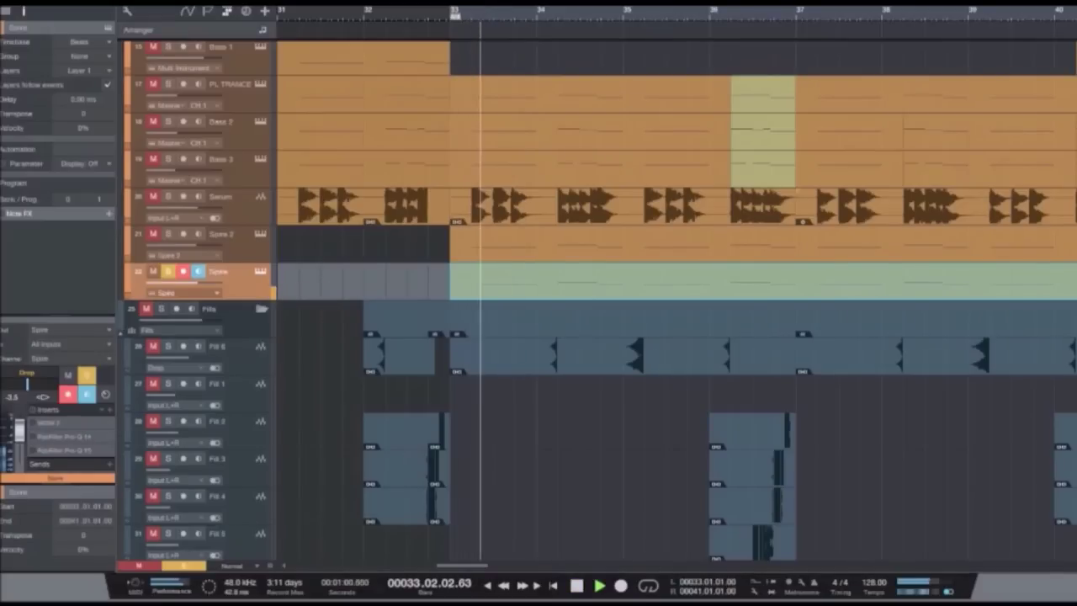
Step: Open the Spire track's instrument, play the soloed part with it showing and close the instrument window
key("shift+F11")
key("space")
key("space")
key("space")
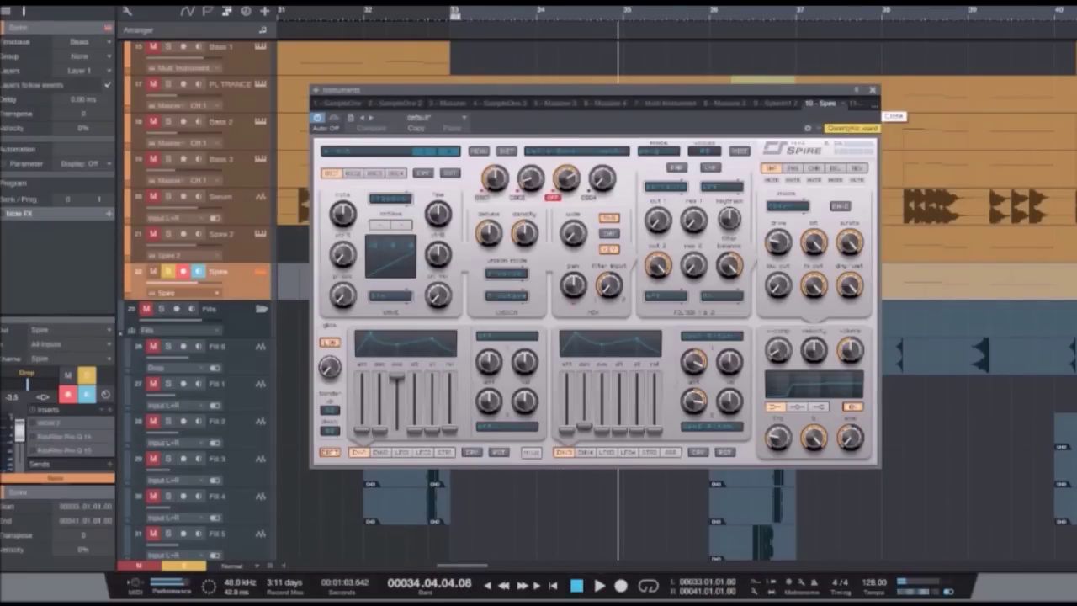
left_click(872, 90)
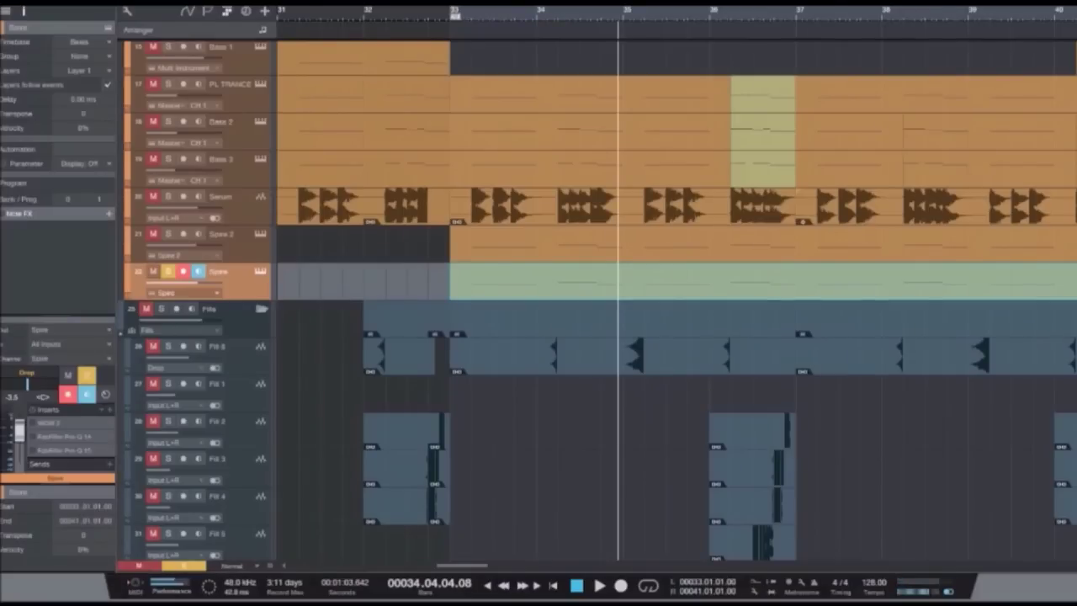
Step: Open and activate the WOW 2 insert on the Spire track, play the part through it from bar 33 and close it
key("F11")
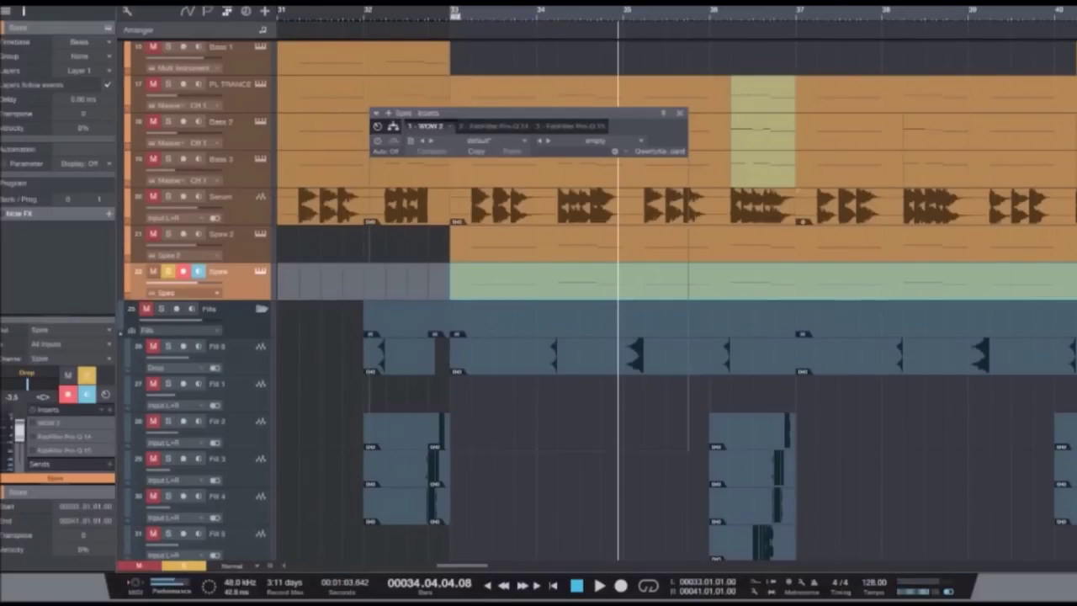
key("KP_0")
left_click_drag(529, 113, 594, 189)
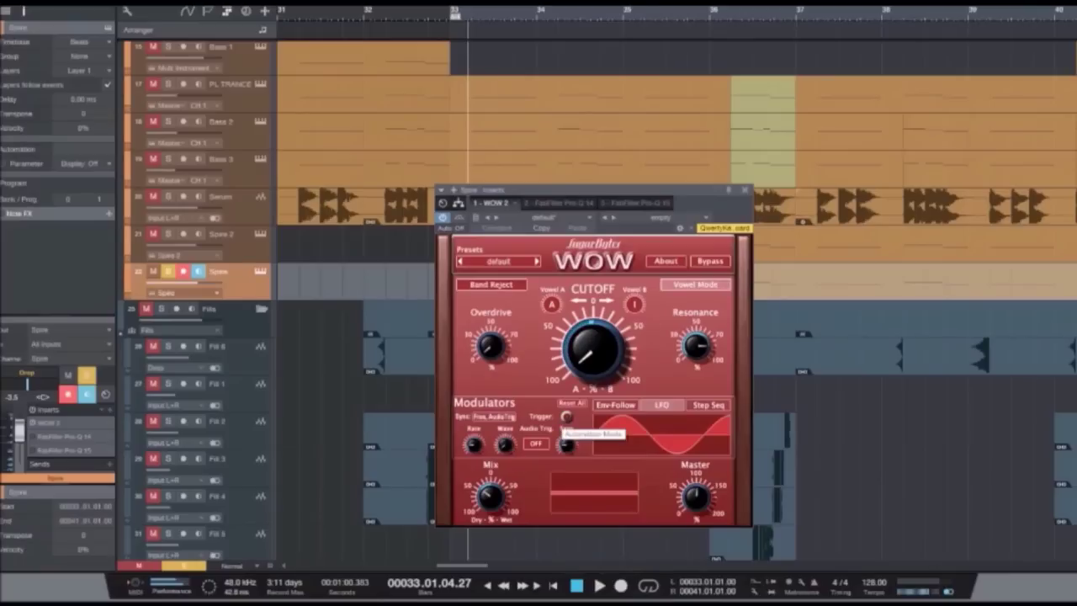
key("space")
key("space")
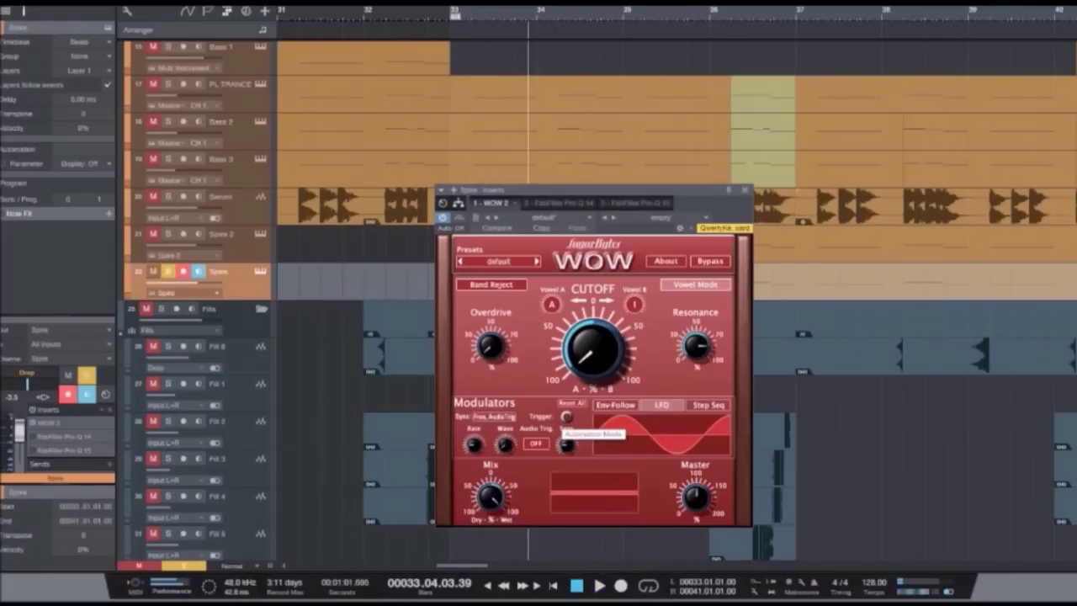
key("space")
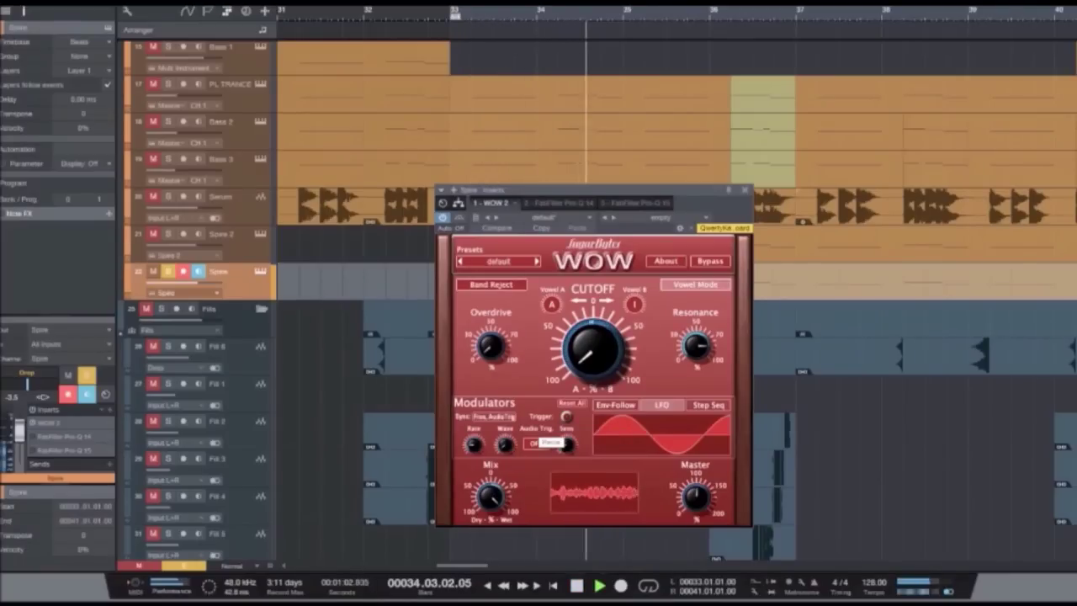
key("space")
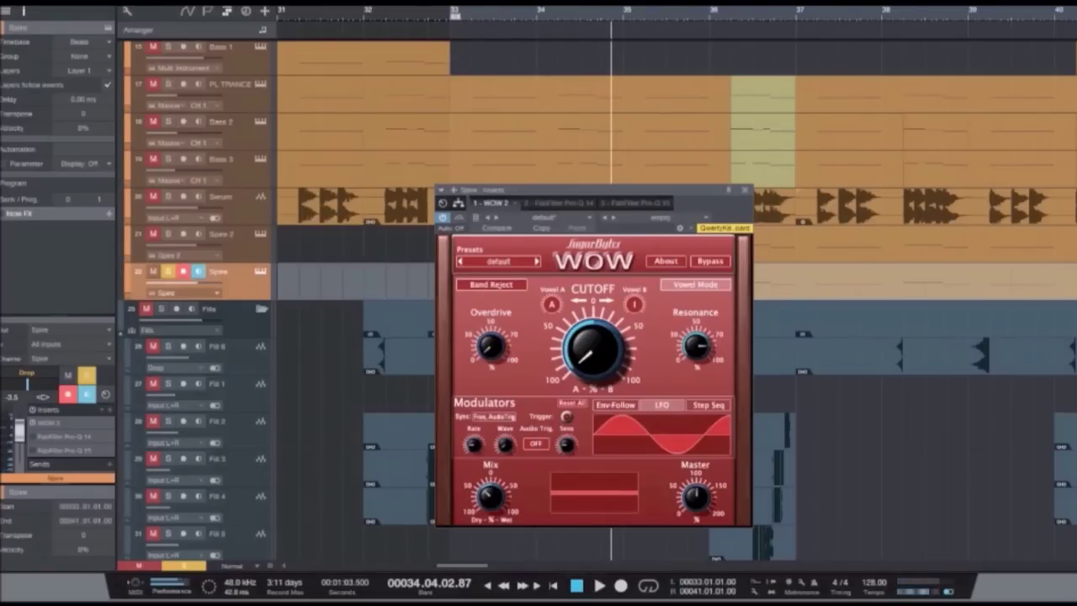
key("Escape")
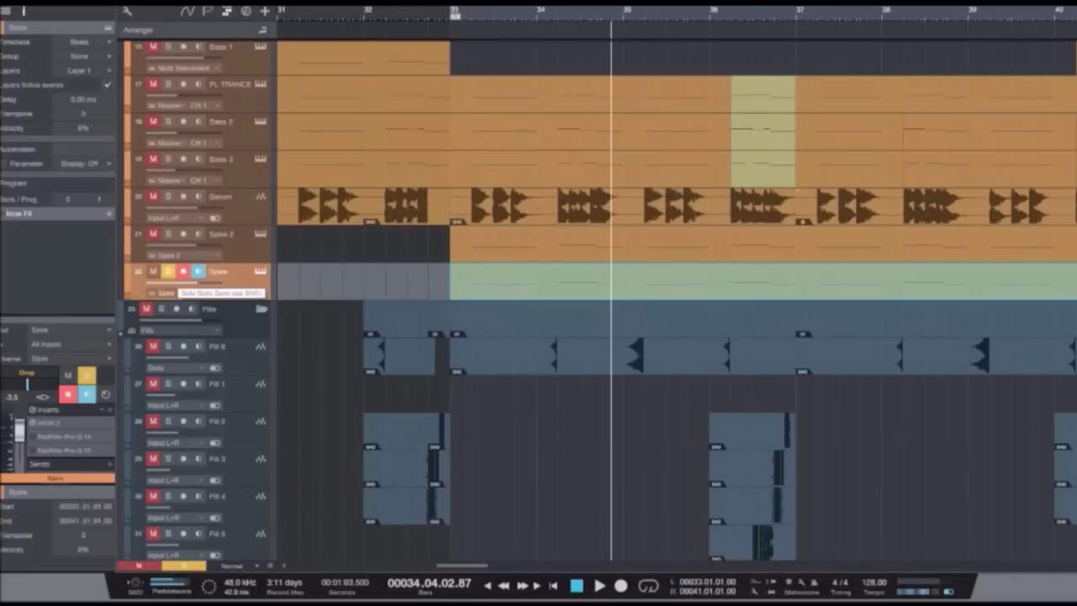
Step: Open the Spire track's FabFilter Pro-Q 14 and Pro-Q 15 inserts and activate both
double_click(64, 437)
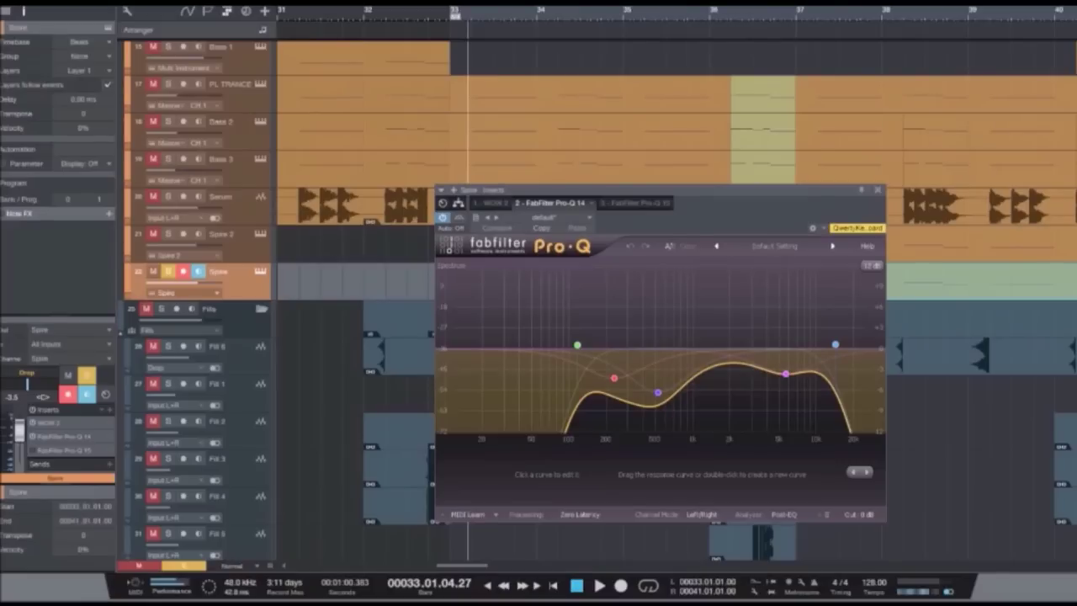
left_click(634, 203)
left_click(442, 217)
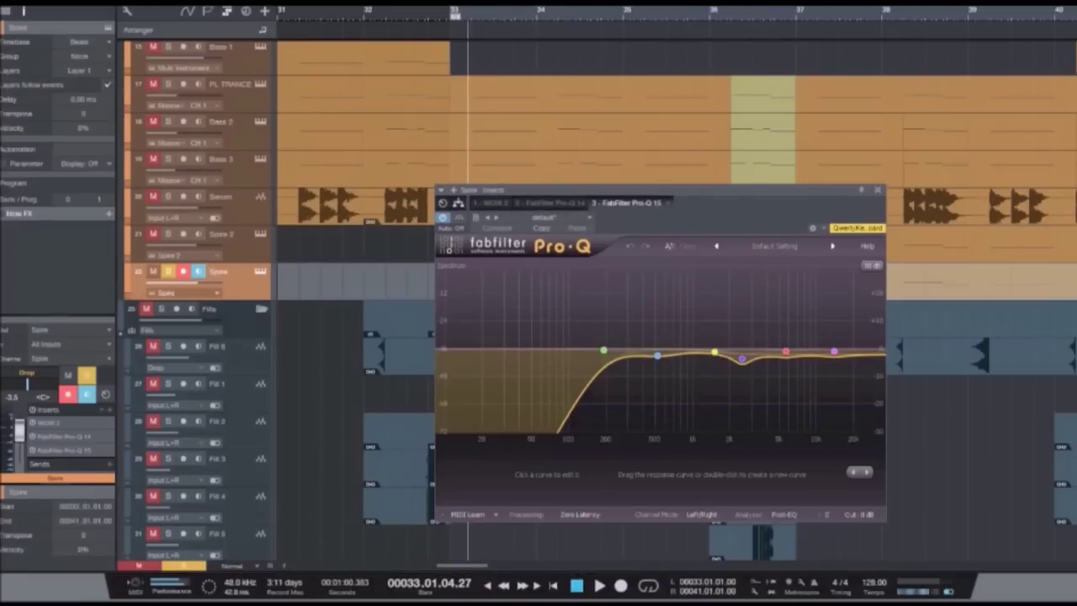
Step: Nudge the Pro-Q 15 band near 500 Hz, play the Spire part and return to the Pro-Q 14 curve
left_click(660, 353)
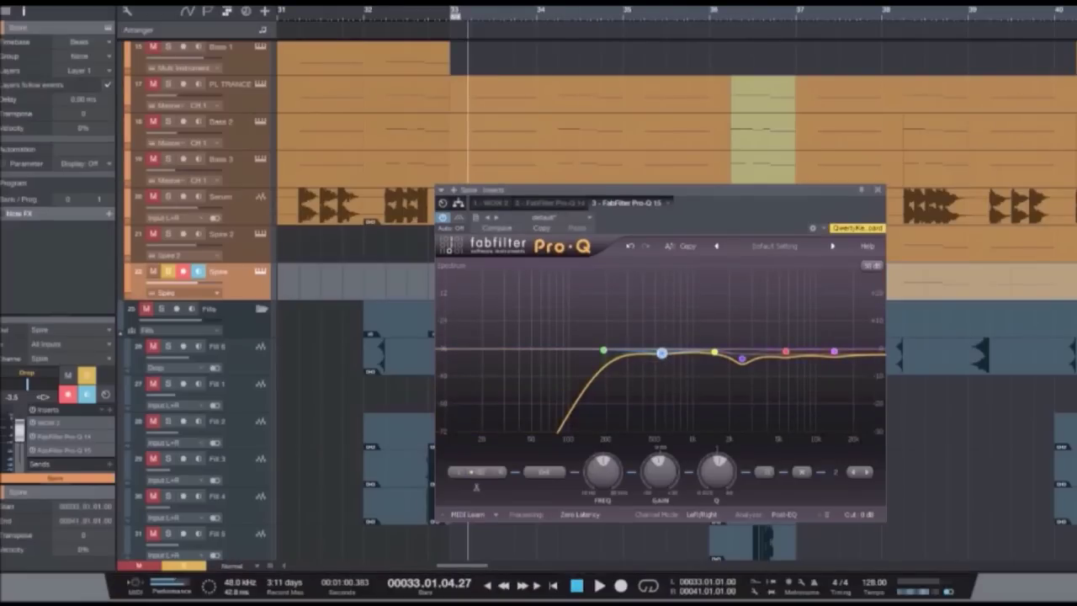
left_click_drag(662, 353, 656, 355)
key("space")
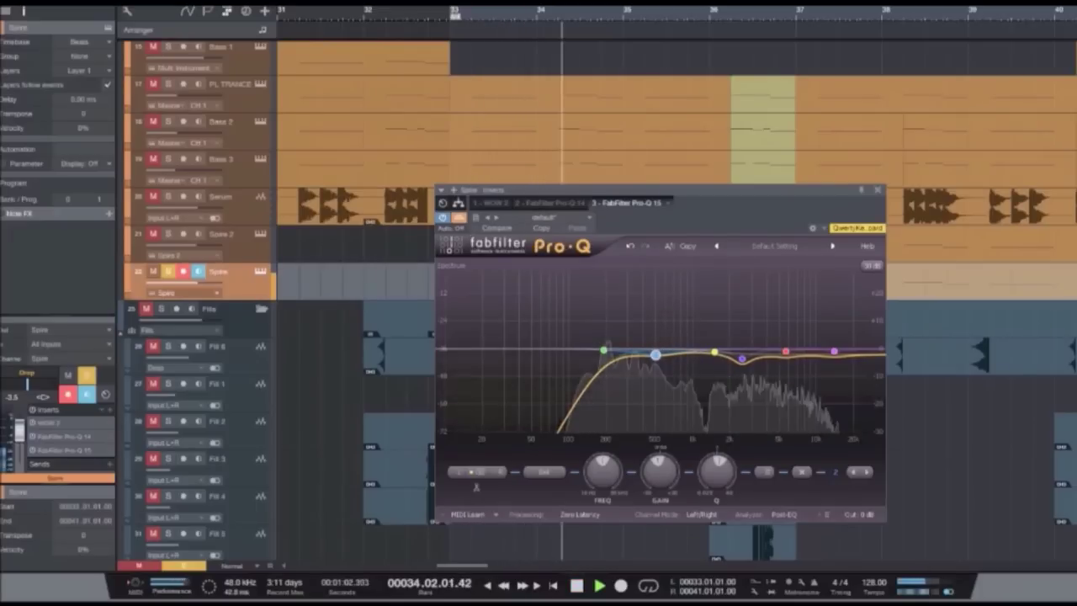
key("space")
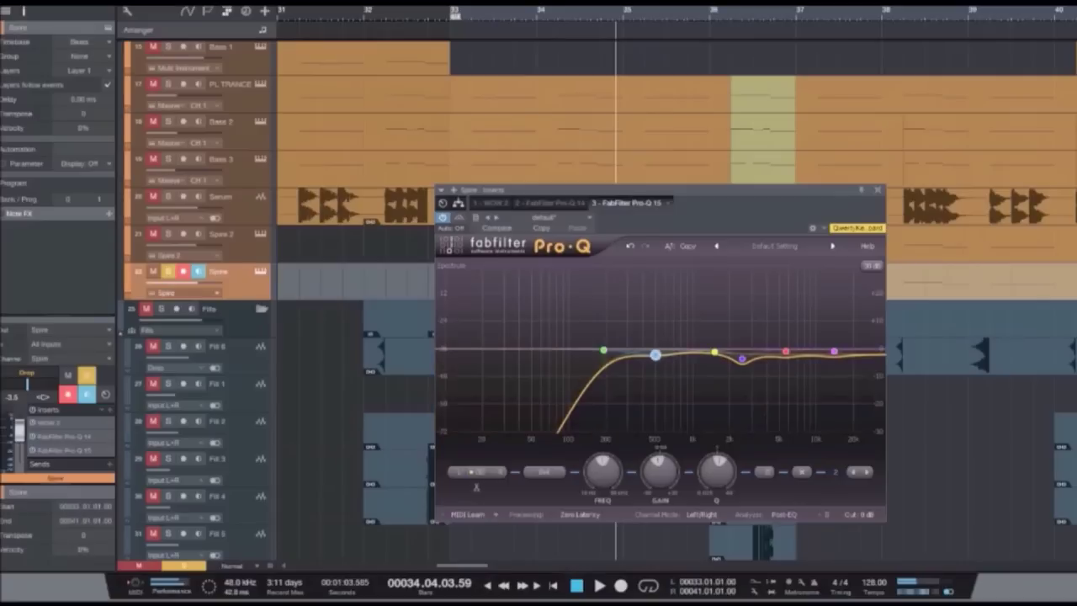
left_click(549, 203)
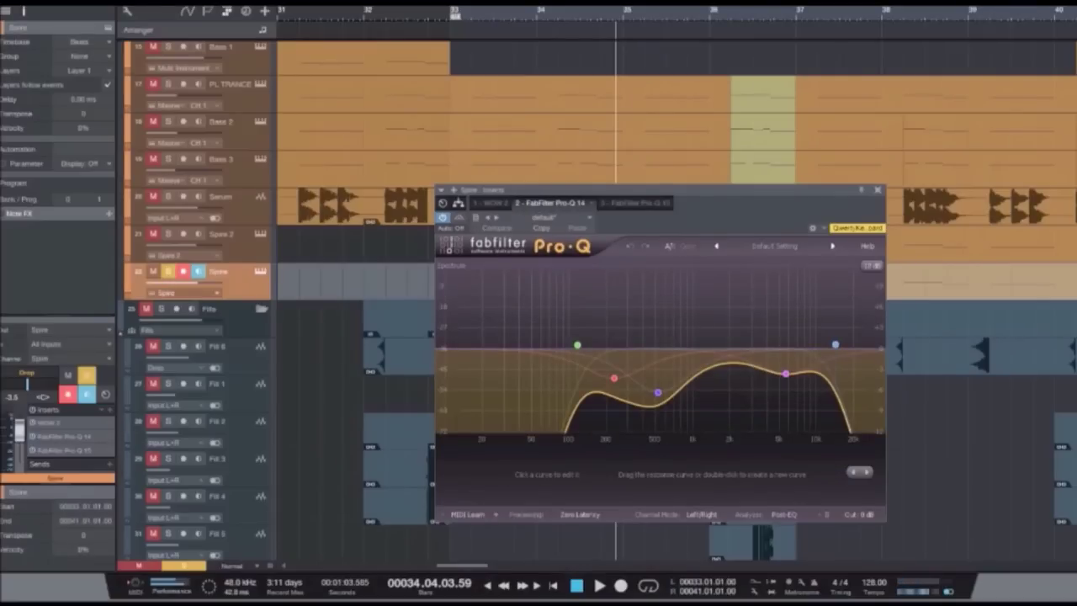
Step: Close the Pro-Q window and play PL TRANCE, Bass 2, Bass 3 and Serum soloed together from bar 33 instead of Spire
left_click(878, 190)
scroll(673, 294, "up", 5)
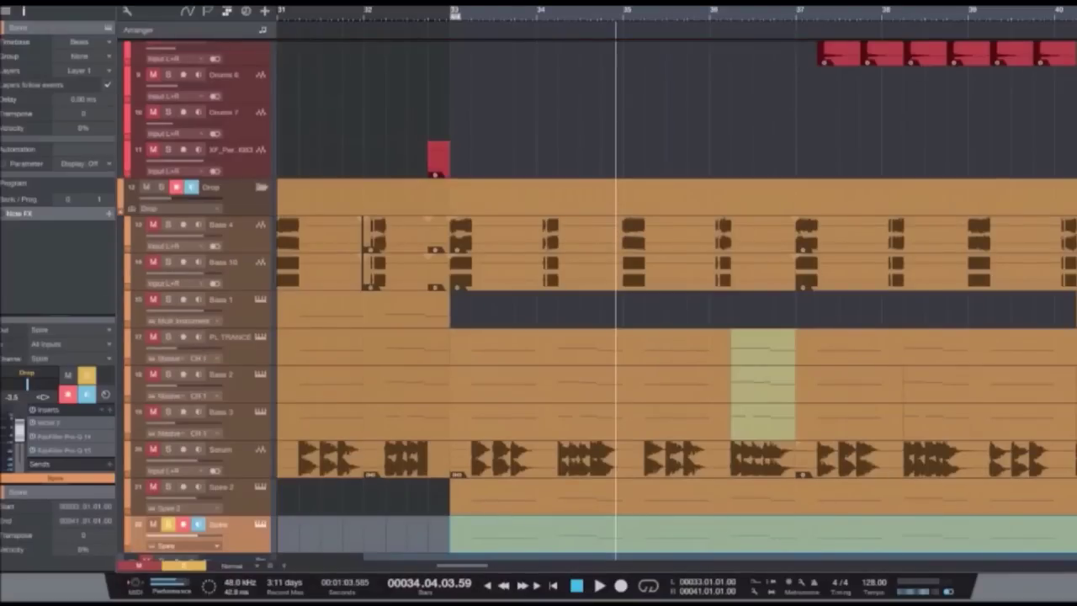
key("s")
left_click_drag(168, 337, 168, 449)
key("space")
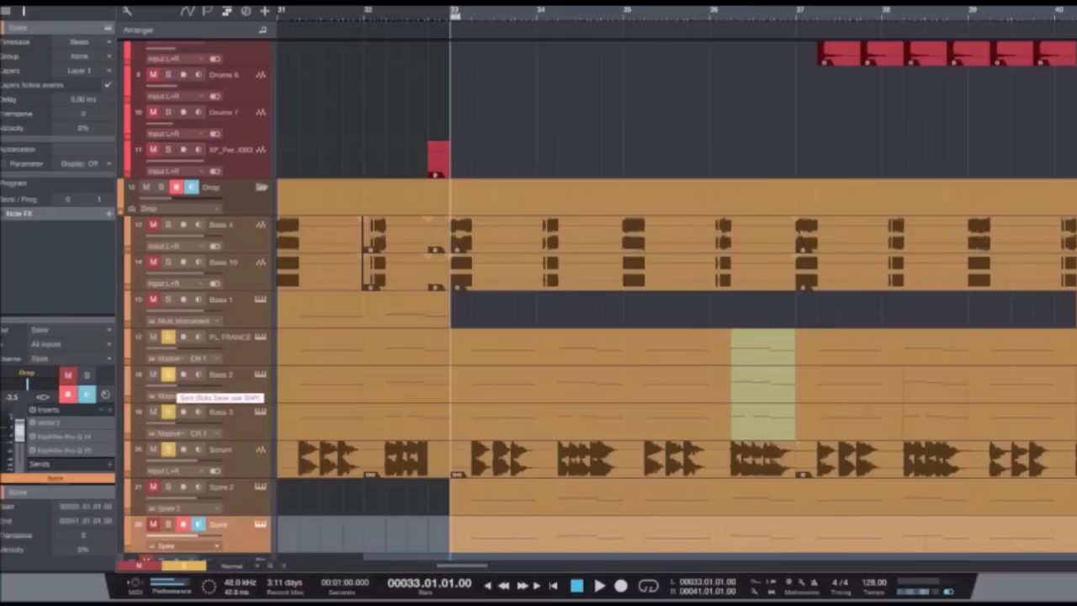
key("space")
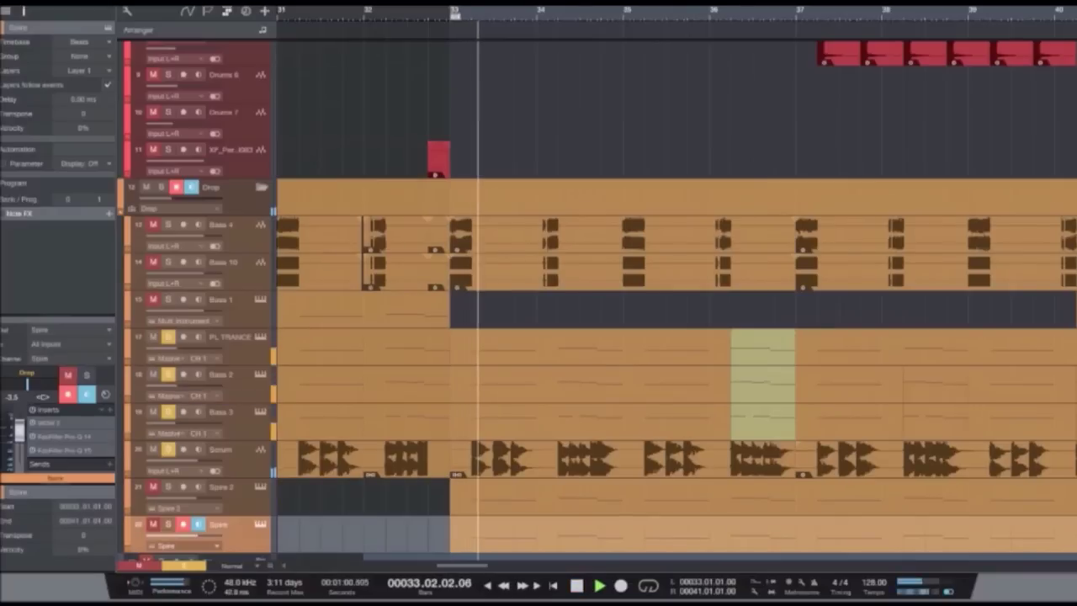
Step: Remove the solo from Bass 2, Bass 3 and Serum, select PL TRANCE and play it alone from bar 33
left_click_drag(168, 375, 169, 449)
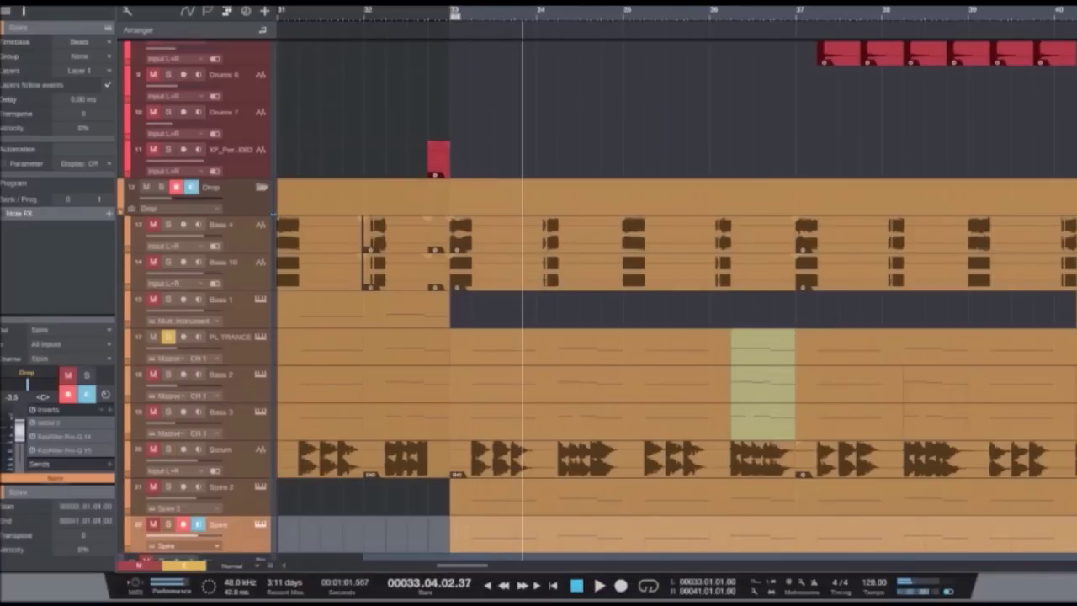
key("space")
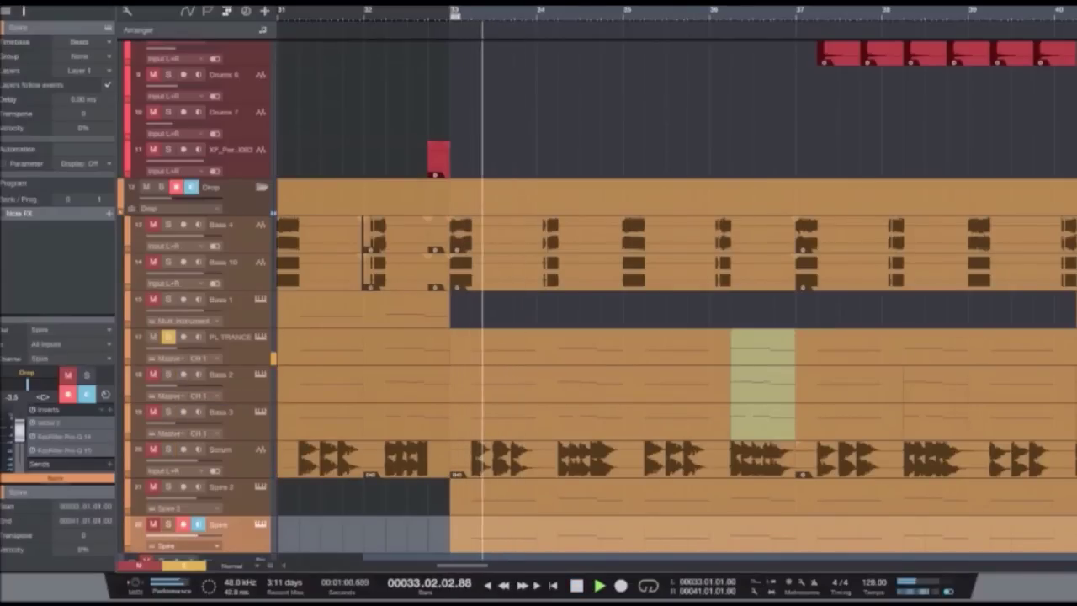
left_click(762, 346)
key("space")
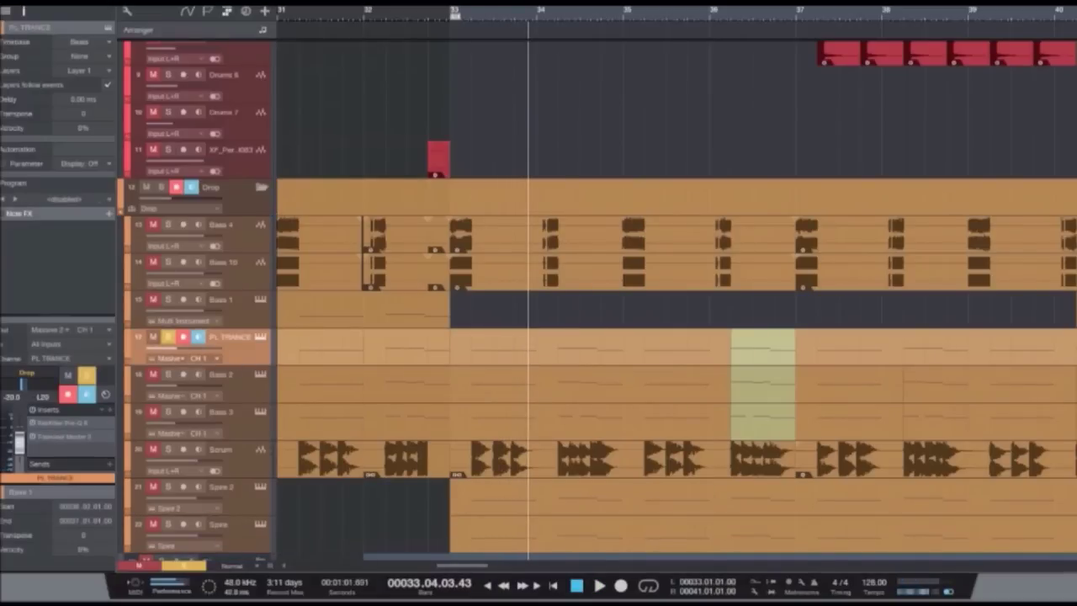
key("space")
Step: Show the PL TRANCE track's FabFilter Pro-Q 6 and Transient Master 2 inserts, close them and play the part again
key("F11")
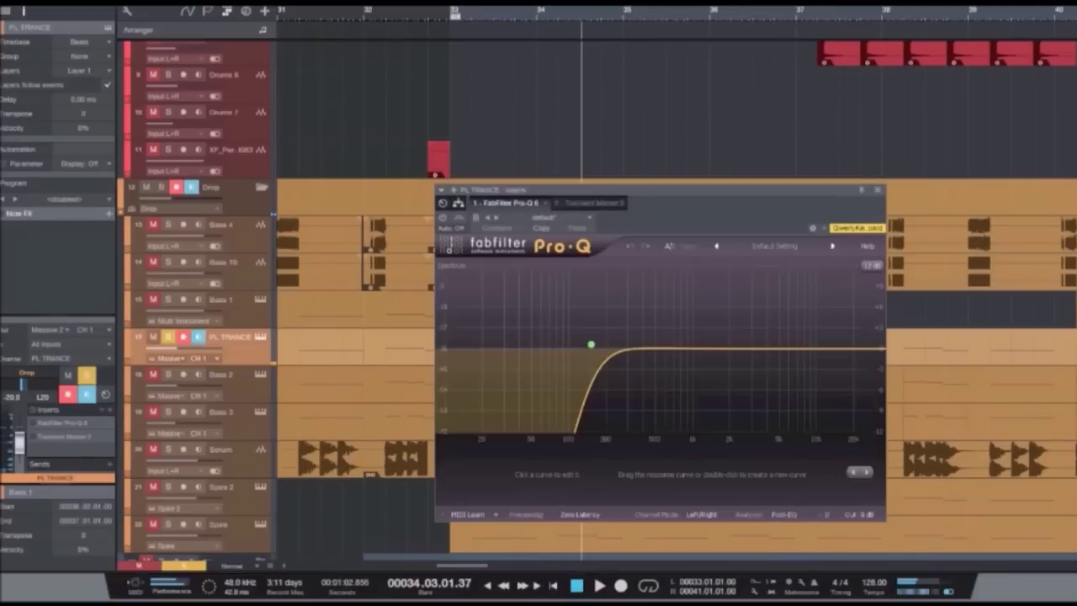
left_click(589, 203)
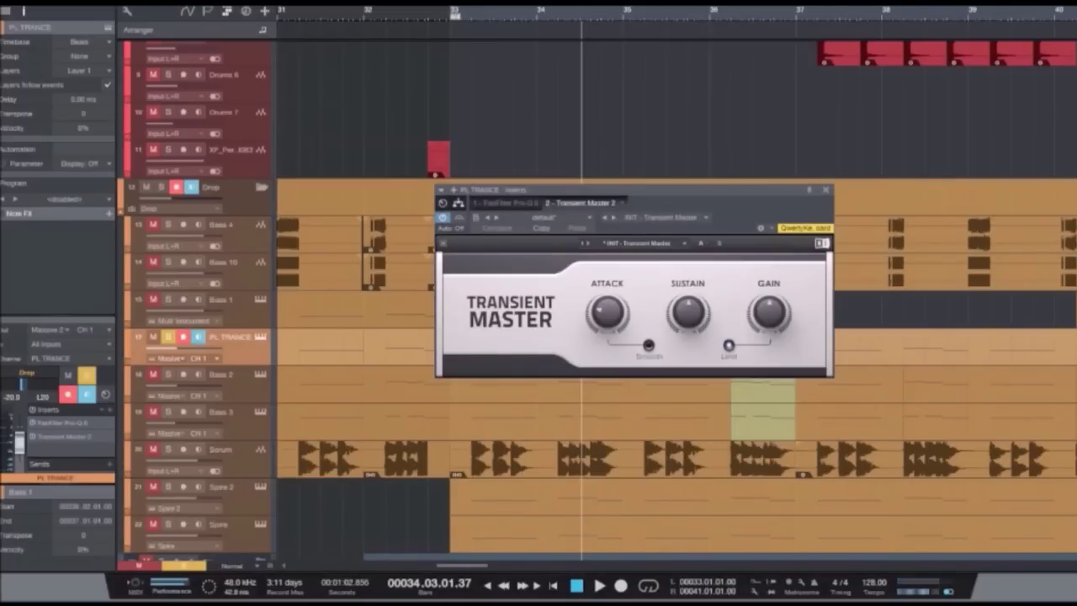
mouse_move(608, 314)
left_click(824, 189)
key("space")
key("space")
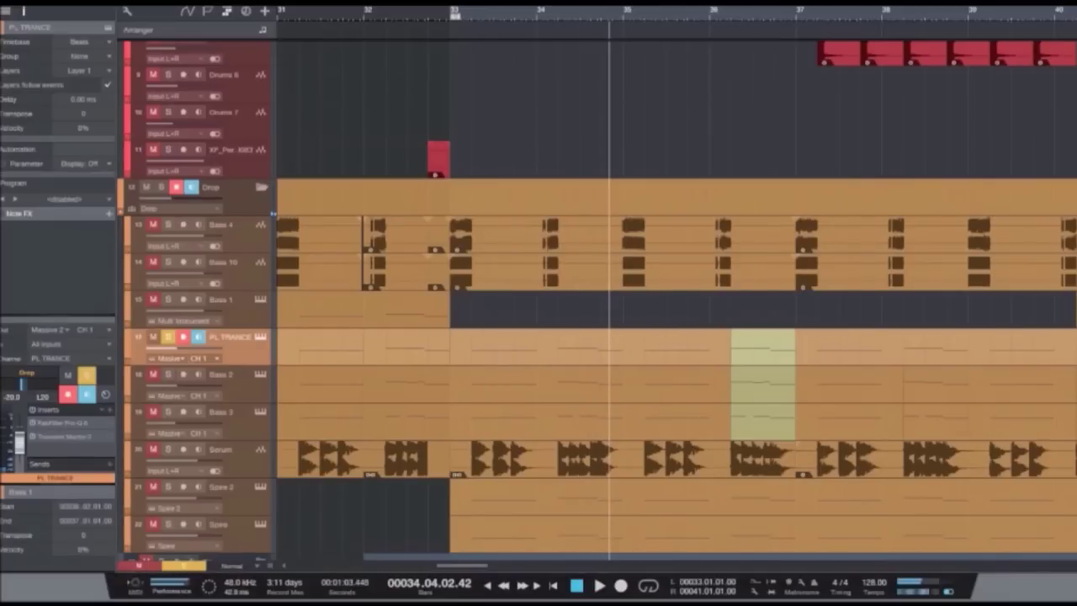
Step: Solo the Bass 2 track in place of PL TRANCE and play it from bar 33
scroll(673, 303, "down", 4)
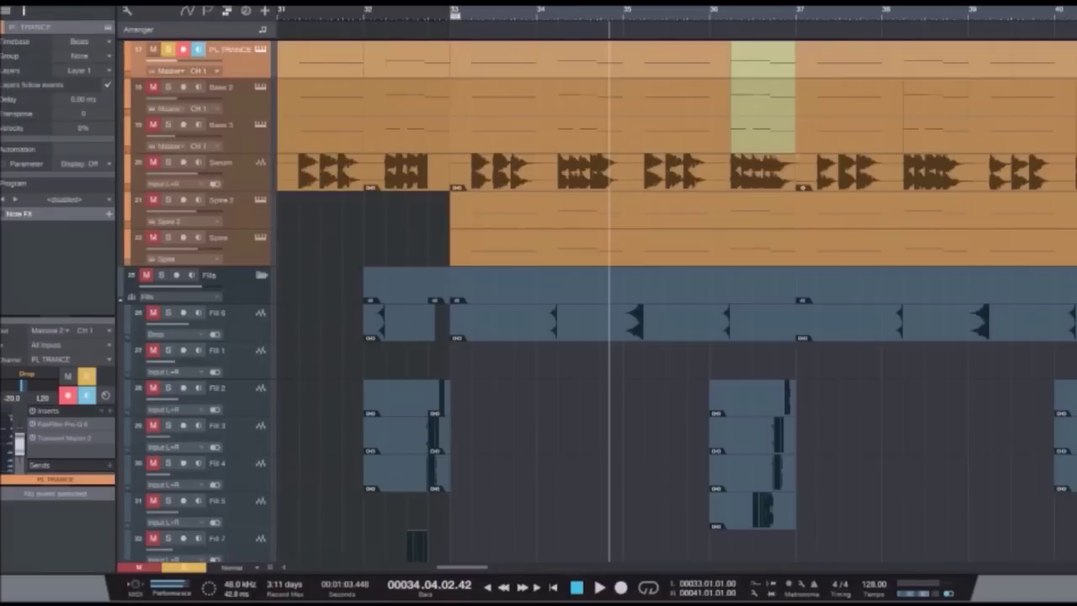
left_click(169, 87)
key("space")
key("space")
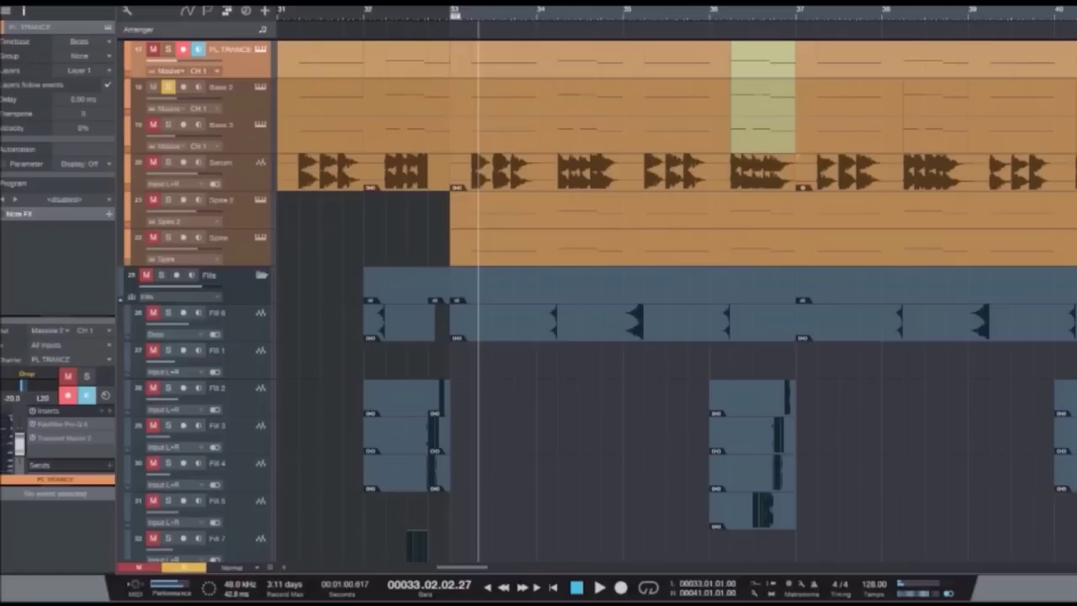
Step: Select the Bass 2 track and check which instrument it is assigned to
left_click(220, 87)
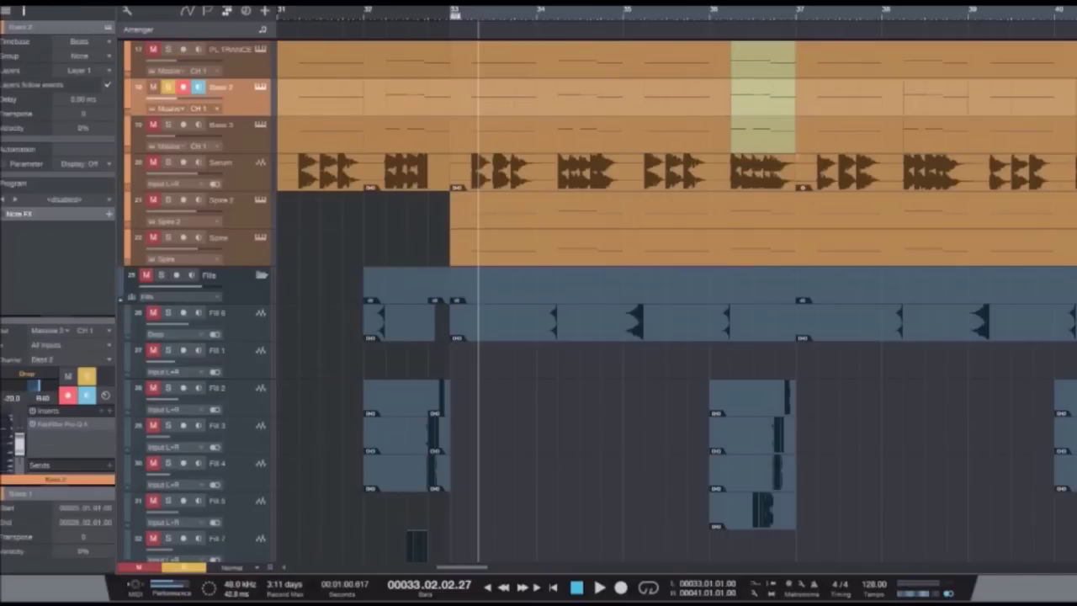
left_click(173, 110)
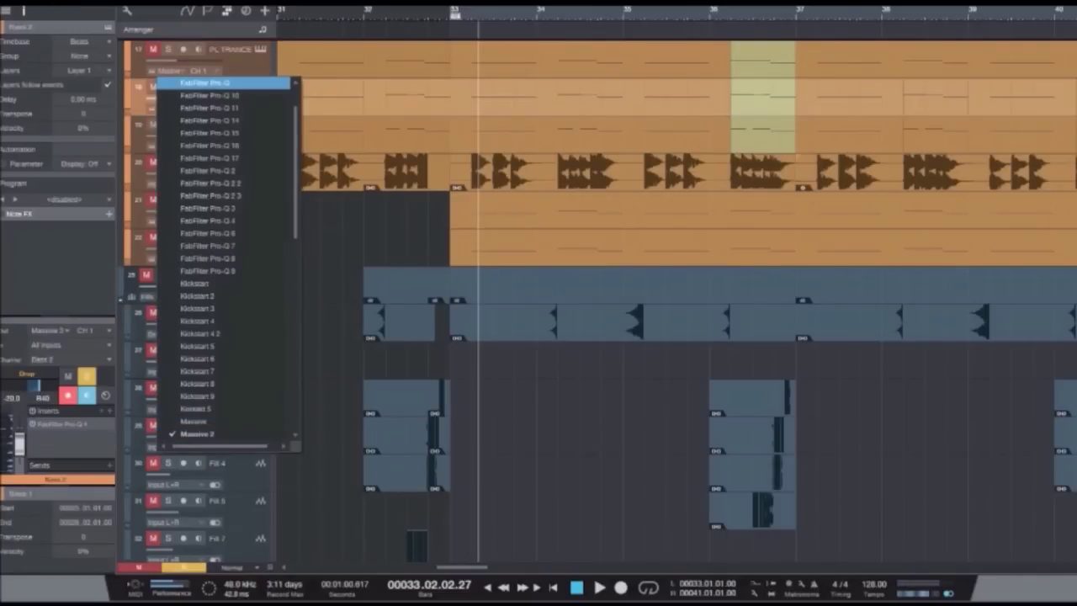
key("Escape")
Step: Solo the Bass 3 track in place of Bass 2, play it from bar 33 and select it
left_click(169, 86)
key("space")
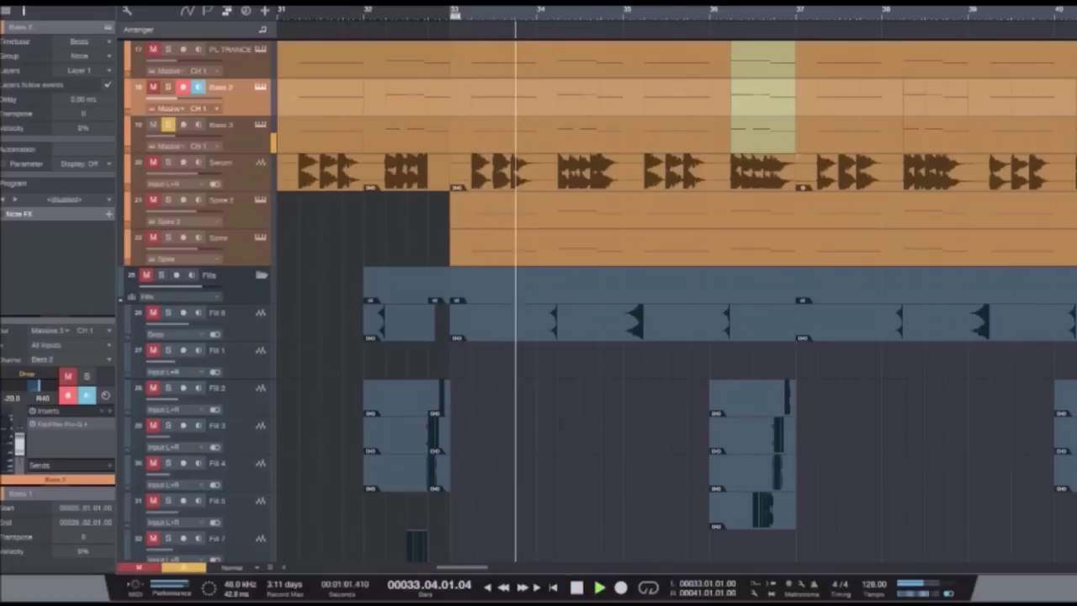
key("Down")
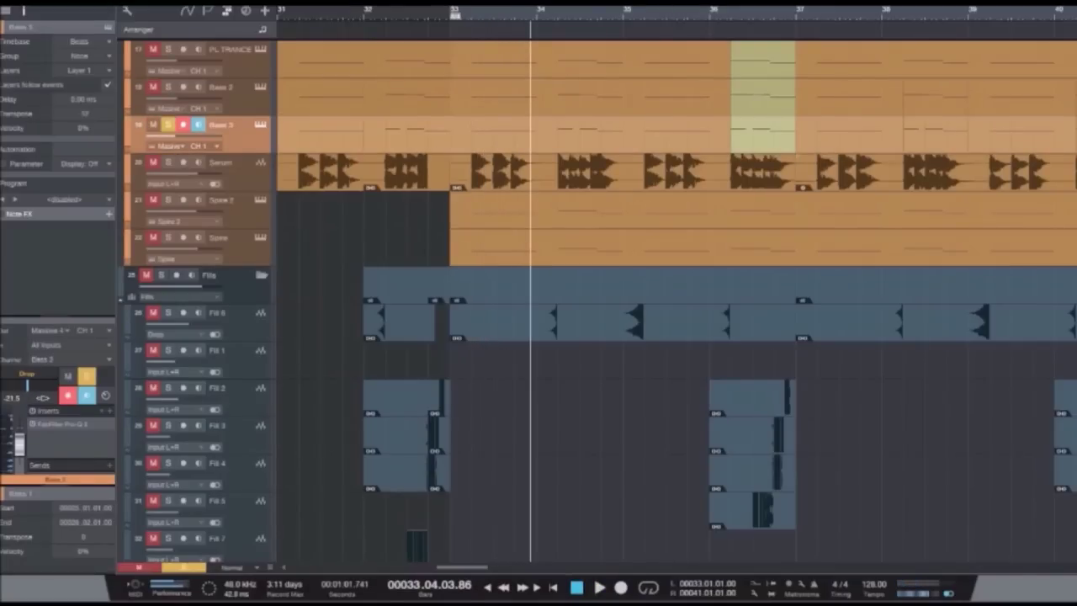
key("space")
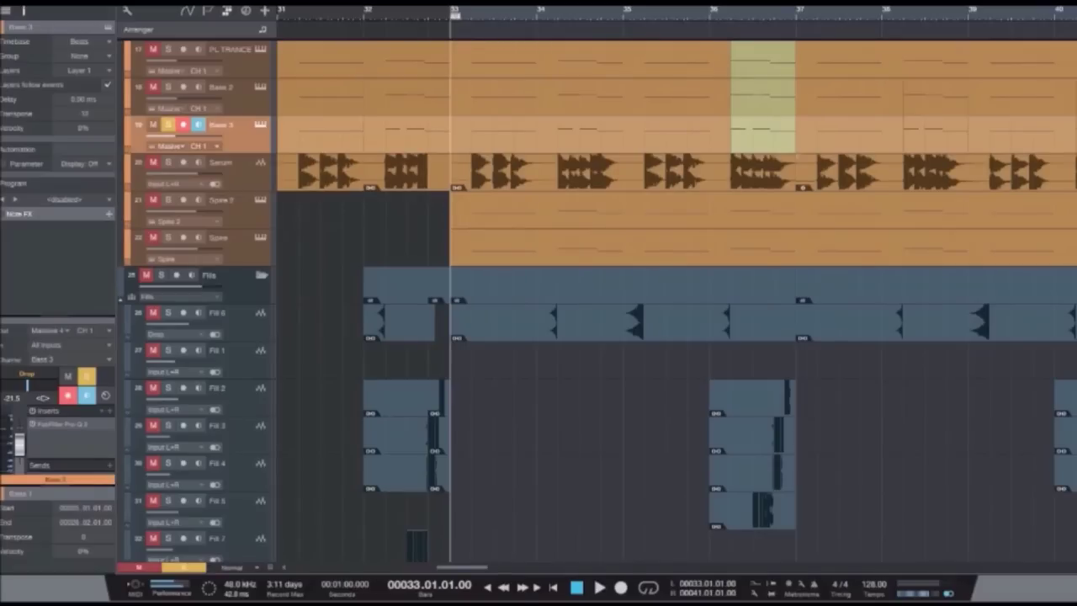
Step: Solo the Serum track, play it from bar 33 and select its clip spanning bars 33 to 37
key("Down")
key("space")
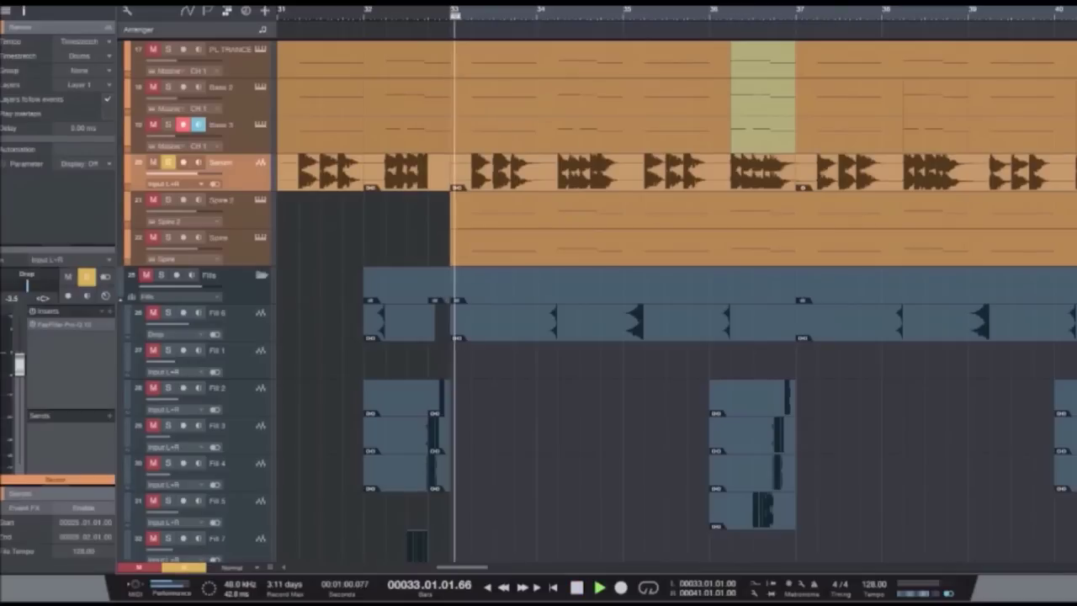
key("space")
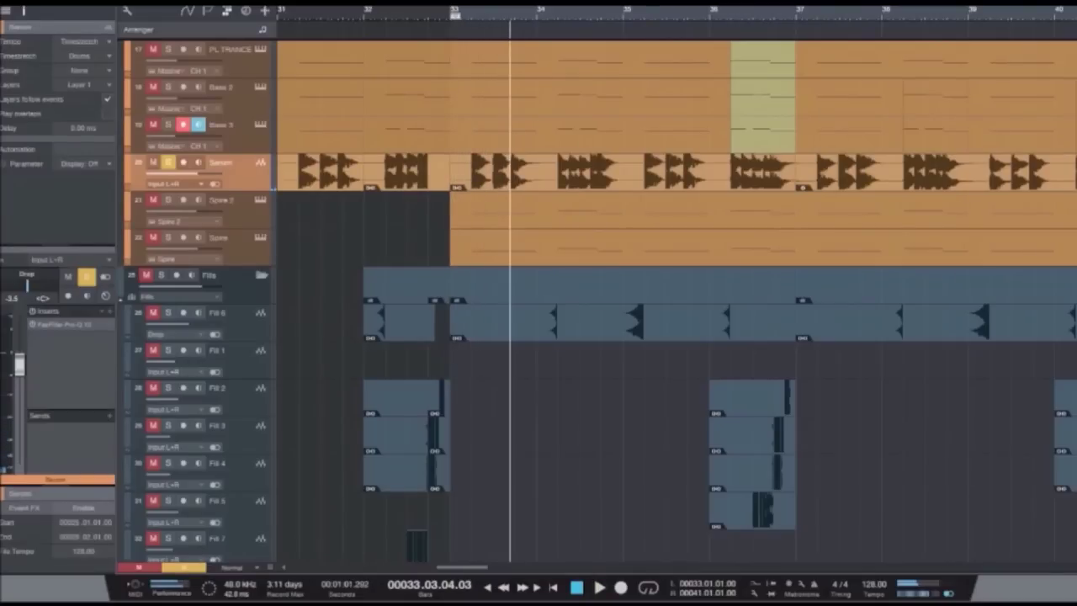
left_click(623, 172)
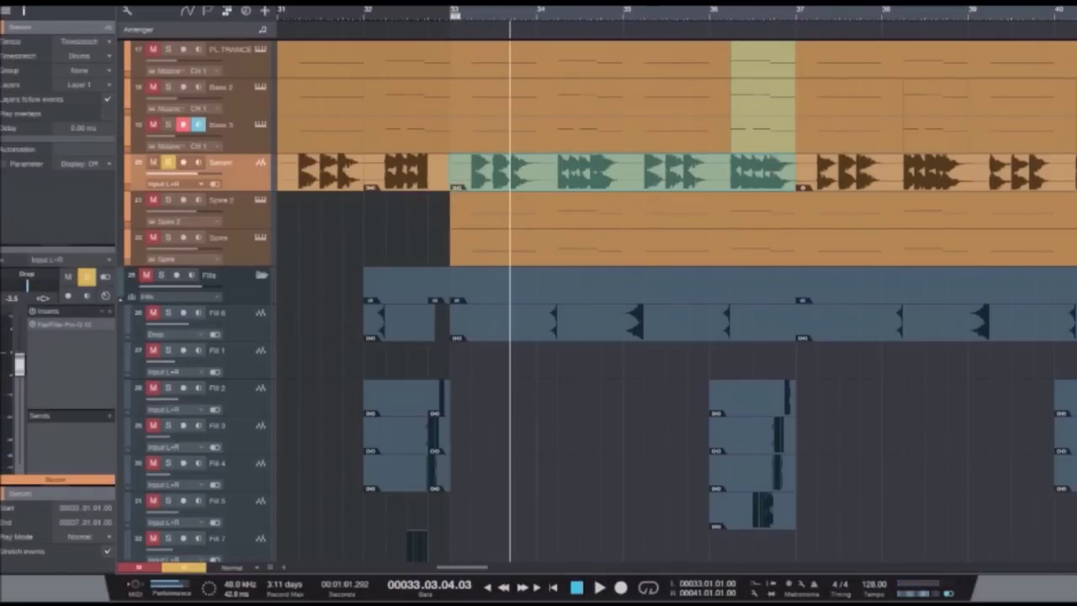
Step: Clear the Serum solo, return the playhead to bar 33 and examine the Bass 4 and Bass 10 clips there
scroll(589, 295, "up", 5)
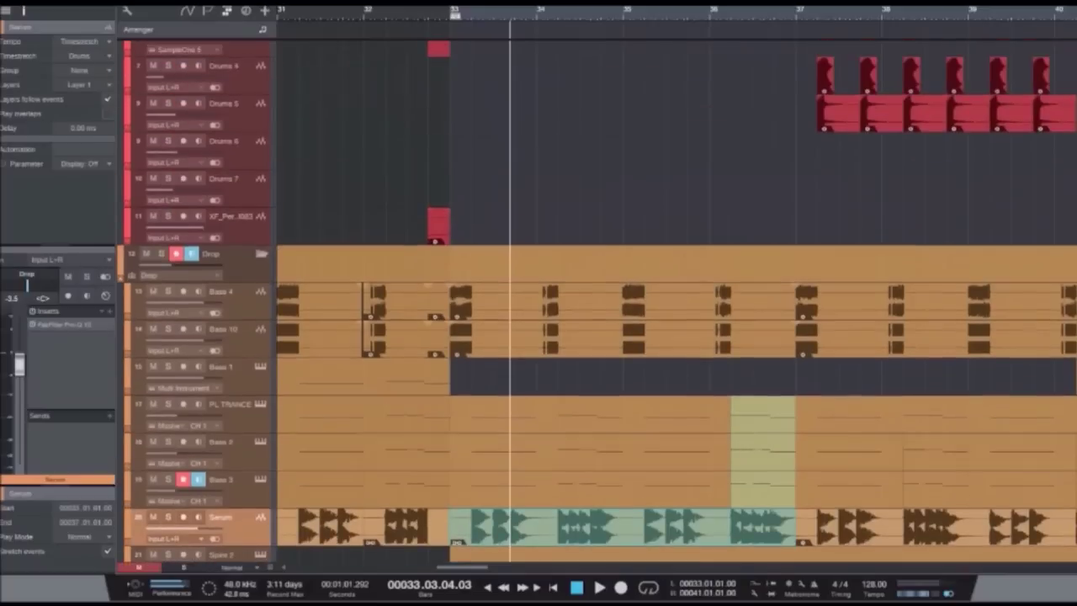
key("KP_0")
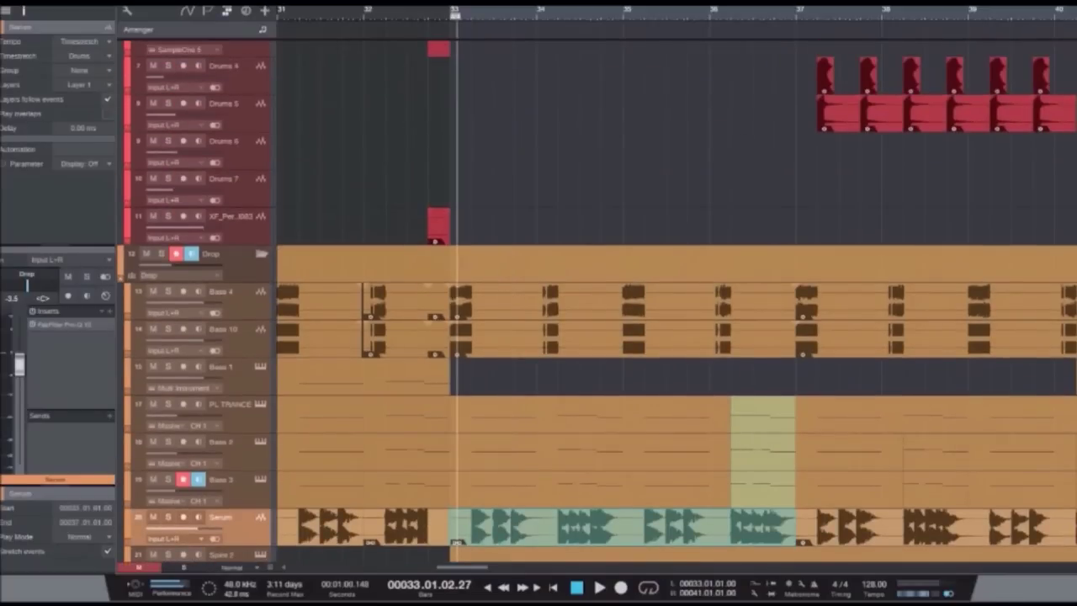
key("e")
key("e")
key("KP_1")
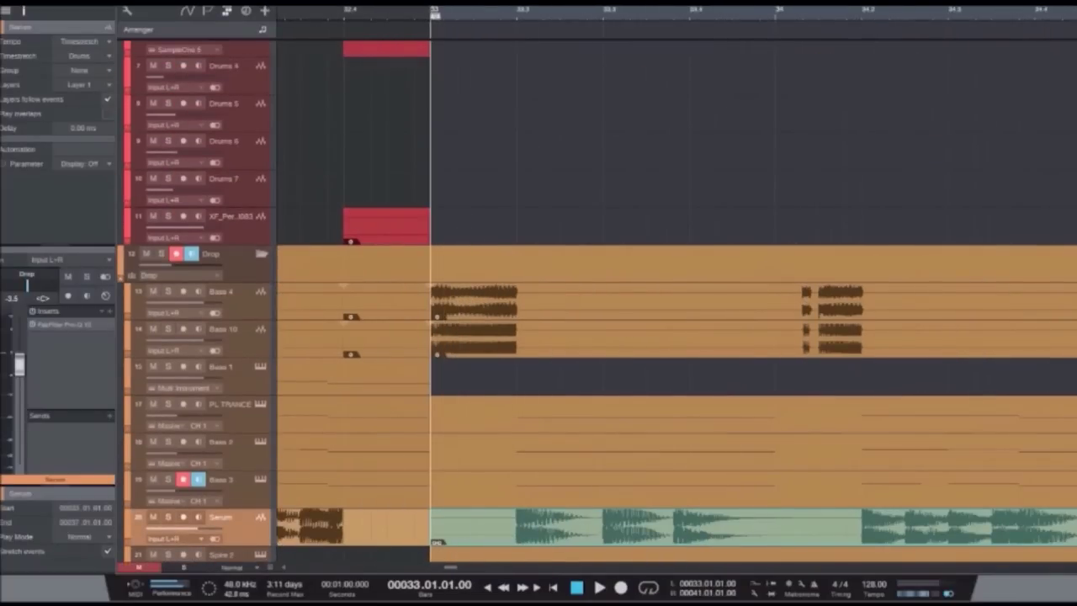
key("w")
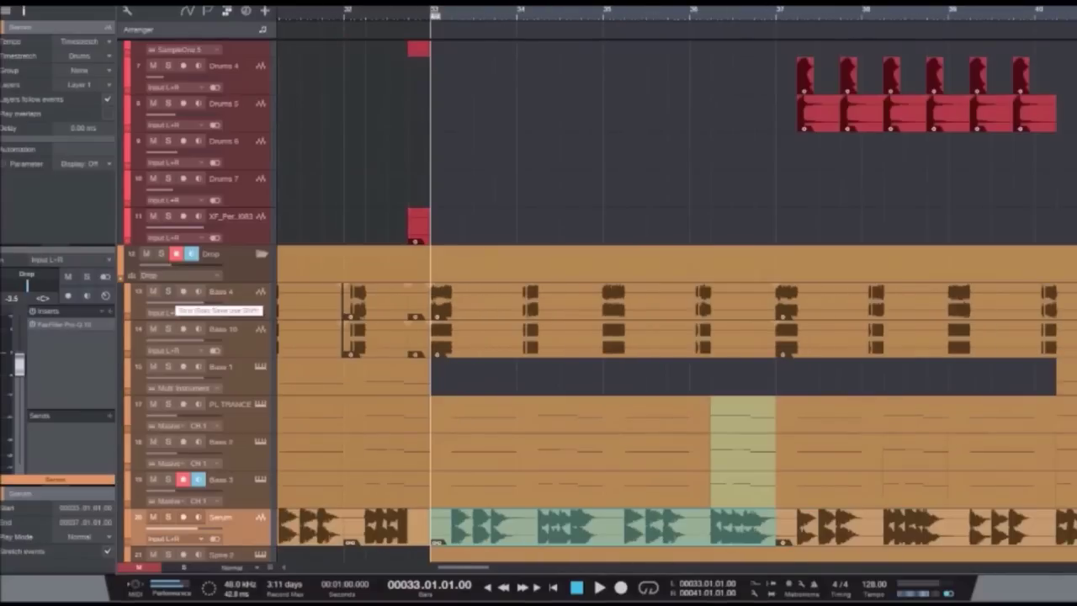
Step: Solo the Bass 4 track and play its opening hit at bar 33
left_click(169, 291)
left_click(168, 329)
key("space")
key("space")
key("e")
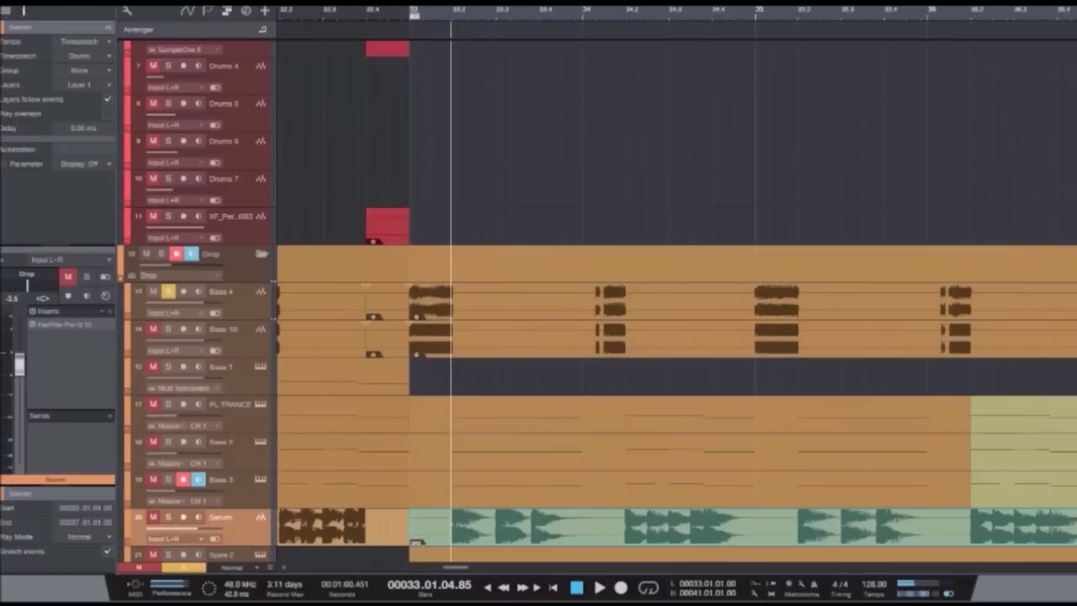
key("space")
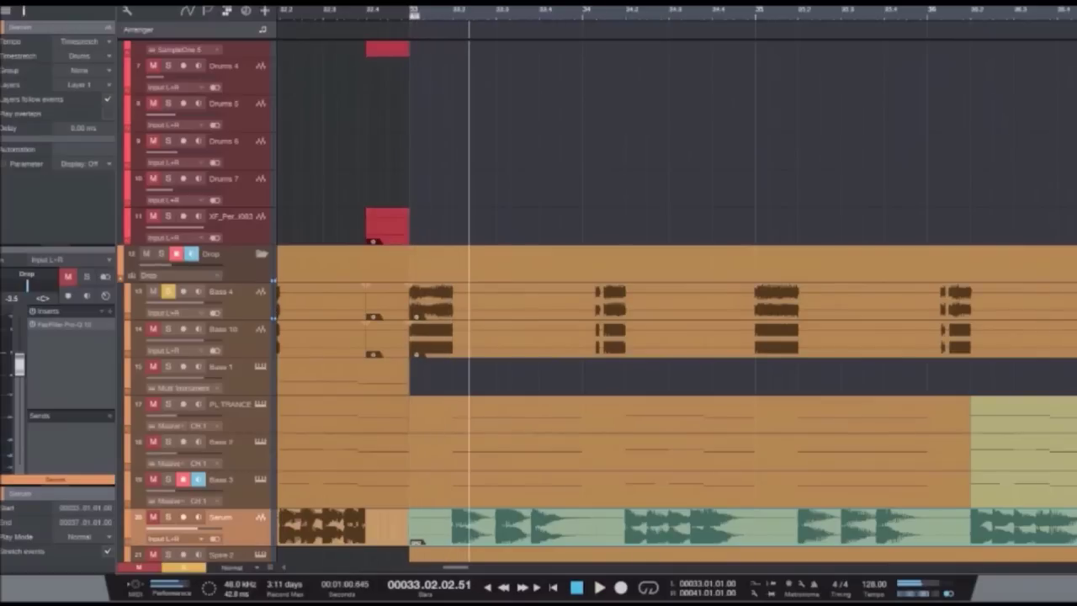
Step: Solo the Bass 10 track in place of Bass 4 and play it from bar 33
left_click(169, 329)
left_click(169, 291)
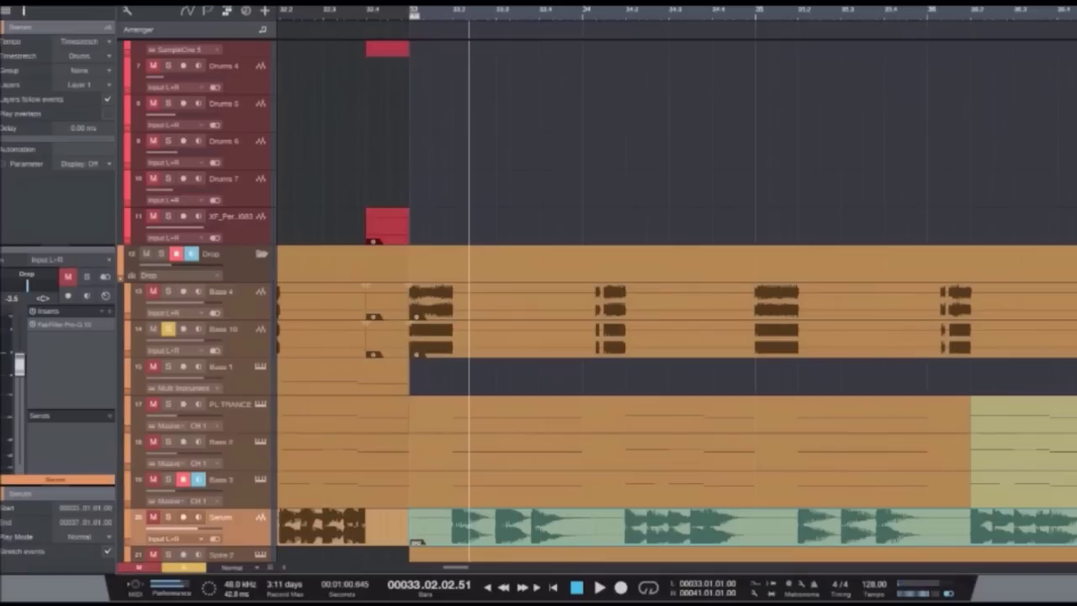
key("space")
key("space")
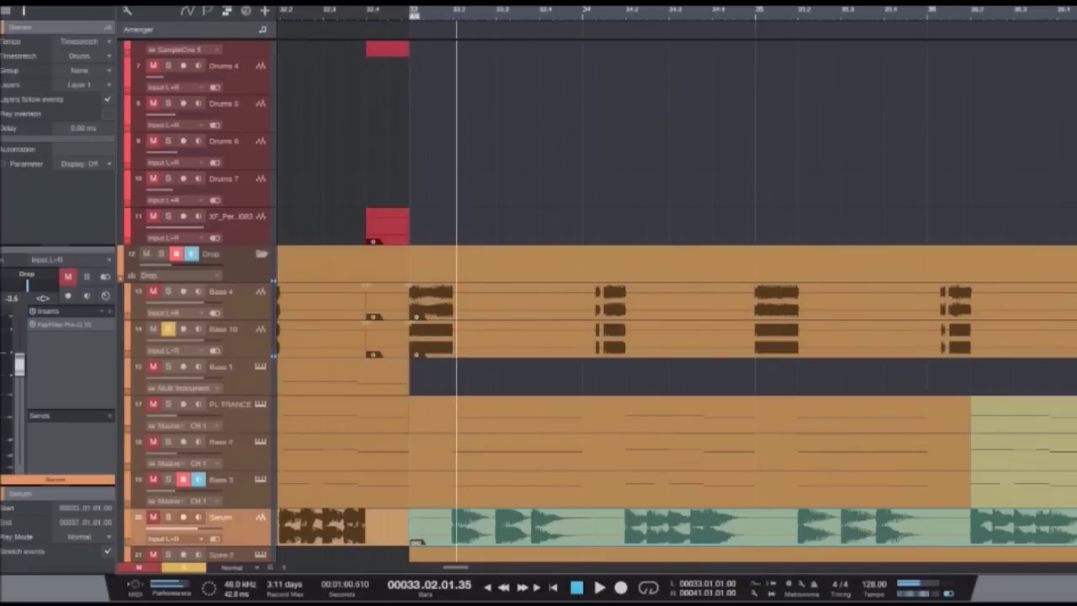
Step: Deselect the Serum clip, then play Bass 4 and Bass 10 soloed together from bar 33
left_click_drag(561, 377, 446, 376)
left_click(168, 291)
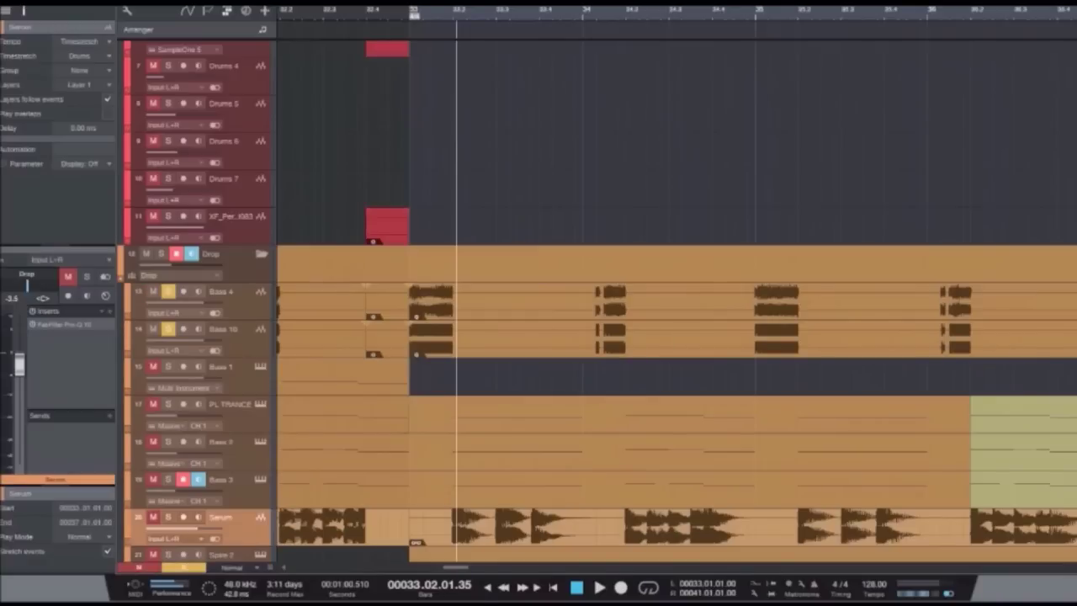
left_click(402, 12)
key("space")
key("space")
Step: Remove the solo from Bass 4 and Bass 10 and set the loop range over the fills from bar 32 to bar 33
left_click(168, 329)
left_click(168, 291)
scroll(673, 311, "down", 8)
key("w")
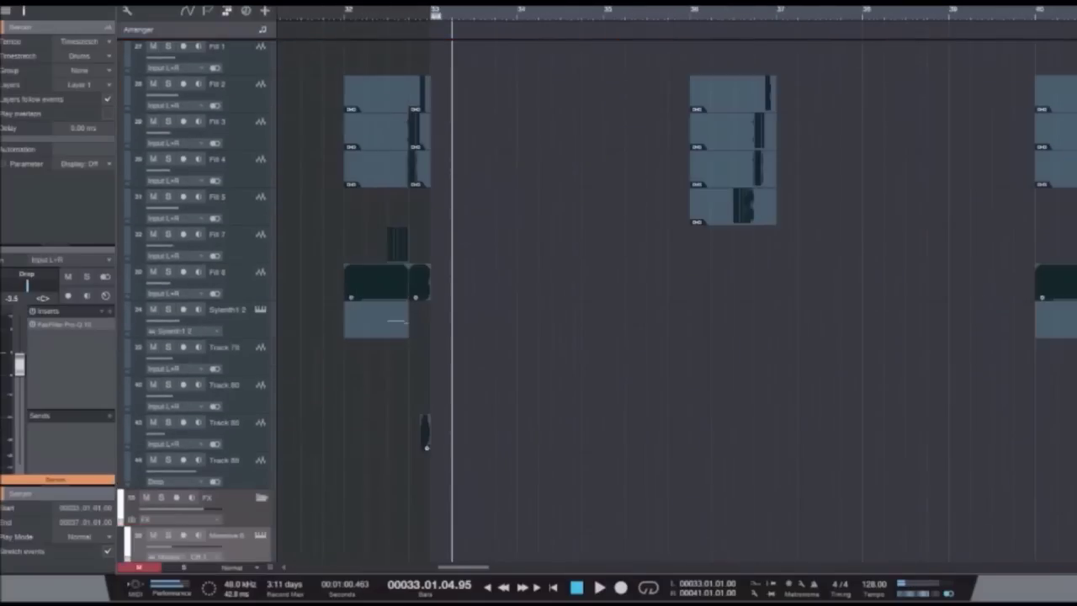
key("w")
left_click(398, 12)
left_click_drag(398, 11, 453, 10)
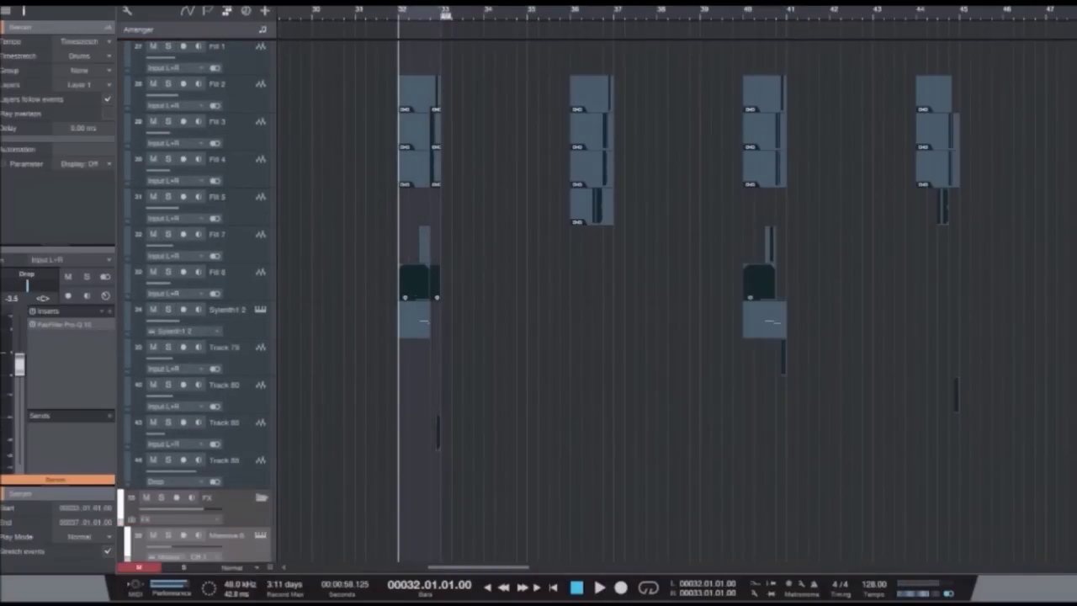
Step: Examine the fill clips between bars 32 and 33 up close and return to the wider arrangement view
scroll(673, 303, "up", 3)
key("e")
key("e")
key("e")
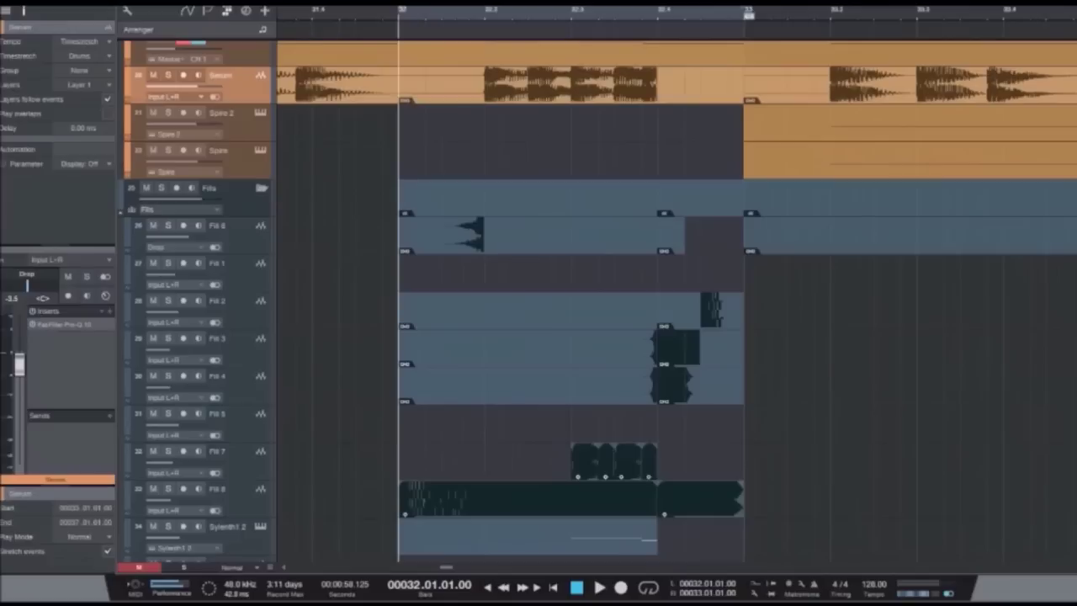
key("w")
key("w")
key("w")
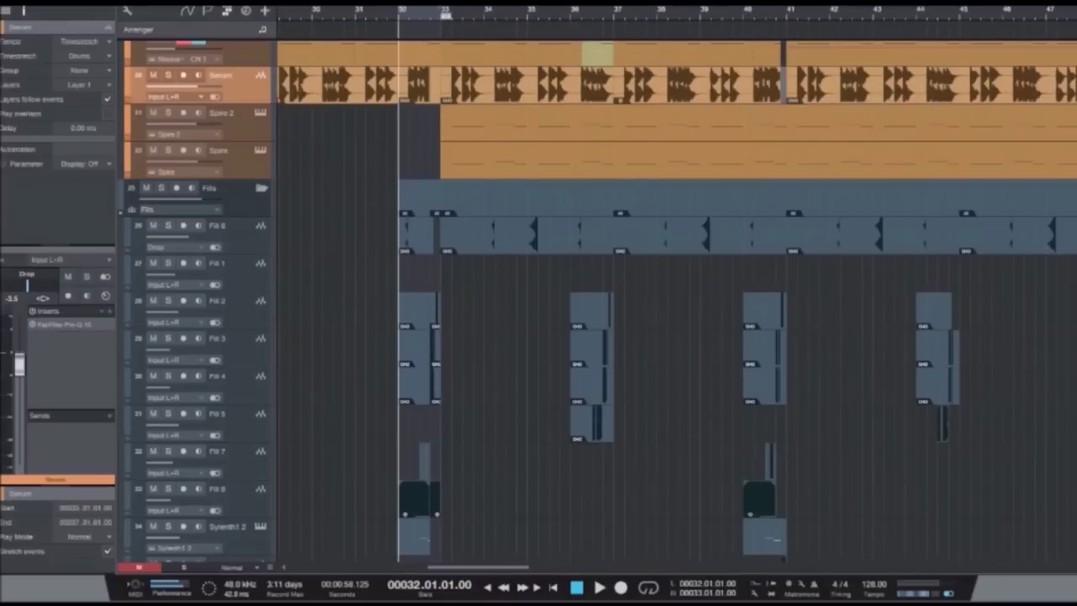
Step: Mute the Fills folder, play the track from bar 32 without the fills and unmute the folder
left_click(146, 188)
key("space")
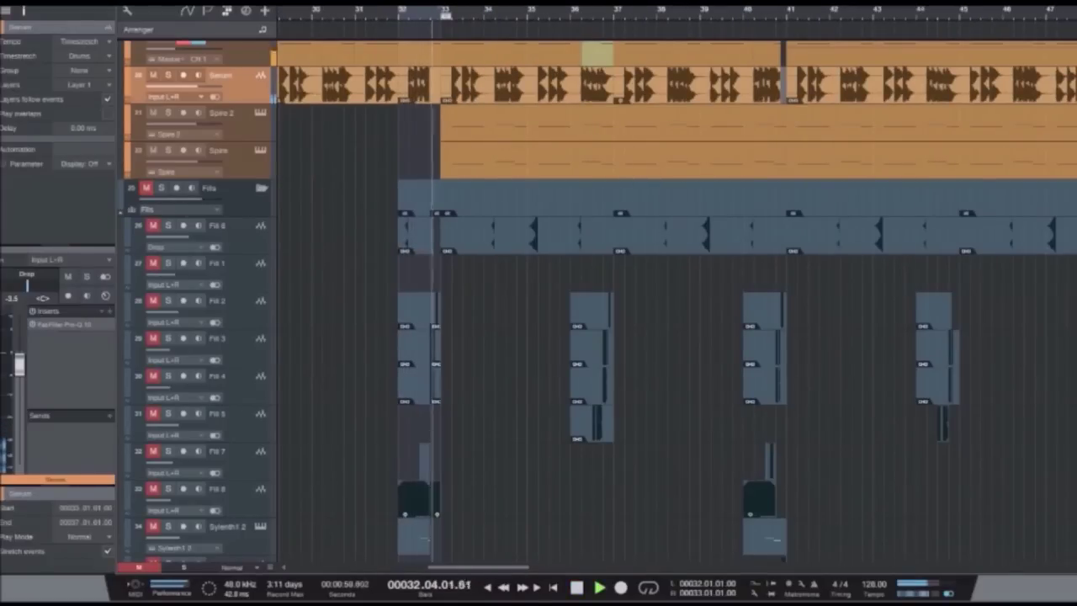
key("space")
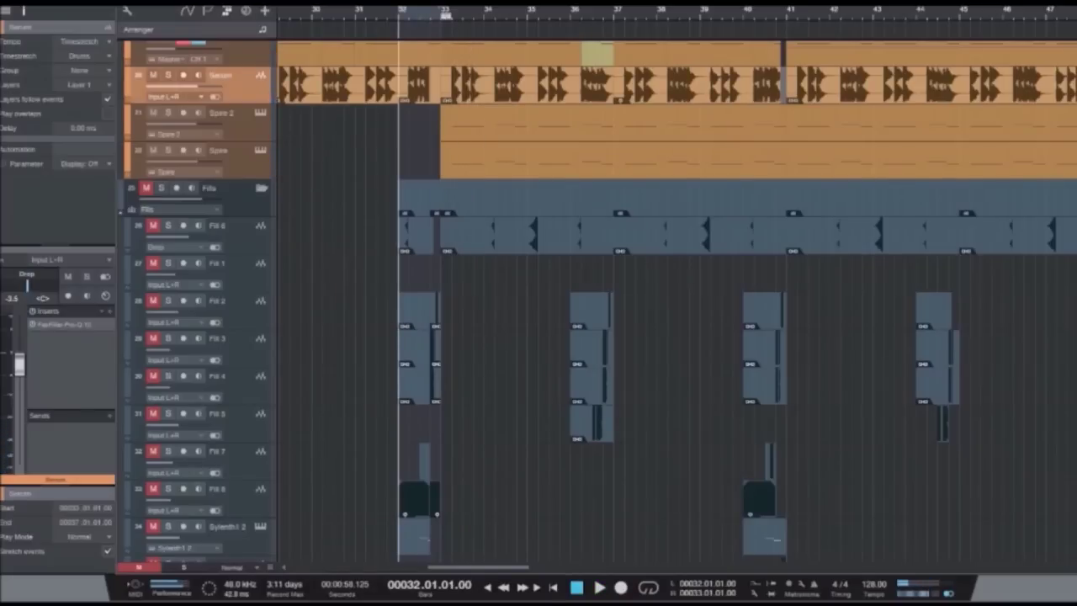
left_click(147, 187)
scroll(147, 190, "down", 5)
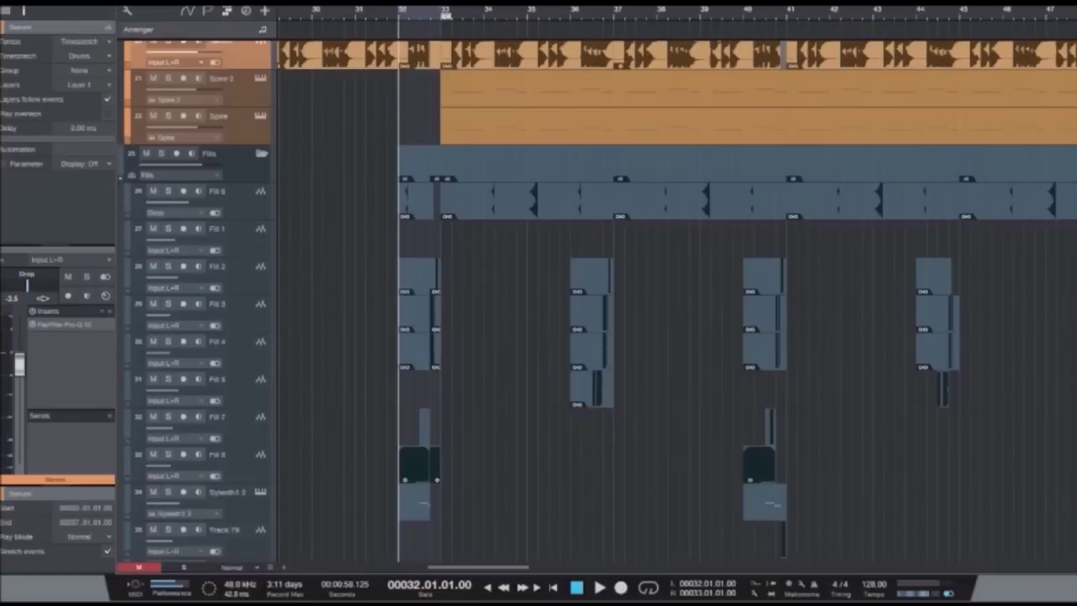
Step: Play the full mix from bar 32 through the fills into bar 33
key("space")
key("e")
key("e")
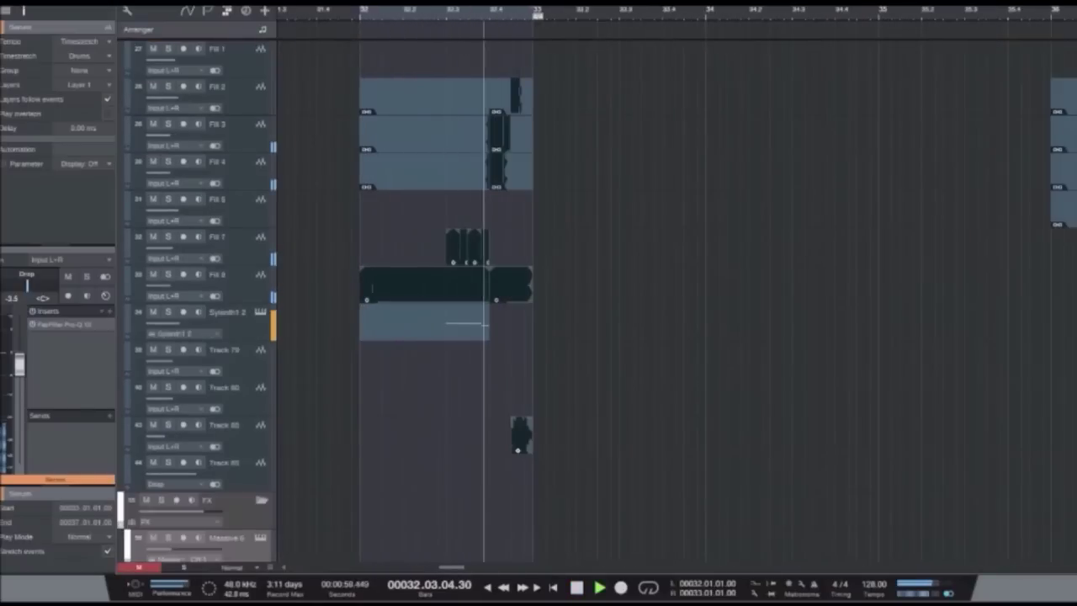
key("space")
Step: Solo Fill 6, play it from bar 32 and remove its solo
scroll(674, 299, "up", 7)
scroll(673, 298, "down", 1)
key("e")
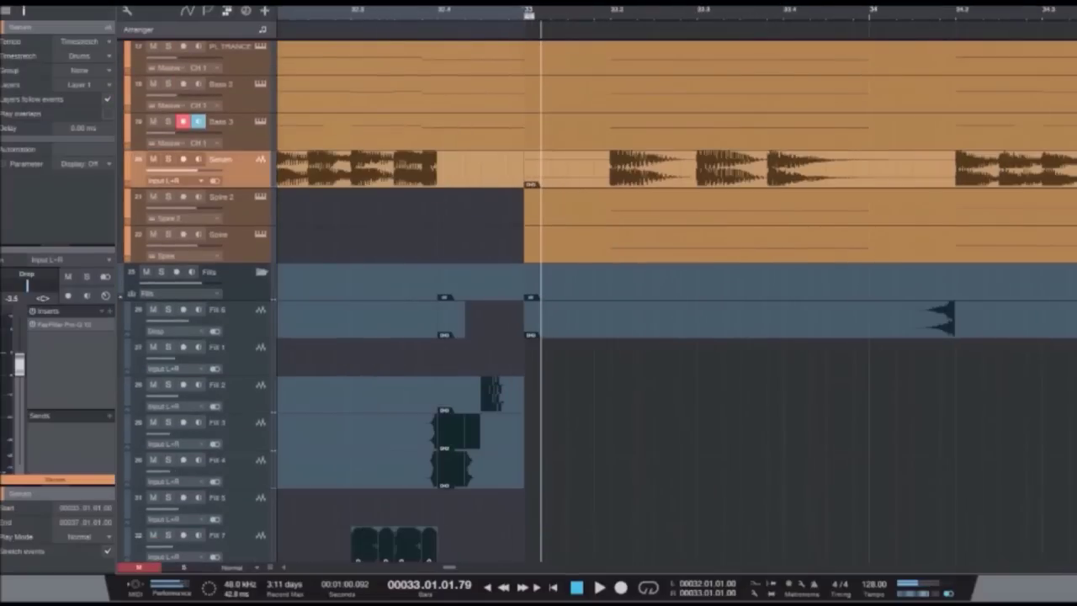
key("w")
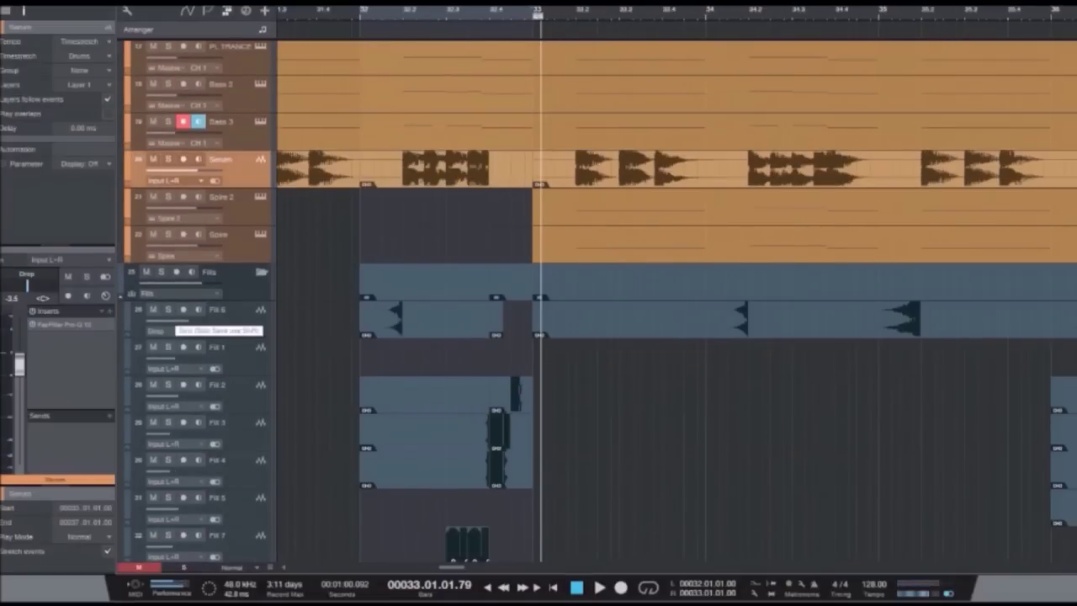
left_click(168, 309)
key("space")
key("space")
scroll(673, 303, "up", 5)
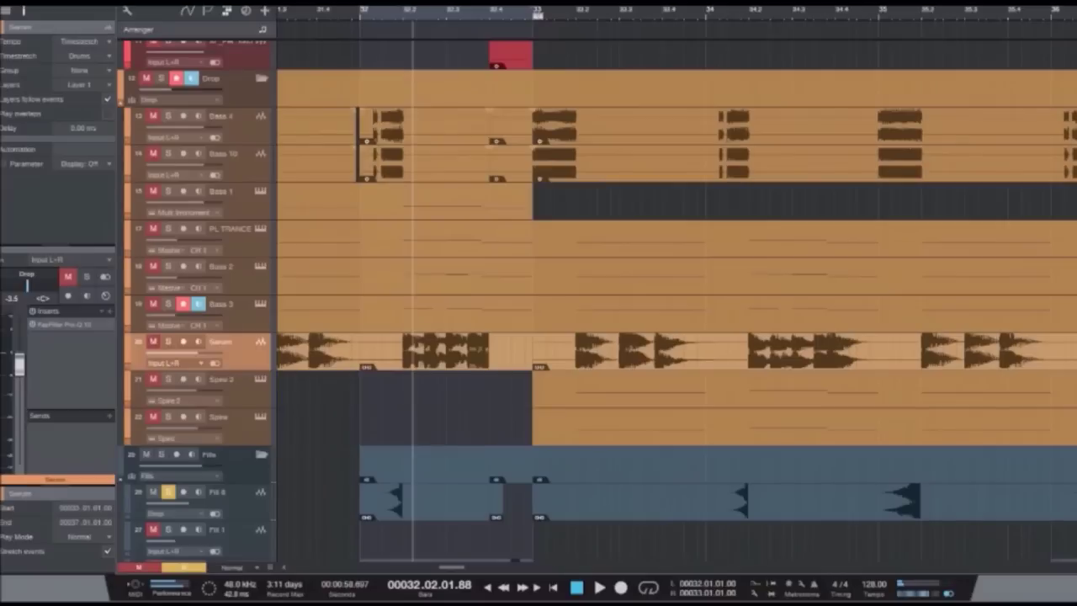
scroll(673, 303, "down", 6)
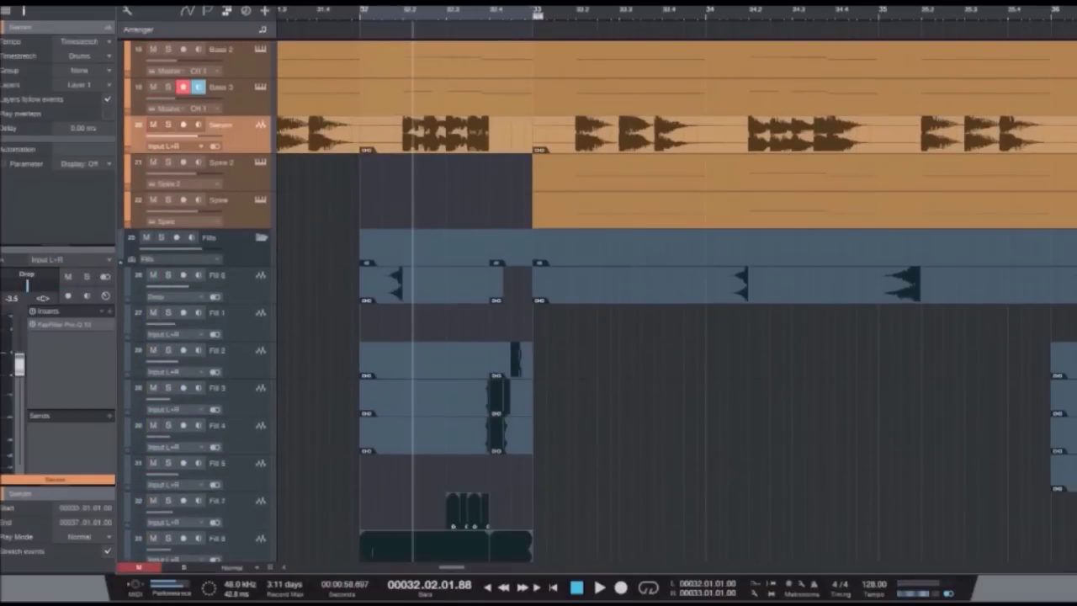
Step: Solo Fill 2, Fill 3 and Fill 4, leaving Fill 5 out, and play them together from bar 32
scroll(673, 303, "down", 4)
left_click_drag(169, 177, 169, 290)
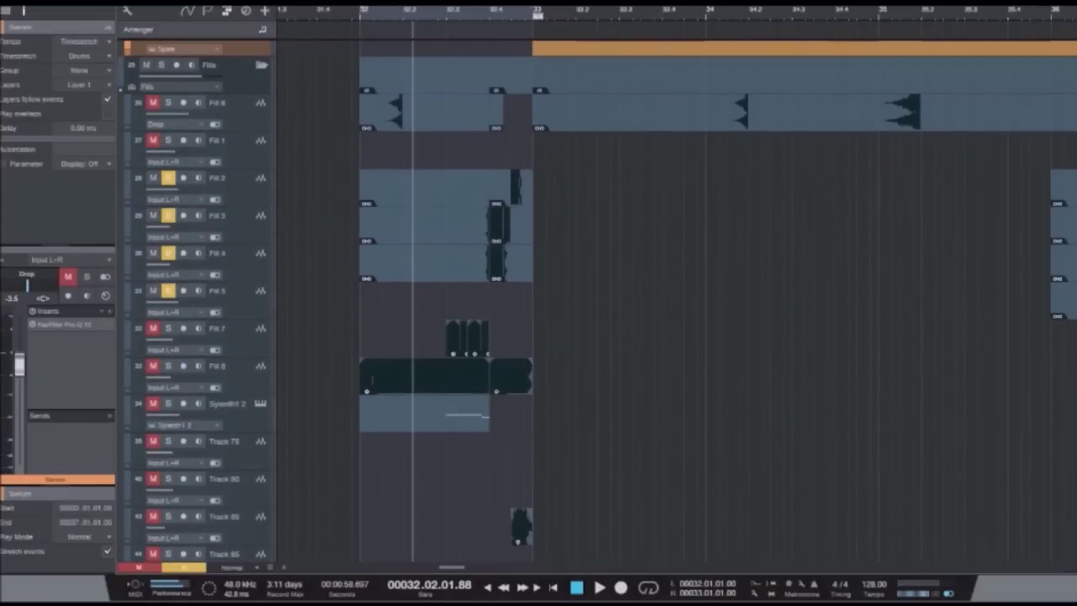
left_click(168, 290)
key("space")
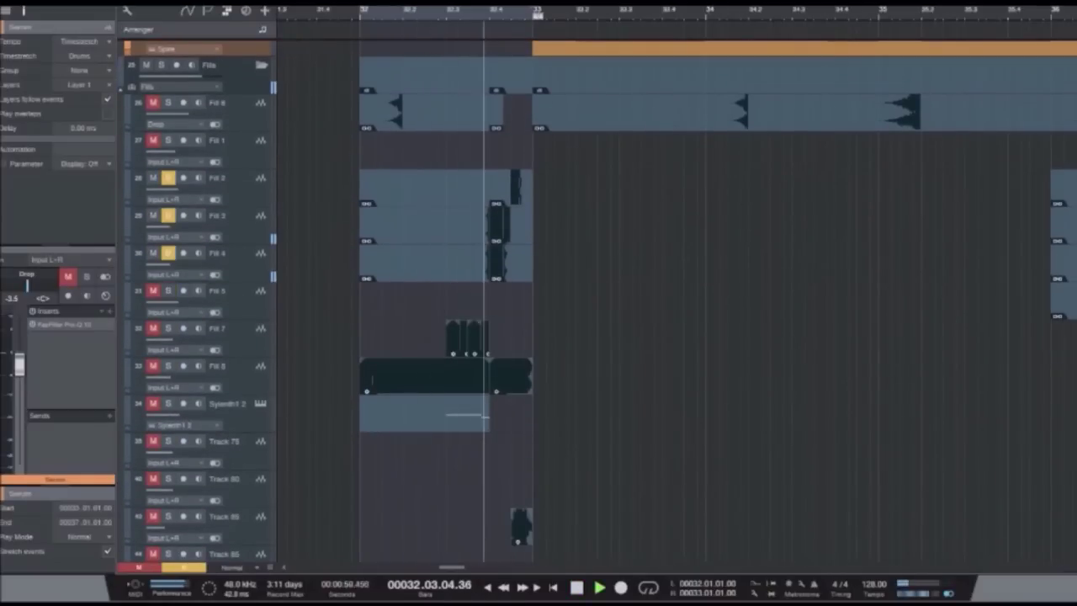
scroll(543, 225, "up", 4)
key("space")
Step: Play the soloed Fill 2 clip up close from 32.04.03 and remove the solos from Fill 2 to Fill 4
left_click_drag(542, 226, 776, 262)
left_click(726, 244)
key("Escape")
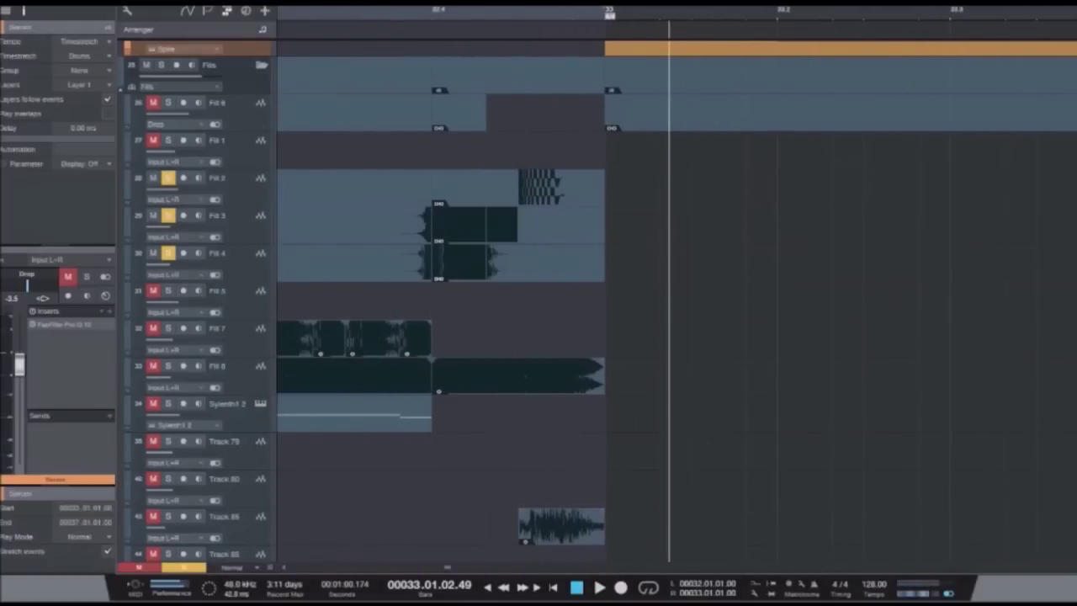
left_click(518, 8)
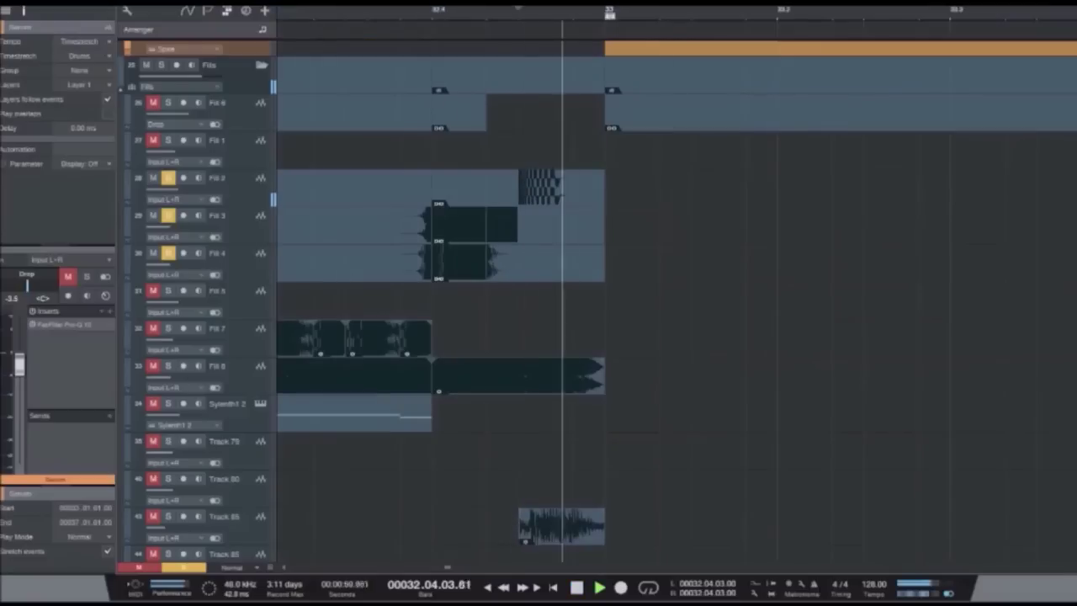
left_click_drag(168, 178, 168, 254)
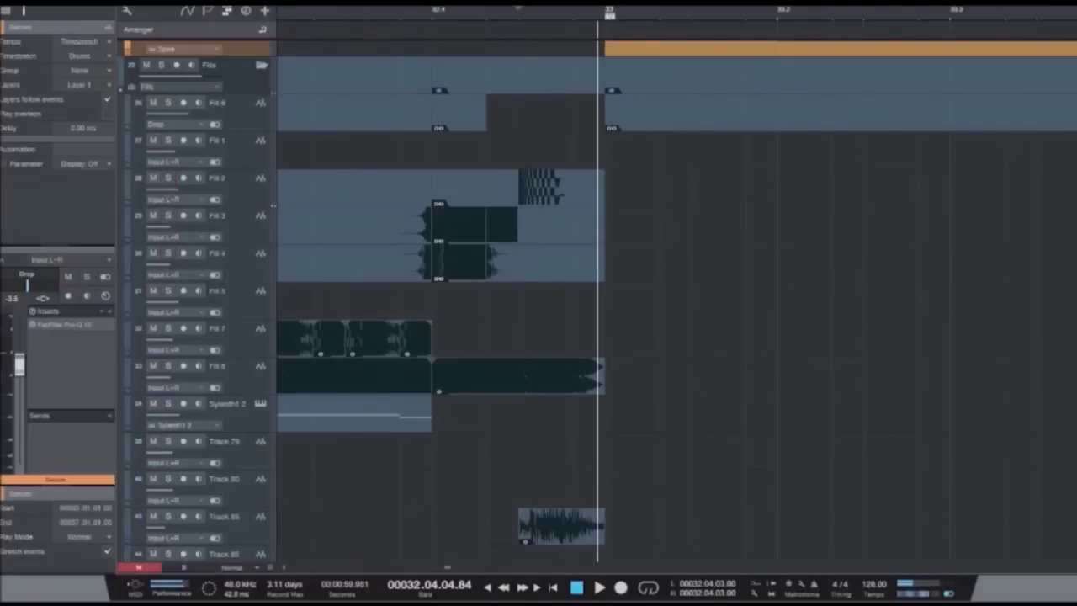
Step: Solo Fill 7, select its short clips before bar 33, play them from 32.02.03 and remove the solo
key("w")
key("w")
left_click(551, 336)
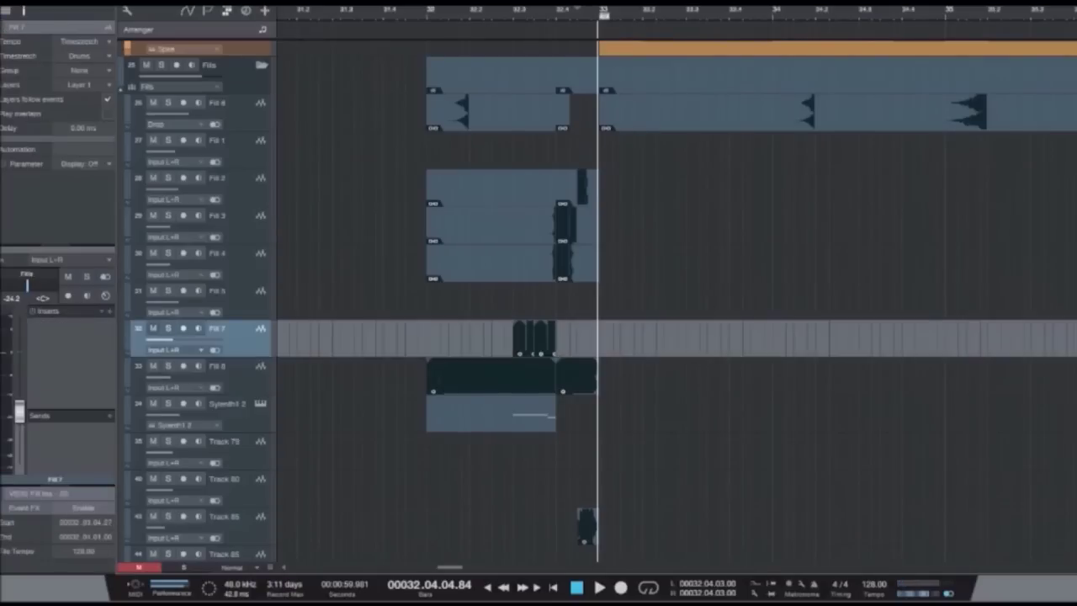
key("s")
left_click(492, 10)
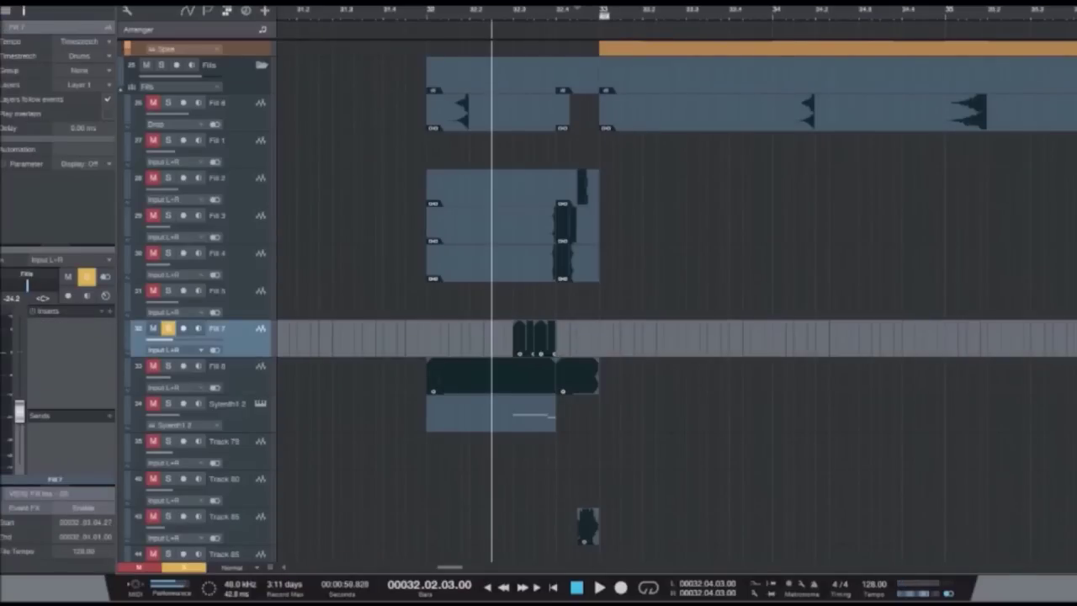
left_click_drag(483, 283, 600, 359)
key("space")
key("space")
key("s")
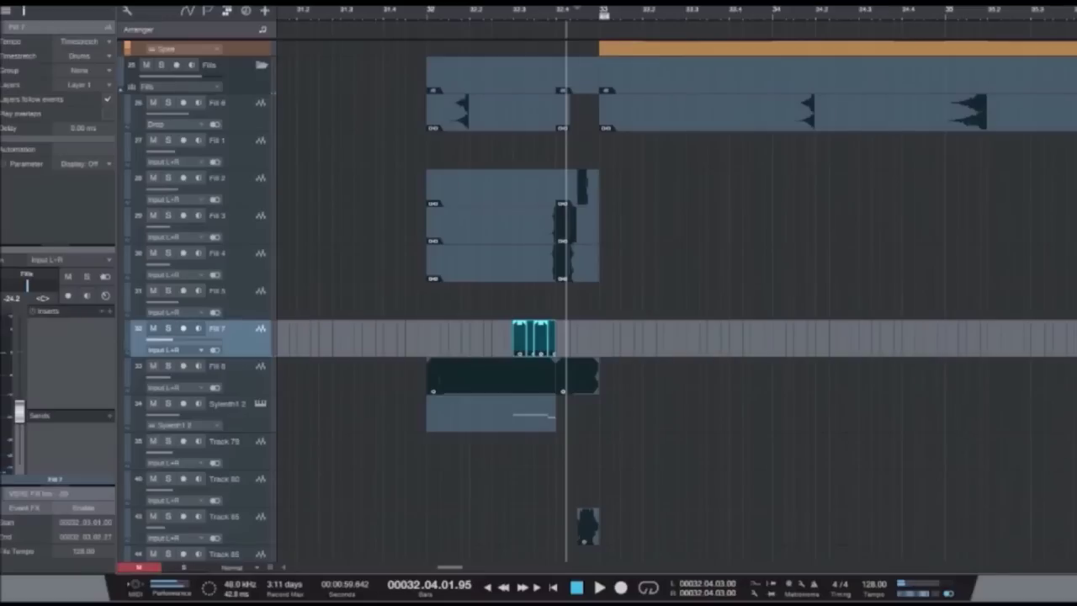
Step: Solo Fill 8 and play its long clip from bar 32 past bar 33
left_click(168, 365)
key("KP_0")
key("space")
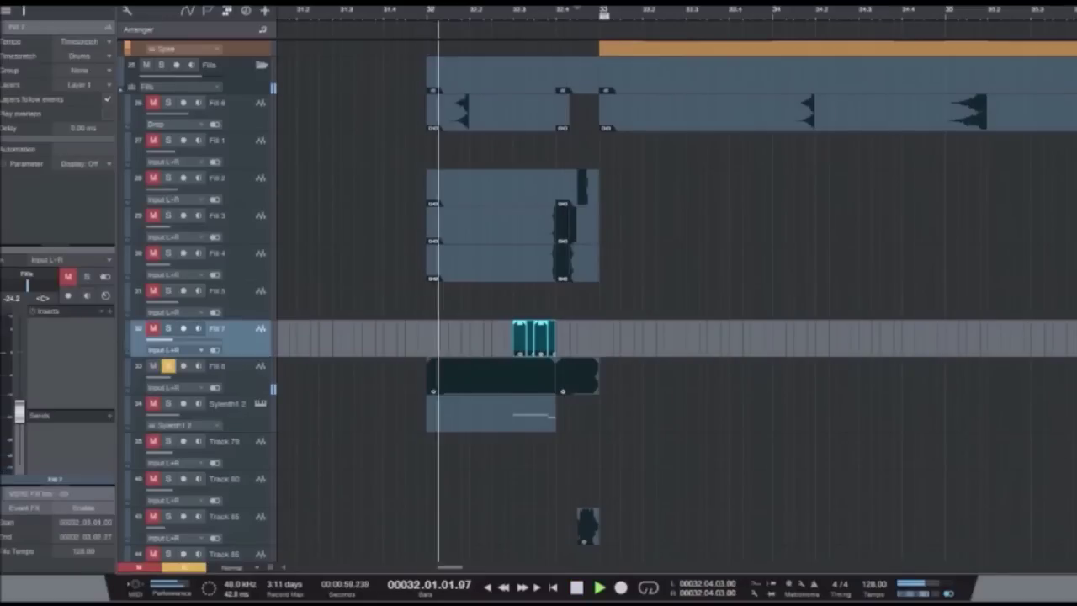
key("KP_0")
key("KP_0")
key("space")
key("space")
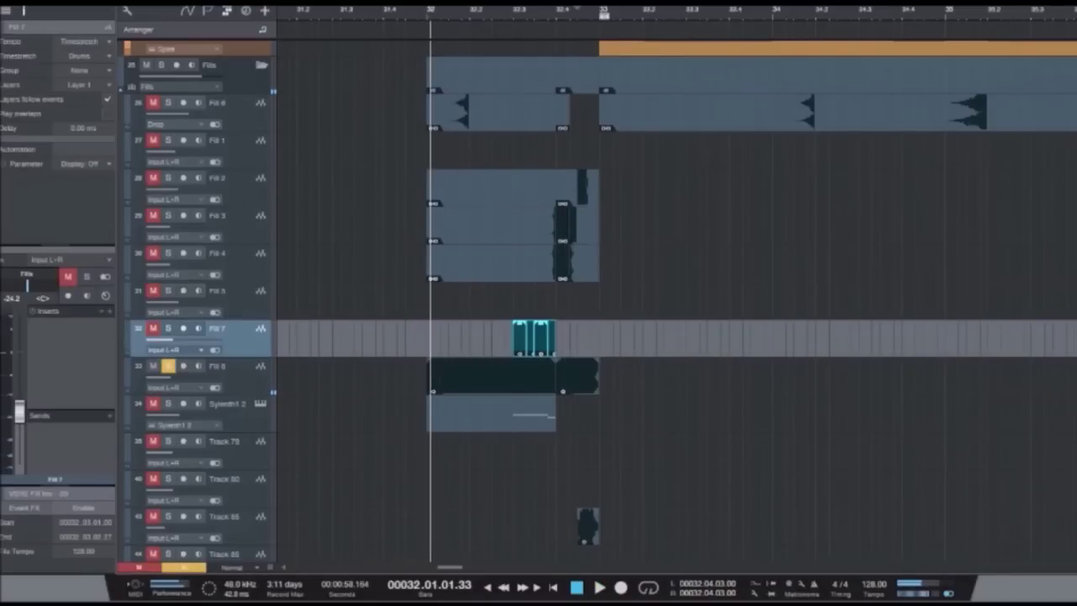
key("e")
key("e")
key("w")
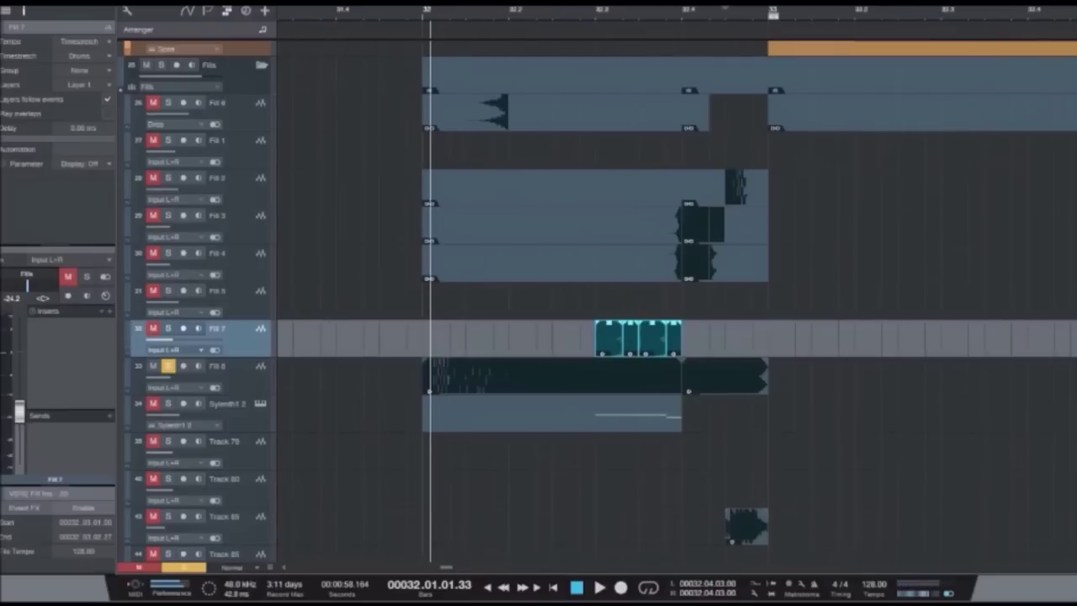
key("space")
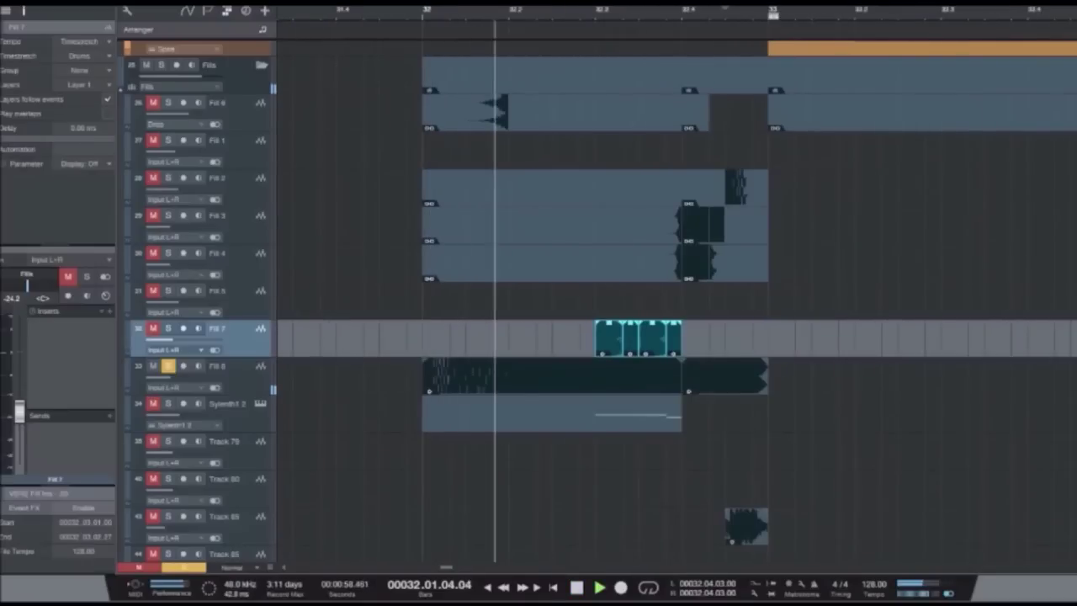
key("space")
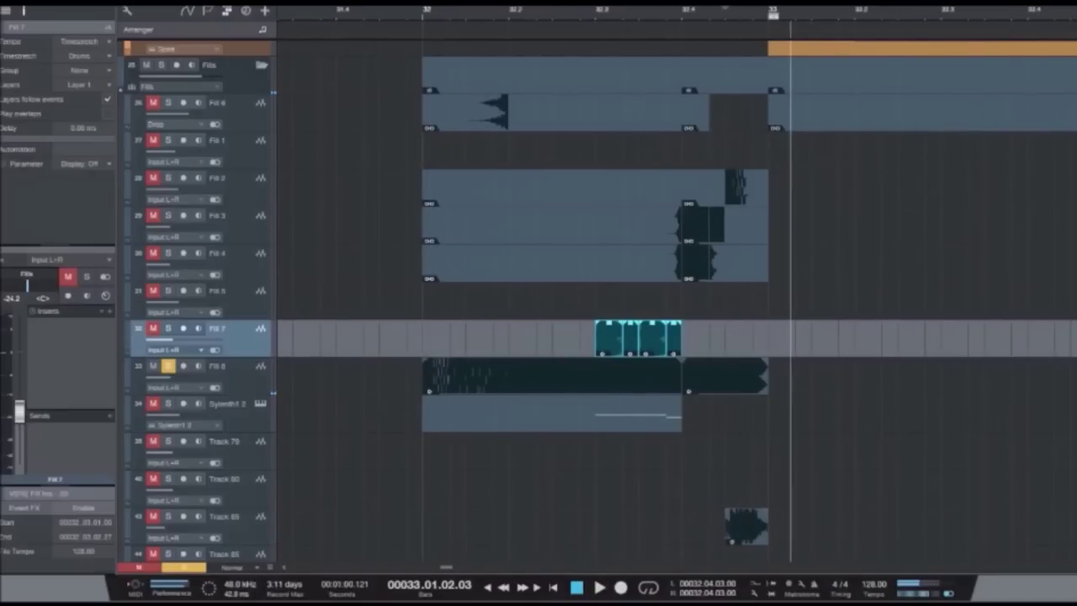
Step: Switch the solo from Fill 8 to Sylenth1 2, play its notes from bar 32 and remove the solo
key("s")
key("s")
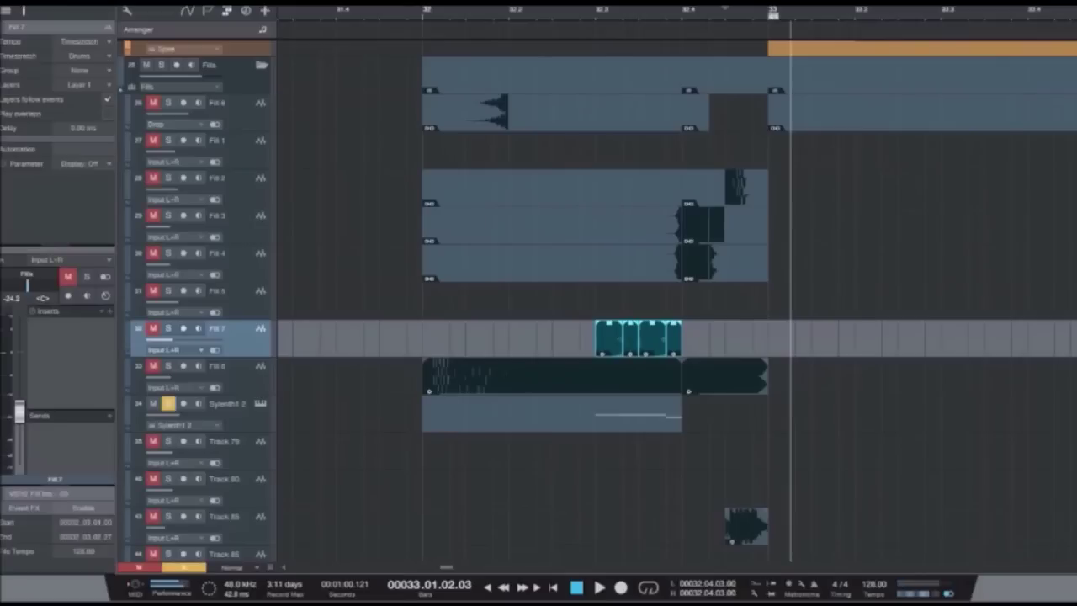
key("space")
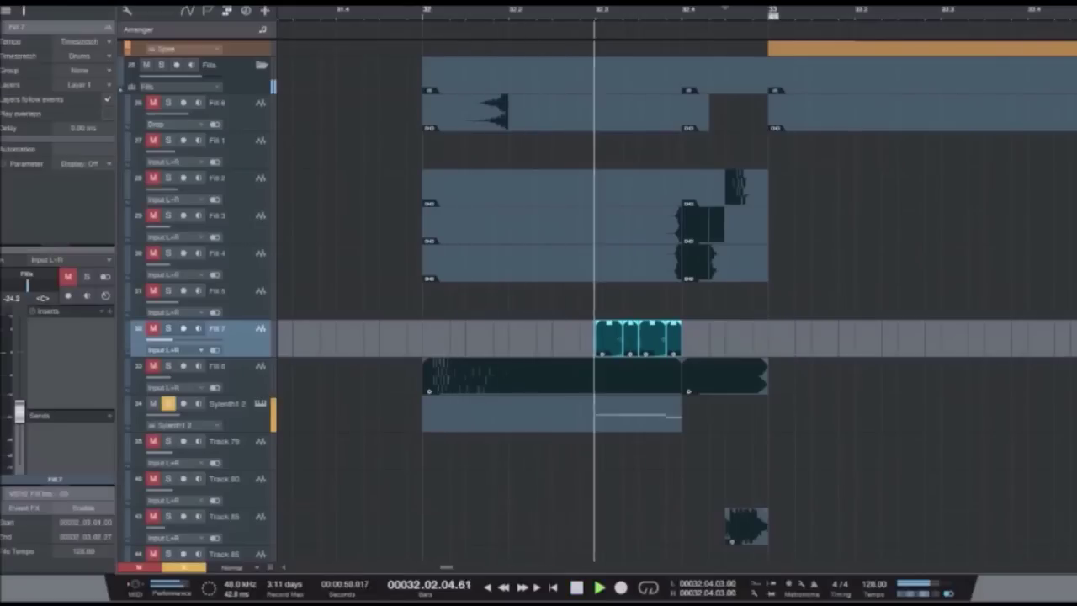
key("space")
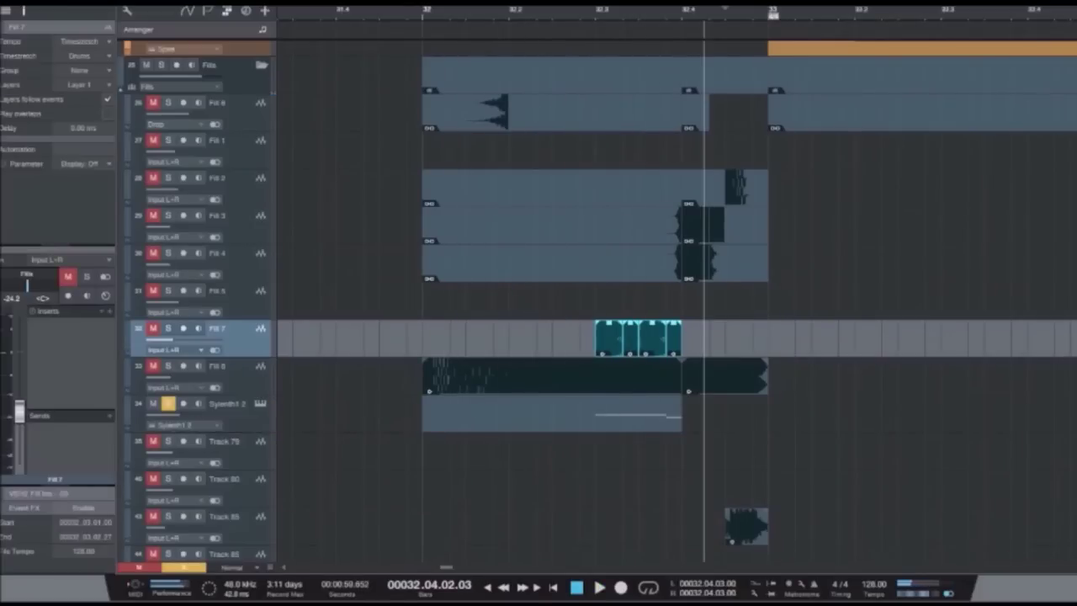
scroll(589, 303, "up", 4)
scroll(589, 303, "up", 4)
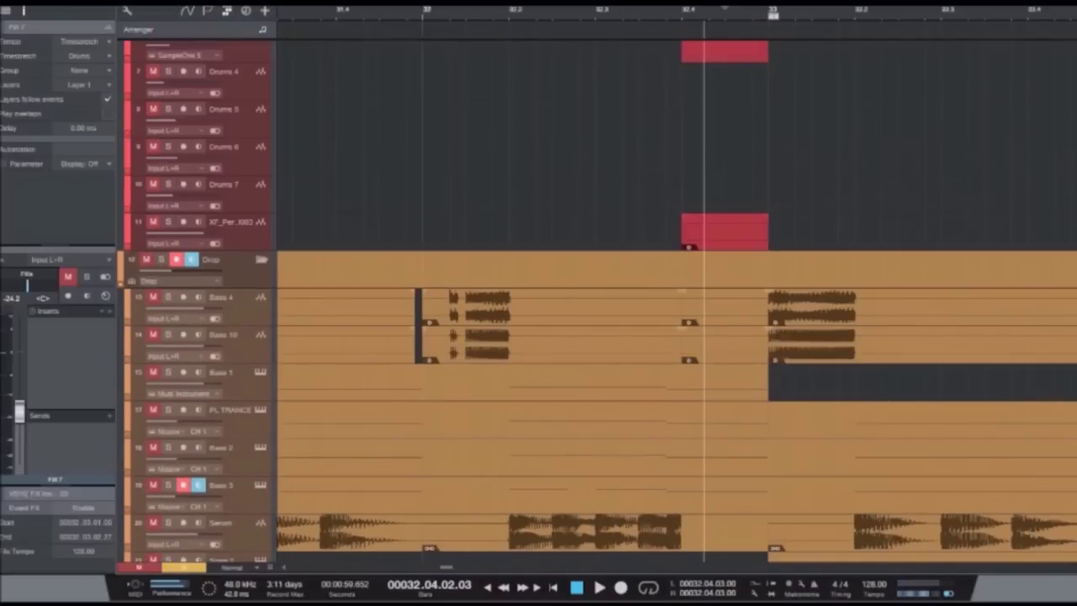
scroll(589, 302, "down", 10)
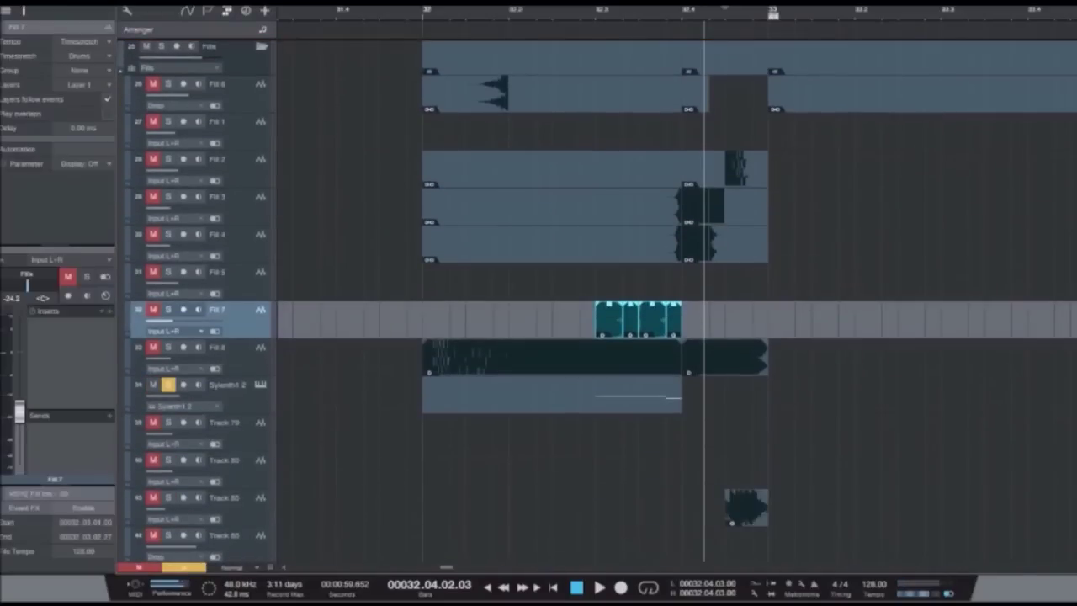
left_click(168, 384)
Step: Mute the track holding the short clip at 32.04.03 and play the transition into bar 33 without it
left_click(745, 506)
scroll(746, 507, "down", 3)
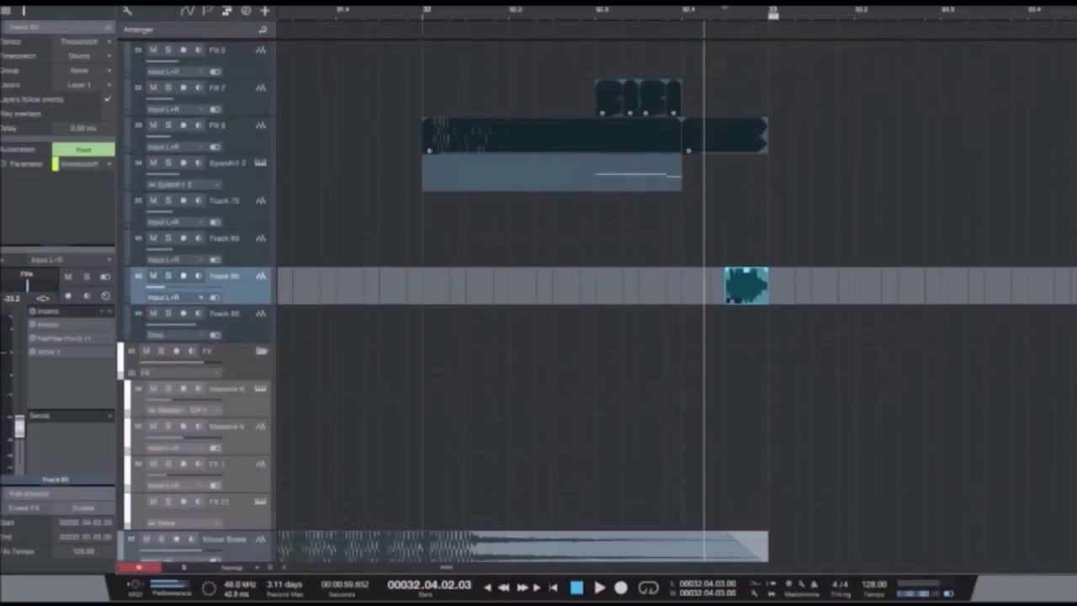
key("w")
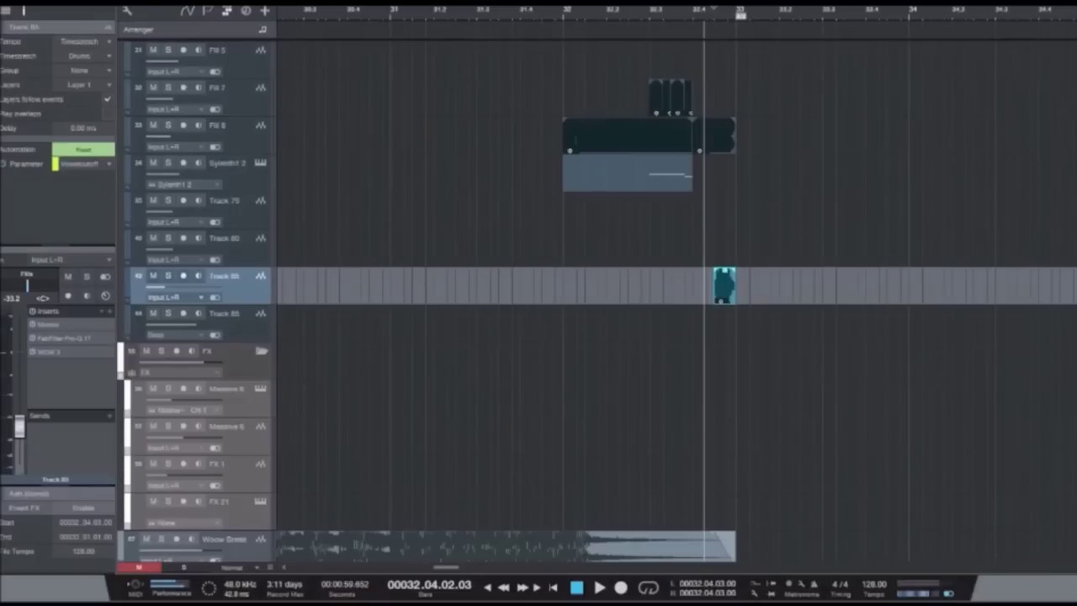
left_click(152, 276)
key("KP_0")
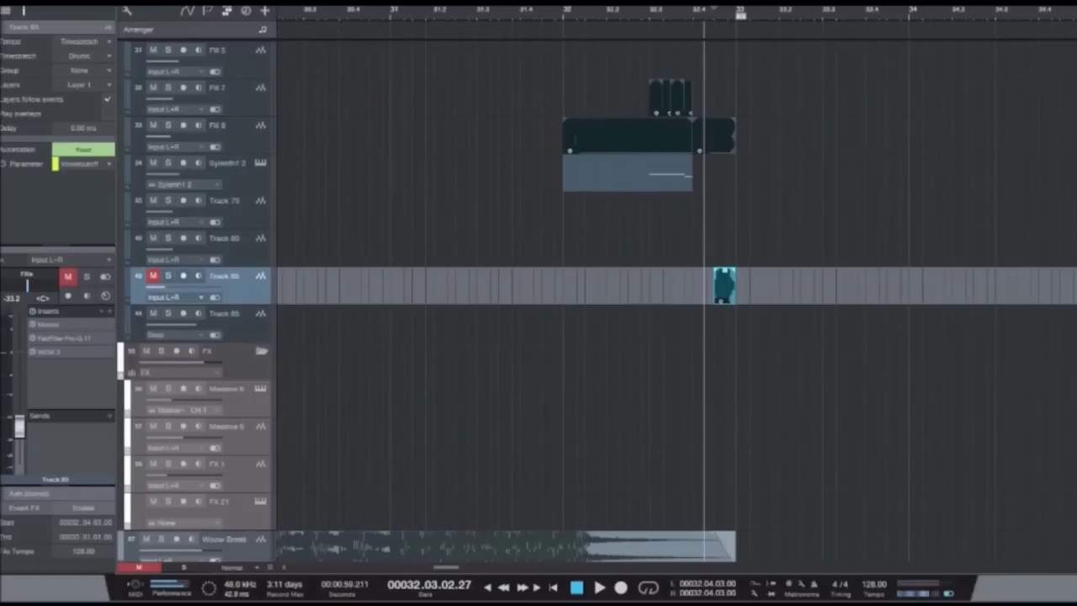
key("ctrl+d")
key("space")
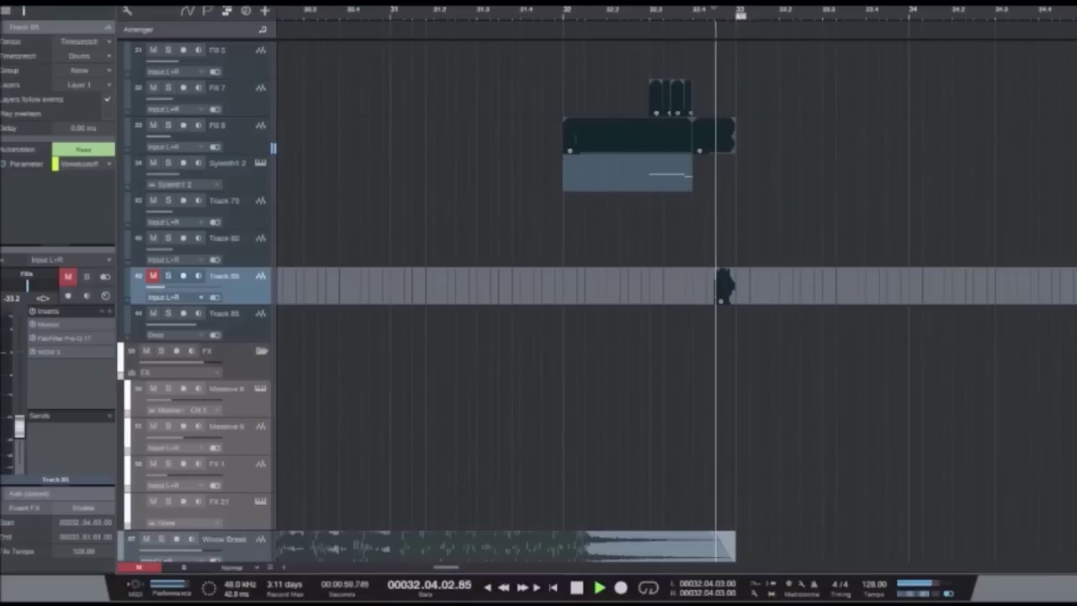
key("space")
Step: Unmute the track with the clip at 32.04.03 and replay the transition from 32.02.01
key("m")
key("KP_0")
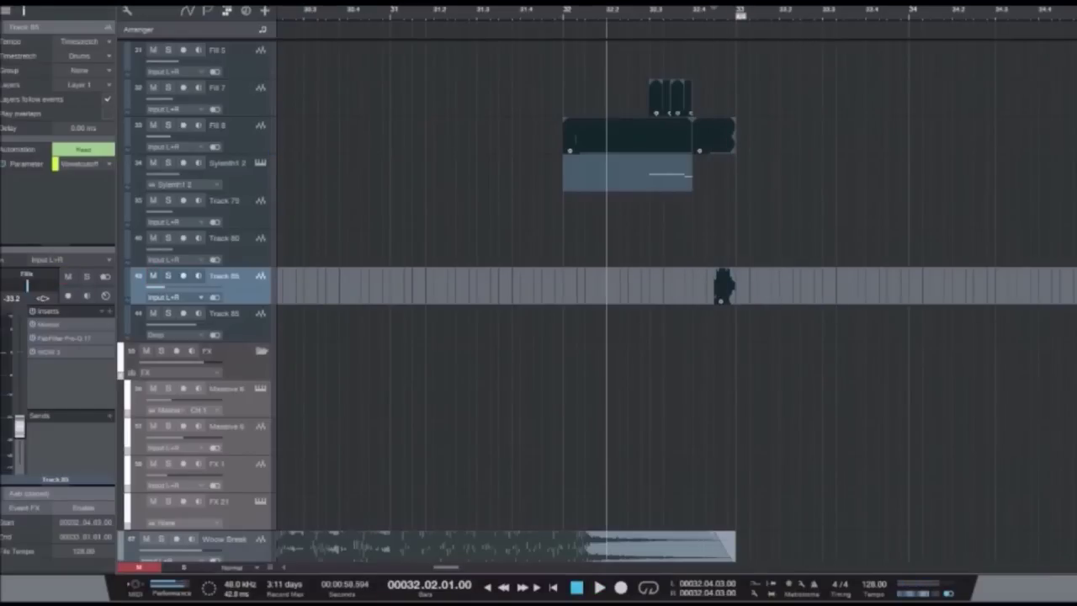
key("space")
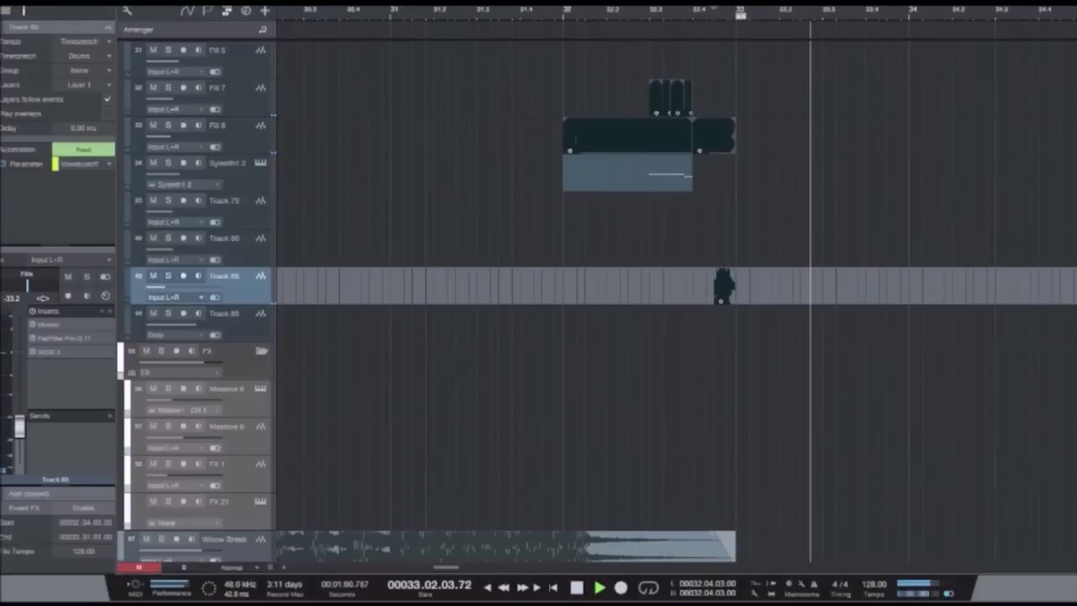
key("space")
Step: Solo Fill 5 and play its clip from bar 36
key("w")
key("w")
scroll(673, 286, "up", 8)
scroll(674, 287, "down", 6)
key("w")
key("w")
scroll(673, 286, "up", 6)
scroll(673, 286, "down", 1)
key("e")
key("e")
key("e")
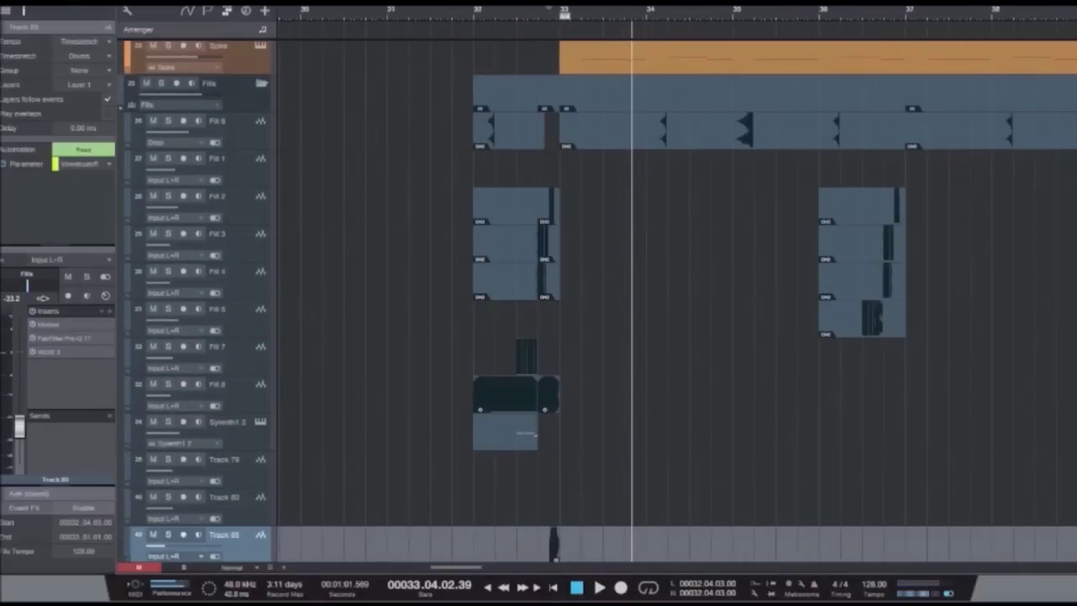
key("w")
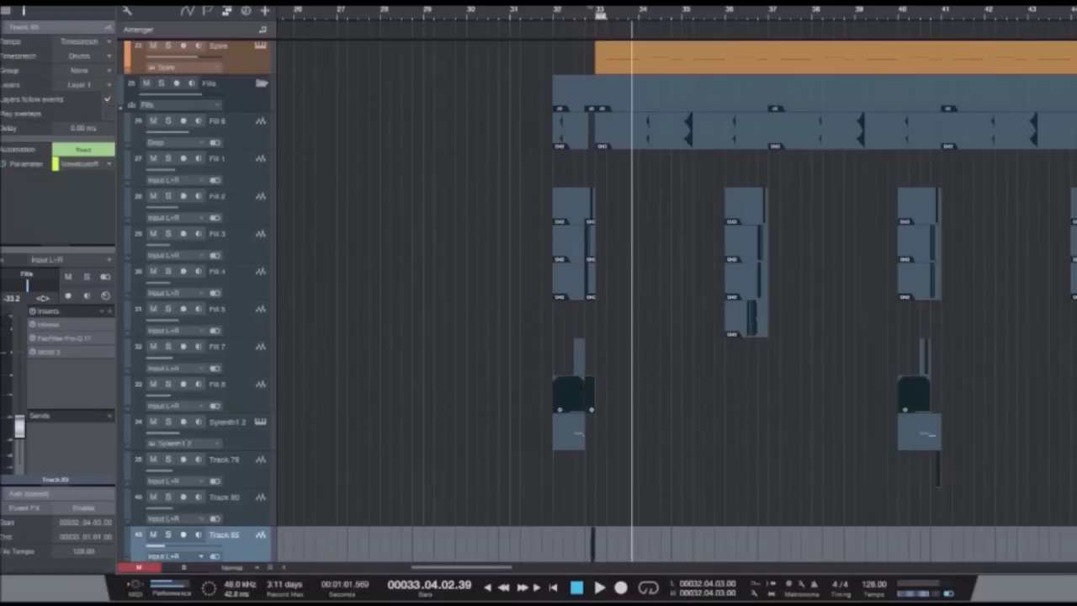
left_click(168, 309)
key("space")
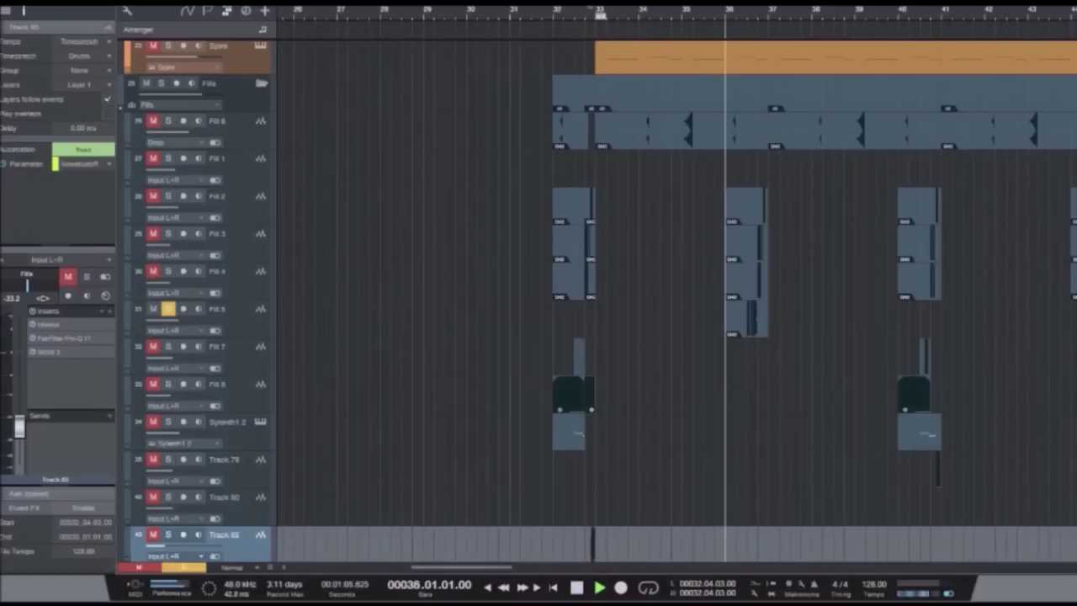
key("space")
Step: Open the Fill 5 clip at bar 36 in the audio editor, inspect its individual slices and close the editor
key("e")
key("e")
key("e")
double_click(699, 318)
left_click_drag(1068, 284, 1067, 240)
left_click(761, 226)
left_click(817, 206)
left_click(895, 206)
key("F2")
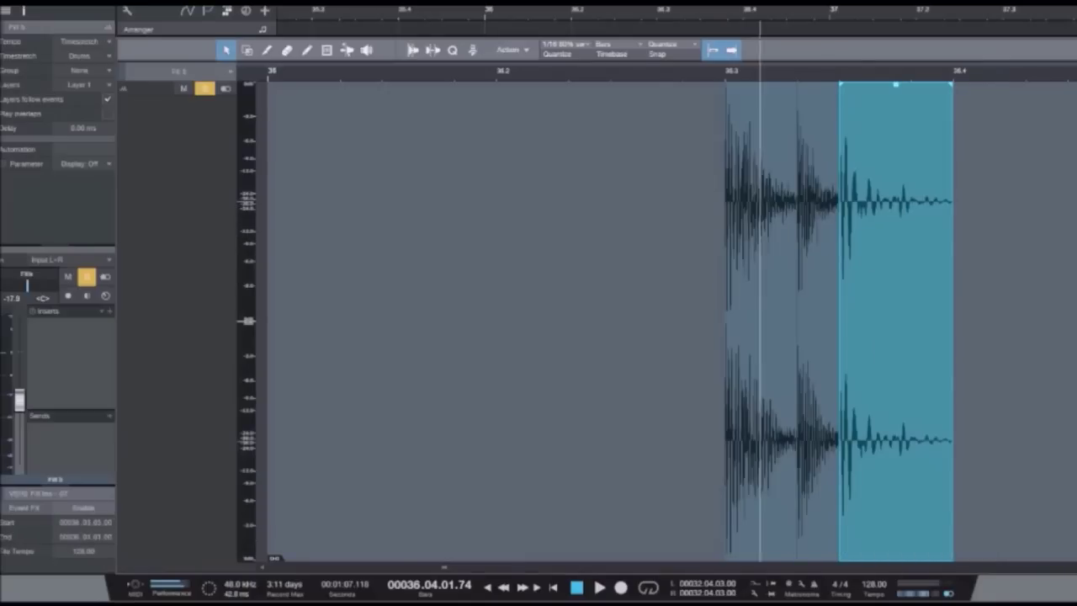
Step: Remove the solo from Fill 5
scroll(675, 302, "down", 7)
key("w")
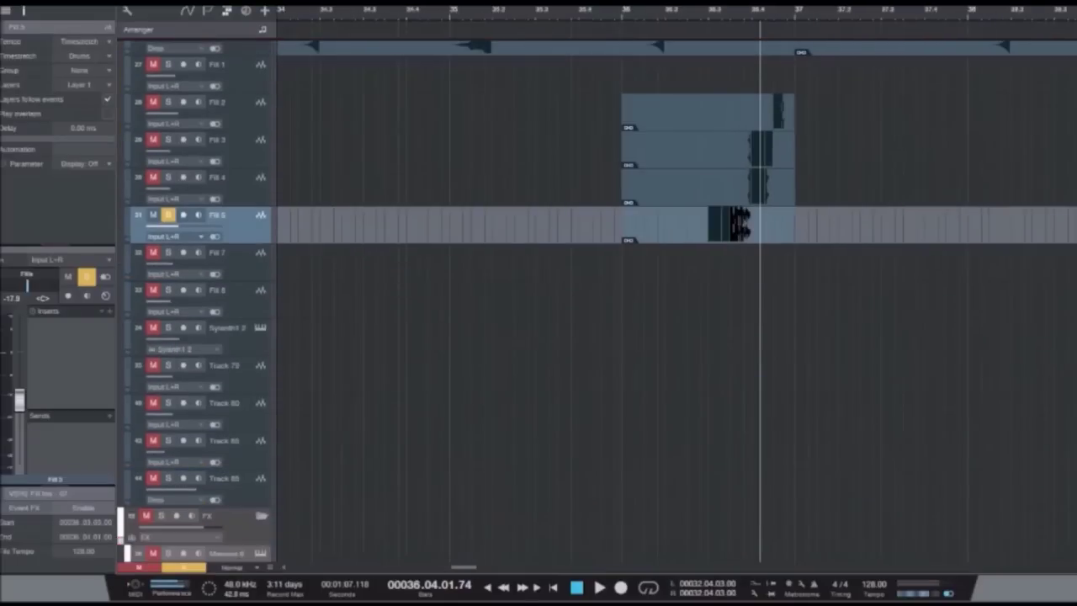
key("s")
Step: Place the playback cursor in bar 33 and select the Fill 6 clip that starts there
scroll(676, 303, "up", 5)
key("w")
left_click(482, 11)
scroll(677, 303, "down", 7)
scroll(677, 303, "up", 4)
left_click(541, 281)
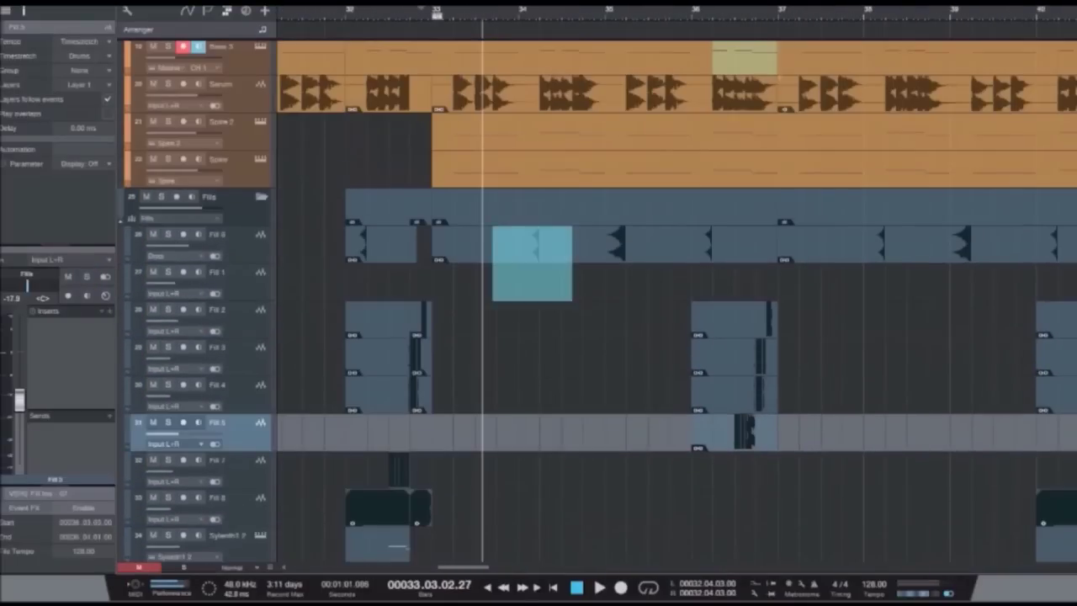
left_click(605, 244)
left_click(604, 282)
key("w")
key("w")
left_click(709, 283)
left_click_drag(709, 283, 746, 283)
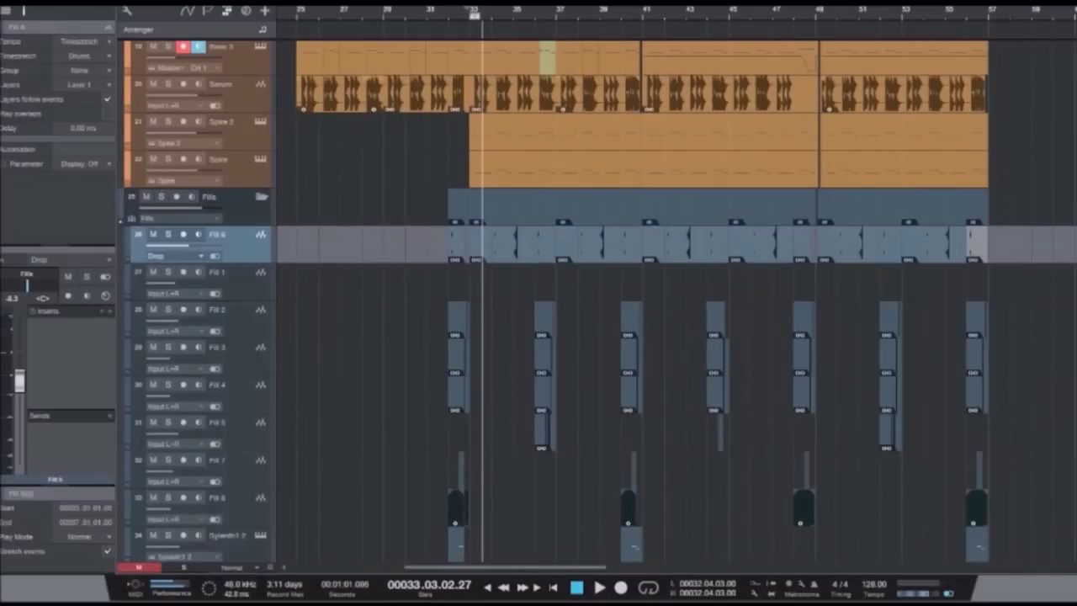
Step: Examine how the fill clips line up with the bass, synth and drum layers across the first drop
scroll(676, 303, "down", 5)
scroll(676, 302, "down", 4)
scroll(676, 303, "up", 8)
scroll(676, 303, "down", 2)
scroll(589, 302, "up", 5)
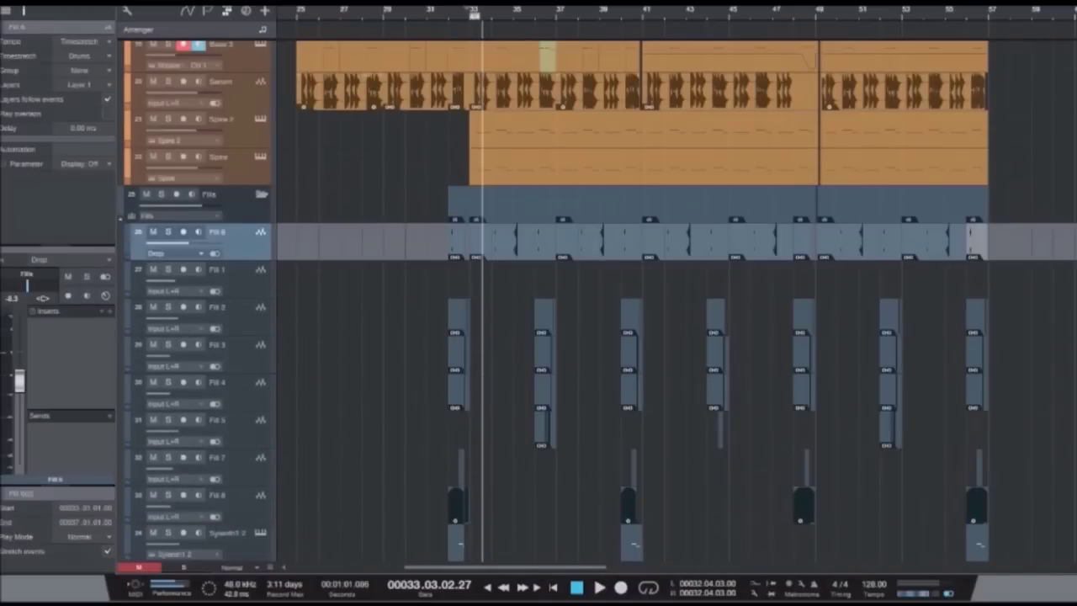
scroll(589, 303, "up", 7)
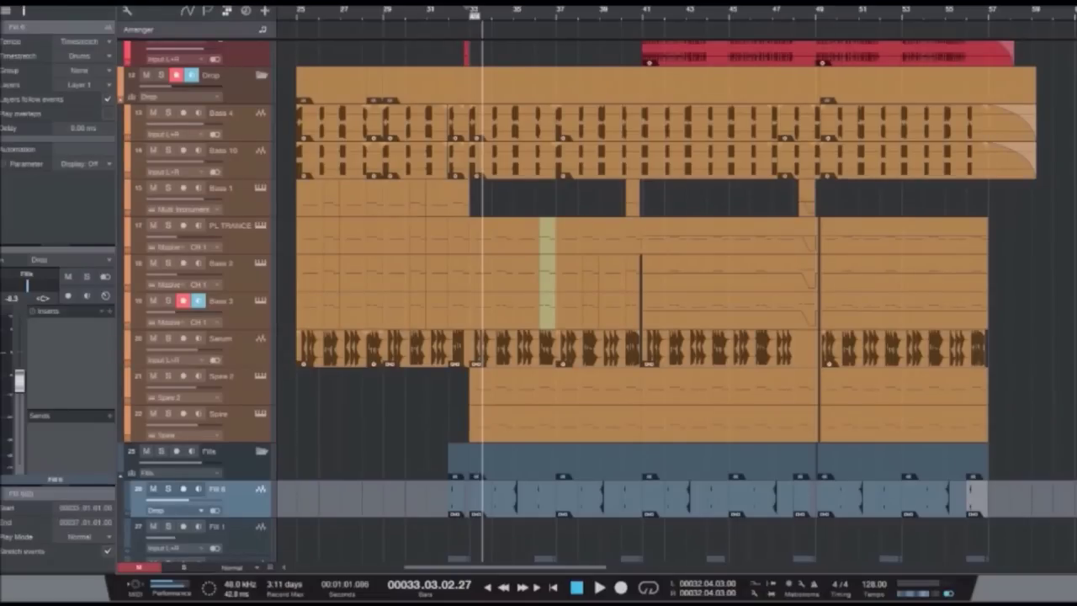
scroll(589, 303, "down", 5)
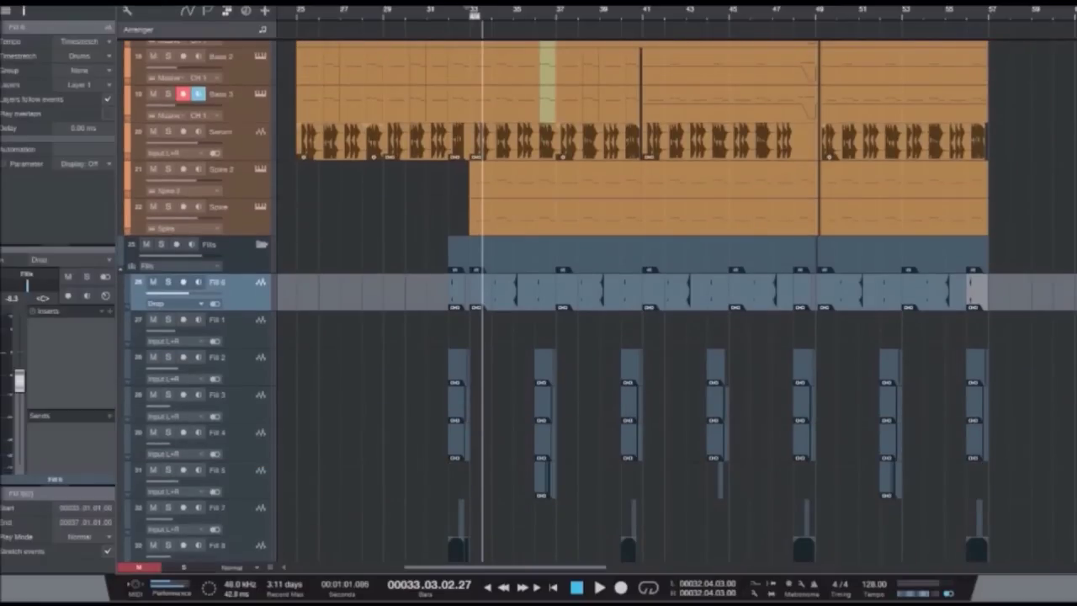
key("e")
key("e")
key("e")
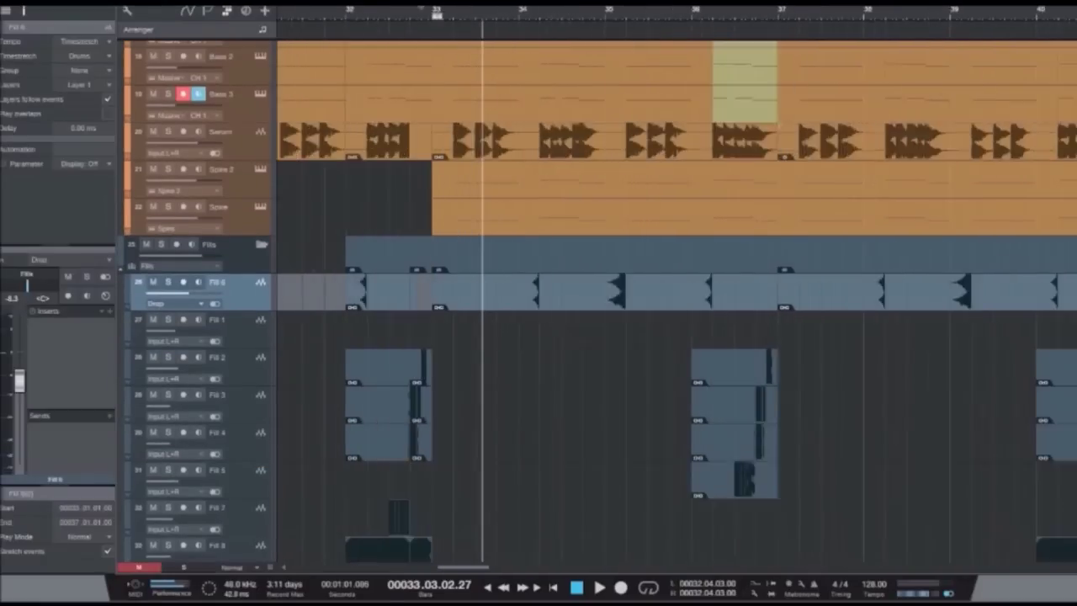
scroll(589, 303, "up", 8)
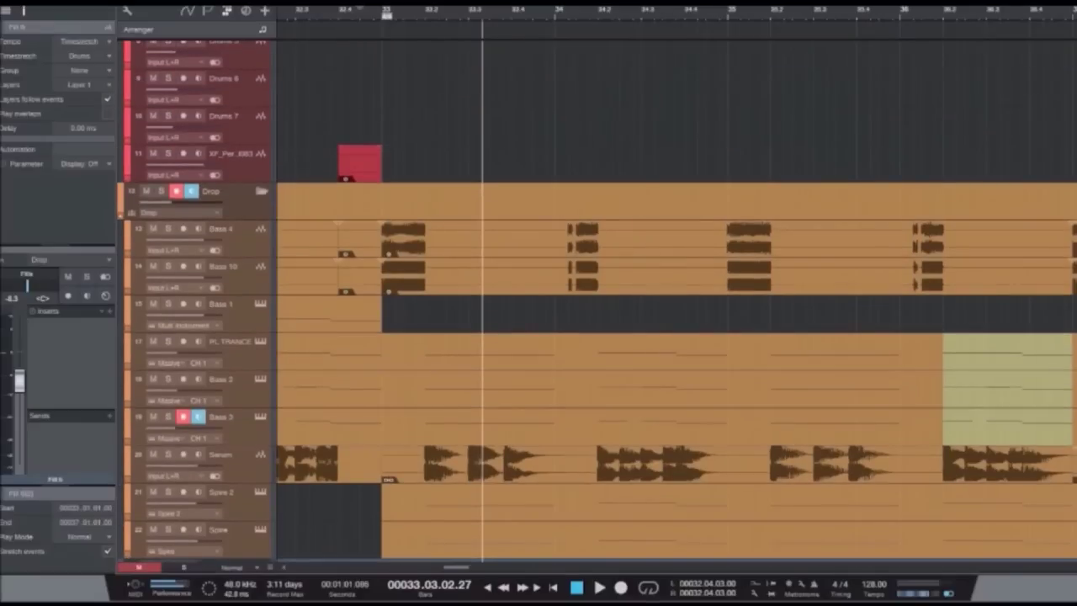
scroll(589, 303, "down", 5)
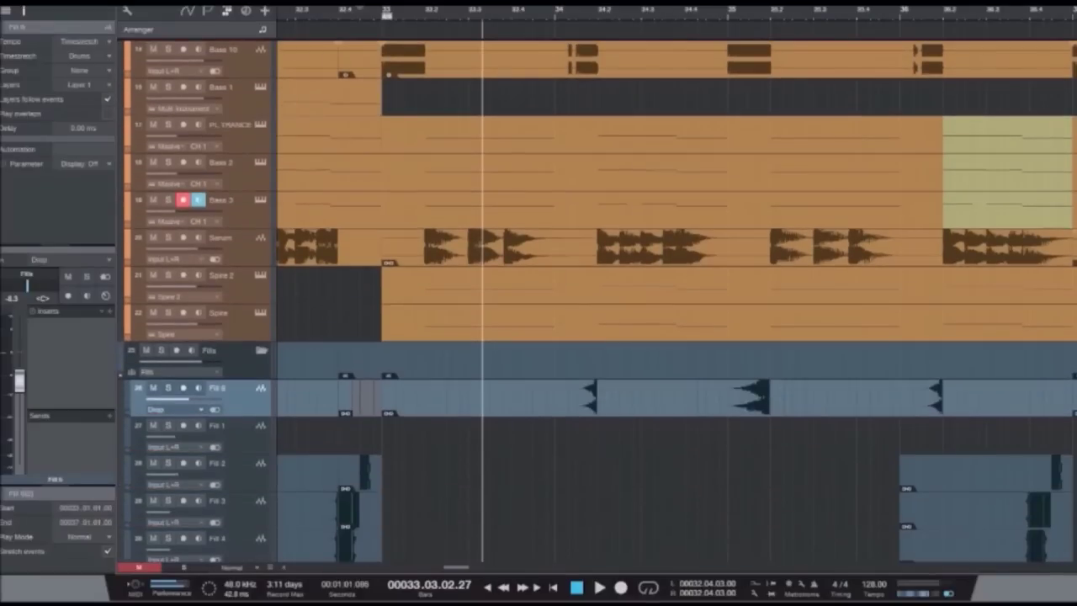
scroll(589, 303, "up", 5)
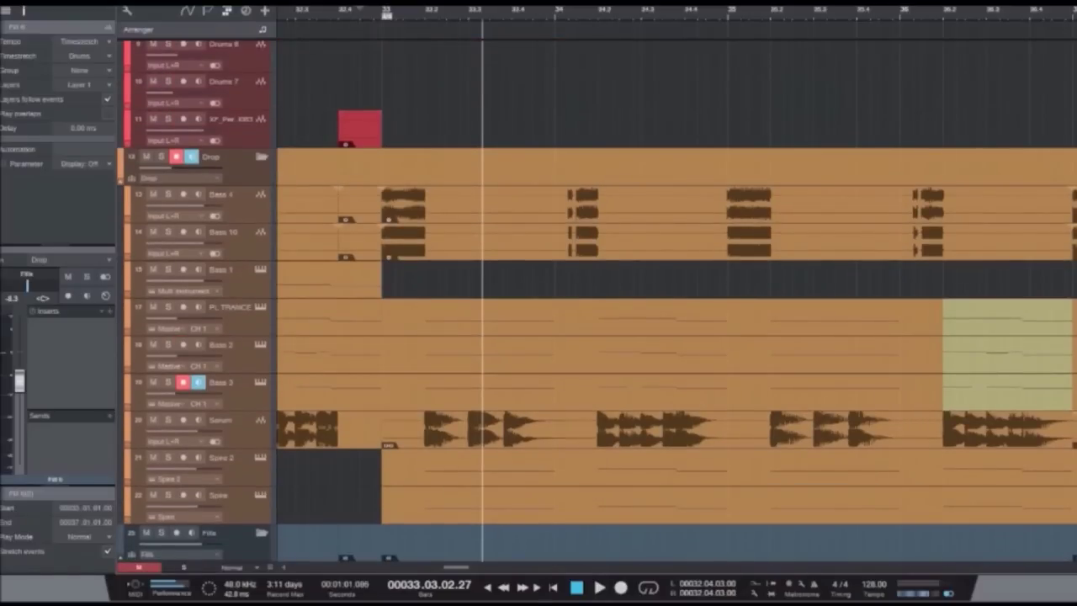
Step: Solo the FX folder and play its layers from bar 49
left_click_drag(598, 279, 555, 279)
scroll(556, 279, "down", 10)
key("w")
scroll(589, 303, "down", 10)
key("w")
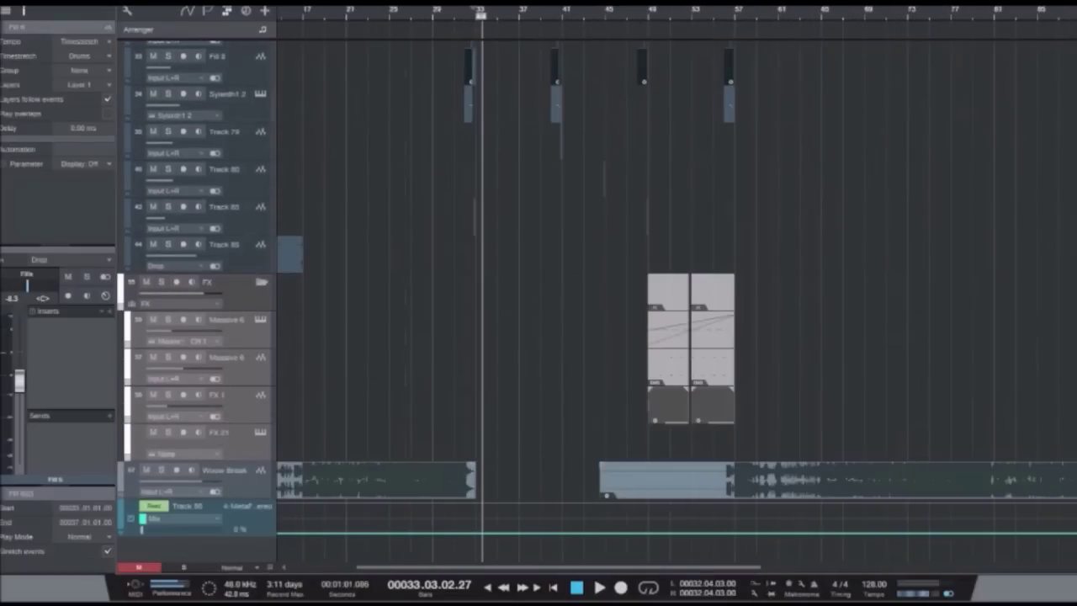
key("s")
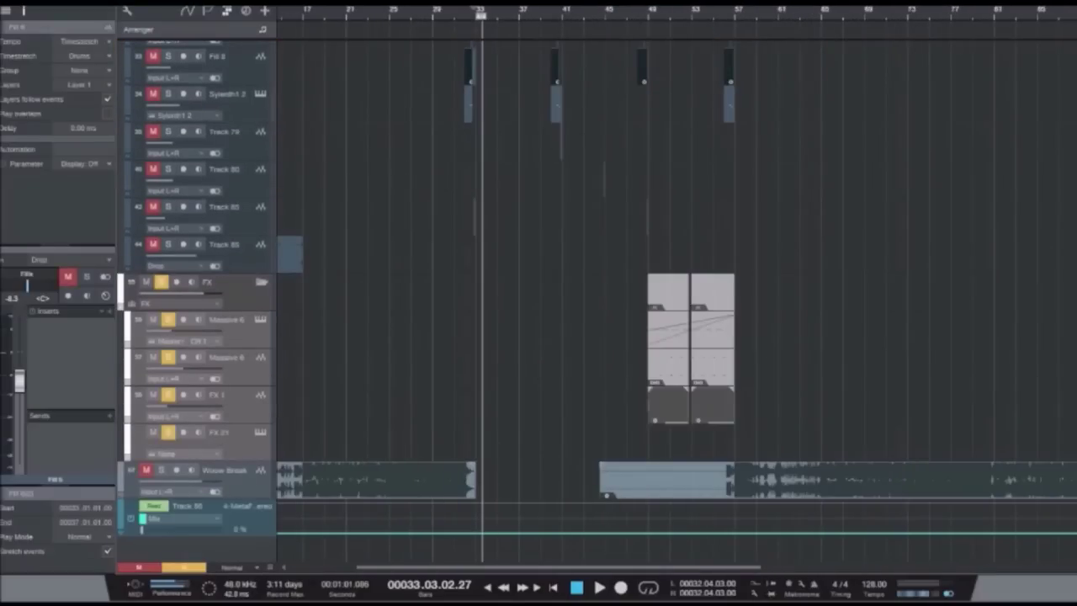
key("w")
left_click(537, 11)
key("space")
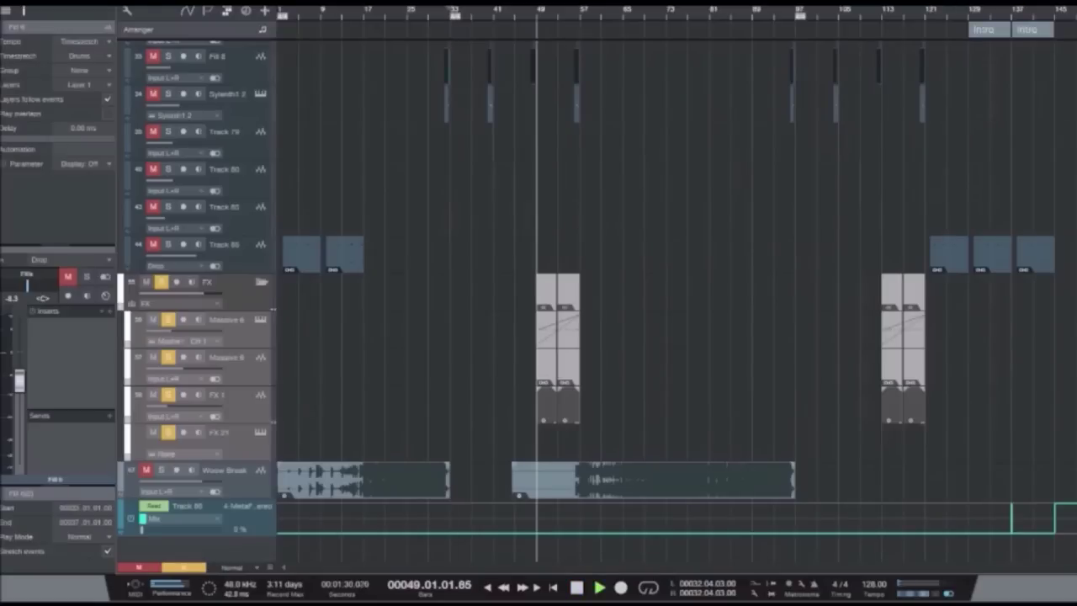
key("e")
key("e")
key("e")
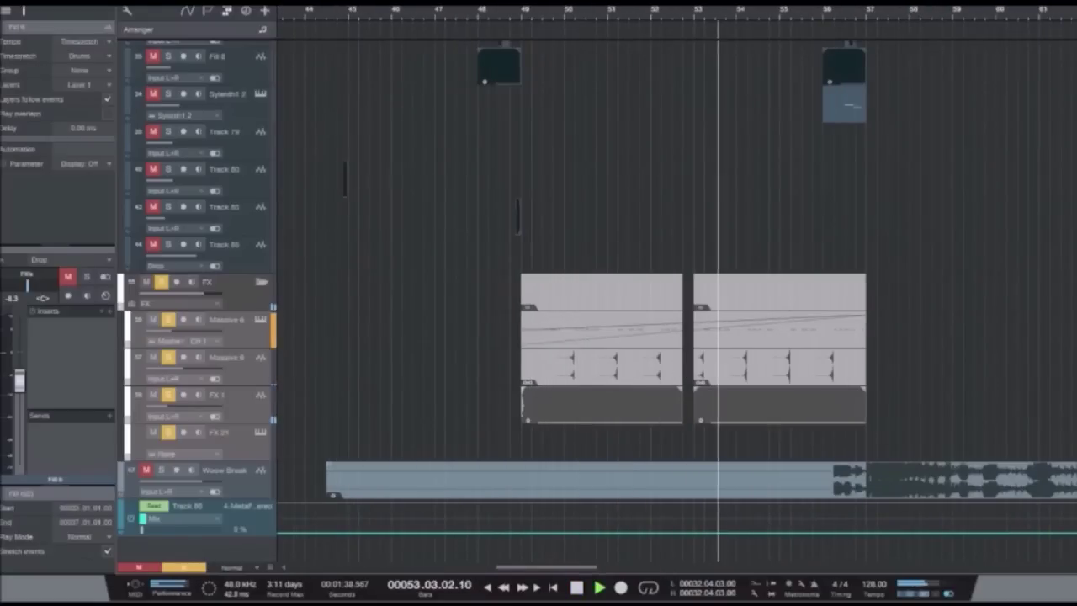
key("space")
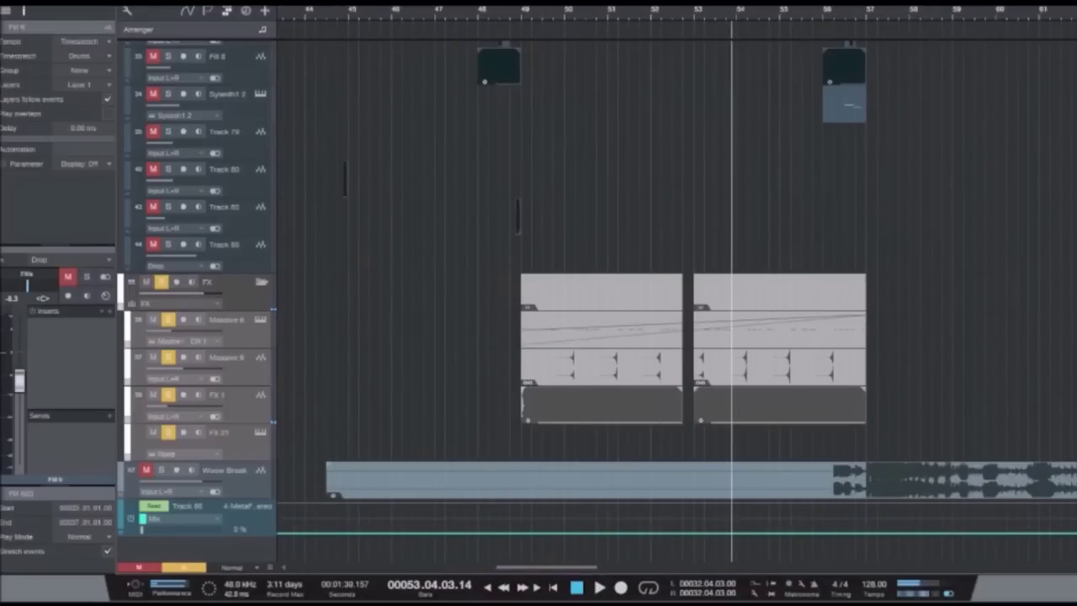
Step: Remove the solo from the FX folder and select the Massive 6 clip that starts at bar 53
left_click(161, 282)
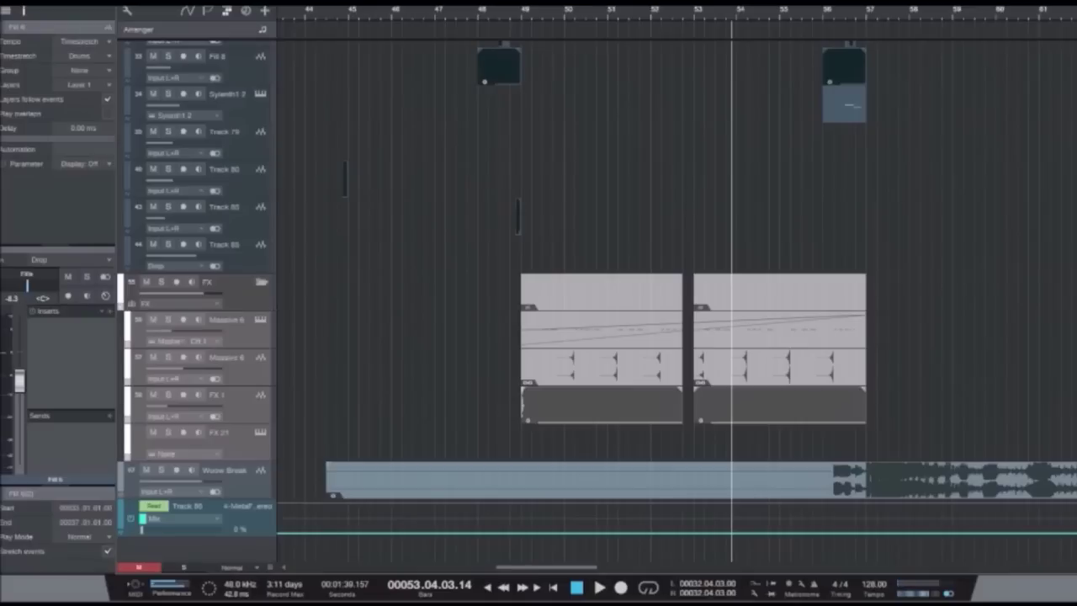
left_click_drag(908, 370, 922, 312)
key("e")
key("e")
key("e")
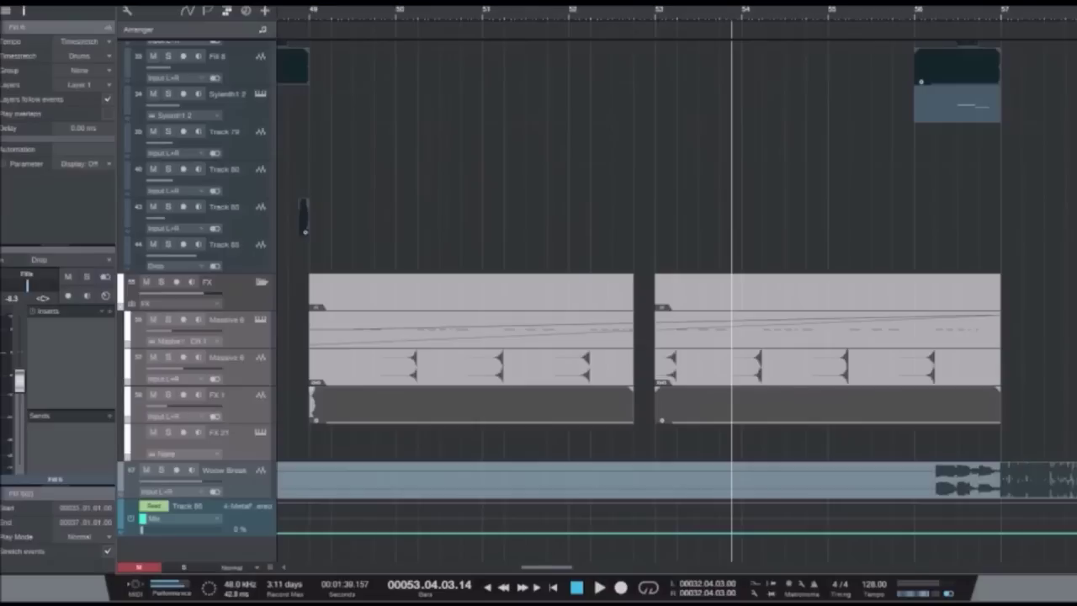
left_click(640, 330)
Step: Resume playback from 53.04.03 to hear the FX within the full mix
key("w")
key("w")
key("w")
key("space")
key("w")
scroll(675, 300, "up", 10)
key("space")
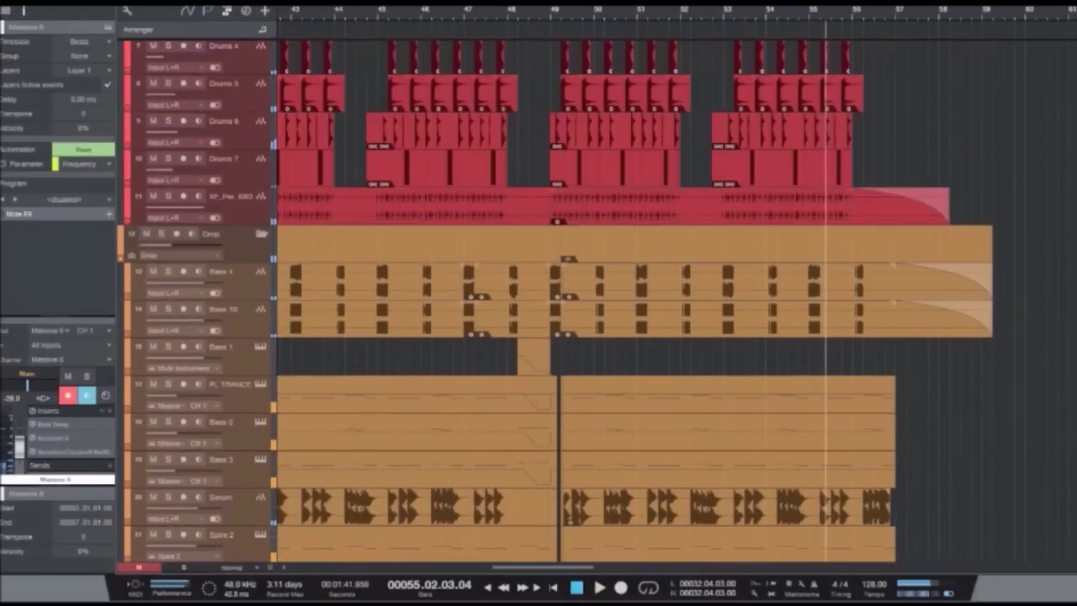
Step: Move the playback position to bar 98, near the start of the second drop
scroll(589, 303, "down", 3)
scroll(589, 303, "up", 4)
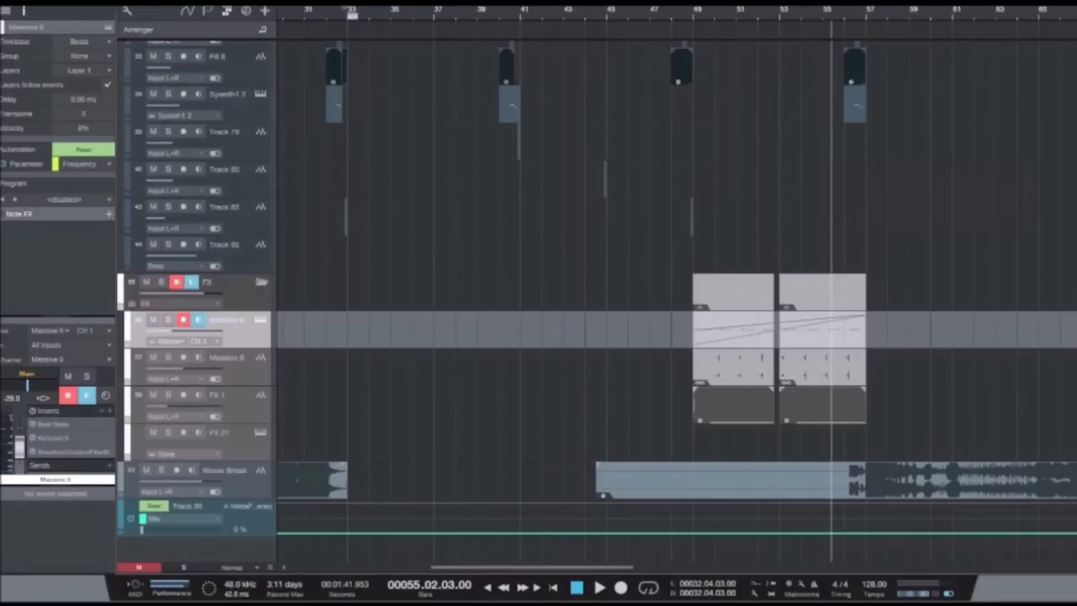
key("w")
key("w")
key("w")
scroll(589, 303, "up", 10)
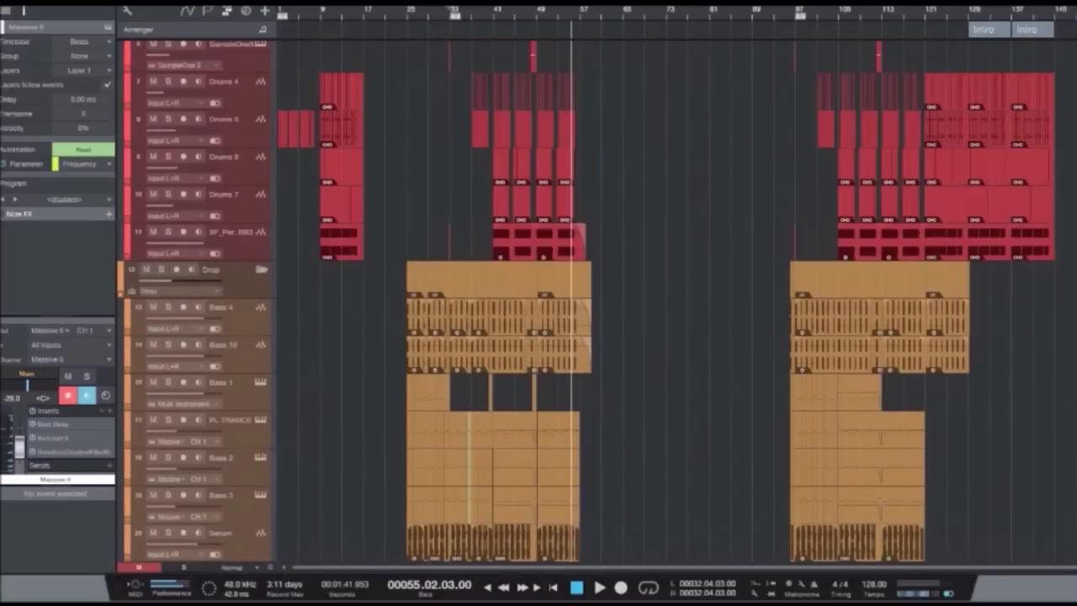
left_click(801, 17)
Step: Mark out the empty stretch of the Spire 2 and Spire tracks before bar 113
key("e")
key("e")
key("w")
scroll(673, 303, "down", 3)
key("w")
left_click_drag(703, 343, 409, 414)
key("e")
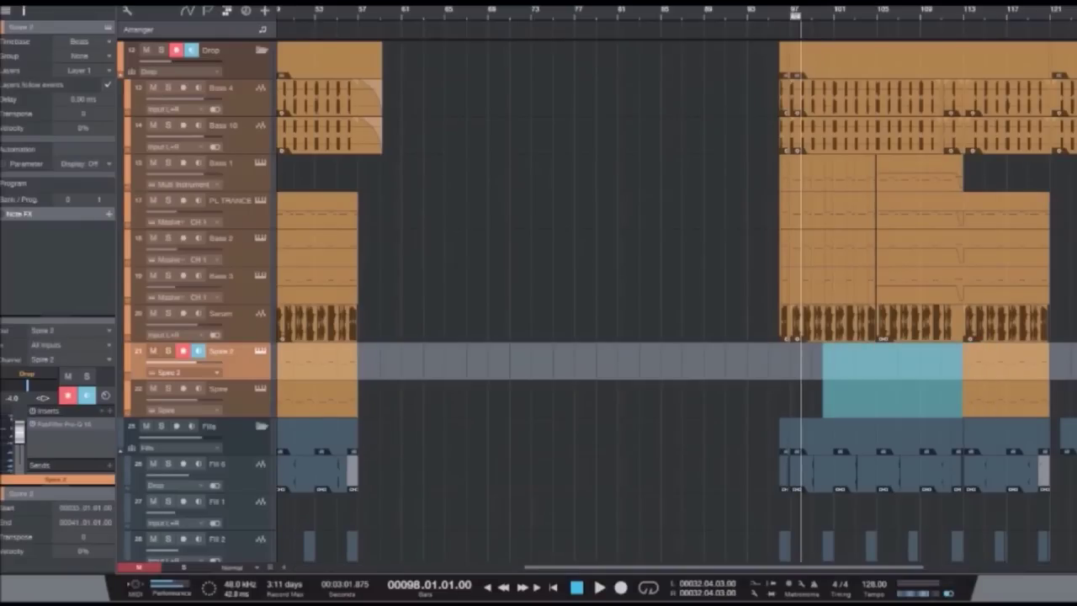
Step: Solo the Bass 1 track and play it from bar 98 in the second drop
scroll(673, 303, "up", 3)
key("e")
key("e")
key("e")
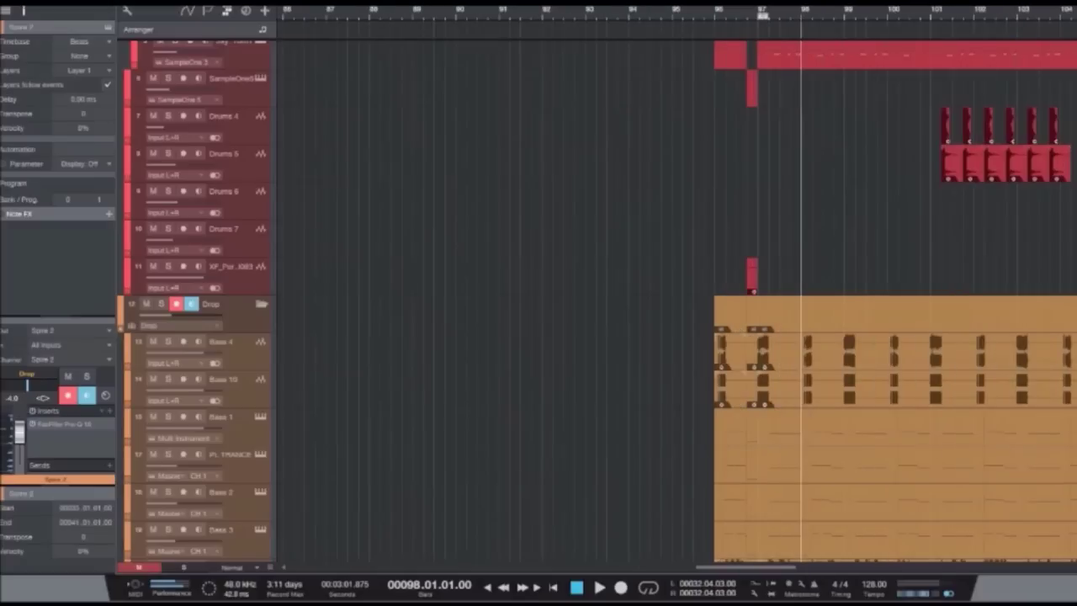
left_click(168, 416)
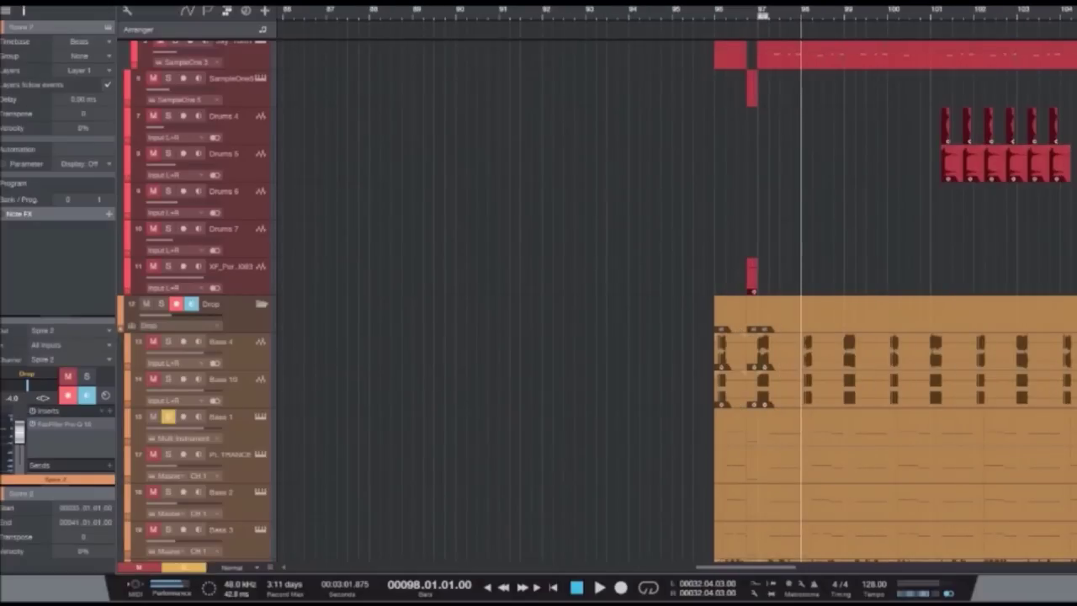
left_click(227, 416)
key("space")
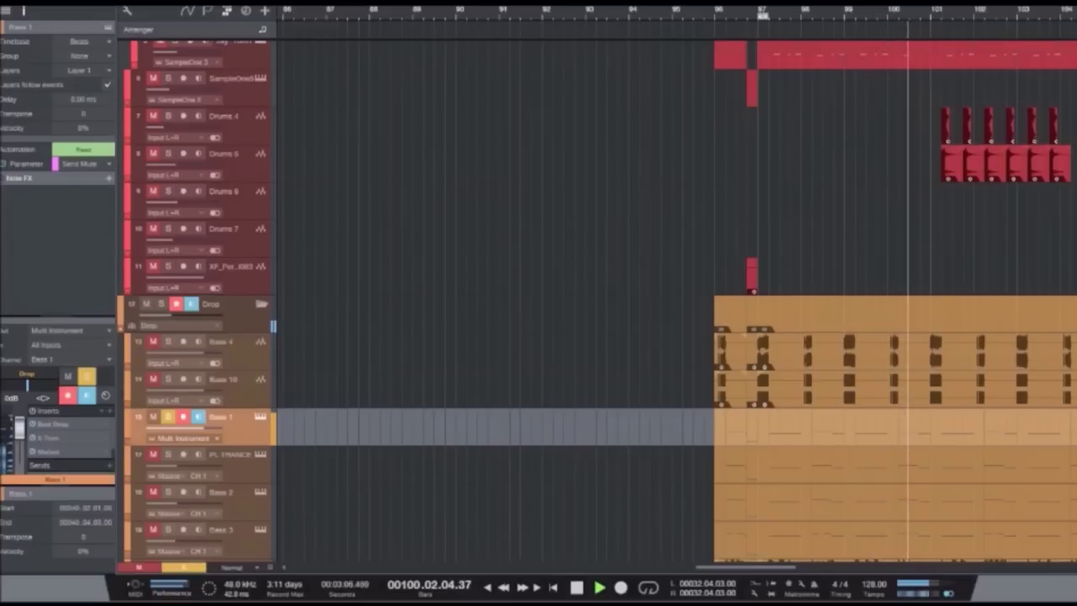
key("space")
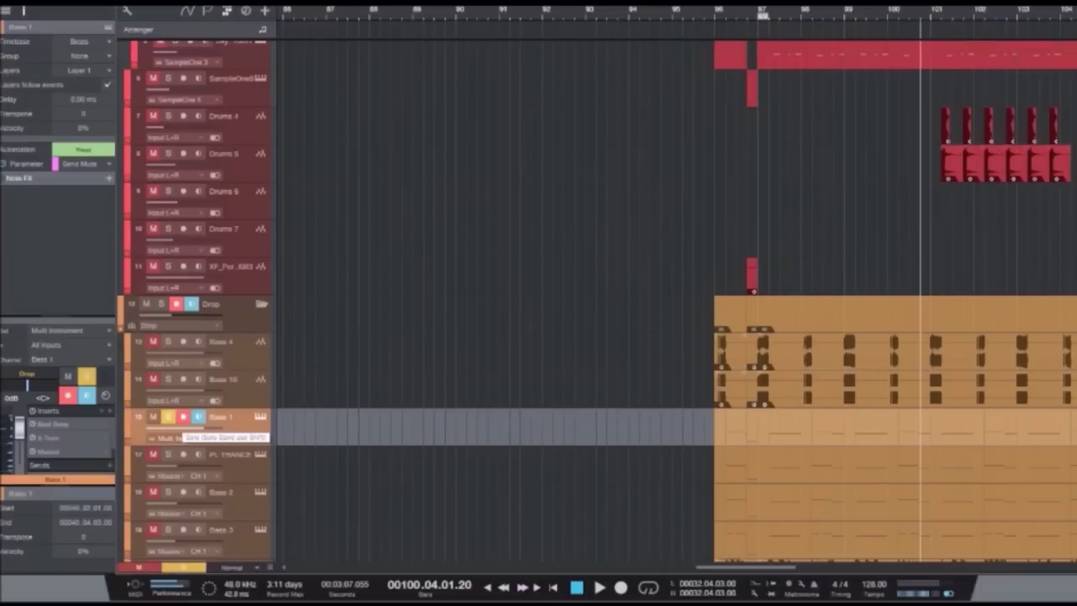
Step: Remove the solo from Bass 1 and resume playback of the full mix from bar 100
left_click(167, 416)
key("space")
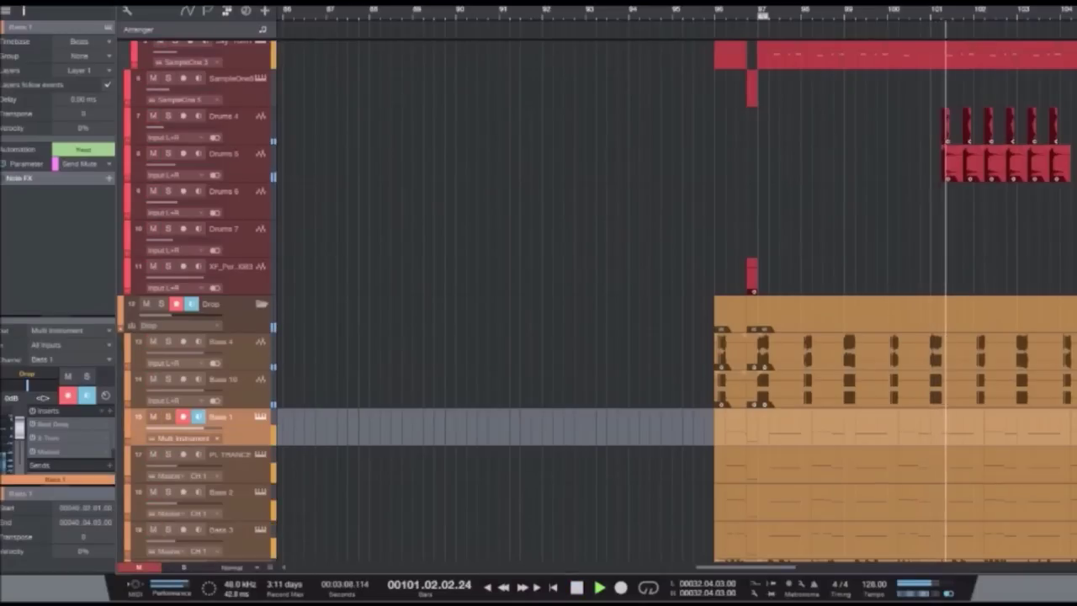
key("space")
key("w")
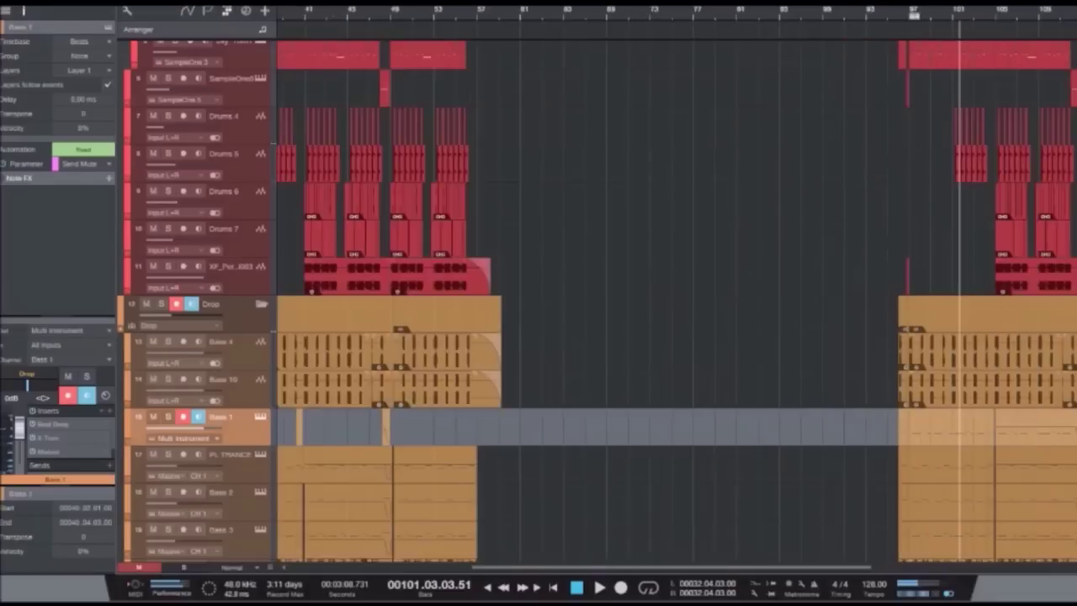
key("w")
Step: Select the ACE clips between bars 1 and 13 in the breakdown arrangement
key("shift+w")
key("shift+w")
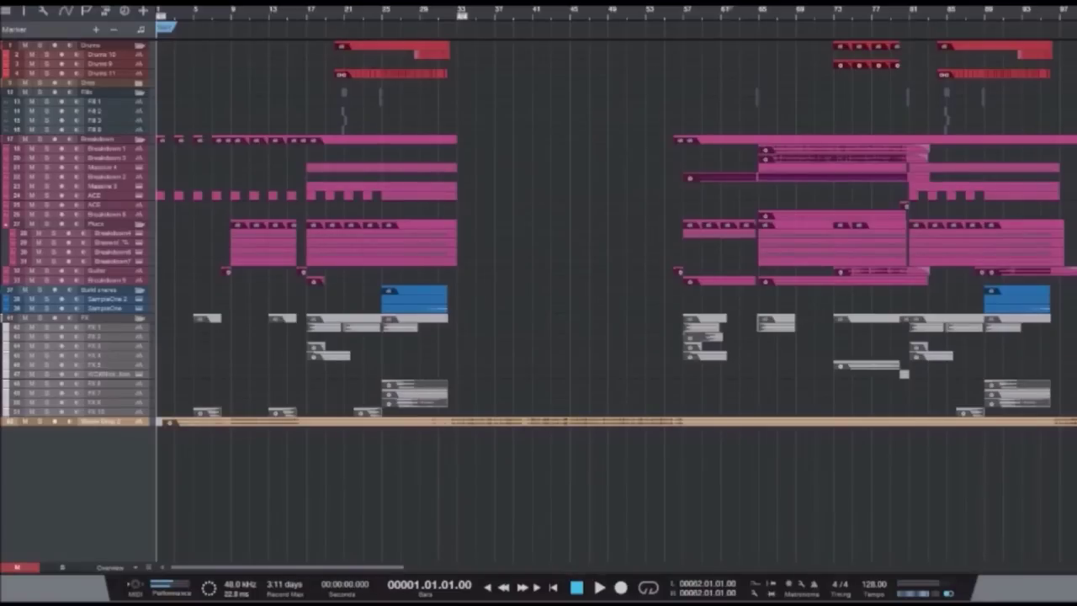
left_click_drag(282, 168, 160, 197)
key("shift+e")
key("shift+e")
key("shift+e")
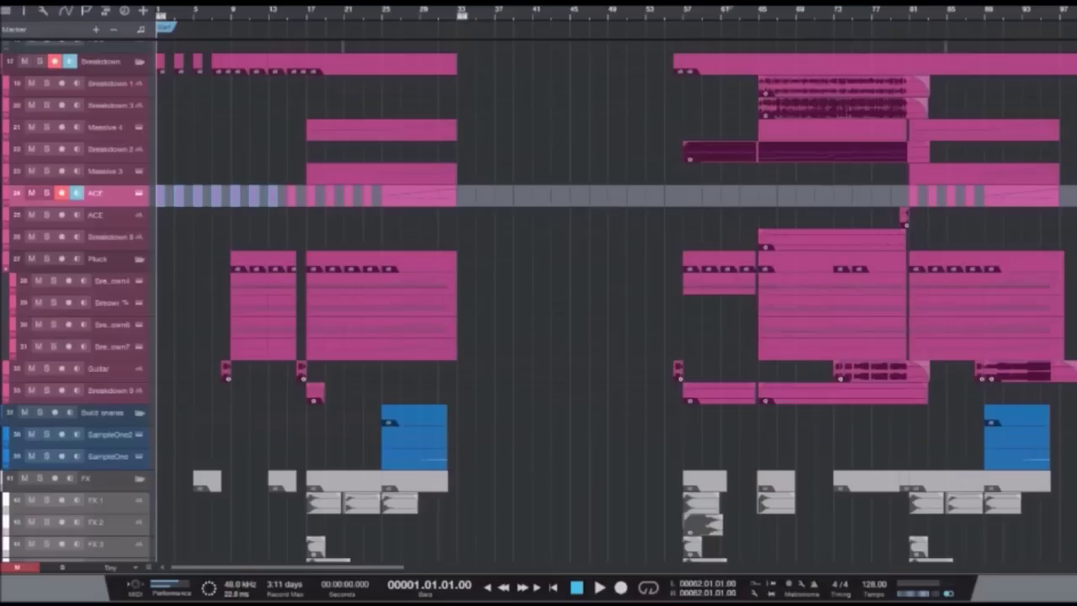
key("e")
key("e")
key("e")
Step: Solo the ACE instrument track and play it from bar 1
key("s")
key("space")
key("w")
key("w")
key("w")
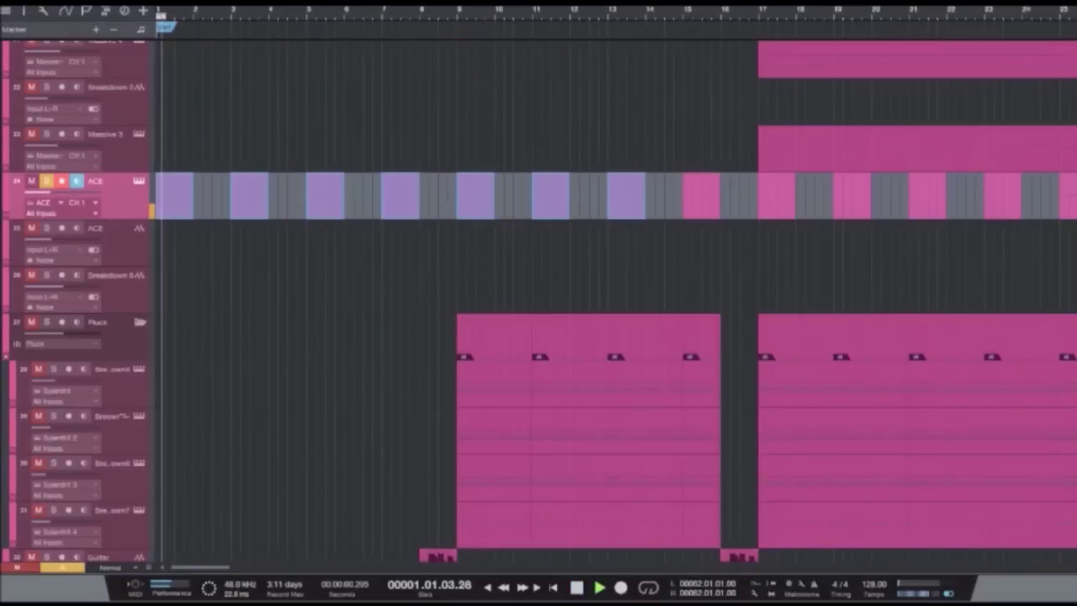
key("space")
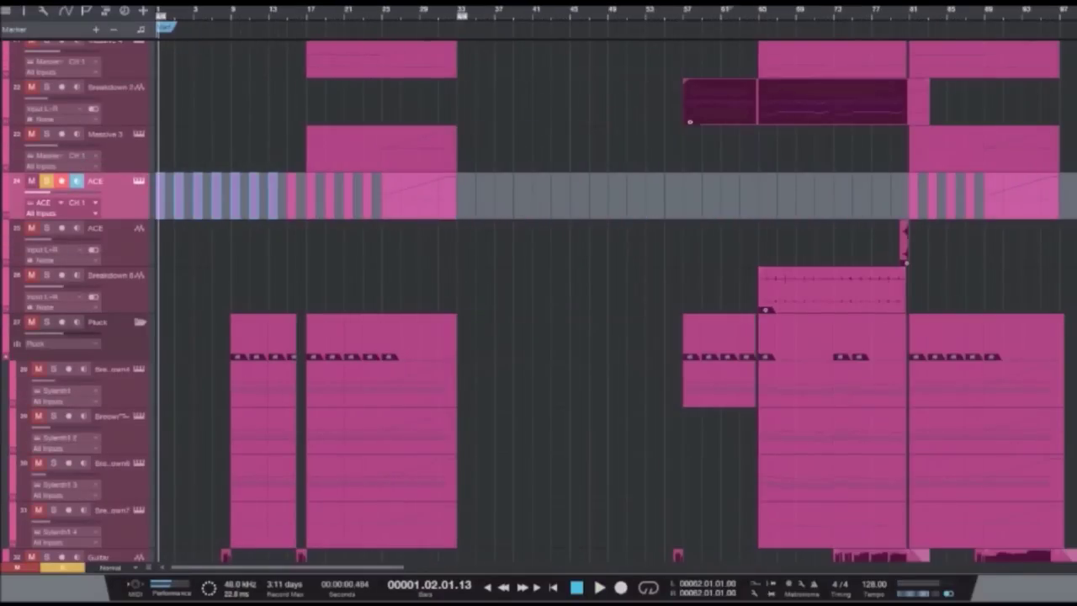
Step: Play short passages of the soloed ACE track from bars 9, 12 and 17
left_click(232, 15)
key("space")
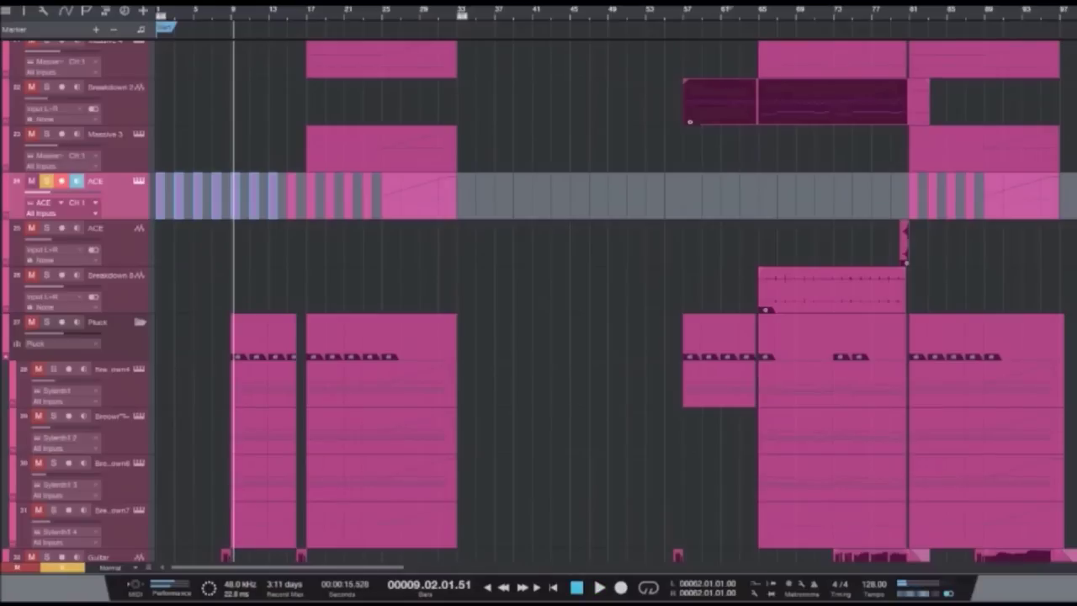
key("space")
left_click(260, 15)
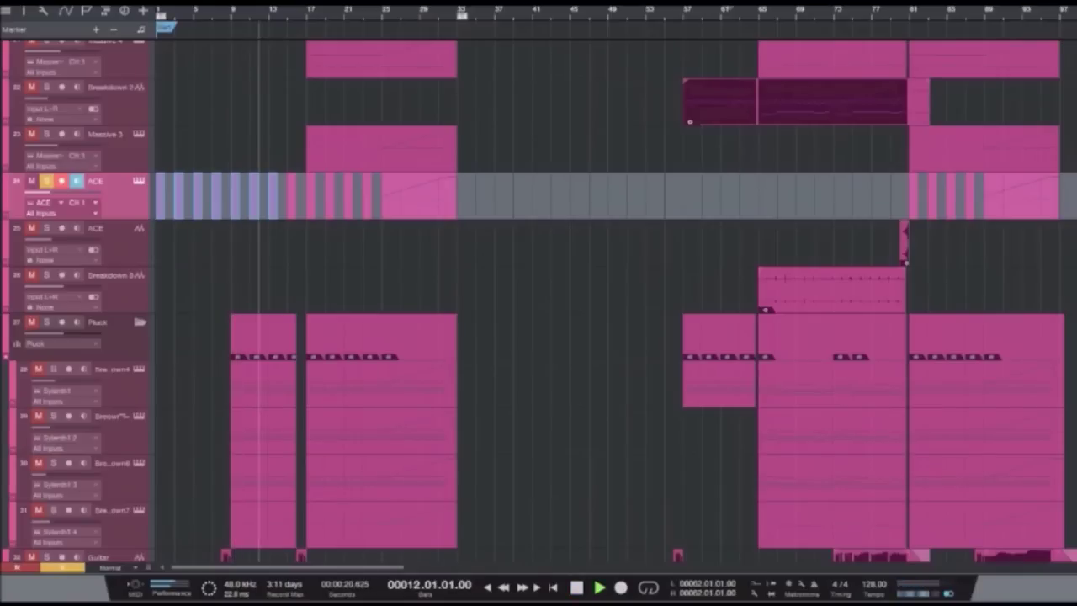
left_click(269, 15)
left_click(308, 15)
key("space")
key("e")
key("e")
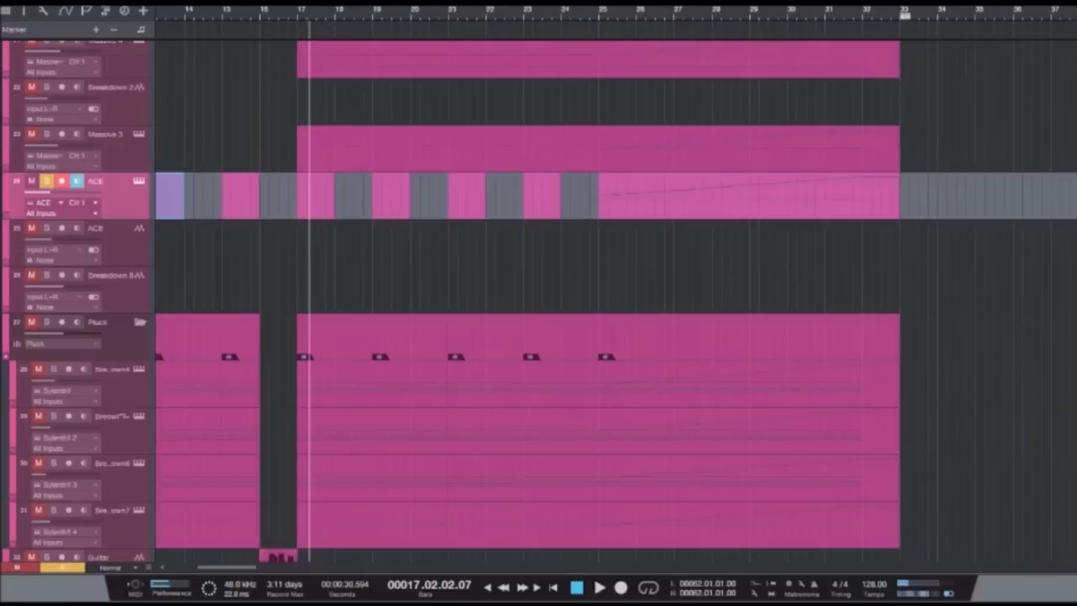
Step: Remove the solo from ACE, deselect its clips and play the full breakdown mix from bar 17
key("s")
key("w")
key("w")
mouse_move(372, 242)
left_mouse_down()
mouse_move(412, 242)
mouse_move(269, 195)
mouse_move(370, 242)
left_mouse_up()
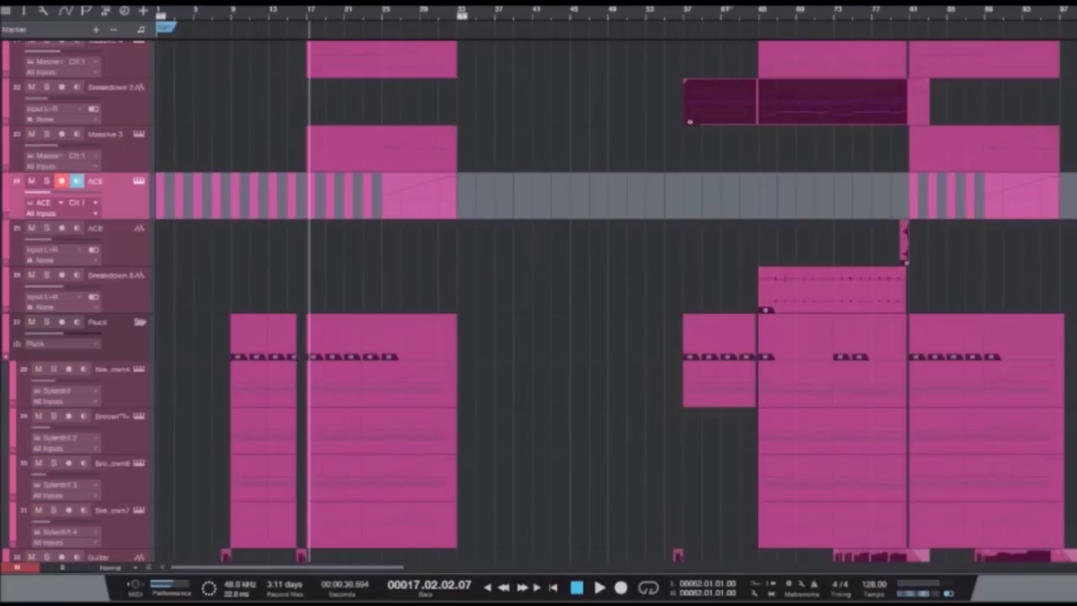
key("space")
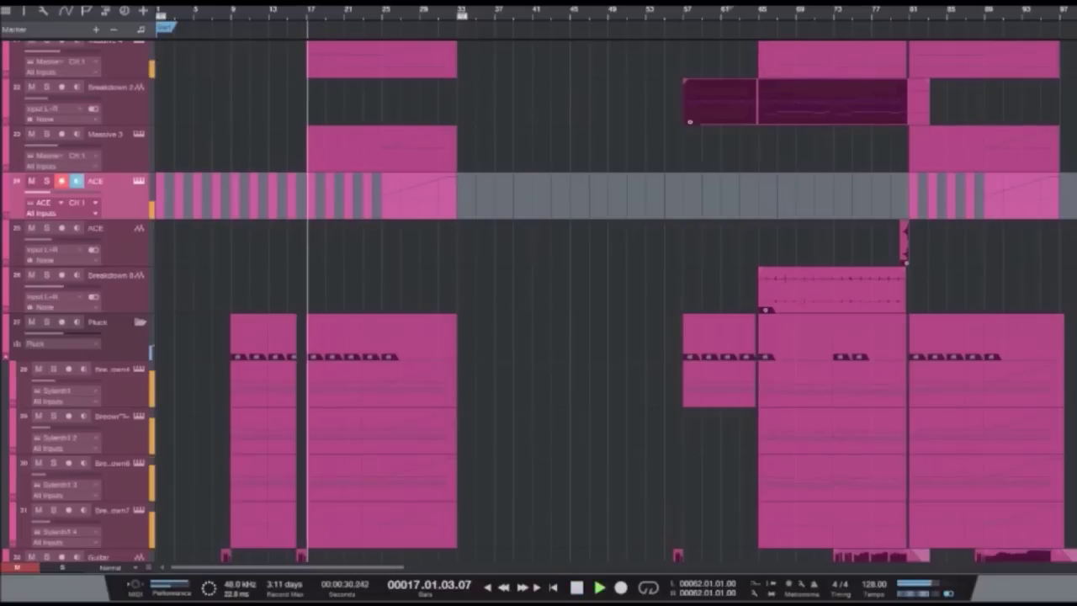
Step: Stop playing the full breakdown mix and solo the Pluck folder track
scroll(539, 303, "down", 3)
scroll(538, 302, "up", 4)
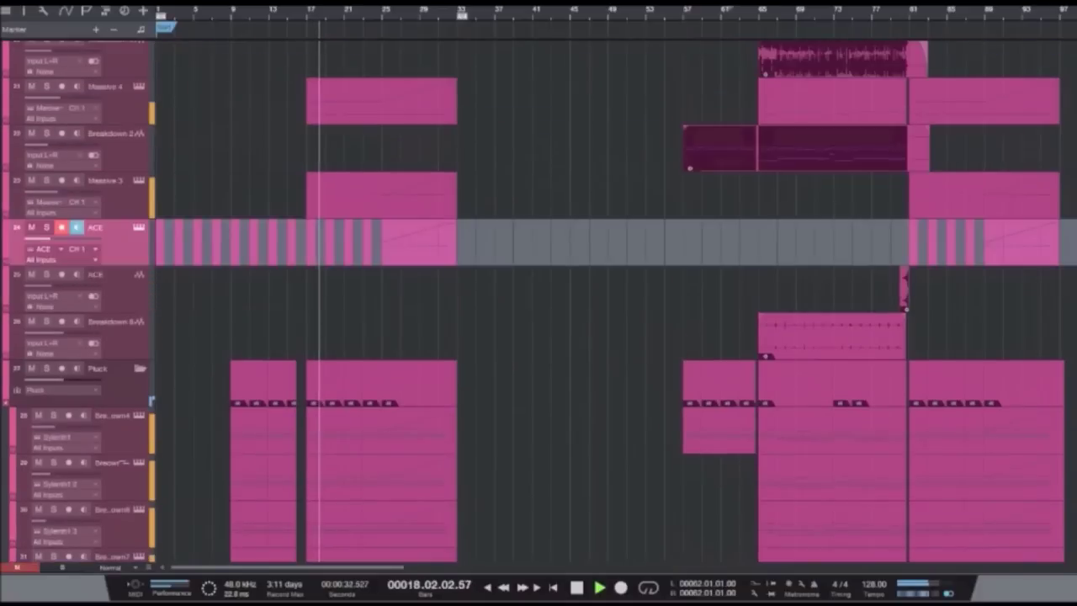
key("space")
scroll(539, 303, "down", 4)
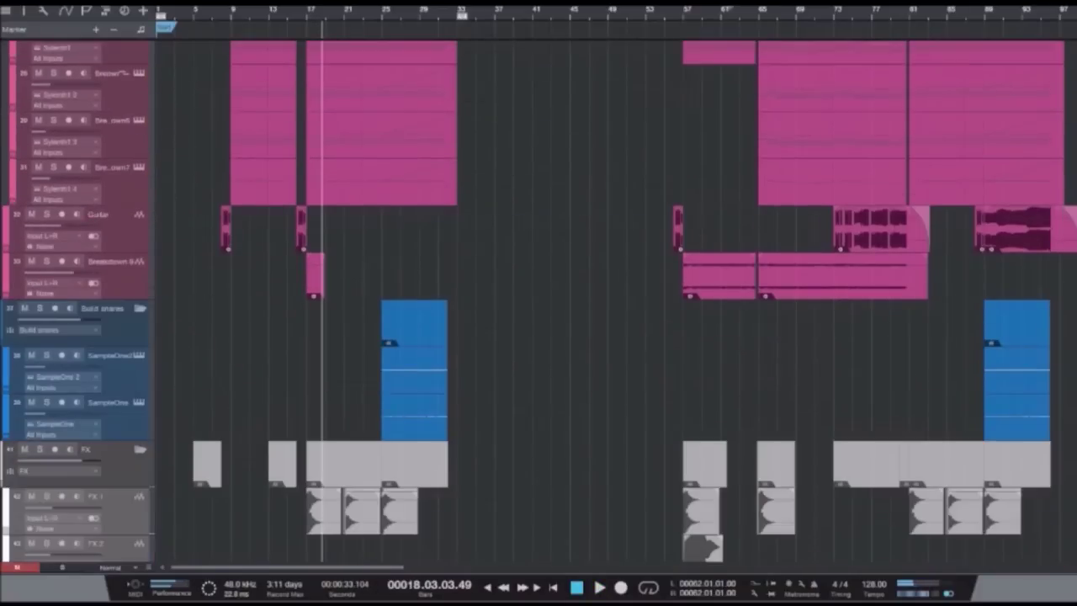
scroll(539, 303, "up", 4)
key("s")
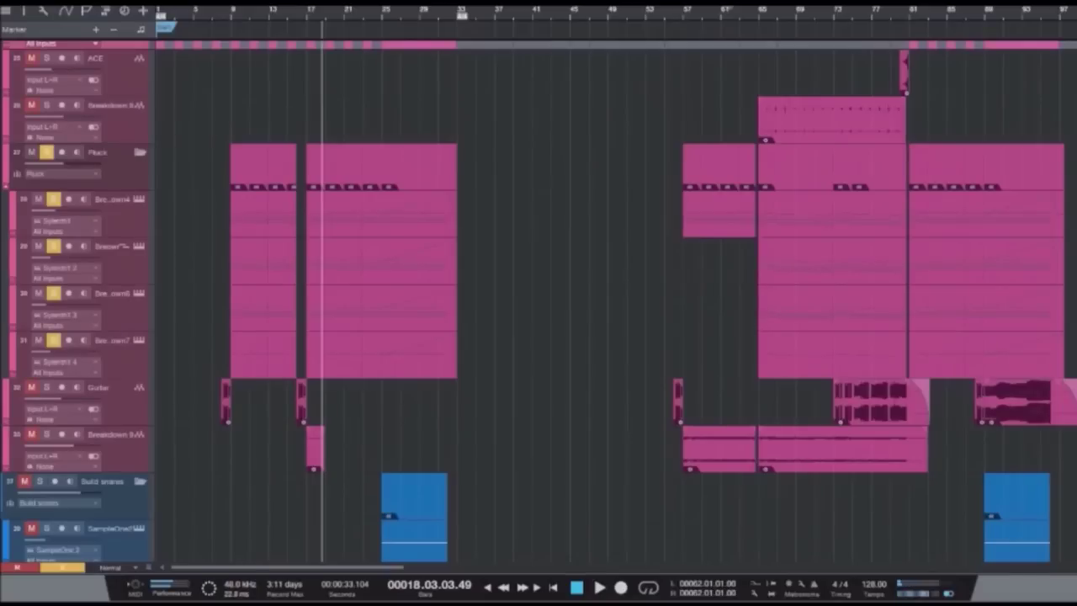
Step: Play the soloed Pluck layers from bar 9
left_click(231, 12)
key("space")
key("space")
scroll(539, 302, "up", 4)
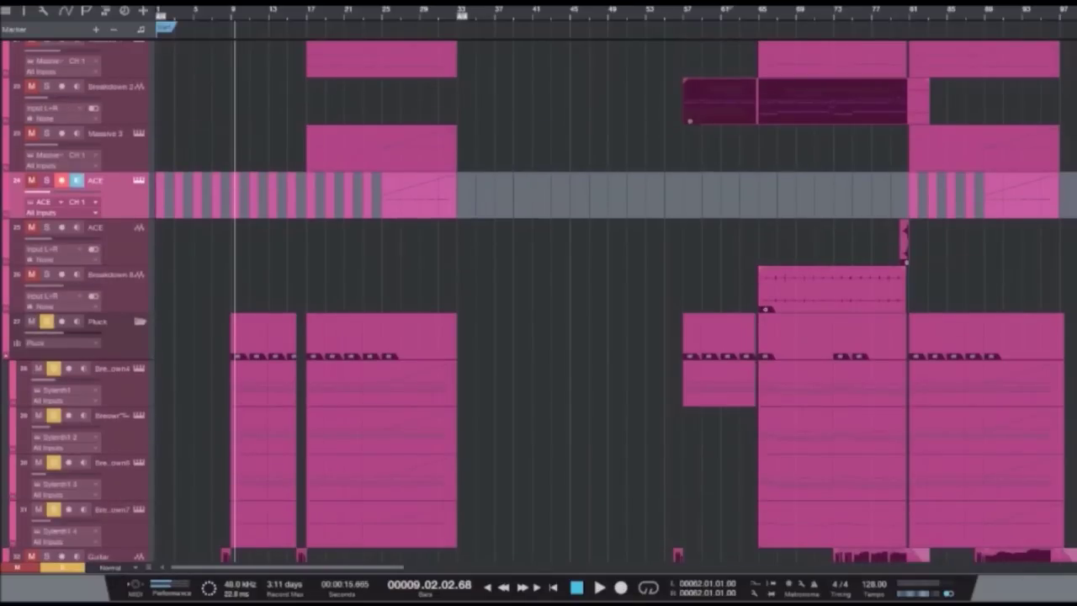
key("space")
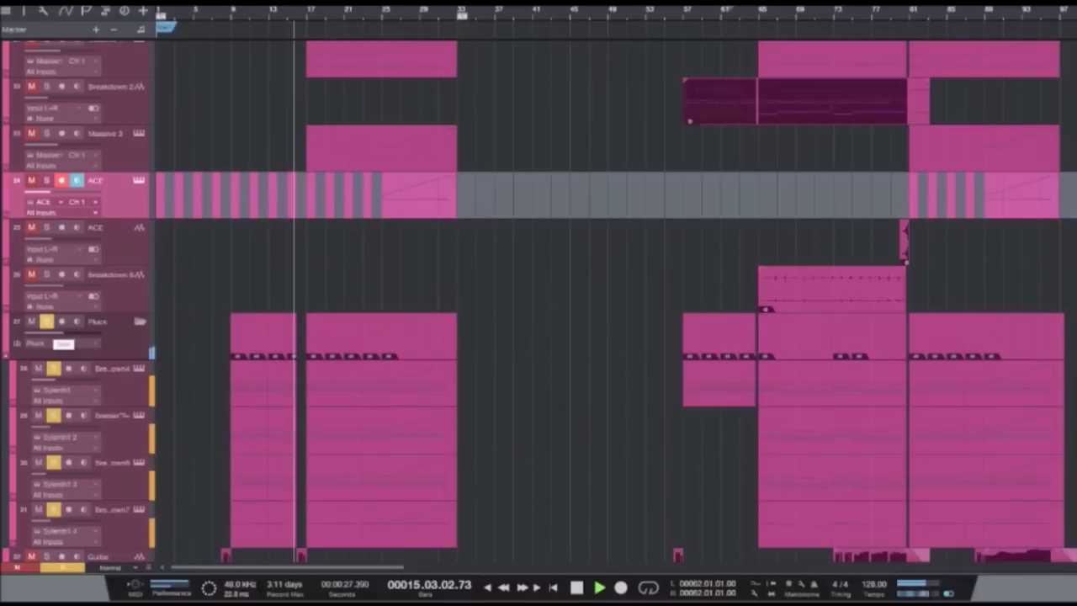
Step: Remove the solo from the Pluck folder, then select its Breakdown 4 layer and show the track inspector
scroll(539, 303, "down", 5)
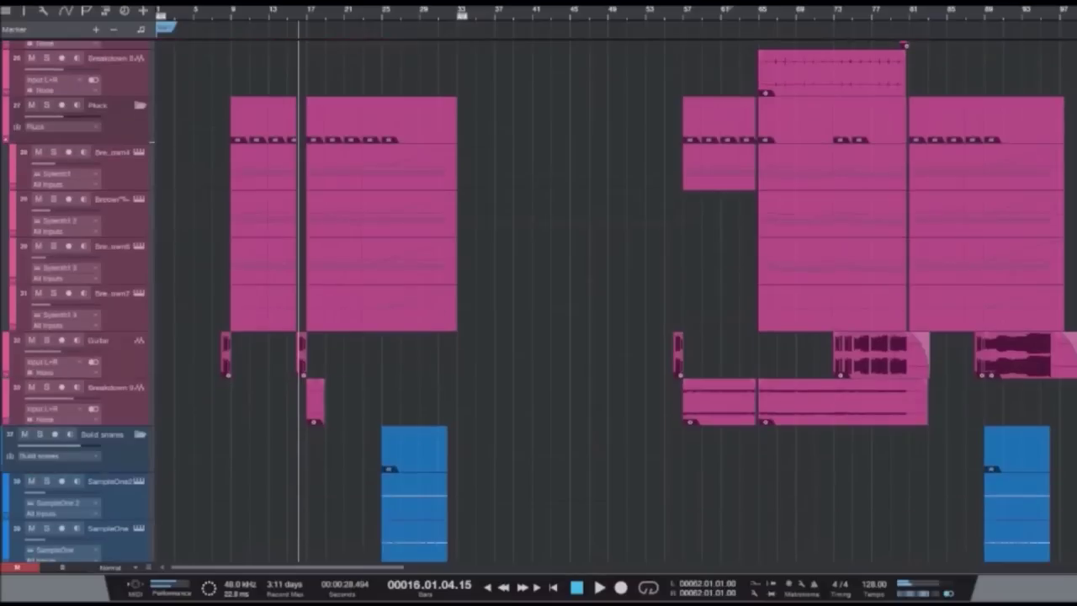
scroll(539, 303, "up", 4)
key("e")
key("e")
key("e")
left_click(113, 321)
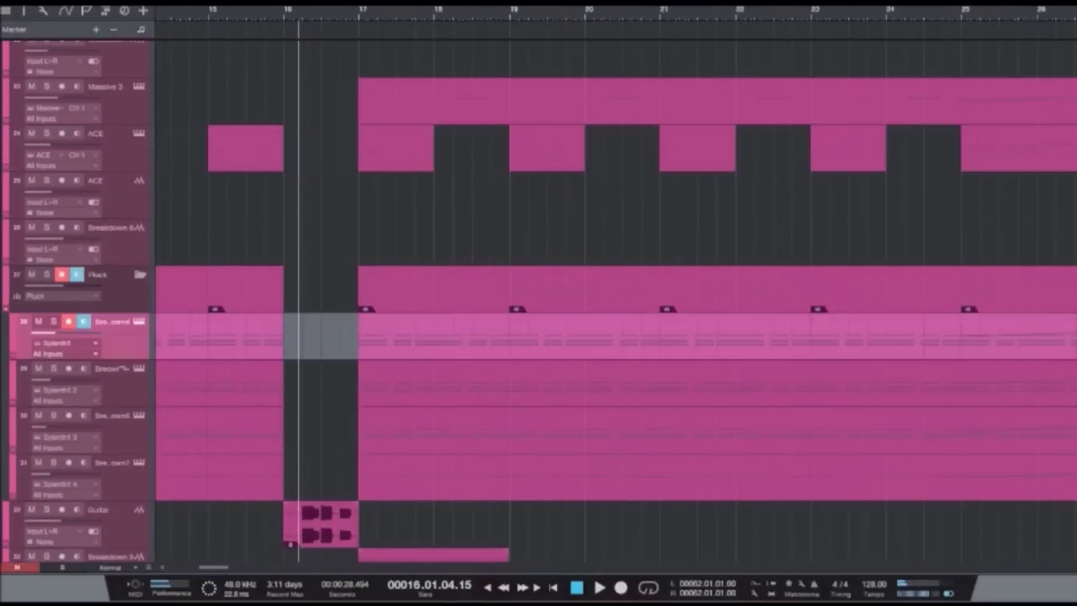
left_click(24, 10)
Step: Solo the Breakdown 4 layer and play it from bar 16
key("space")
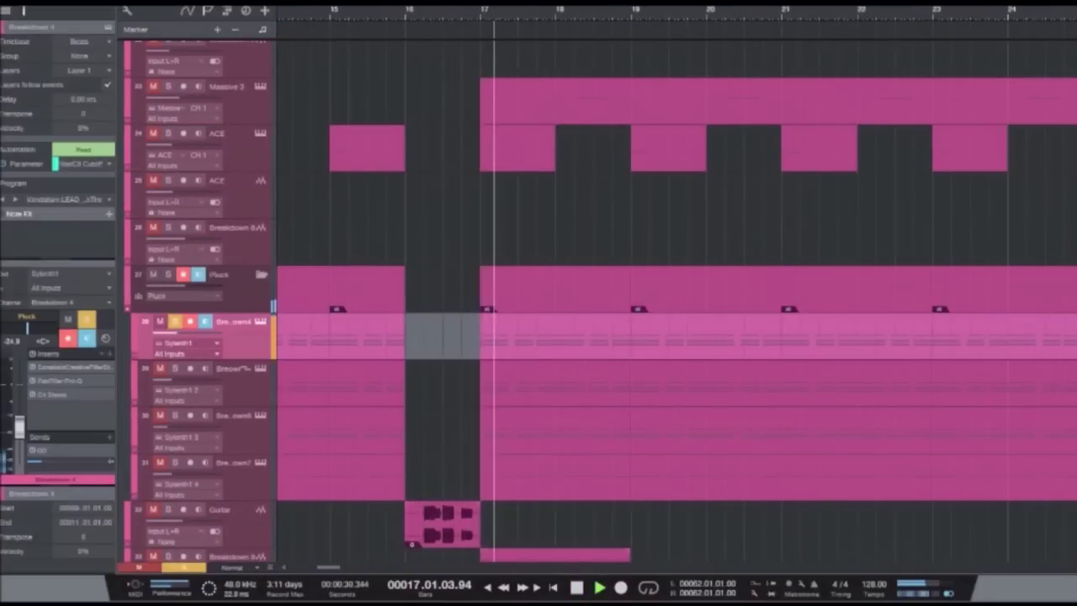
key("w")
key("w")
key("w")
key("space")
Step: Switch the solo from Breakdown 4 to Breakdown 5 and play short passages of it from bar 17
key("s")
key("Down")
key("s")
key("space")
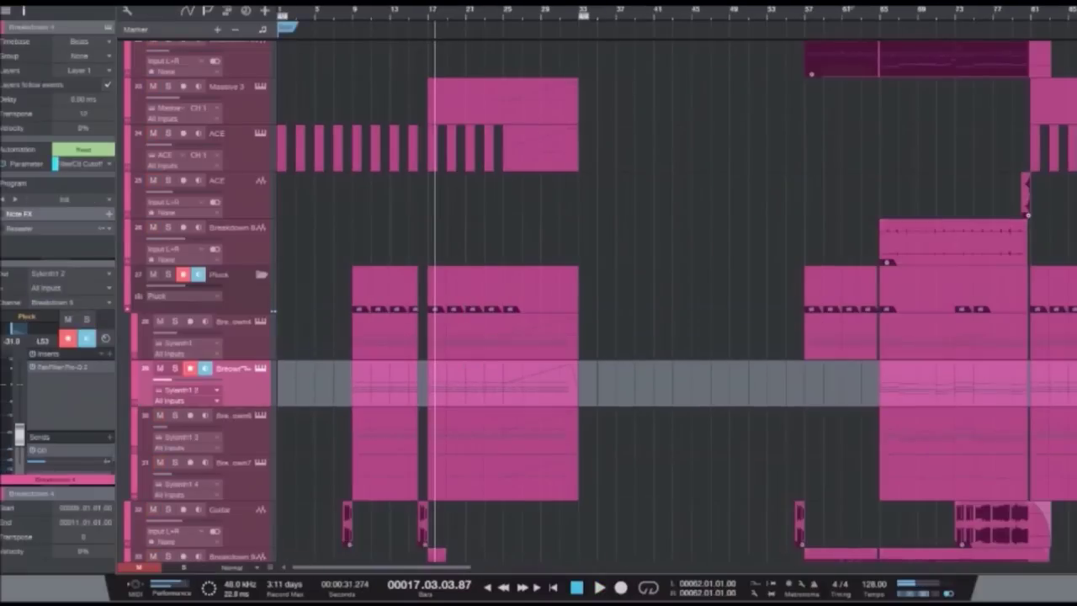
key("space")
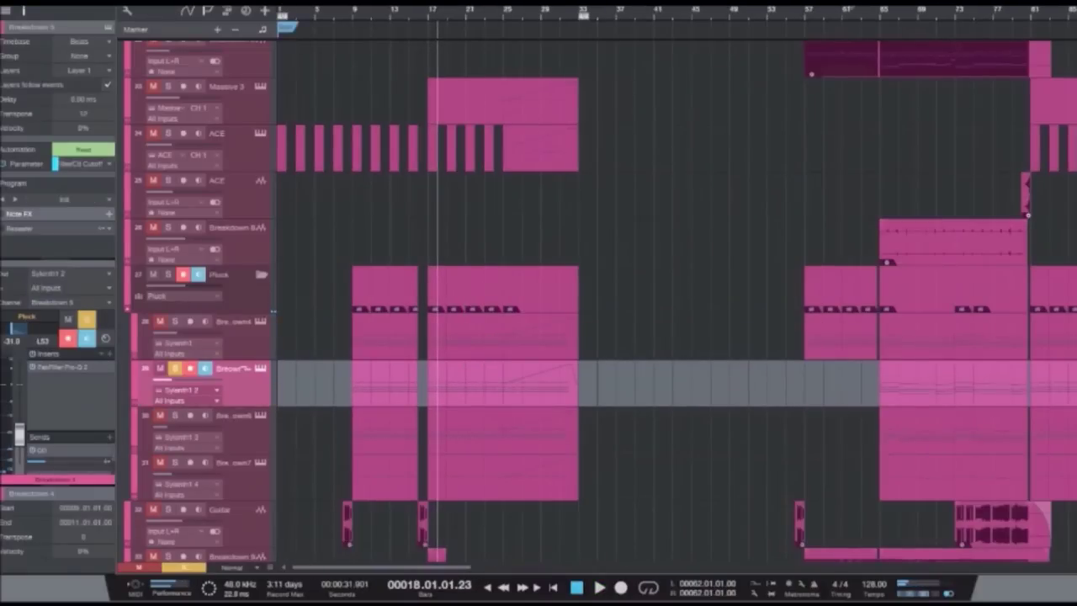
key("space")
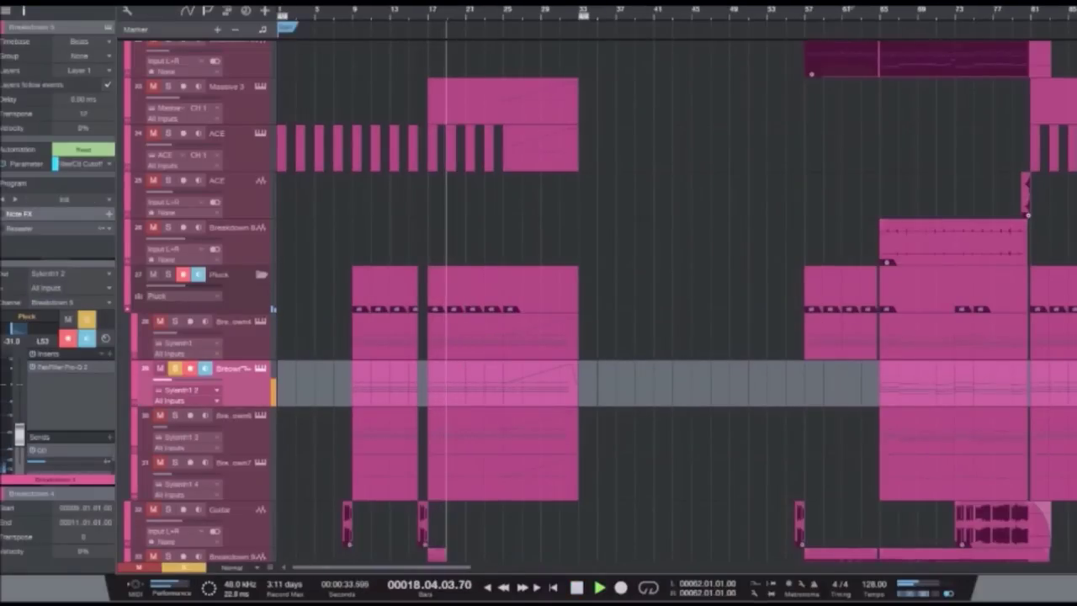
key("space")
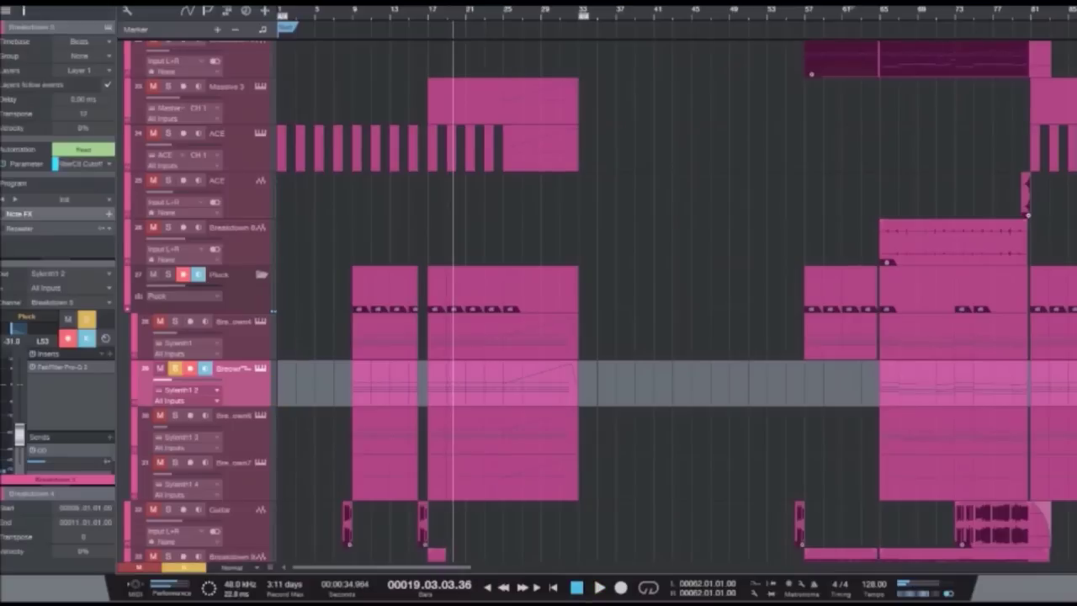
Step: Switch the solo from Breakdown 5 to Breakdown 6 and play it from bar 19
key("s")
left_click(244, 471)
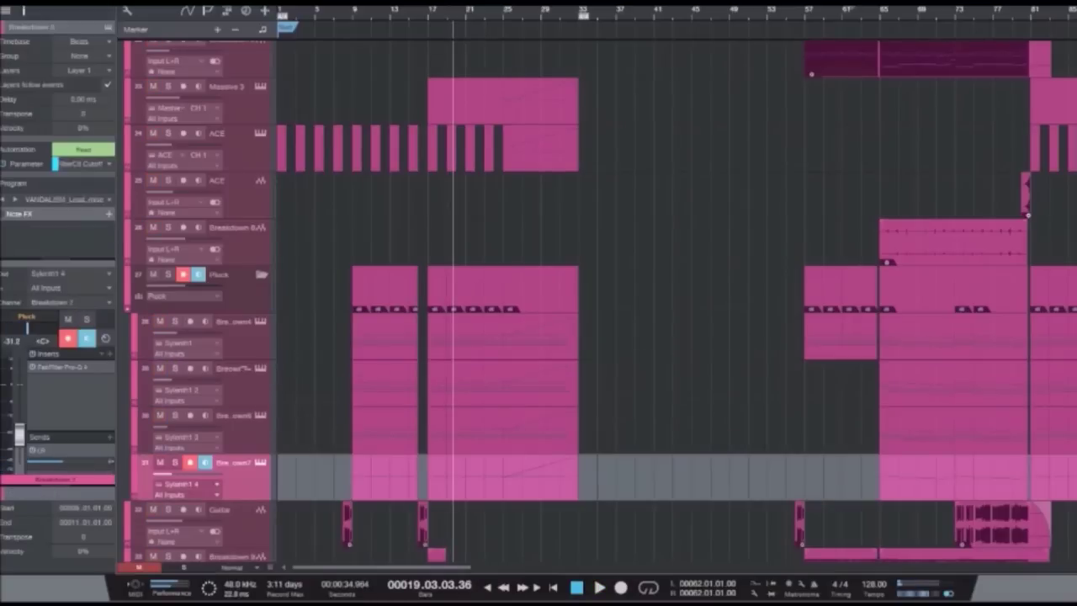
left_click(244, 425)
key("s")
key("space")
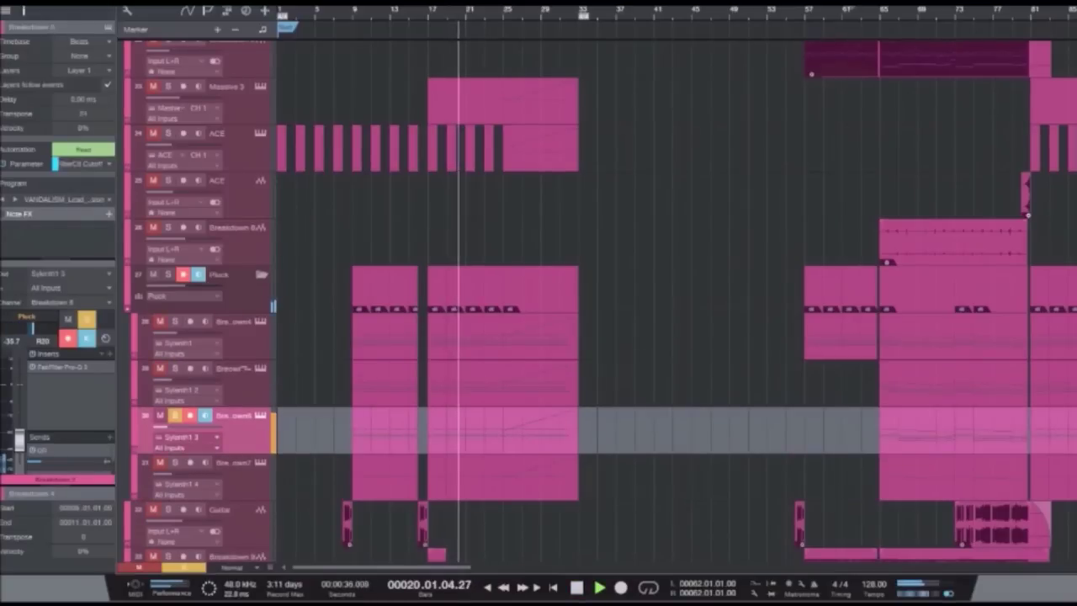
key("space")
Step: Switch the solo from Breakdown 6 to Breakdown 7 and play it from bar 20
key("s")
left_click(244, 471)
key("s")
key("space")
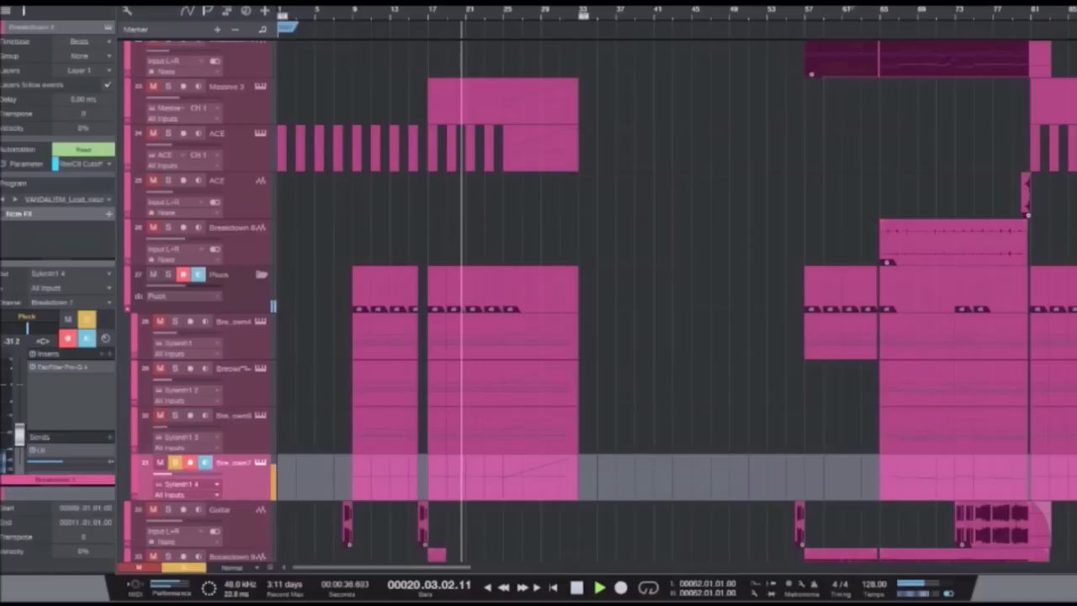
key("space")
left_click_drag(477, 431, 635, 430)
left_click_drag(663, 478, 700, 478)
left_click(664, 478)
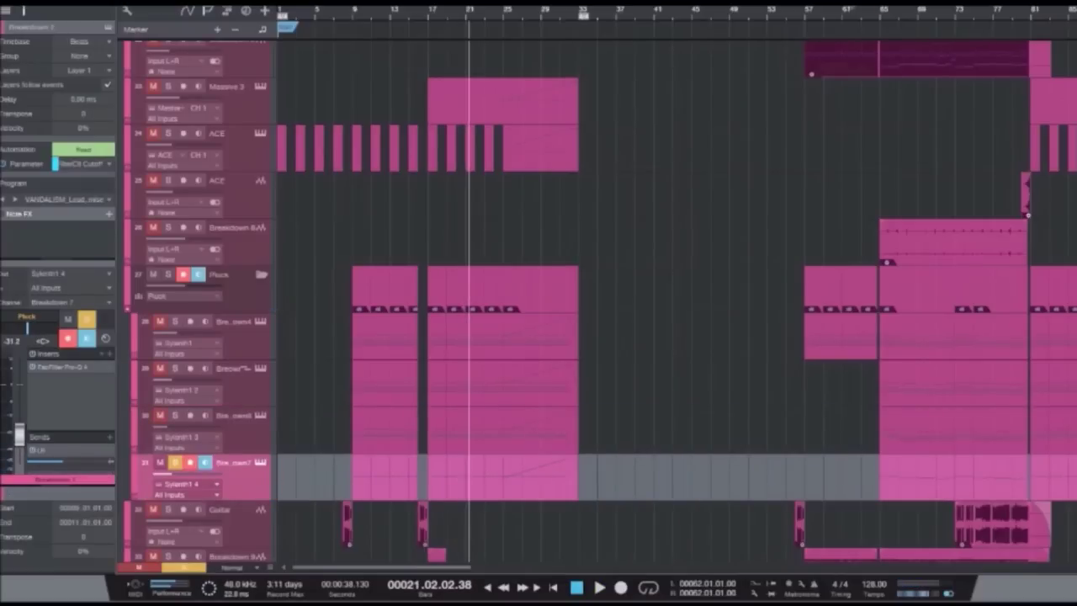
Step: Switch the solo from Breakdown 7 to the Guitar track and play its clip at bar 16
scroll(588, 303, "down", 5)
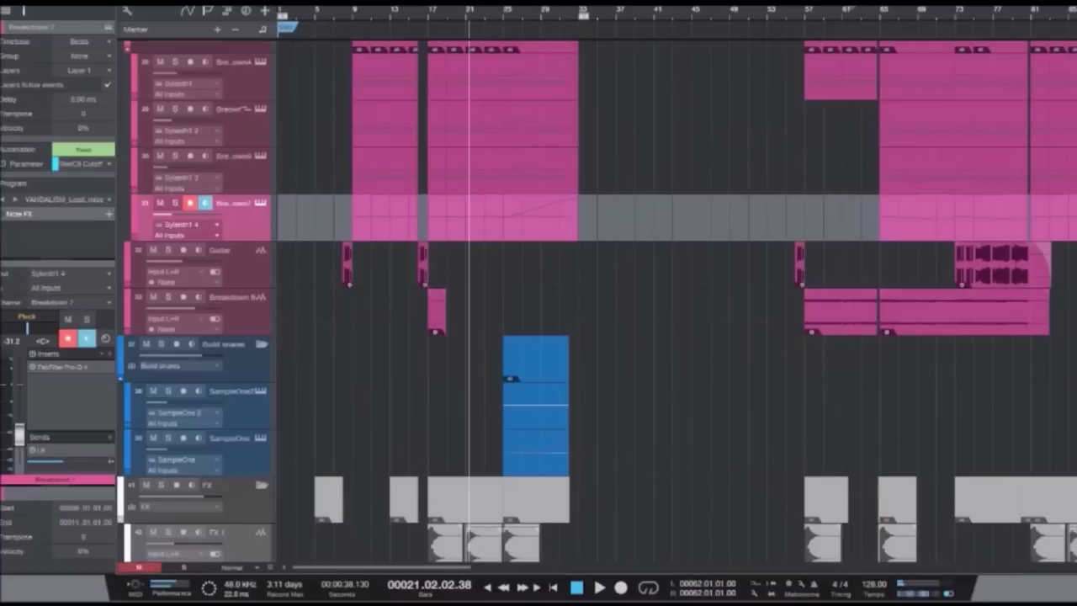
left_click_drag(418, 11, 418, 101)
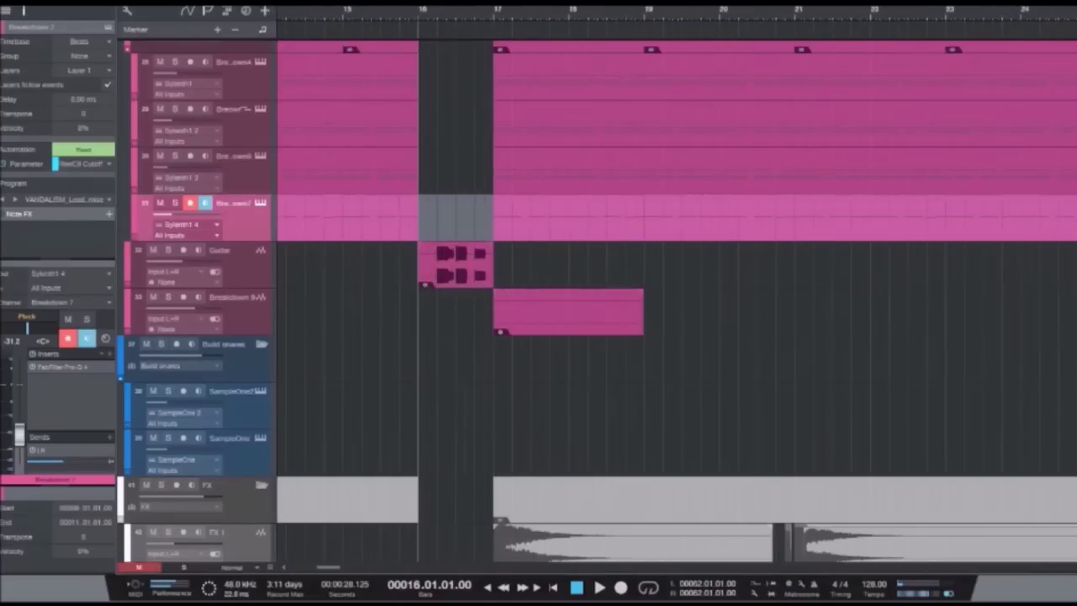
key("Down")
key("s")
key("space")
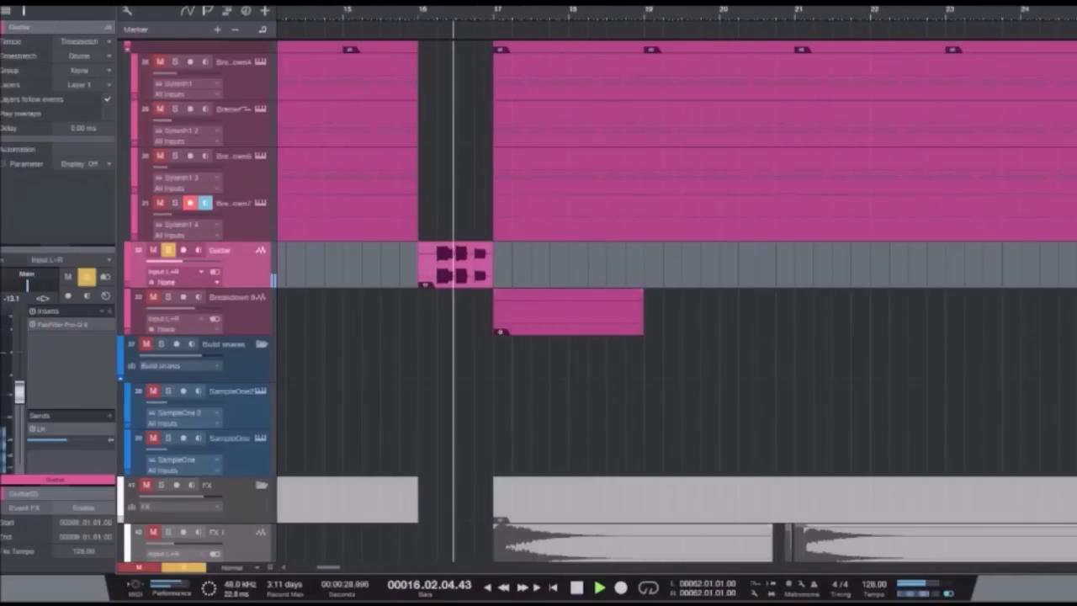
key("space")
Step: Switch the solo from Guitar to Massive 3 and play it briefly from the end of bar 16
key("s")
scroll(589, 303, "up", 10)
key("w")
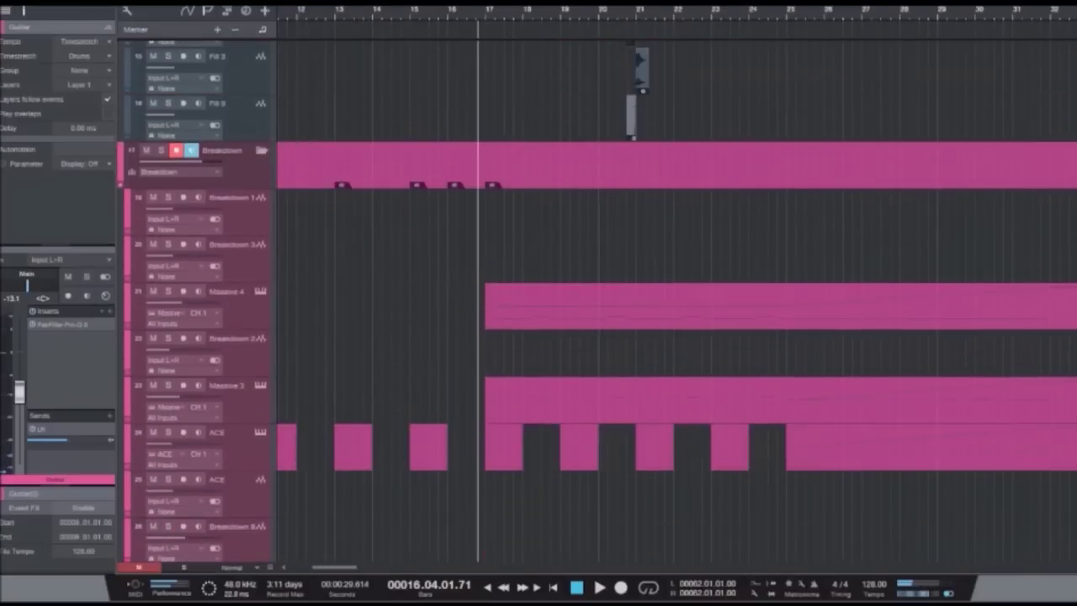
key("w")
left_click(555, 399)
key("s")
key("space")
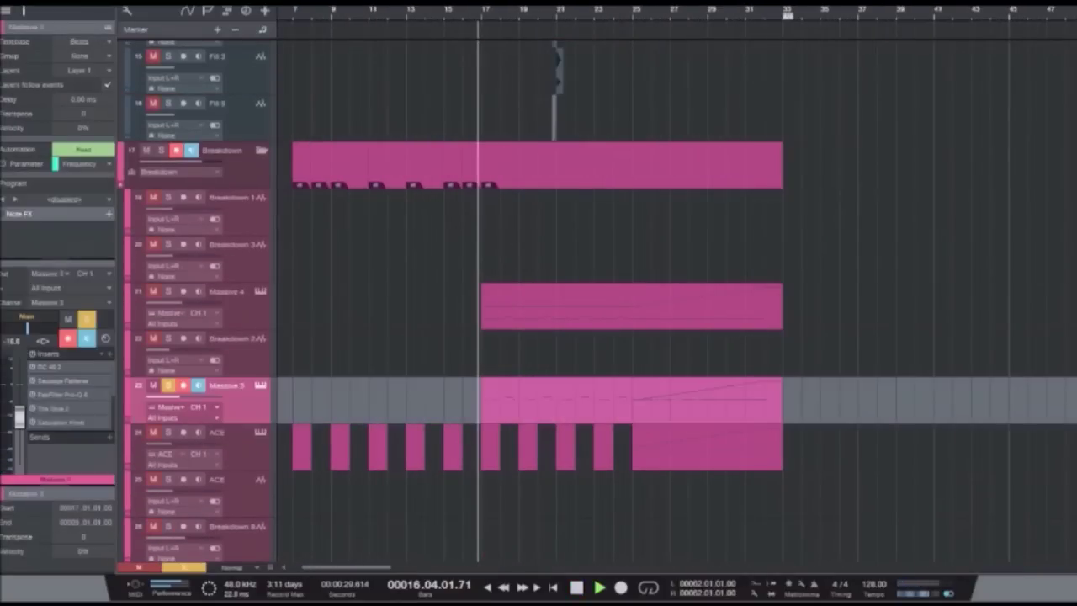
key("space")
Step: Play the soloed Massive 3 track from bar 21
left_click(556, 10)
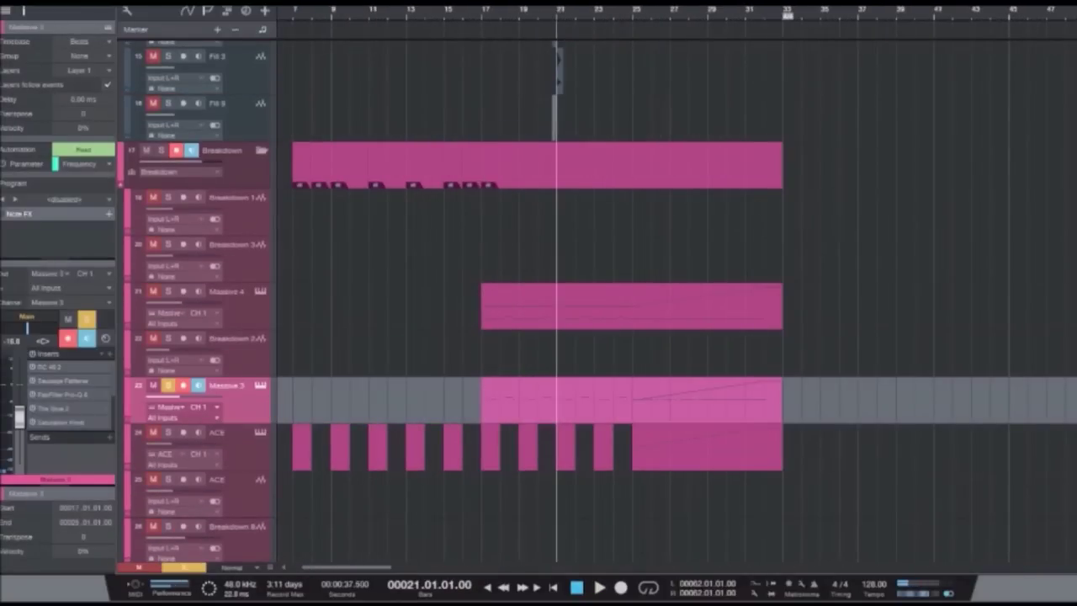
key("w")
key("w")
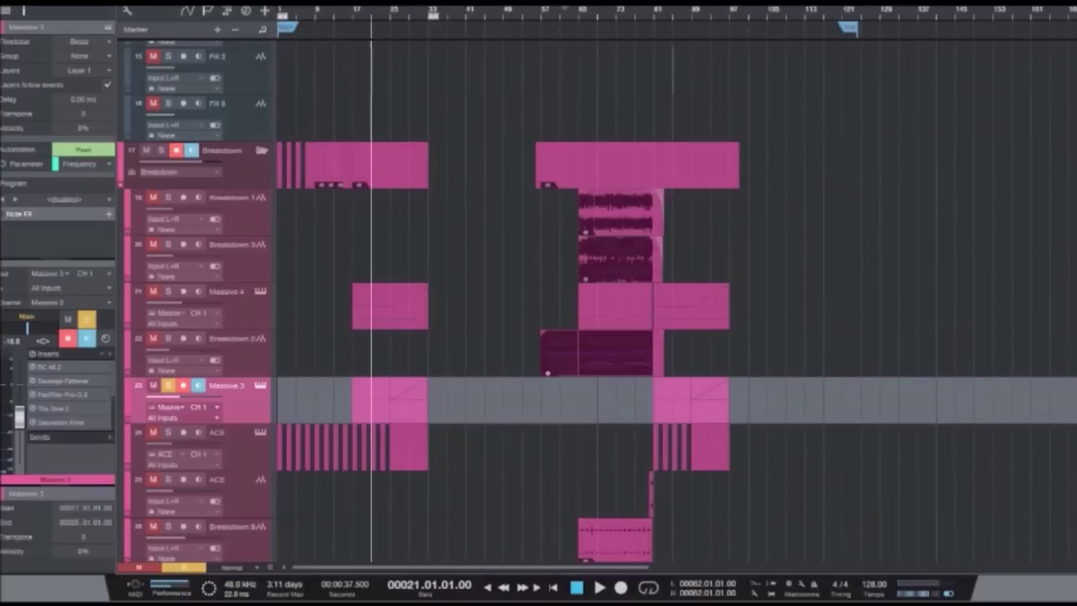
key("e")
key("e")
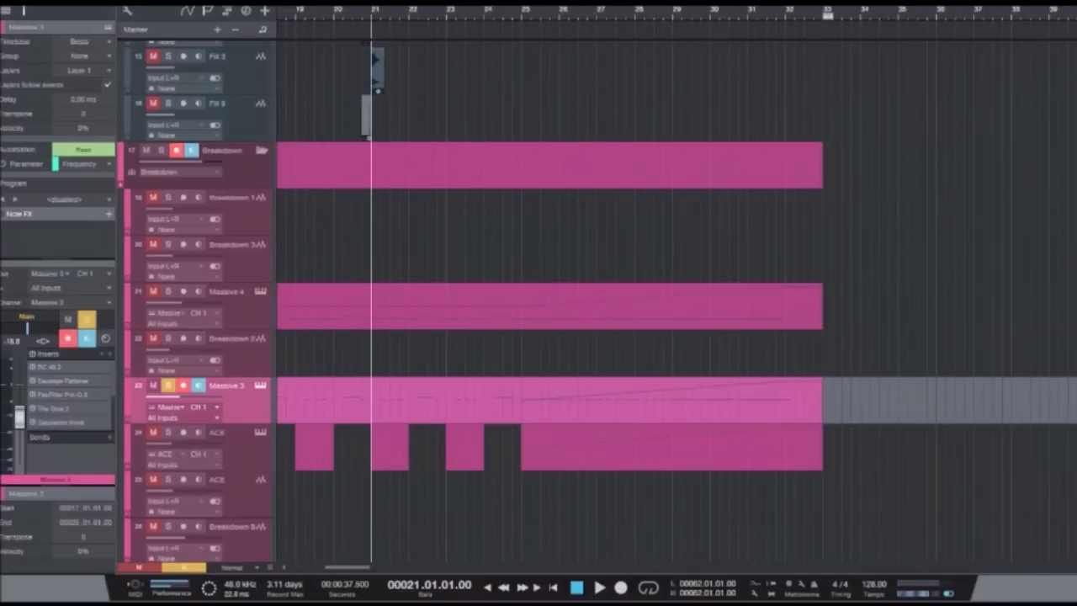
key("space")
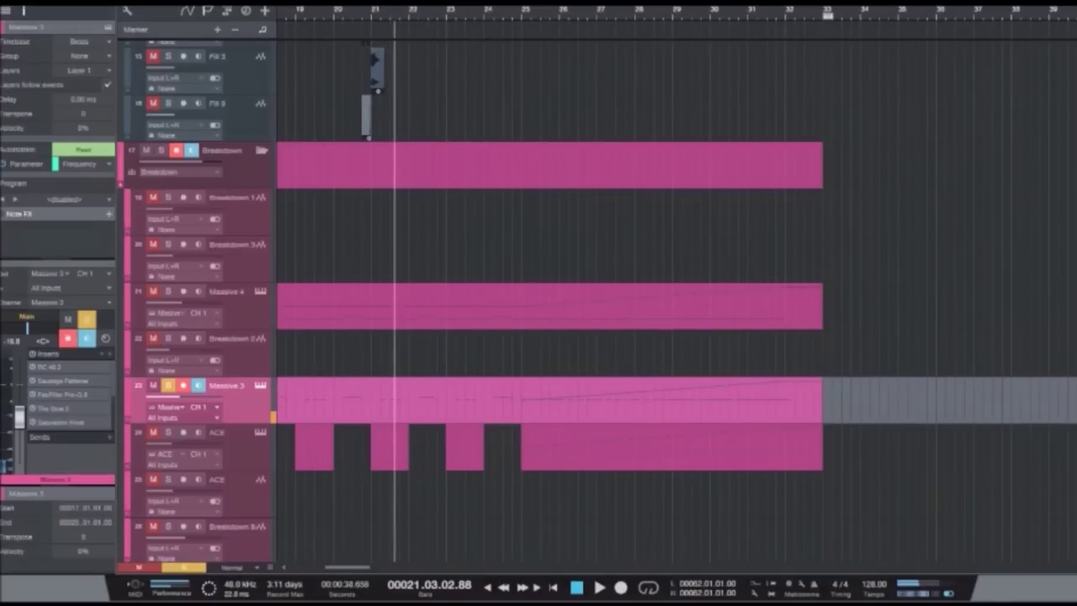
scroll(539, 337, "down", 5)
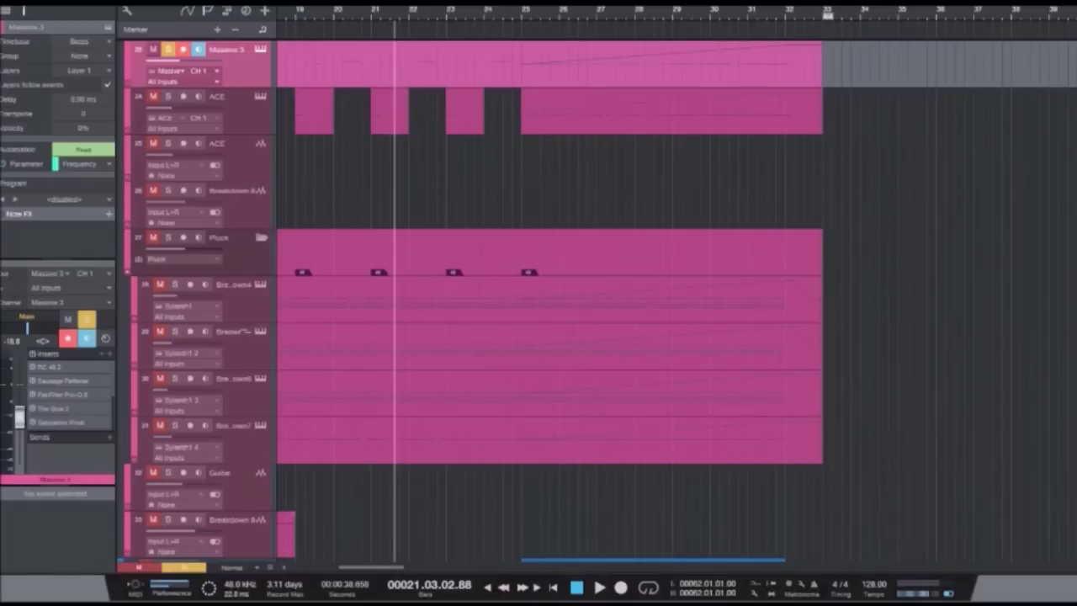
key("space")
Step: Switch the solo from Massive 3 to Massive 4, play it from bar 22 and return to the song start
key("s")
scroll(538, 336, "up", 3)
key("w")
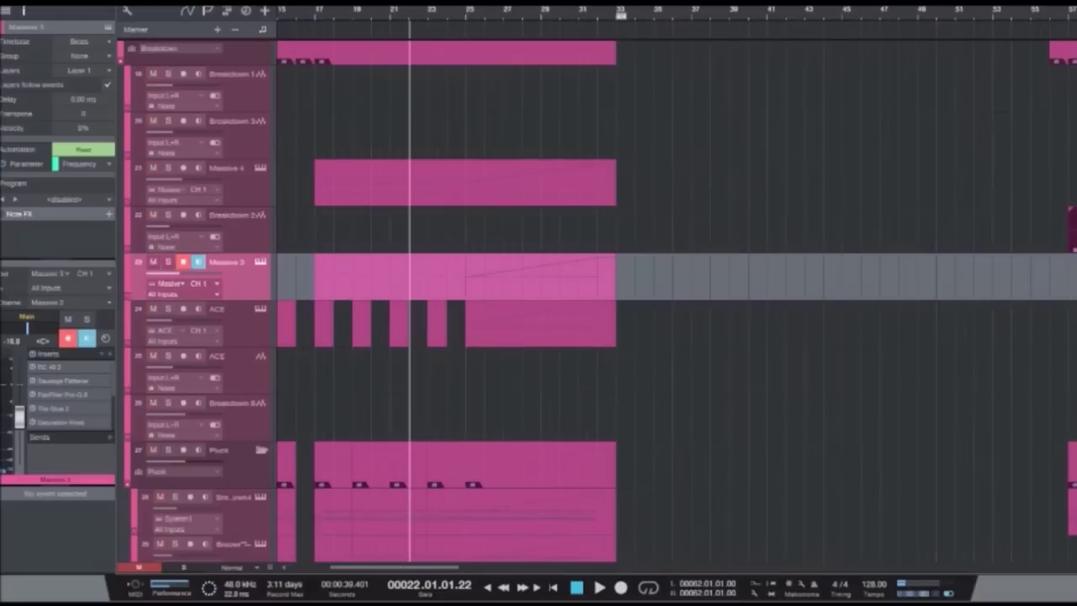
key("w")
key("w")
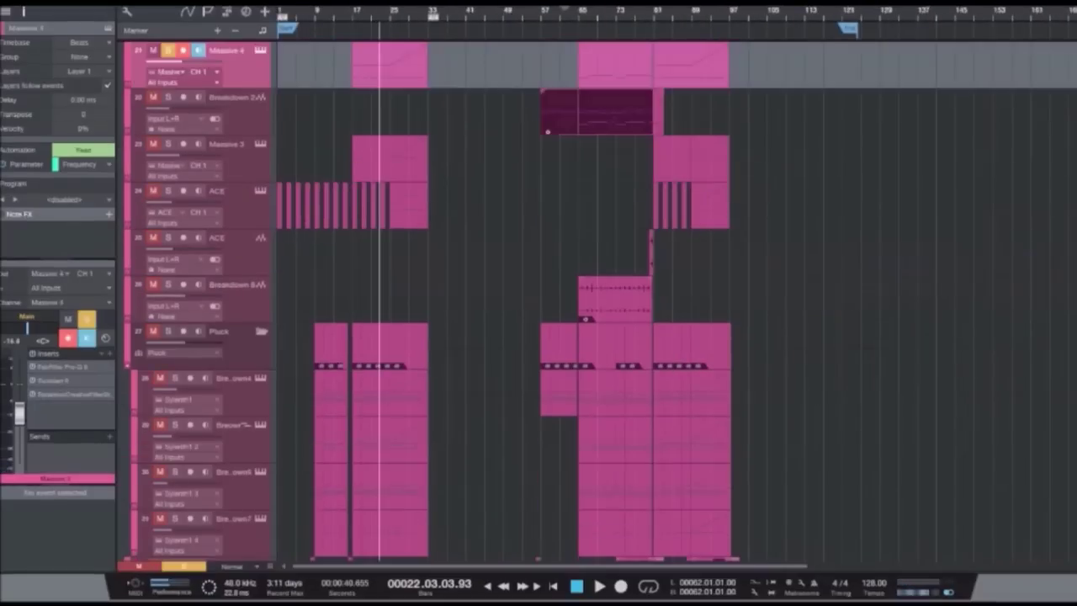
key("e")
key("e")
key("e")
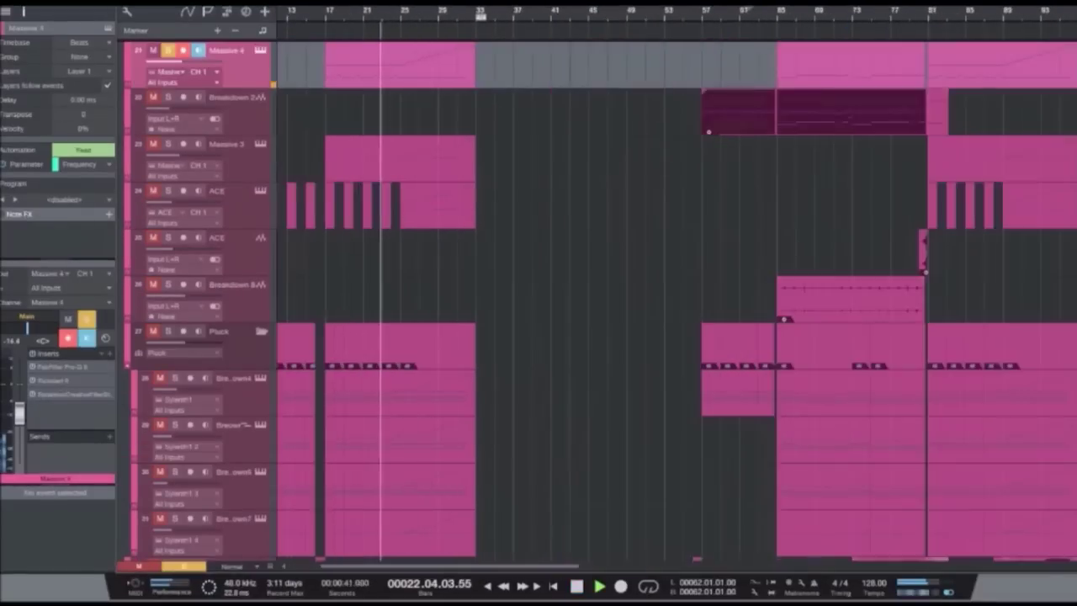
key("KP_0")
key("KP_0")
Step: Place the playhead in bar 20, just before bar 21, and open the FabFilter Pro-Q insert on Massive 4
key("w")
key("w")
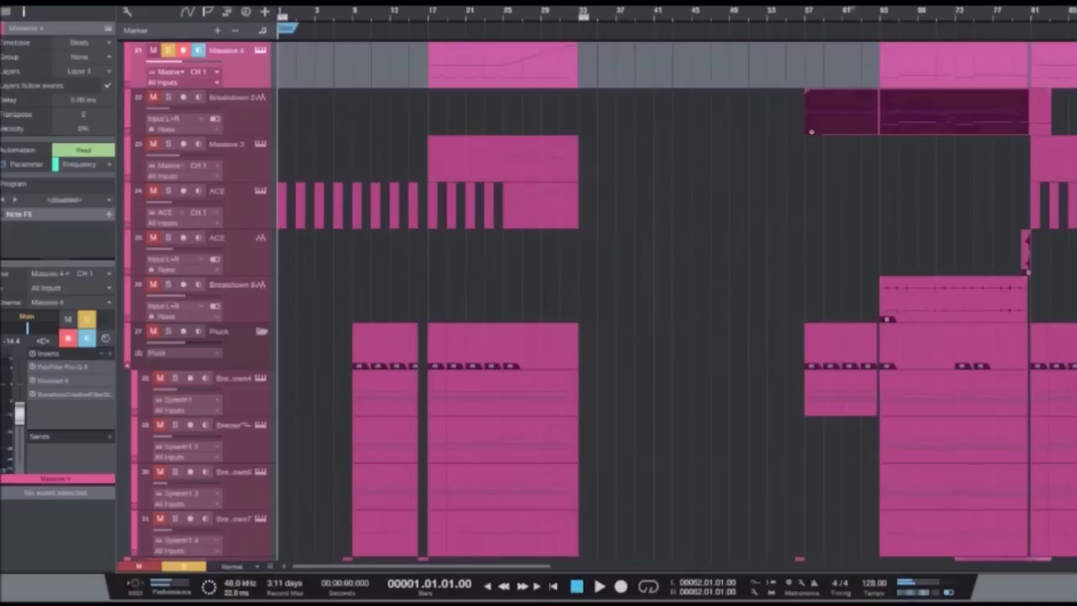
left_click(466, 13)
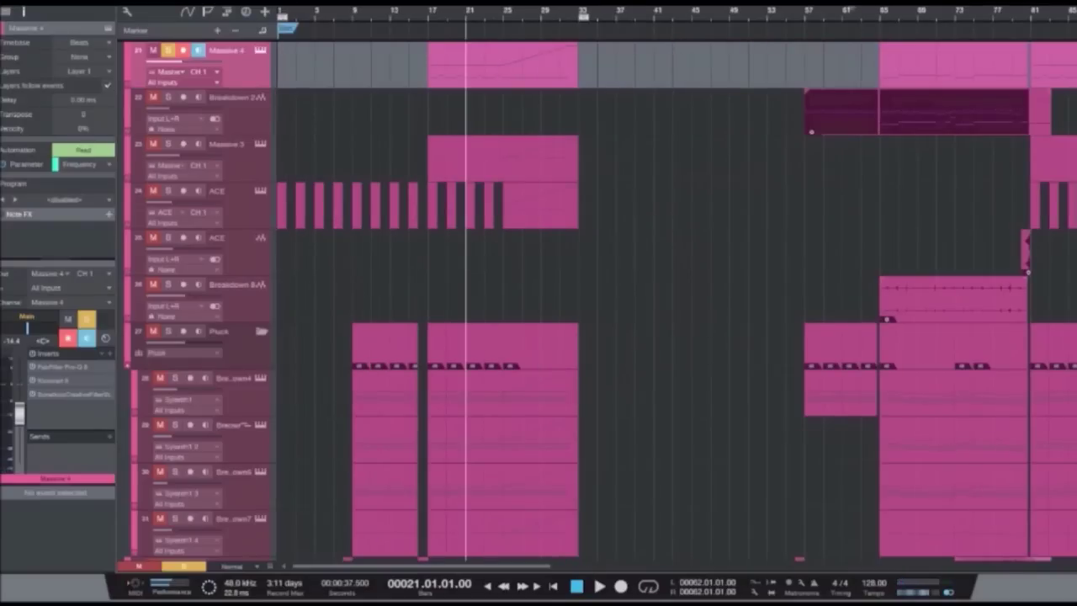
key("e")
key("e")
key("KP_Subtract")
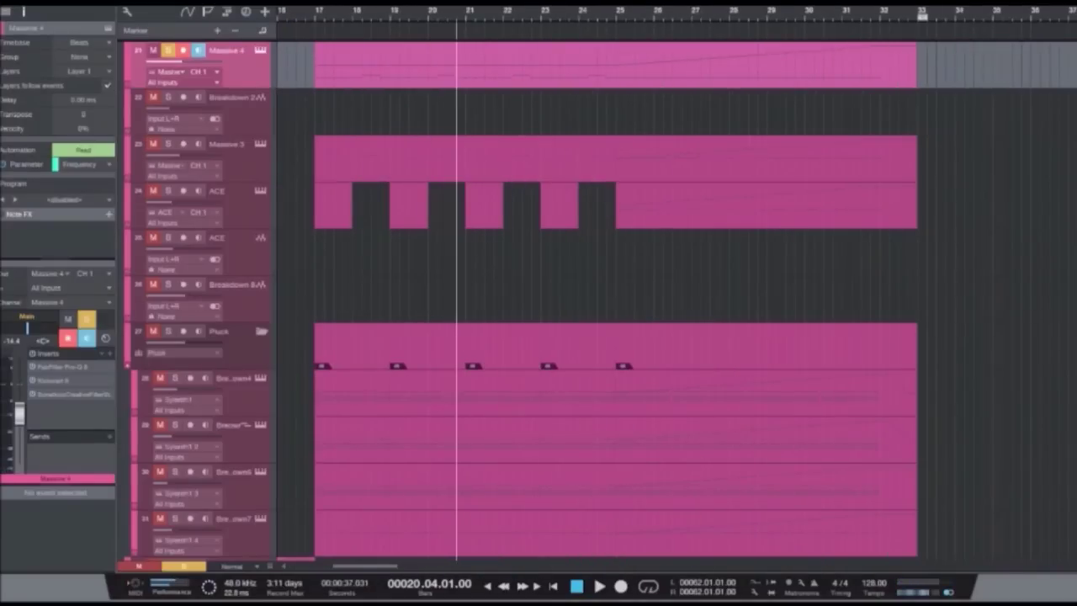
key("F11")
key("Left")
key("Left")
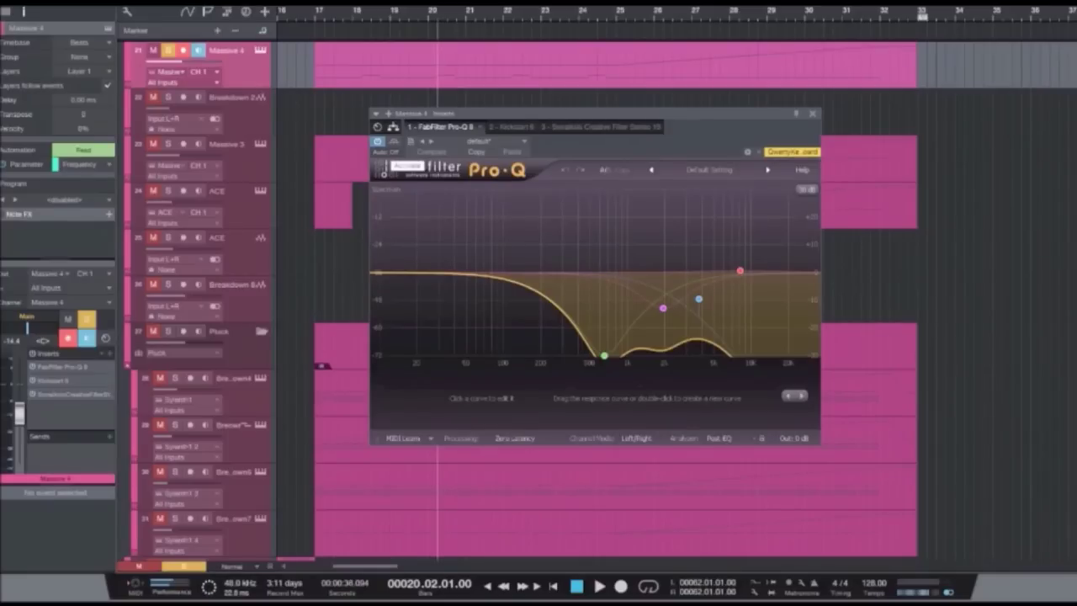
Step: Play the soloed Massive 4 track from bar 20 and examine its EQ curve and spectrum in Pro-Q
key("space")
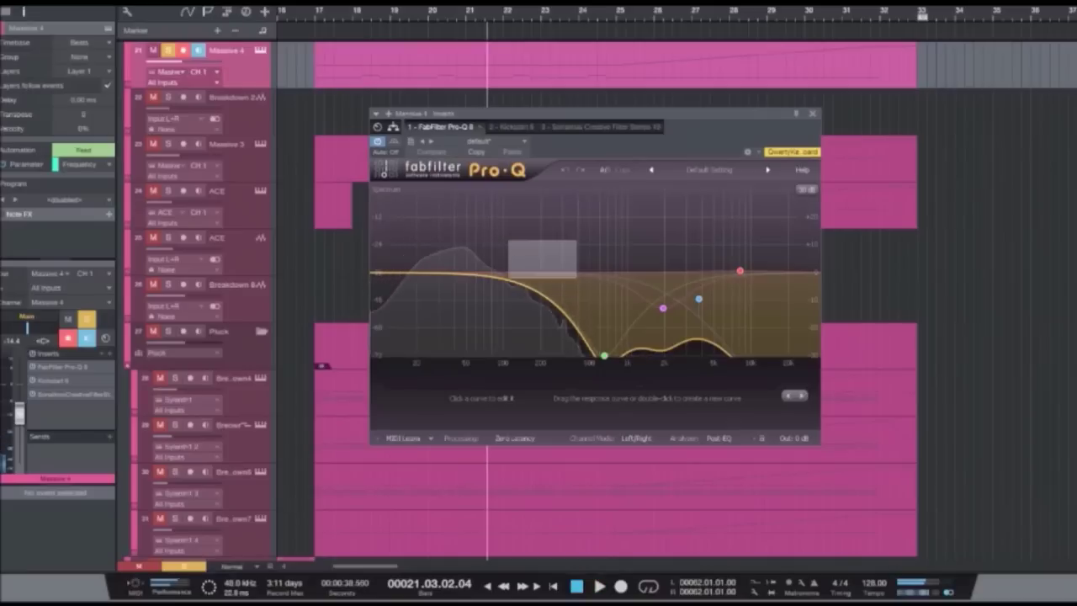
key("space")
left_click_drag(677, 324, 646, 243)
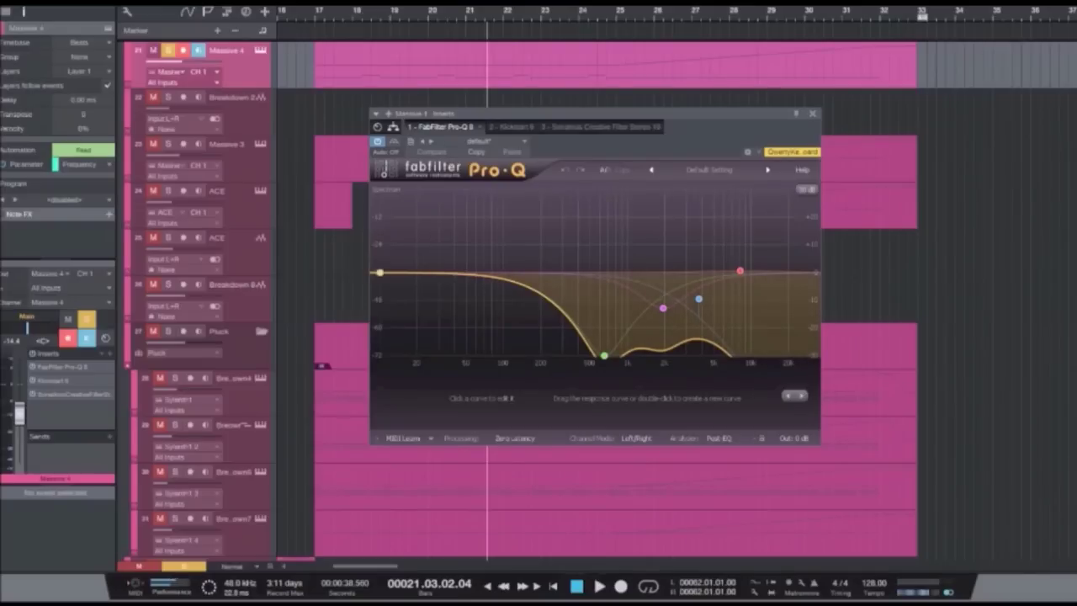
Step: Close the Pro-Q window and turn off the solo on Massive 4
left_click(812, 114)
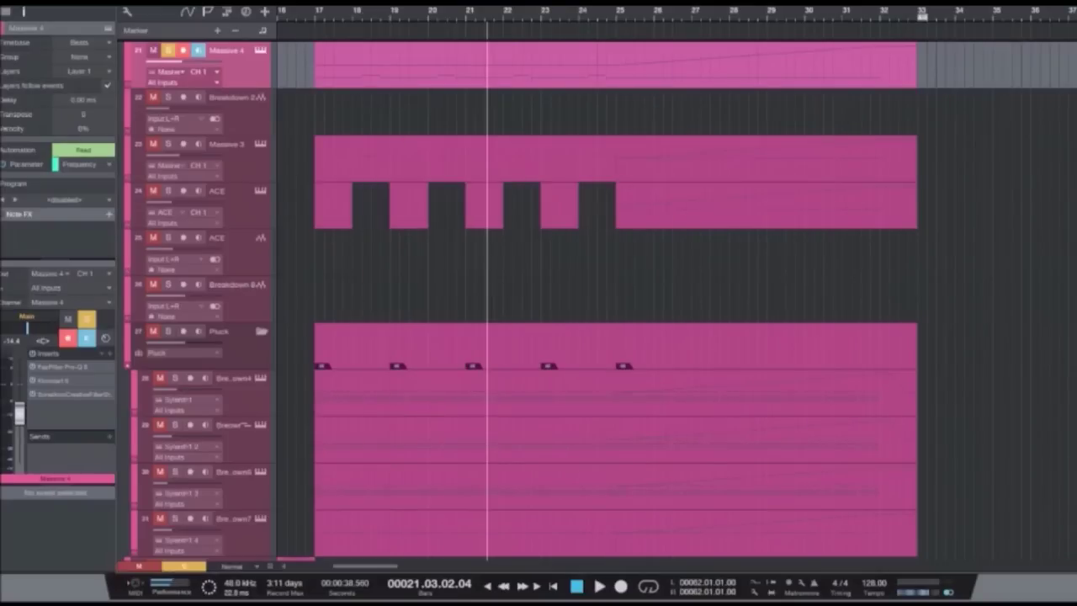
key("w")
key("s")
Step: Place the playhead at bar 66, inside the second breakdown, and enlarge the timeline around it
scroll(674, 303, "down", 8)
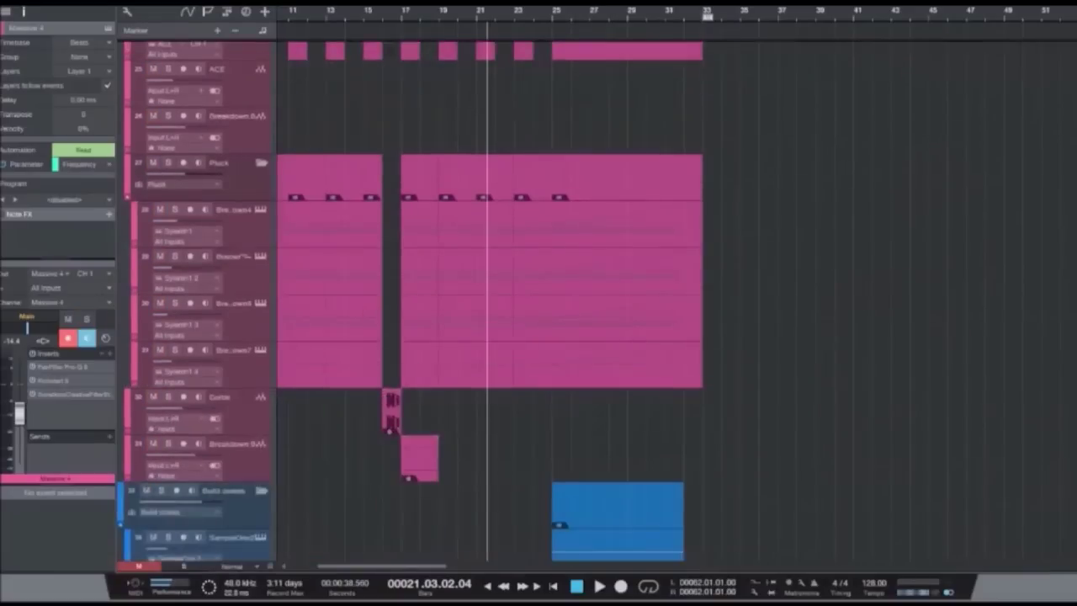
key("w")
key("w")
key("w")
key("w")
scroll(674, 303, "up", 10)
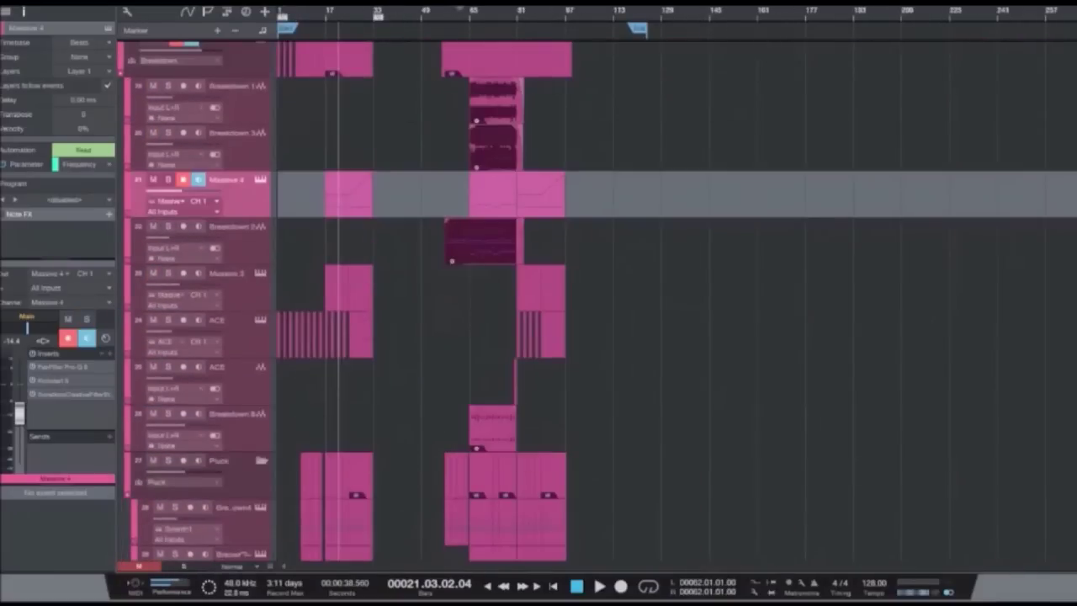
left_click(472, 12)
key("e")
key("e")
key("e")
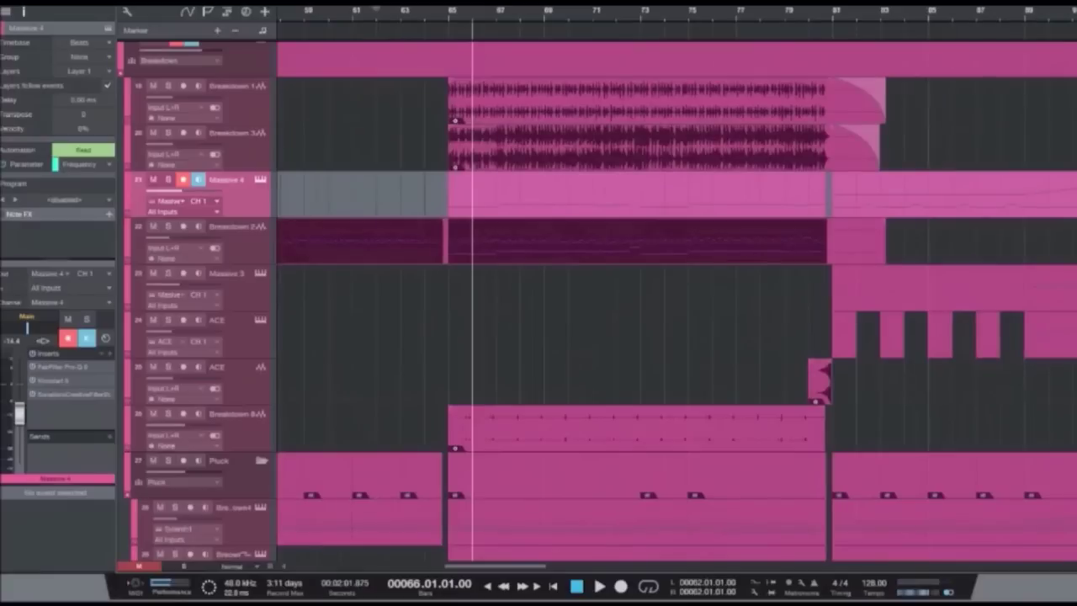
Step: Solo the Breakdown 1 track and play it from bar 66
left_click(522, 101)
key("s")
key("space")
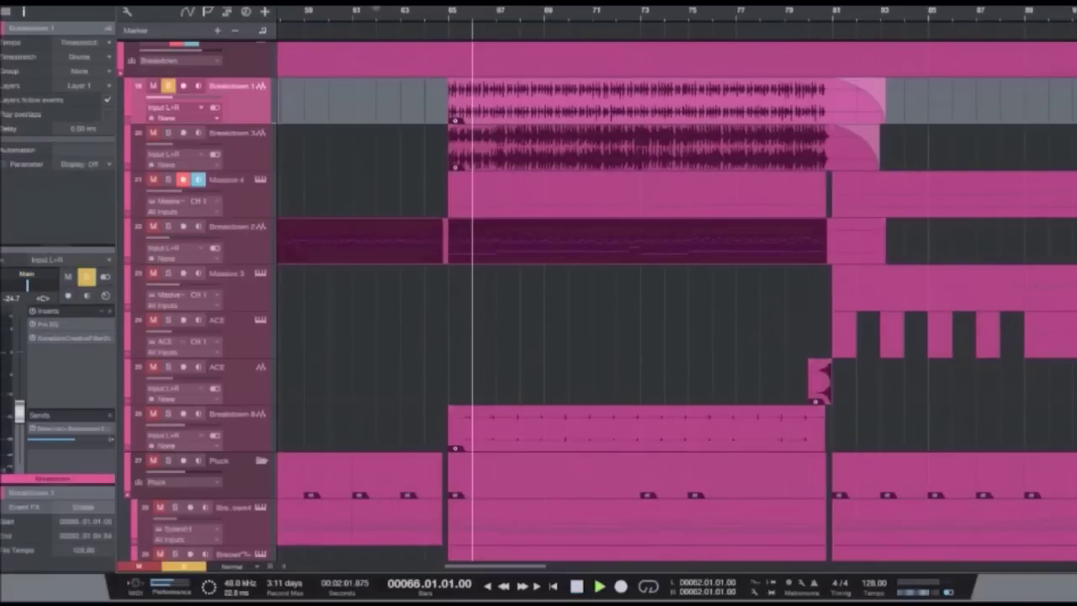
key("w")
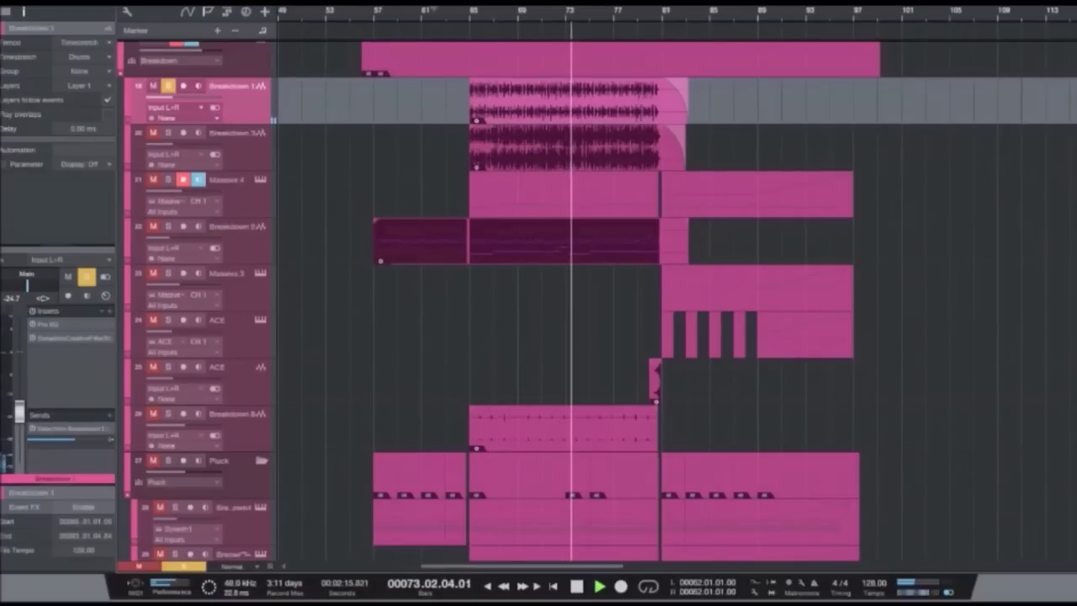
Step: Switch the solo to Breakdown 3 and play it from bar 74 until bar 77
key("Down")
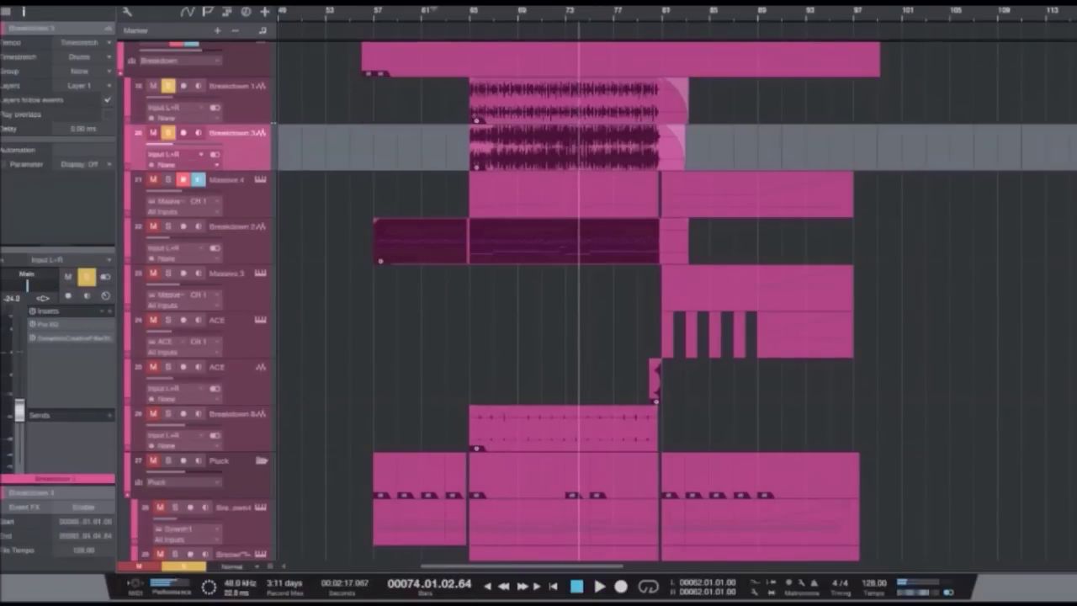
key("space")
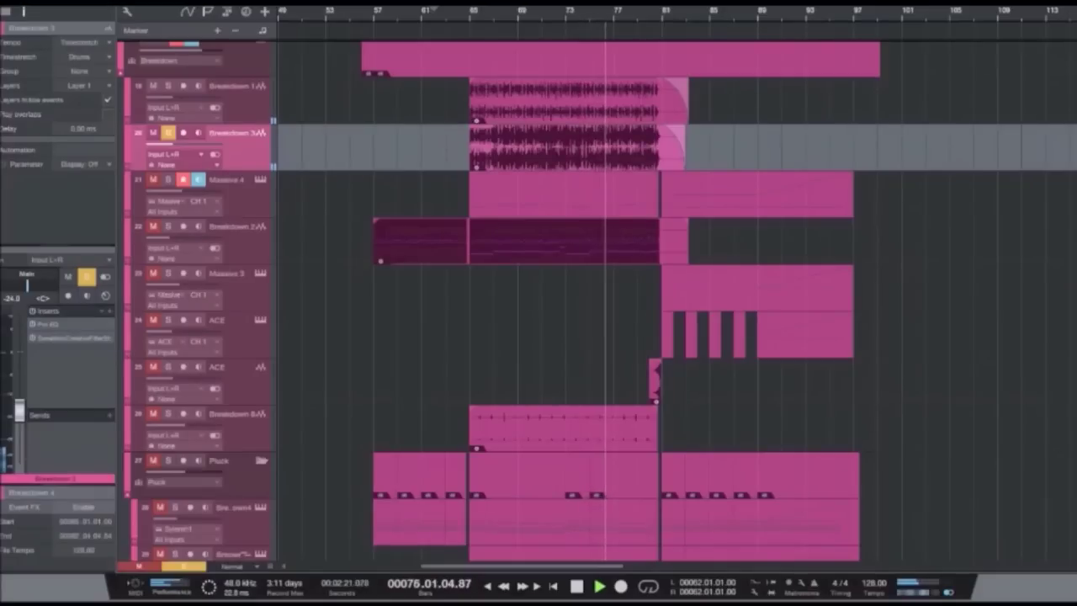
key("space")
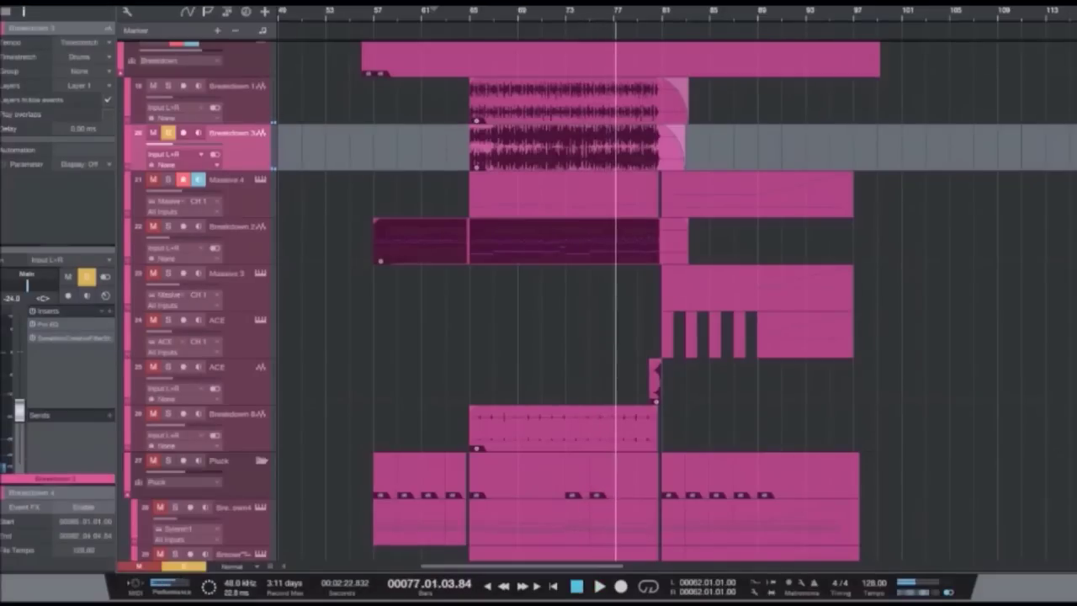
Step: Switch the solo to Breakdown 2, play it from bar 65 and return the playhead to bar 65
left_click(229, 228)
key("s")
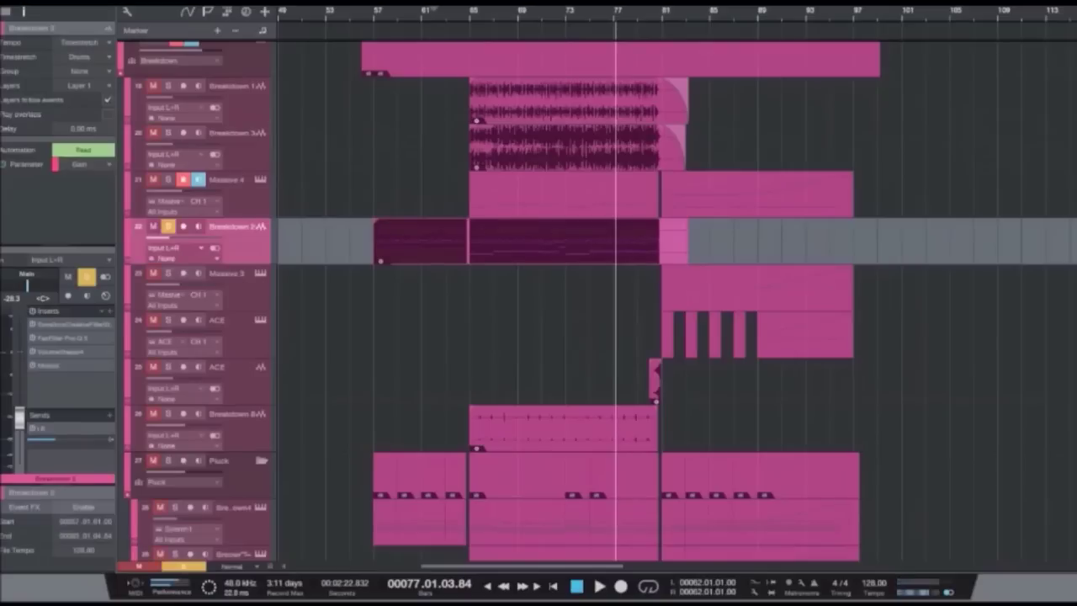
left_click(470, 12)
key("space")
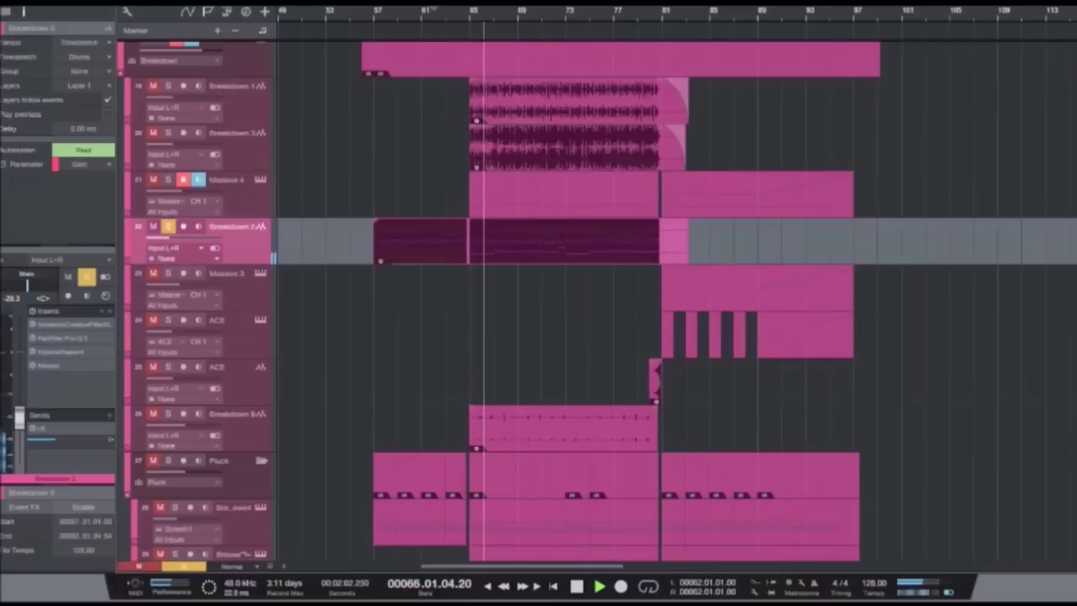
key("space")
key("KP_0")
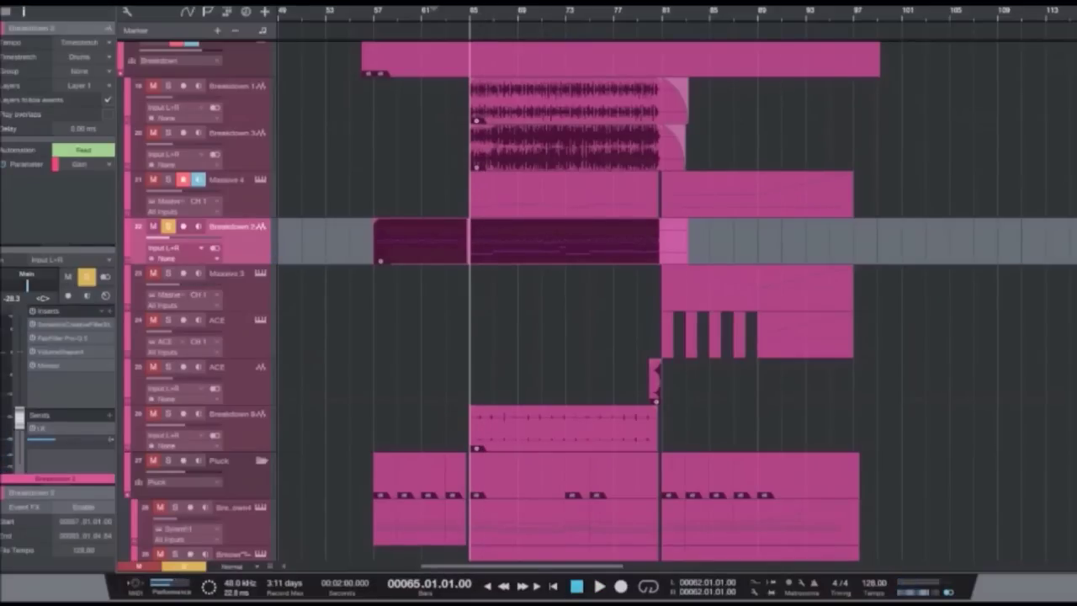
Step: Play the soloed Breakdown 2 track again from bar 65 to bar 68, then turn off its solo
key("space")
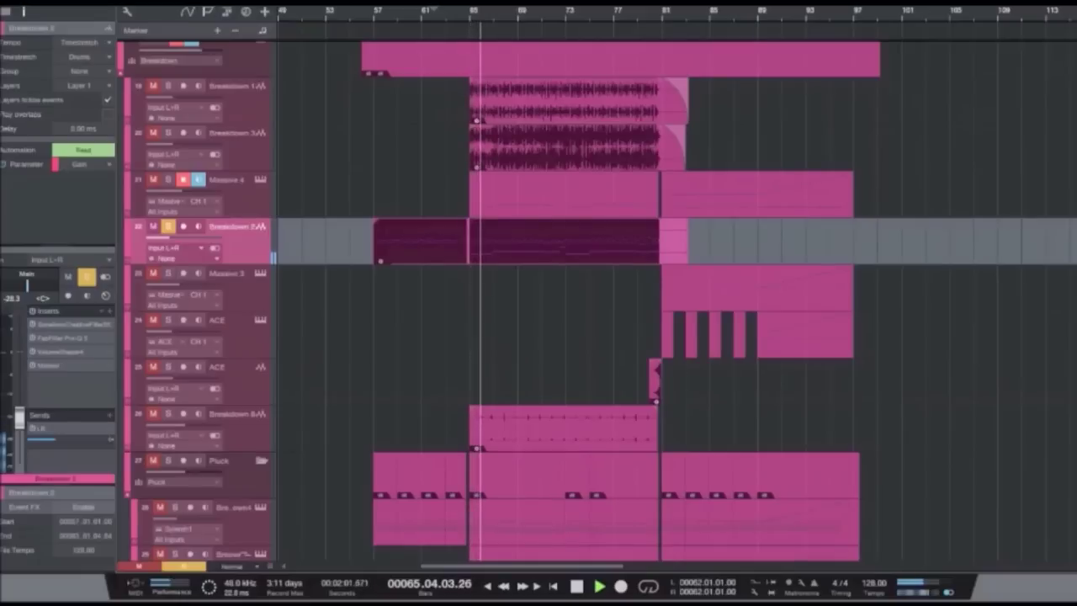
left_click_drag(516, 289, 579, 289)
scroll(579, 289, "down", 3)
scroll(578, 288, "up", 3)
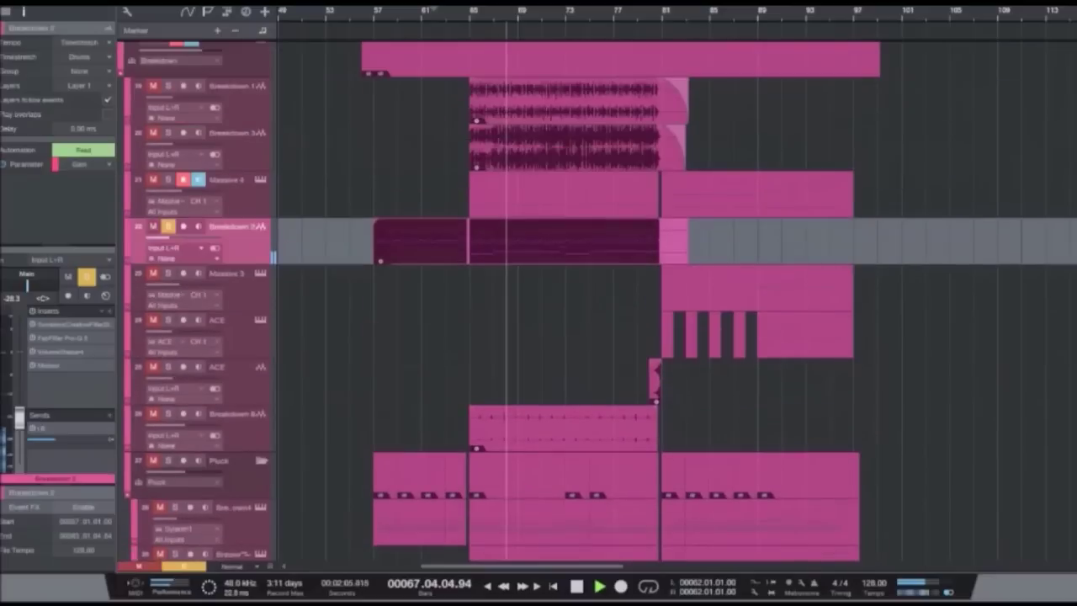
key("space")
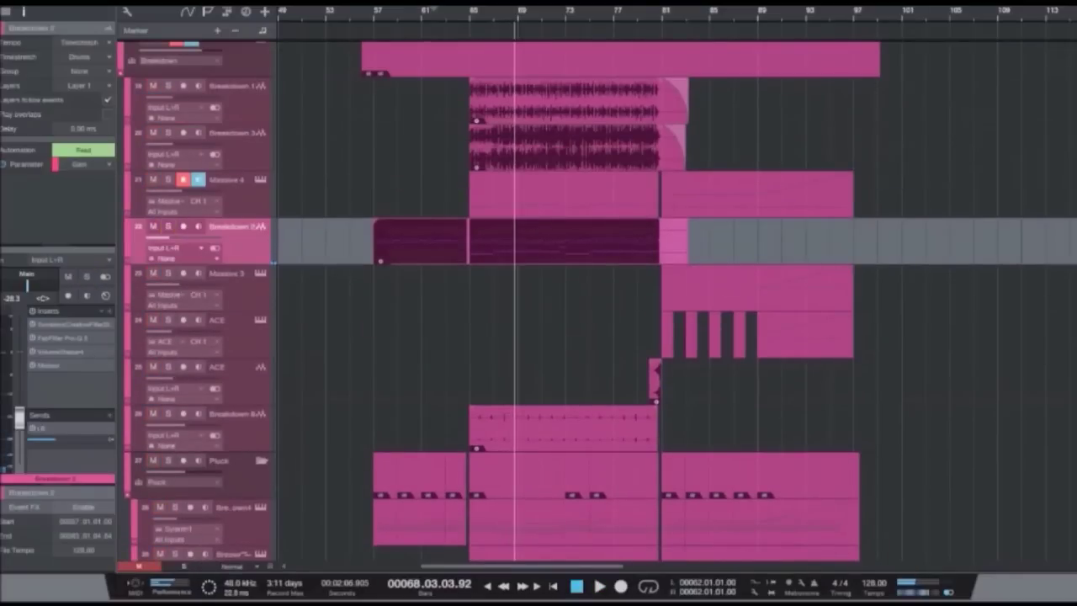
Step: Solo the Breakdown audio track just above the Pluck folder and play its hits from bar 65 in a close-up view
left_click(563, 429)
key("l")
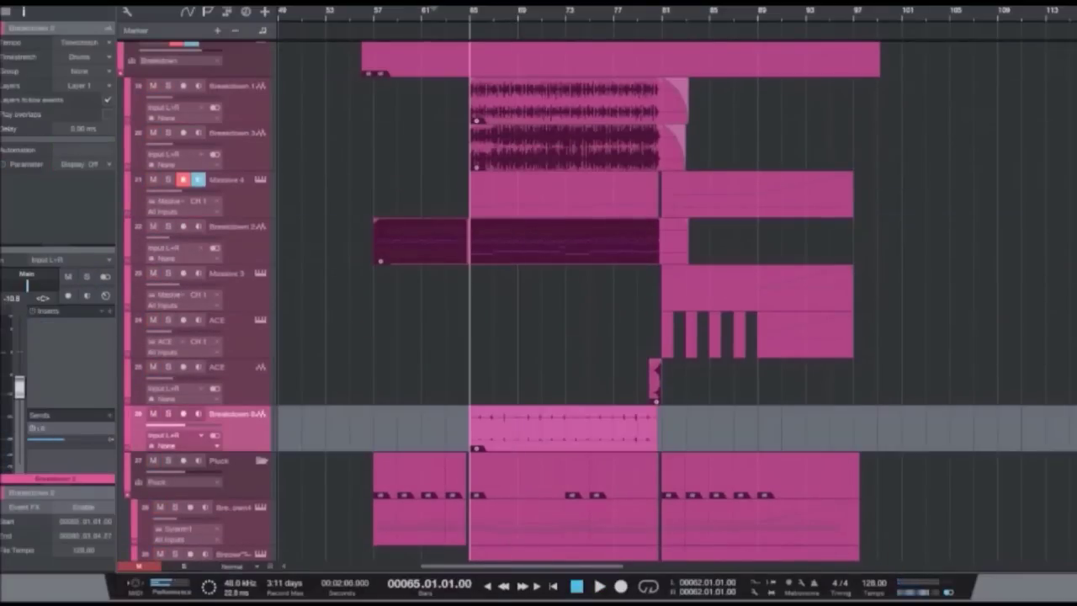
key("e")
key("e")
key("s")
key("e")
key("e")
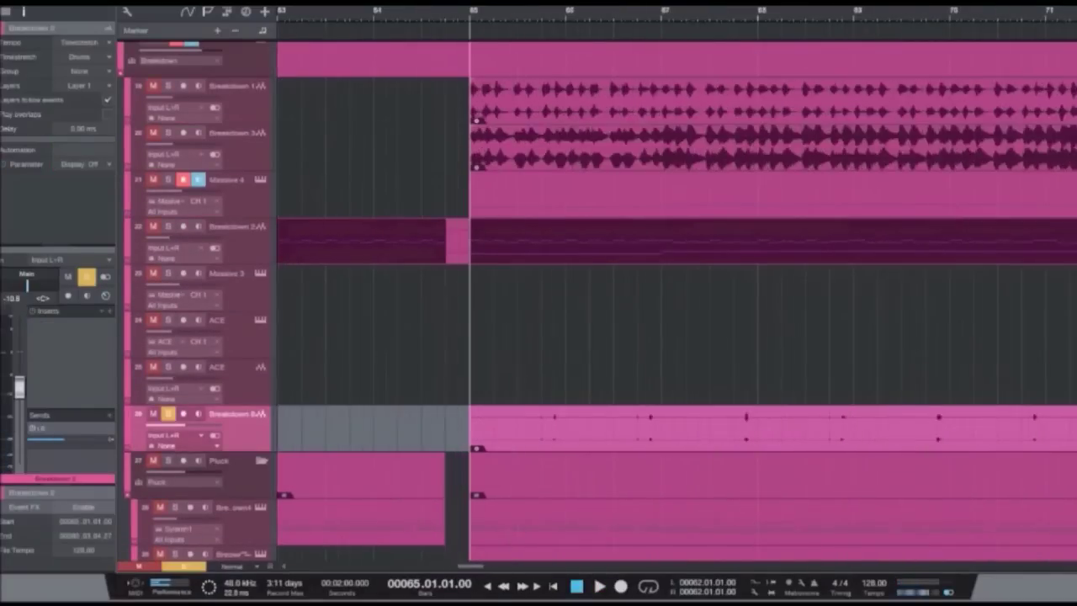
key("space")
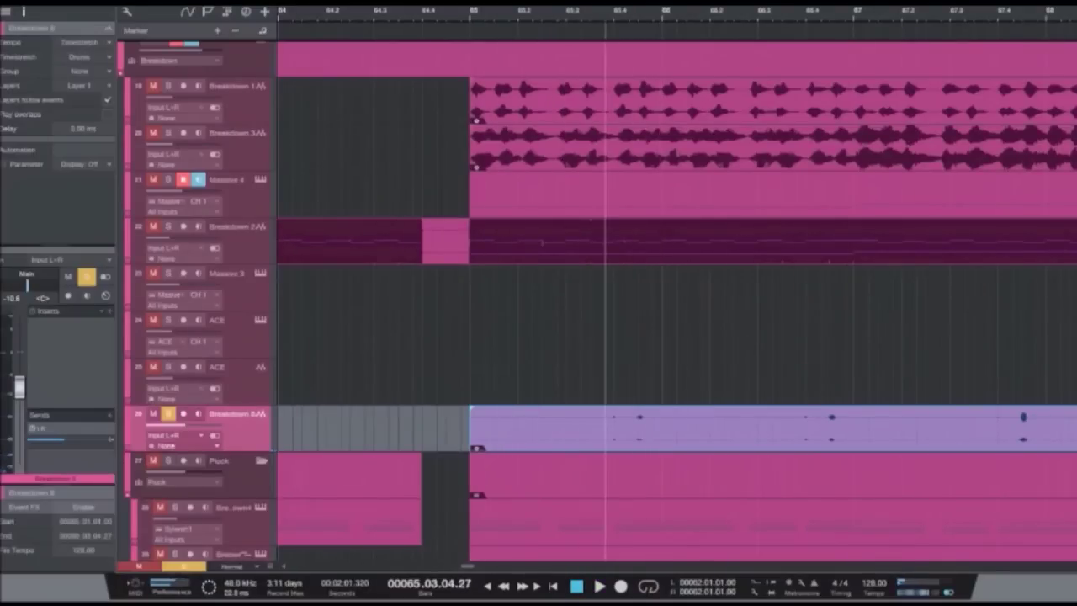
Step: Continue playing the soloed hits up to bar 67 and turn off the track's solo
left_click(613, 13)
left_click_drag(613, 337, 638, 425)
key("space")
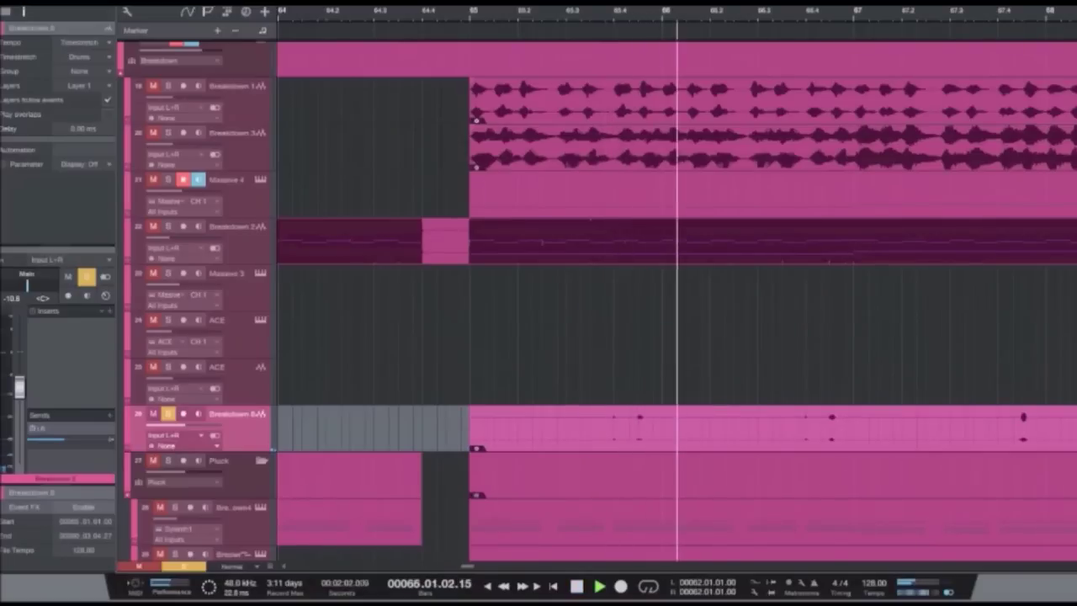
key("space")
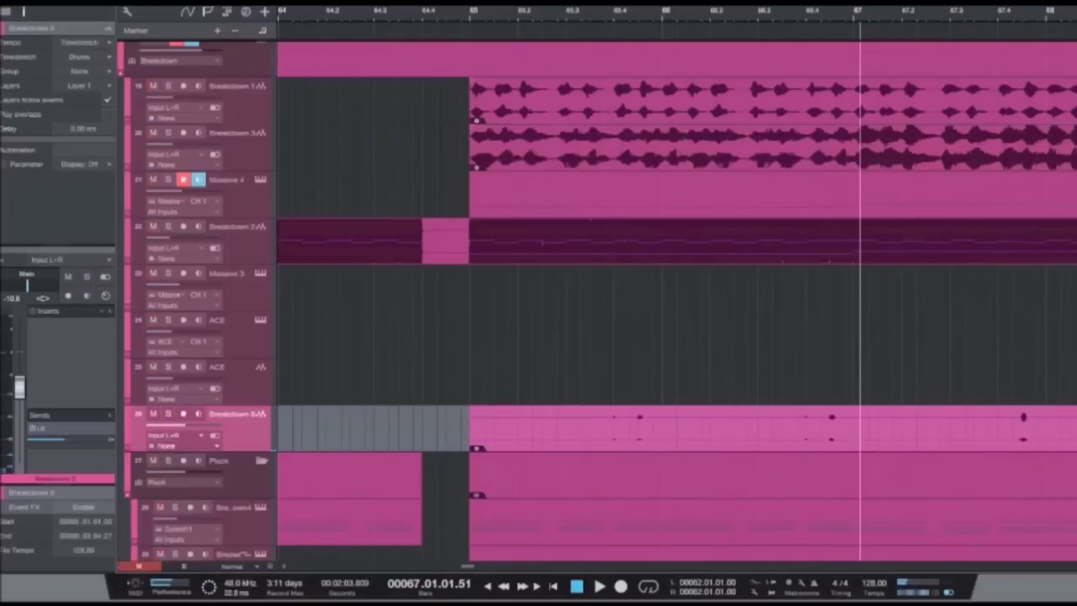
Step: Return the playhead to bar 65, solo the Breakdown 9 track below Guitar and play it briefly
left_click(582, 13)
left_click_drag(493, 286, 567, 337)
left_click_drag(606, 286, 759, 387)
key("l")
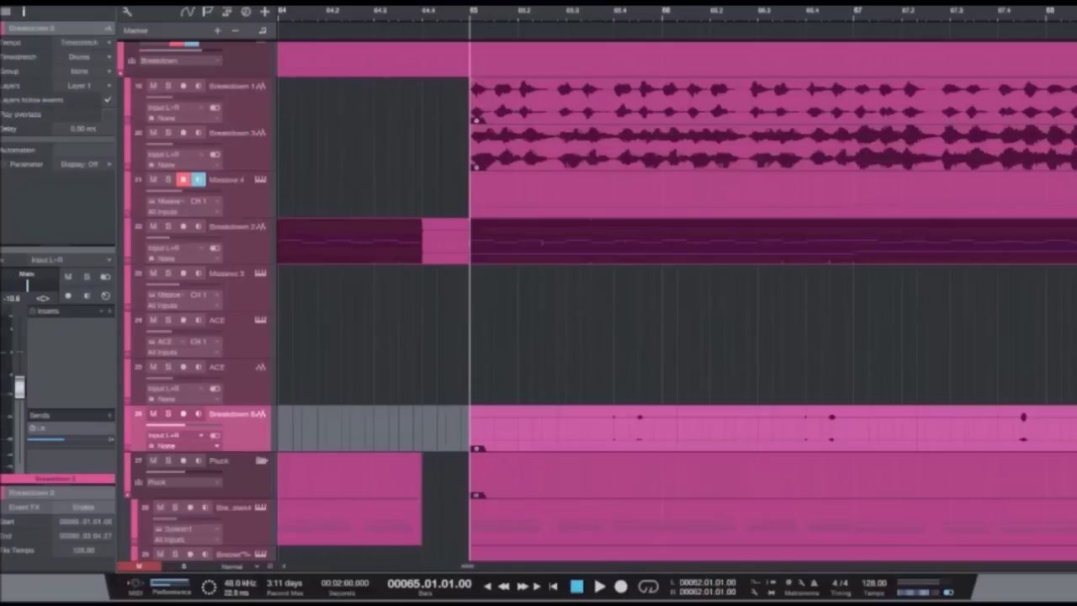
key("space")
key("space")
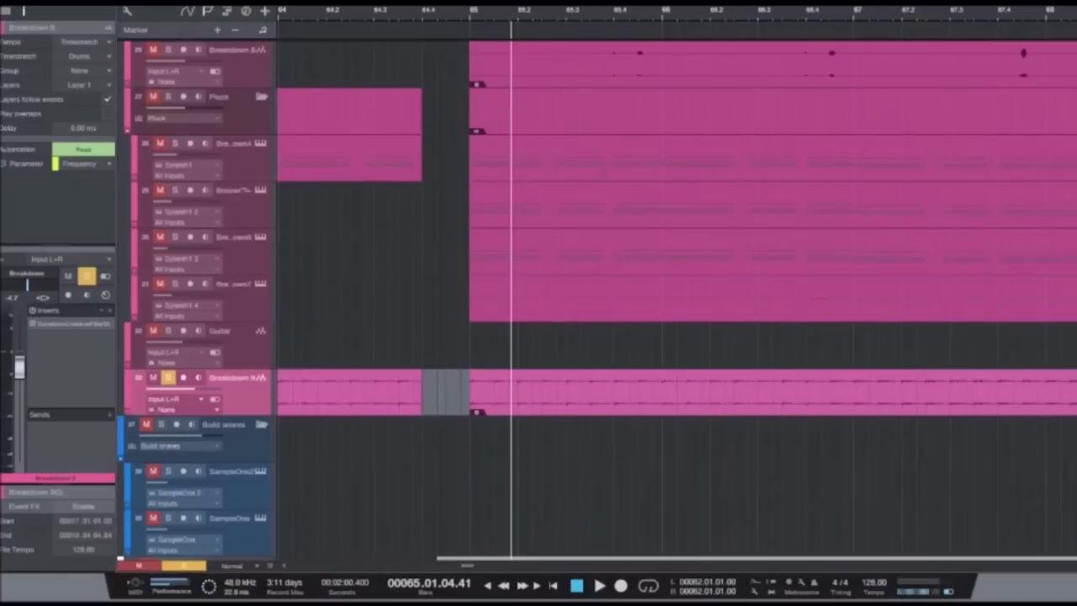
Step: Play the soloed Breakdown 9 track onward from bar 65 in a wider timeline view, then turn off its solo
key("space")
key("w")
key("w")
key("w")
key("w")
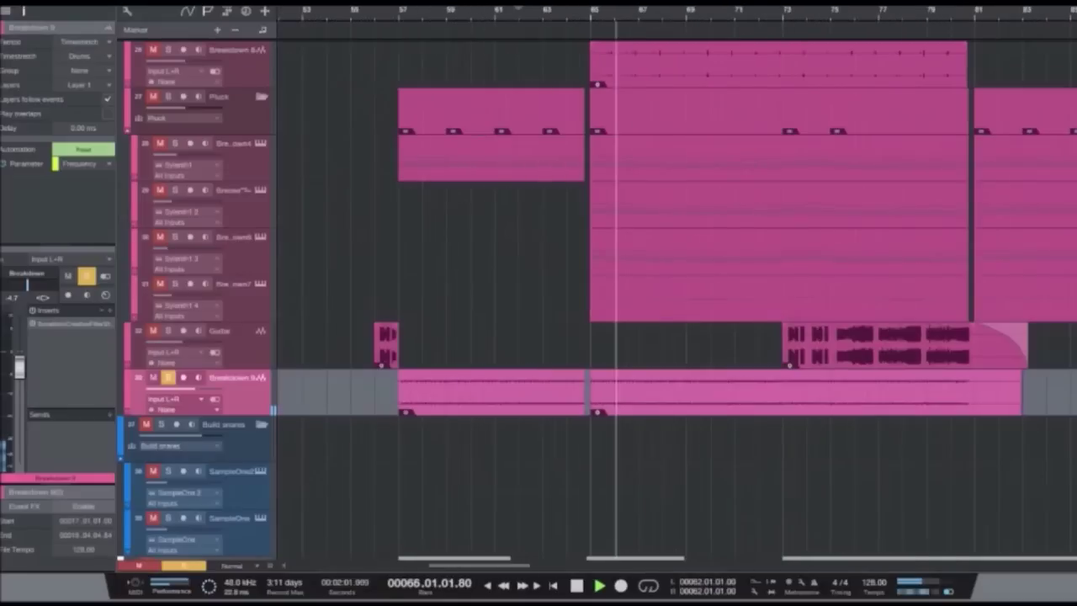
scroll(626, 294, "up", 2)
scroll(626, 295, "down", 2)
key("space")
Step: Place the playhead at bar 73 where the guitar part begins and solo the Guitar track
left_click(700, 12)
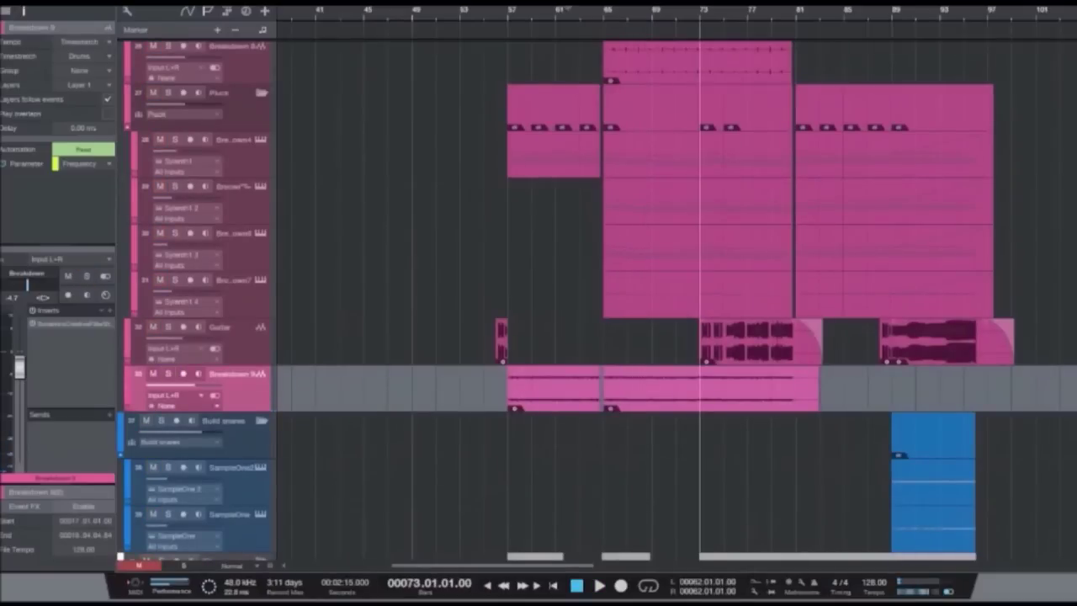
key("e")
key("e")
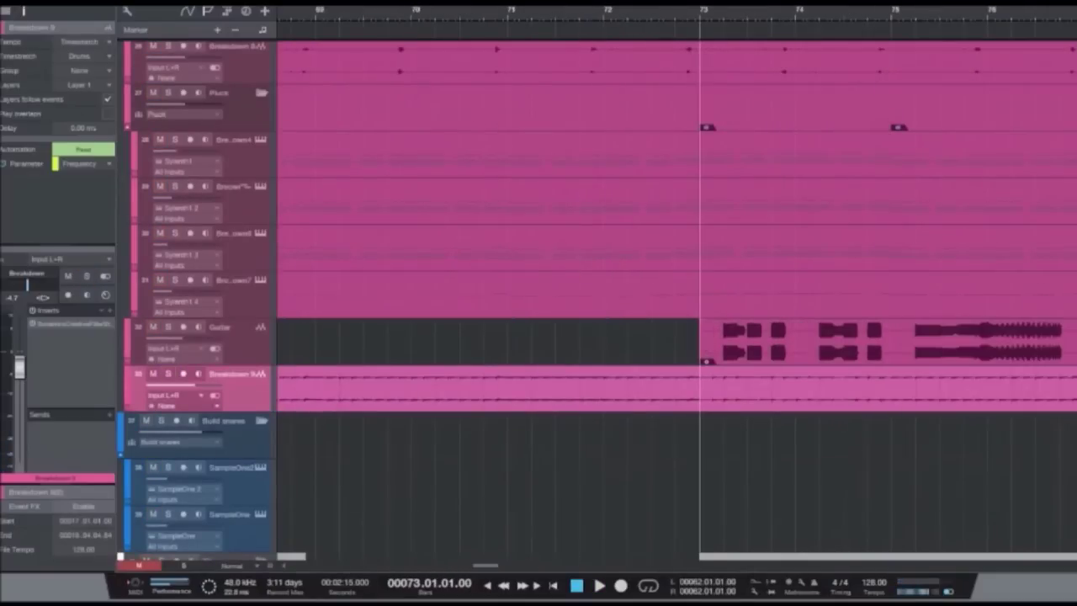
key("Up")
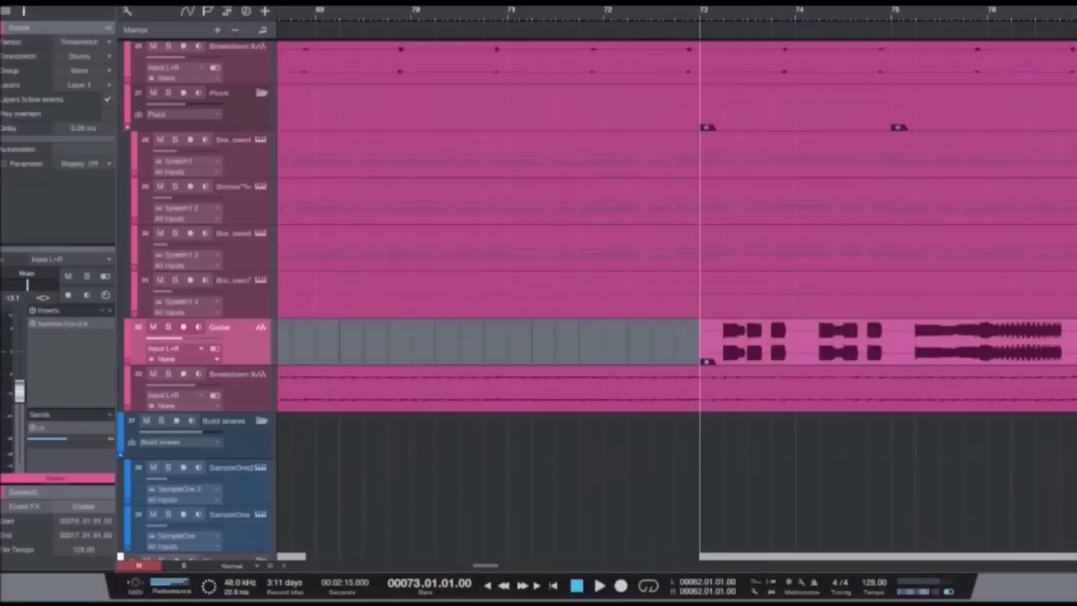
key("s")
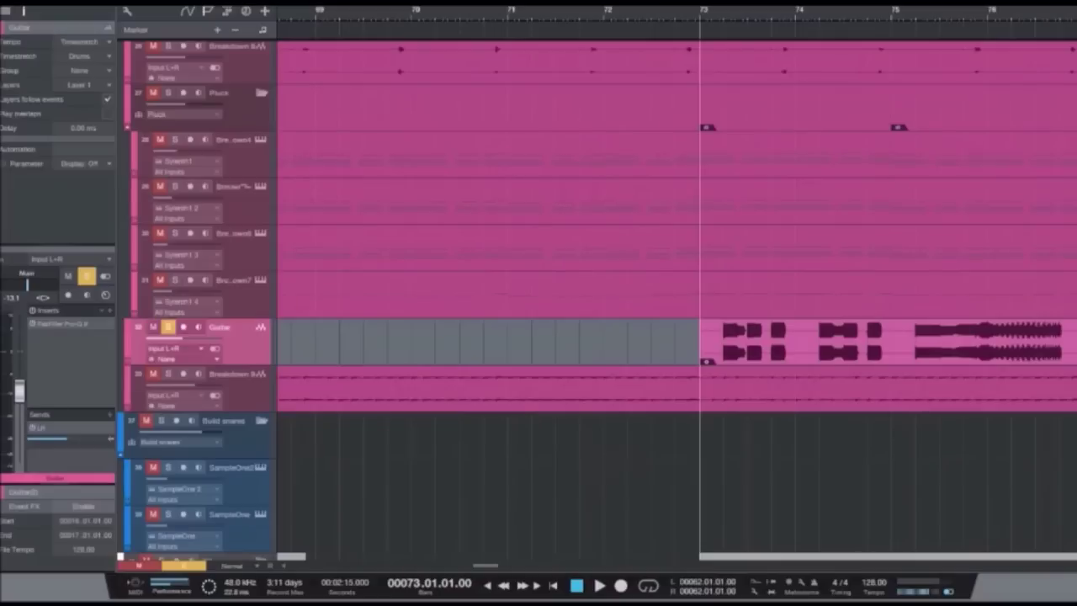
Step: Play the soloed Guitar track from bar 73 to bar 76 and turn off its solo
key("w")
key("space")
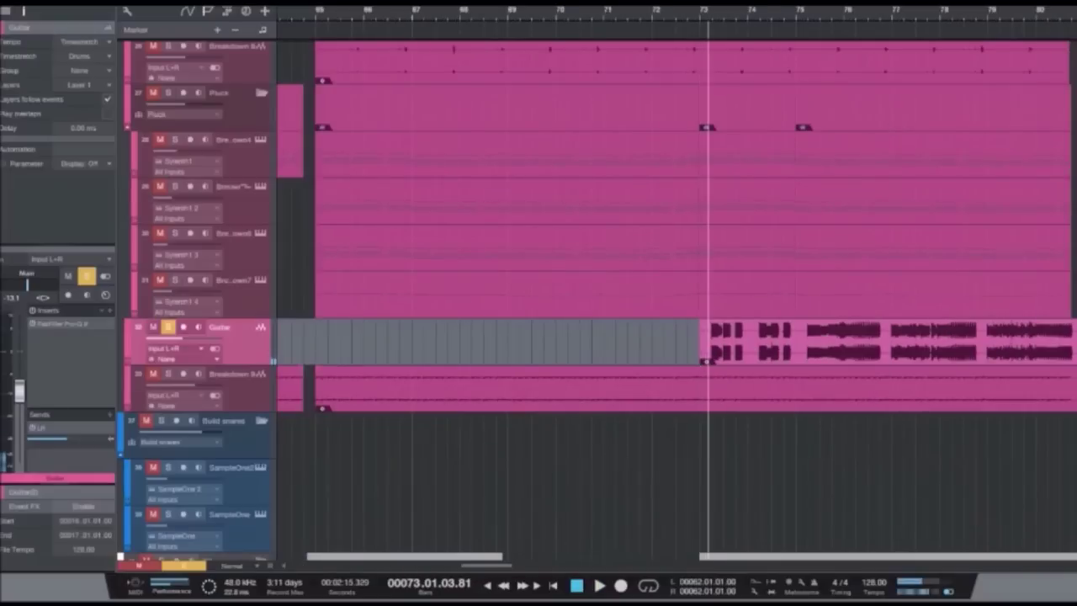
key("space")
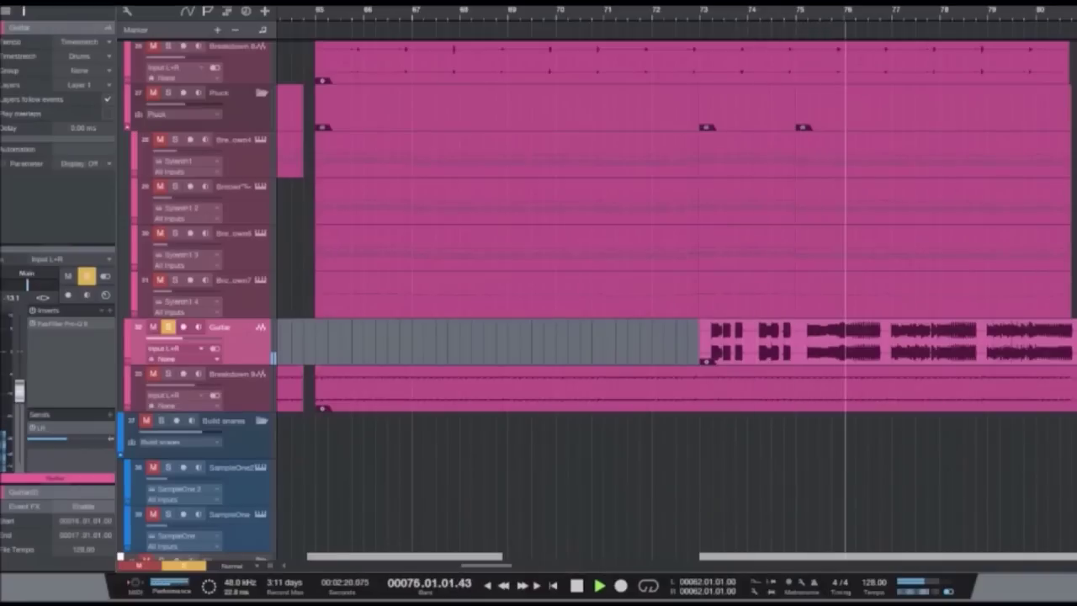
key("space")
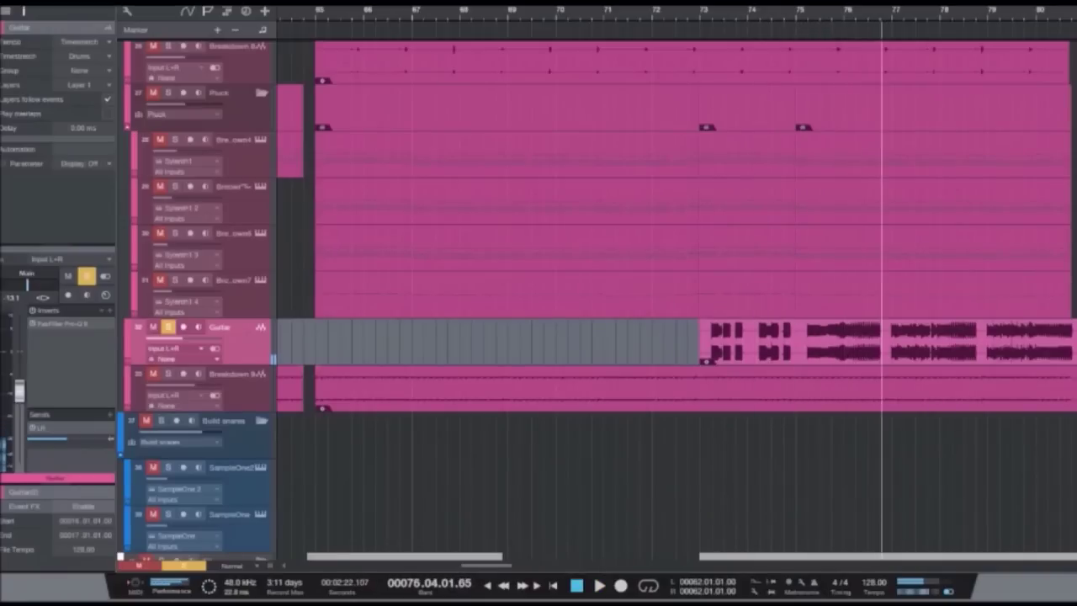
key("s")
Step: Return the playhead to bar 57 and bring the FX tracks into view across the whole song
key("w")
key("w")
scroll(676, 300, "down", 5)
scroll(589, 303, "up", 3)
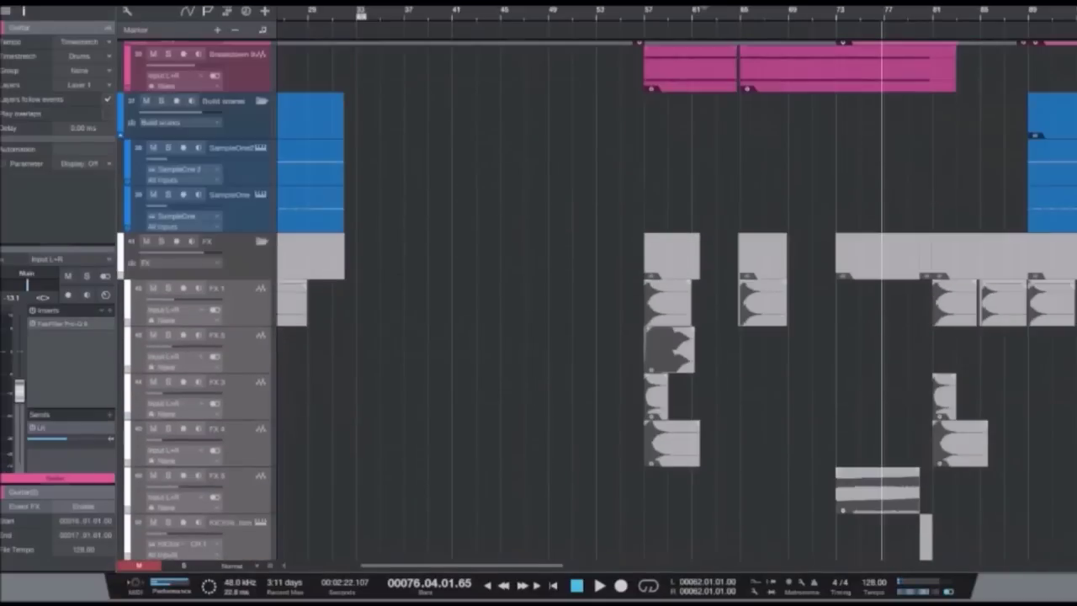
key("KP_0")
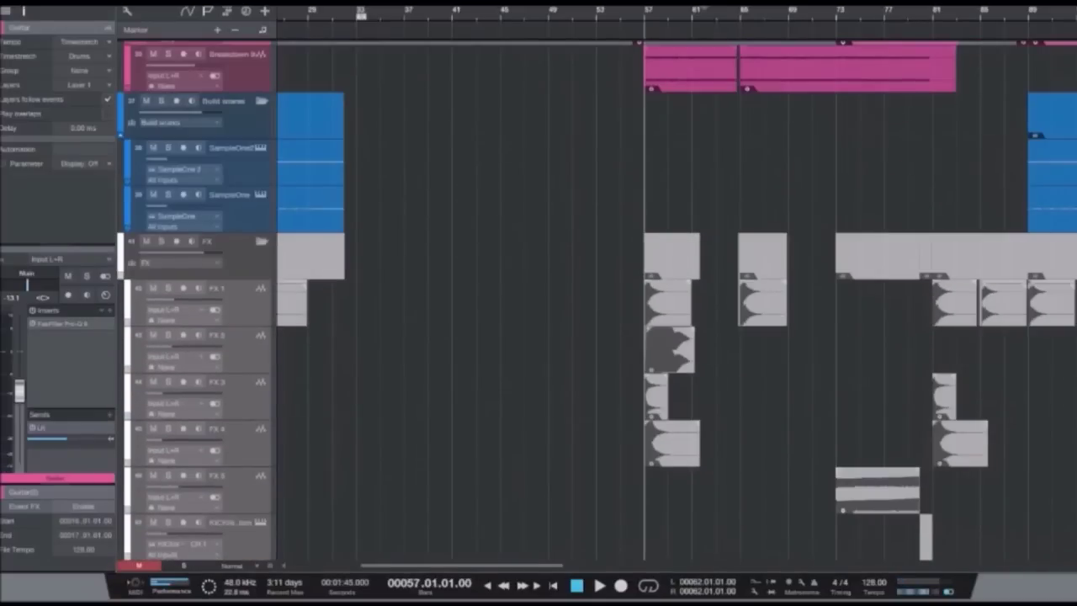
key("w")
key("w")
scroll(677, 299, "down", 3)
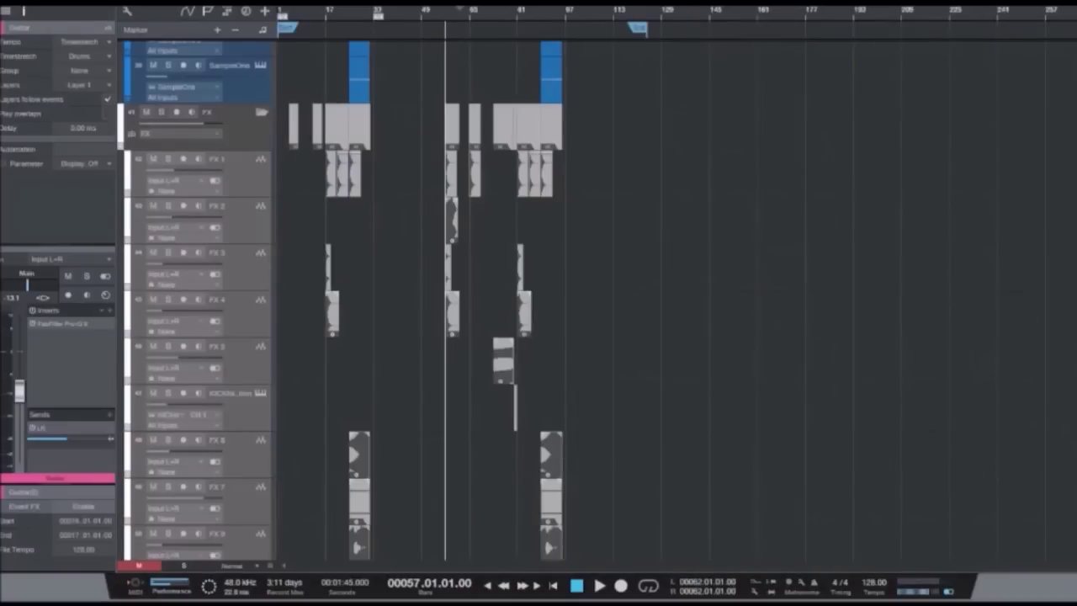
Step: Solo the FX folder and play it from about bar 24 into the build, with the timeline enlarged around the playhead
left_click(162, 111)
left_click(347, 11)
key("space")
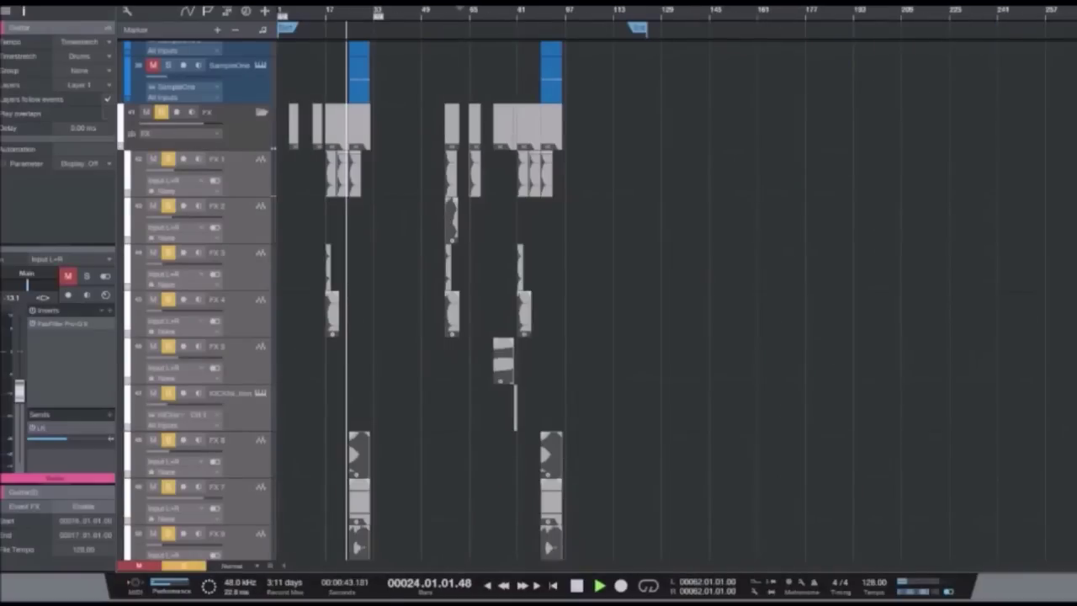
key("e")
key("e")
key("e")
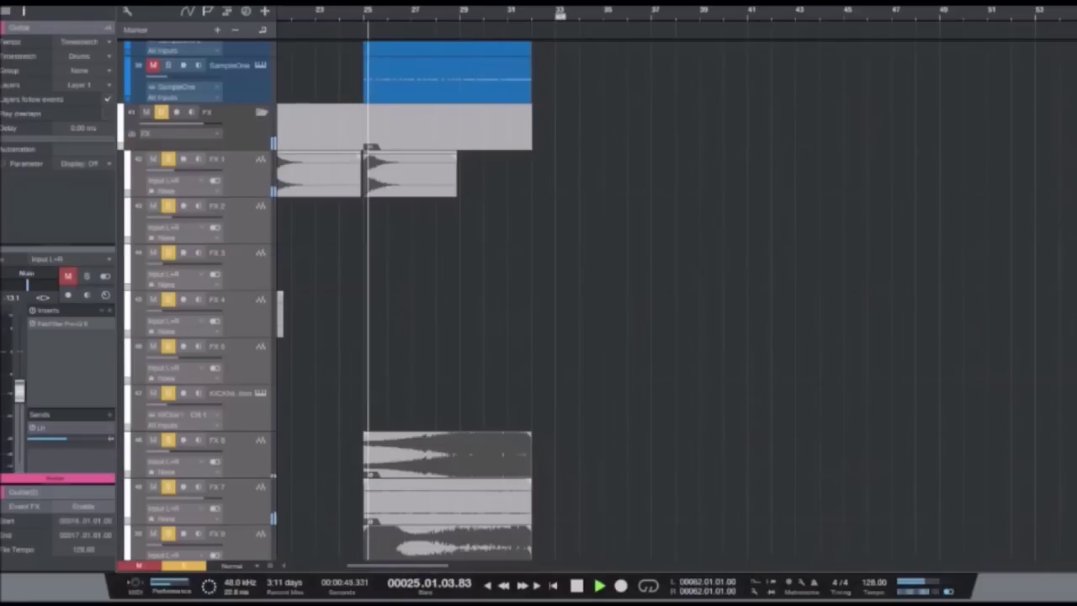
Step: Stop playback at bar 26 and look over the clips on the FX tracks around the build
key("space")
scroll(676, 300, "down", 3)
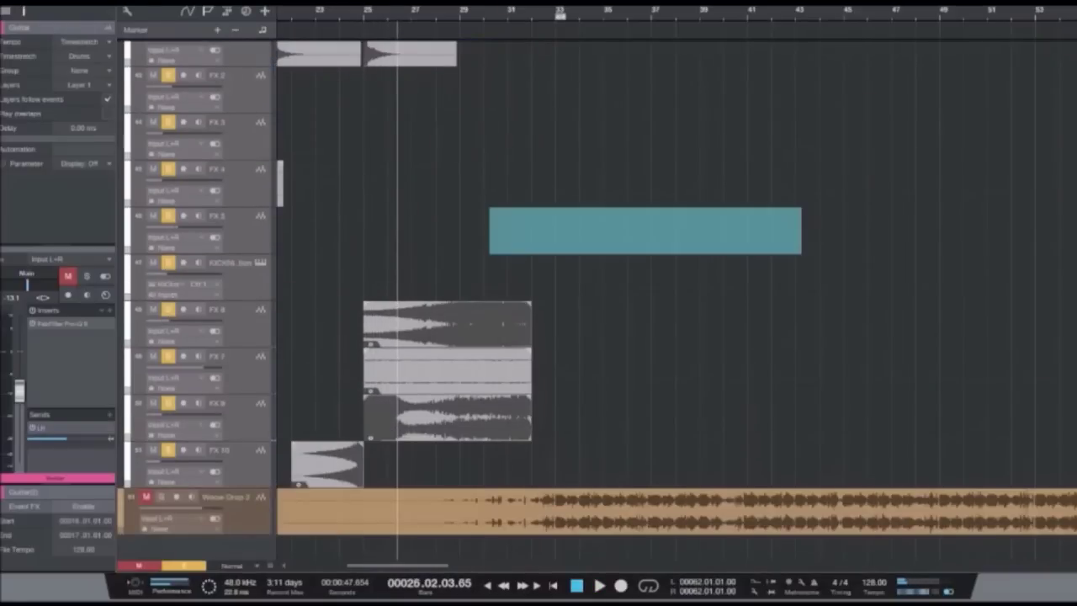
key("w")
scroll(676, 300, "up", 4)
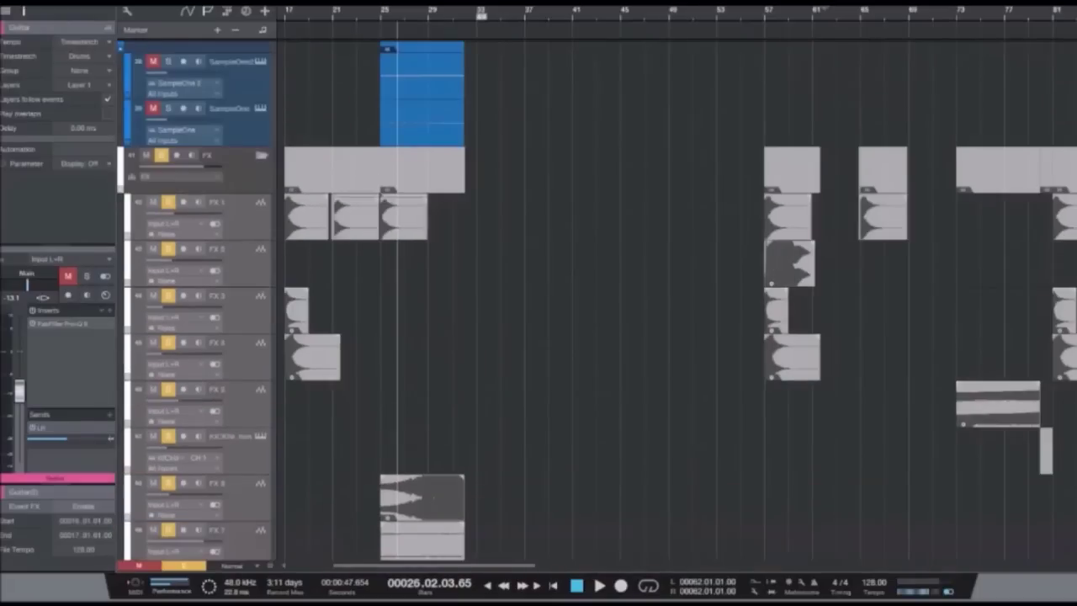
scroll(676, 300, "down", 4)
left_click_drag(285, 220, 596, 429)
left_click_drag(284, 429, 440, 383)
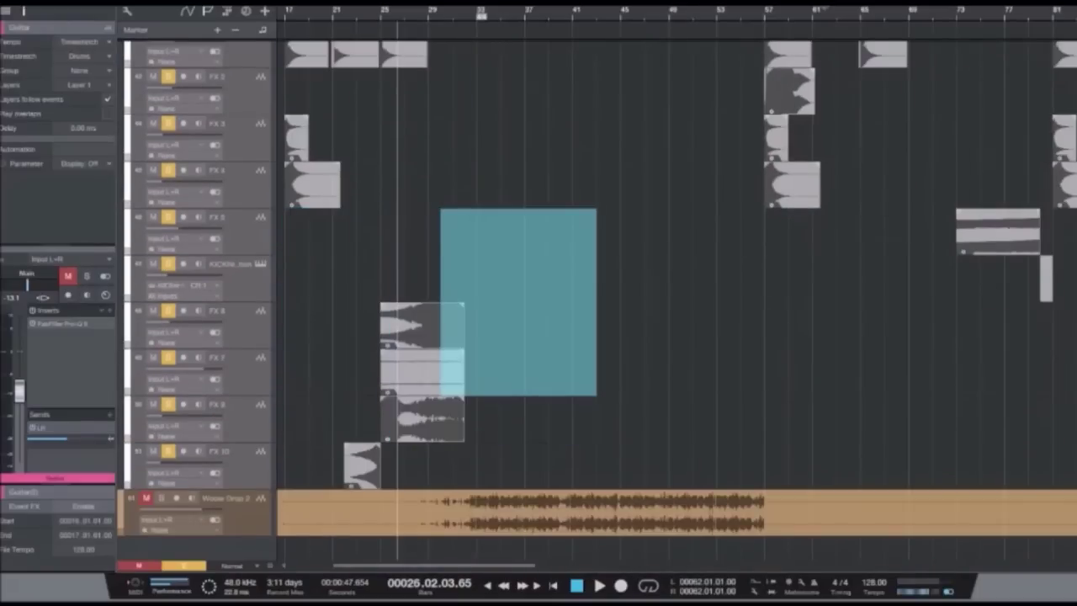
scroll(440, 383, "up", 3)
scroll(673, 303, "down", 3)
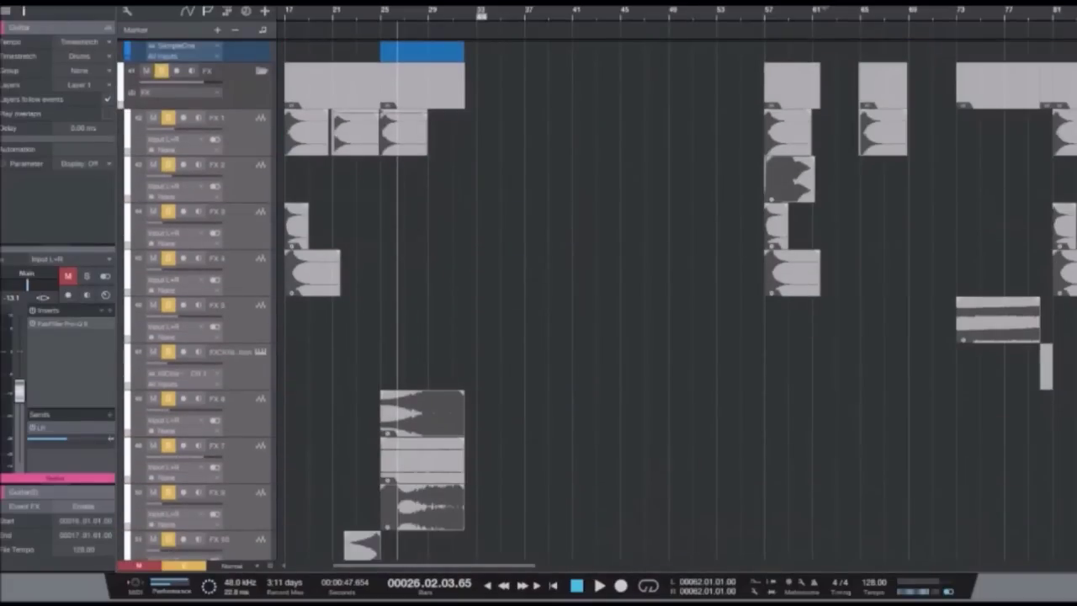
Step: Show more of the song and play the soloed FX folder from bar 26 to bar 32
key("w")
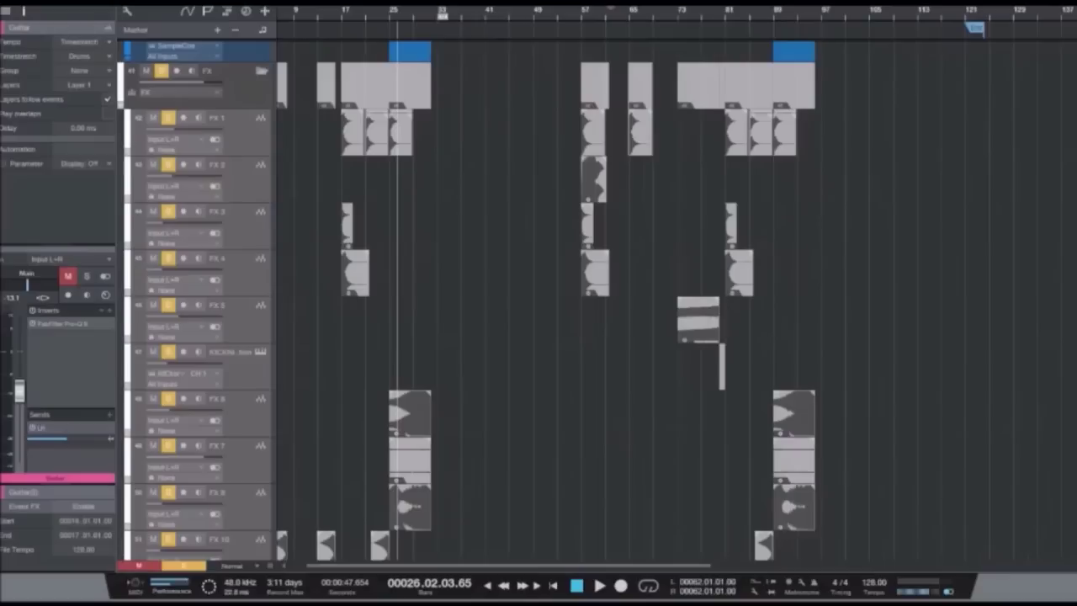
key("space")
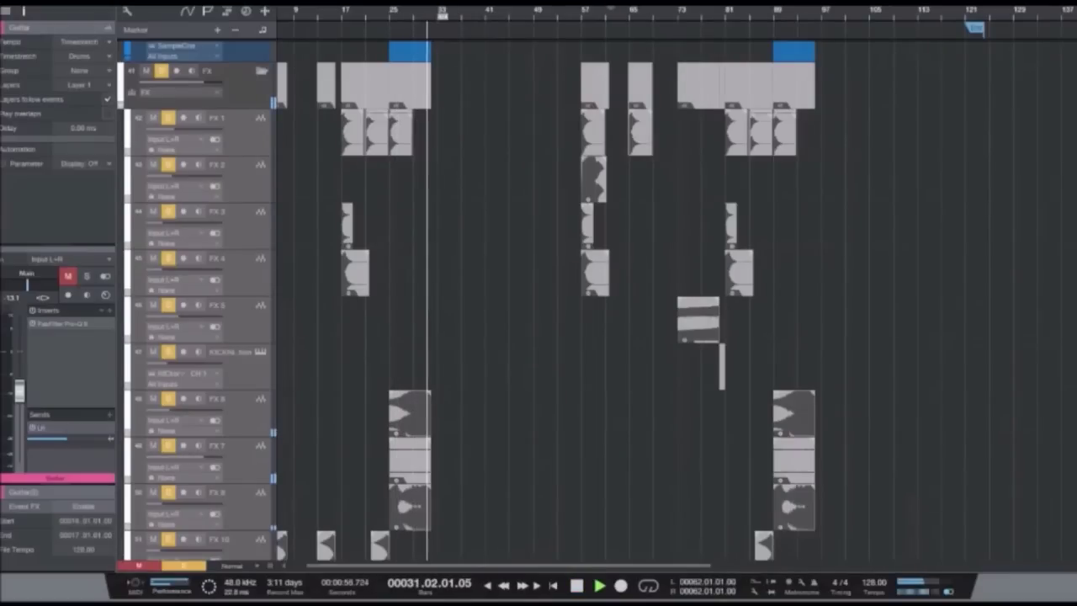
key("space")
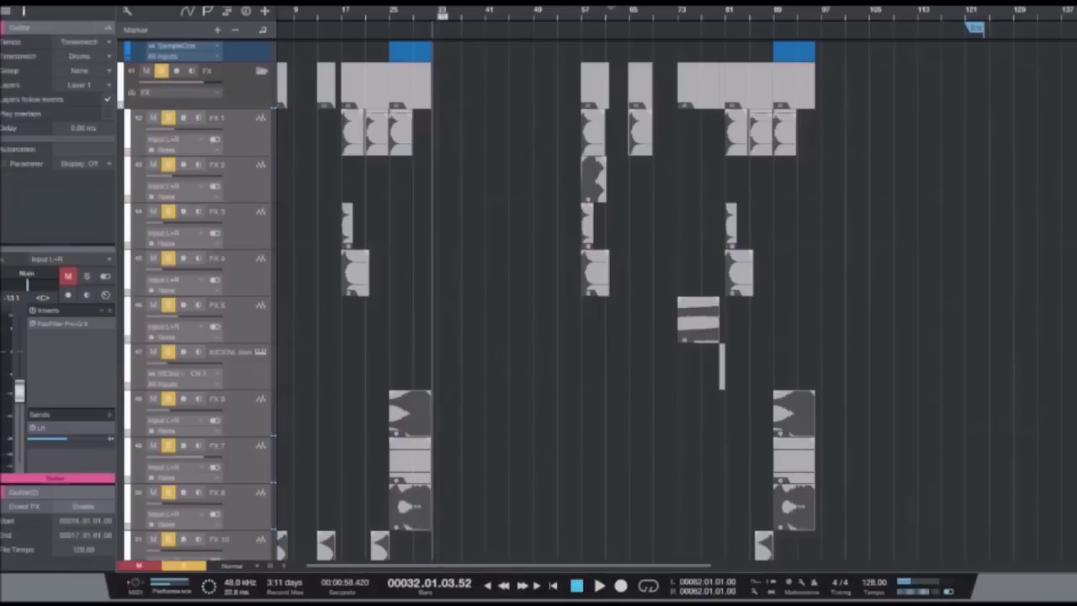
Step: Solo the Build snares folder instead of the FX and play it from bar 26 to bar 27, with the timeline enlarged
scroll(589, 295, "up", 4)
scroll(589, 294, "up", 3)
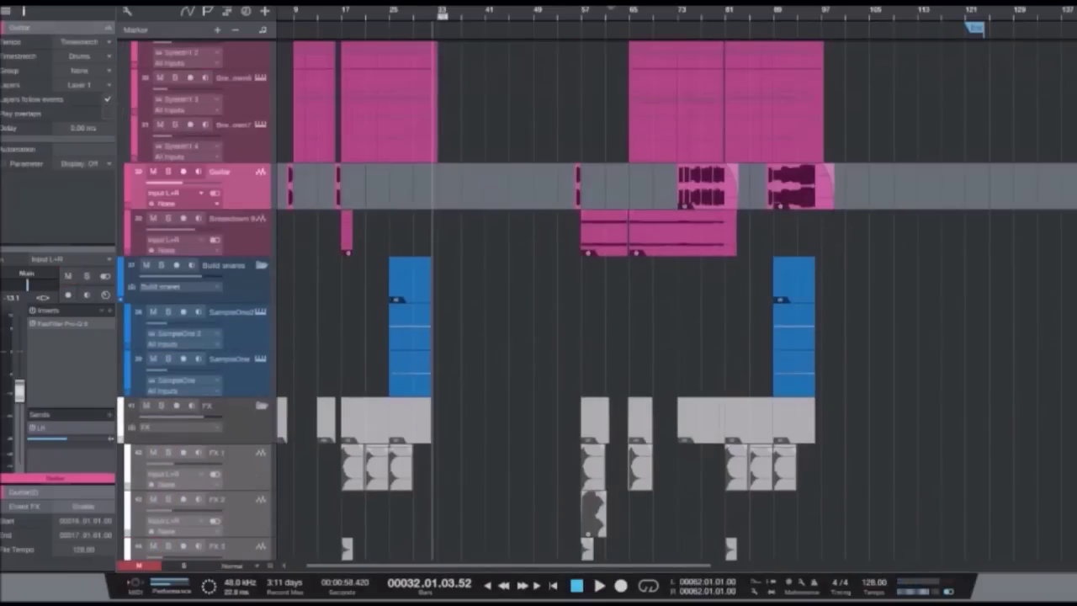
left_click(161, 265)
left_click(396, 12)
key("space")
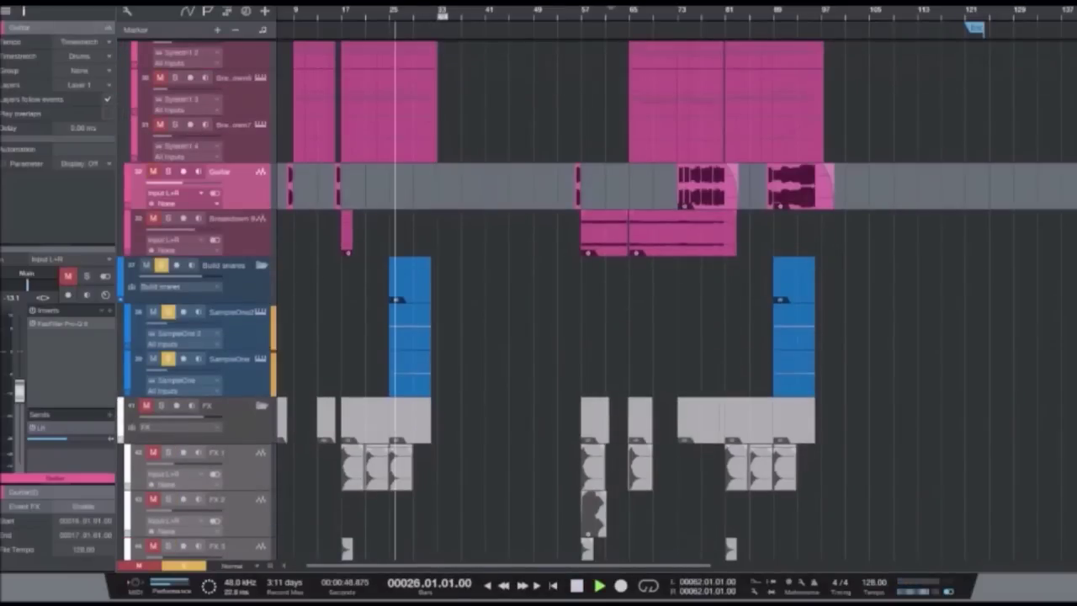
key("e")
key("e")
key("e")
key("space")
Step: Leave only the SampleOne 2 build snare soloed and play it briefly from bar 25
left_click(169, 359)
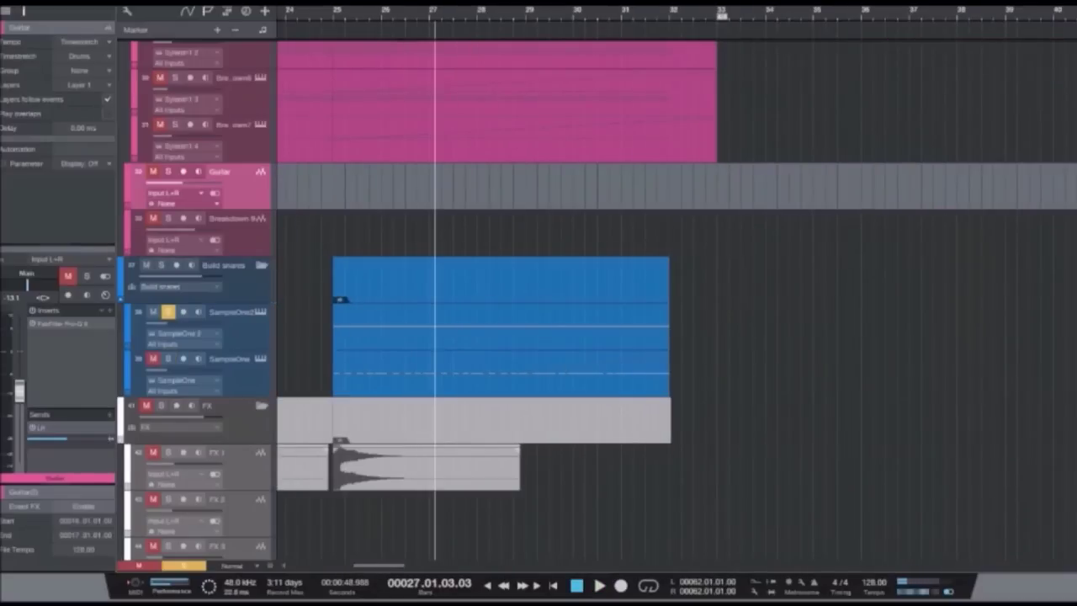
left_click(334, 12)
key("space")
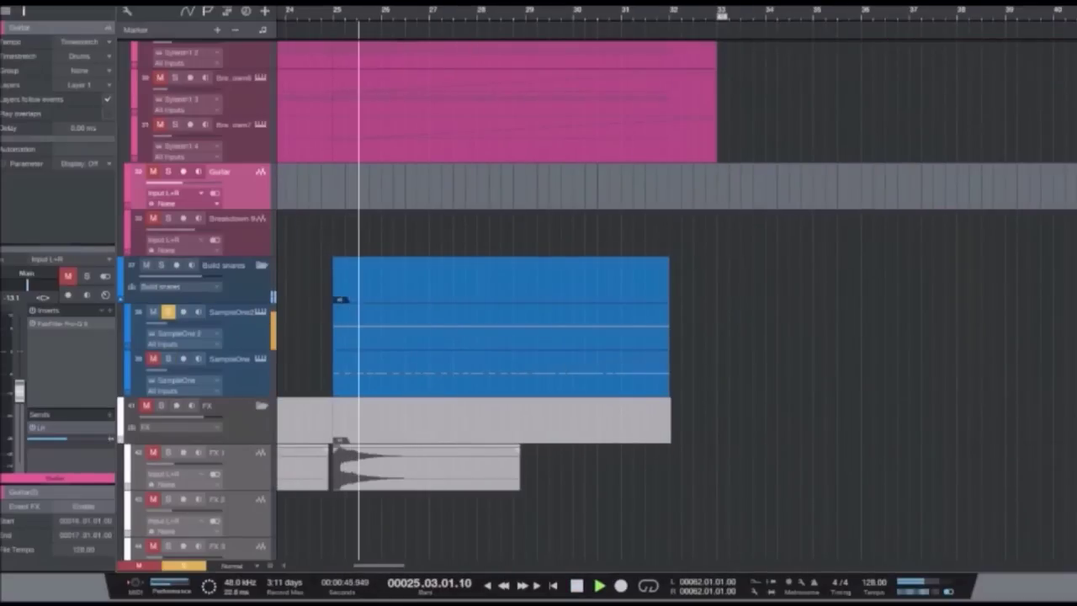
key("space")
Step: Solo the SampleOne build snare instead and play it from bar 25, then from about bar 29 to bar 32
left_click(168, 359)
left_click(169, 311)
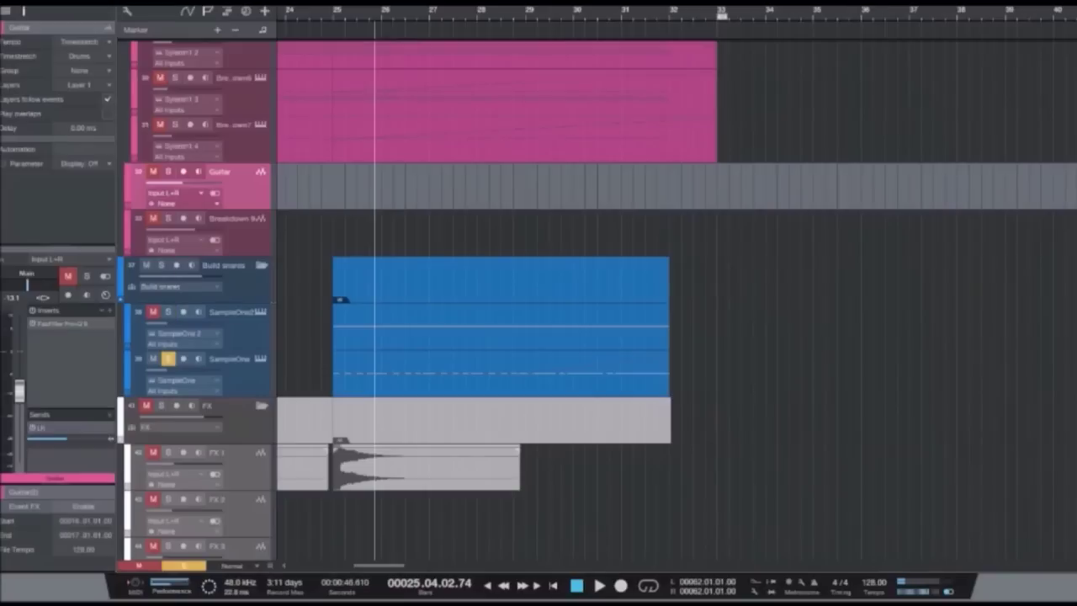
key("KP_0")
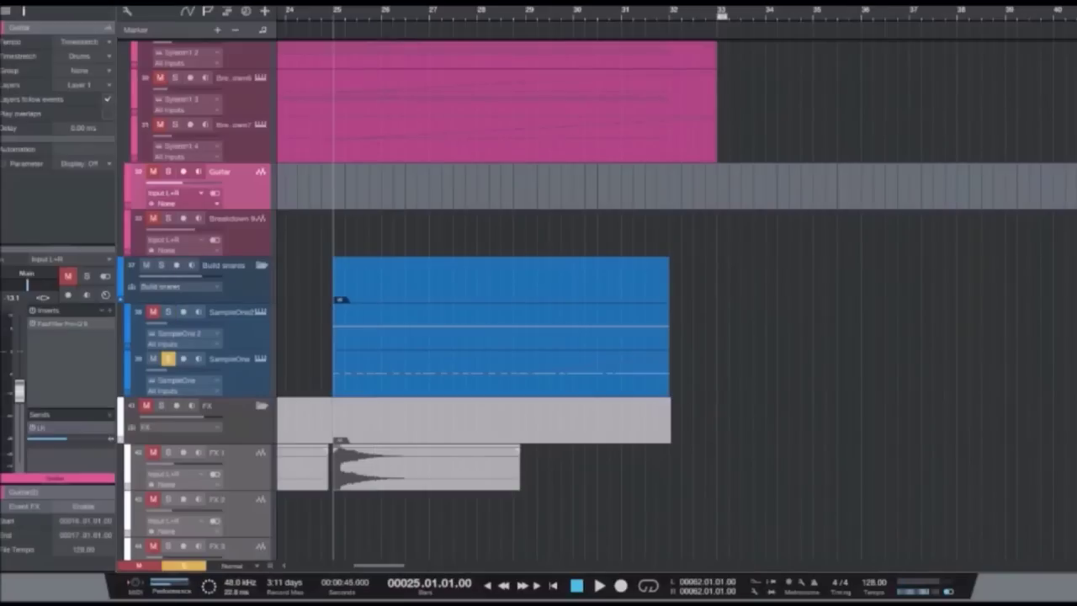
key("space")
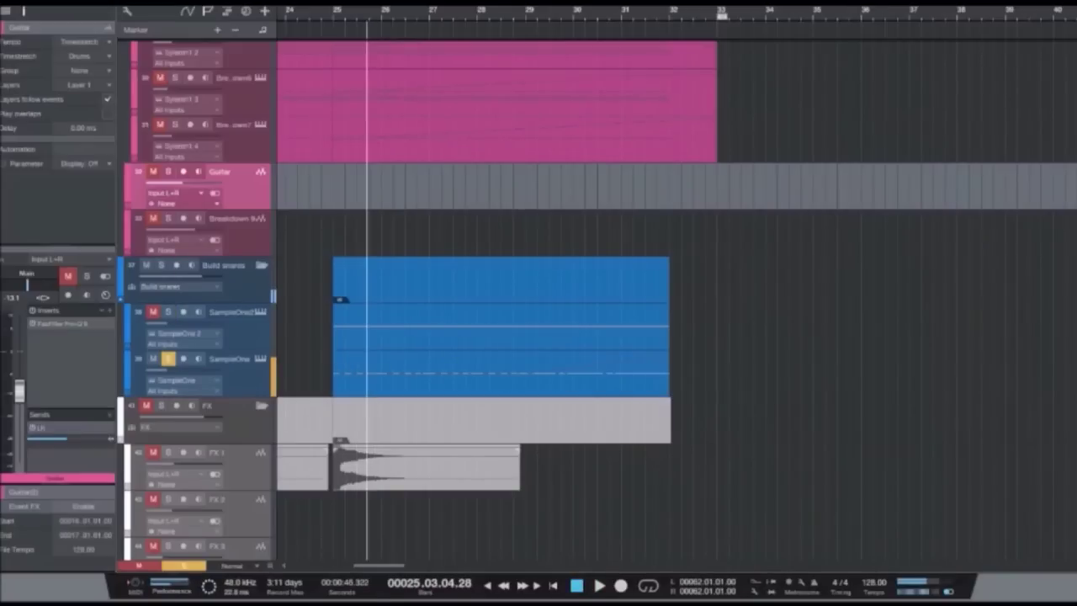
left_click(537, 13)
key("space")
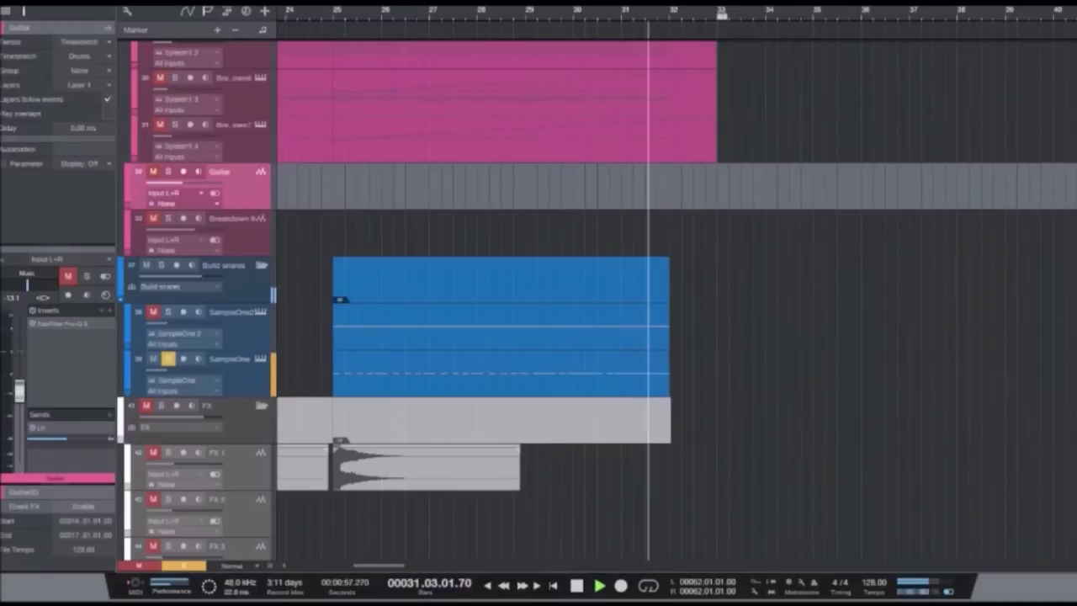
key("space")
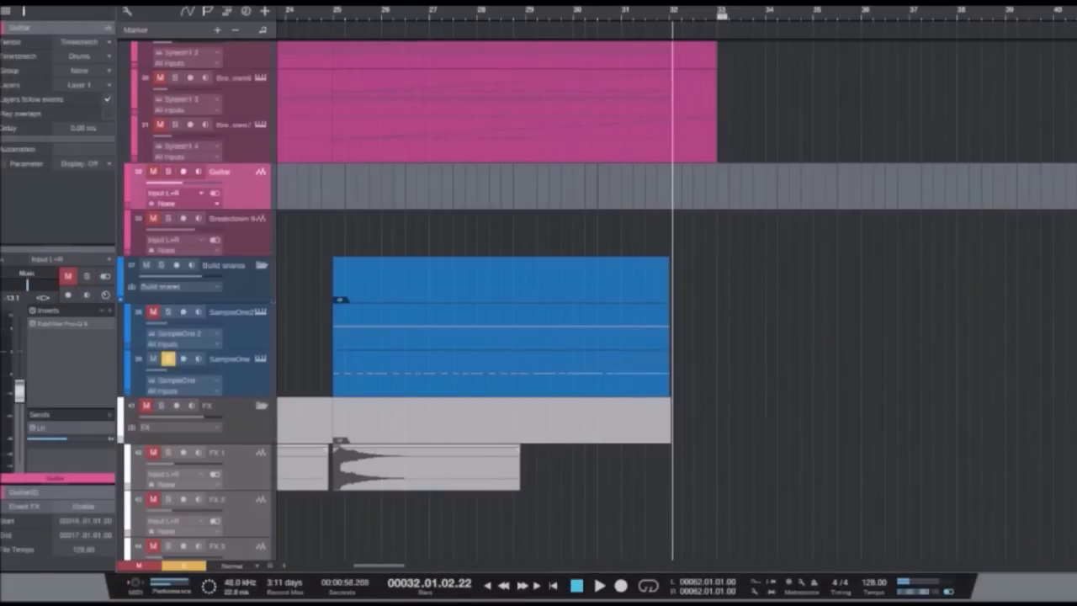
Step: Turn off the SampleOne solo and place the playhead at bar 21 with the Drums tracks enlarged
left_click(168, 358)
key("w")
scroll(595, 302, "up", 10)
key("w")
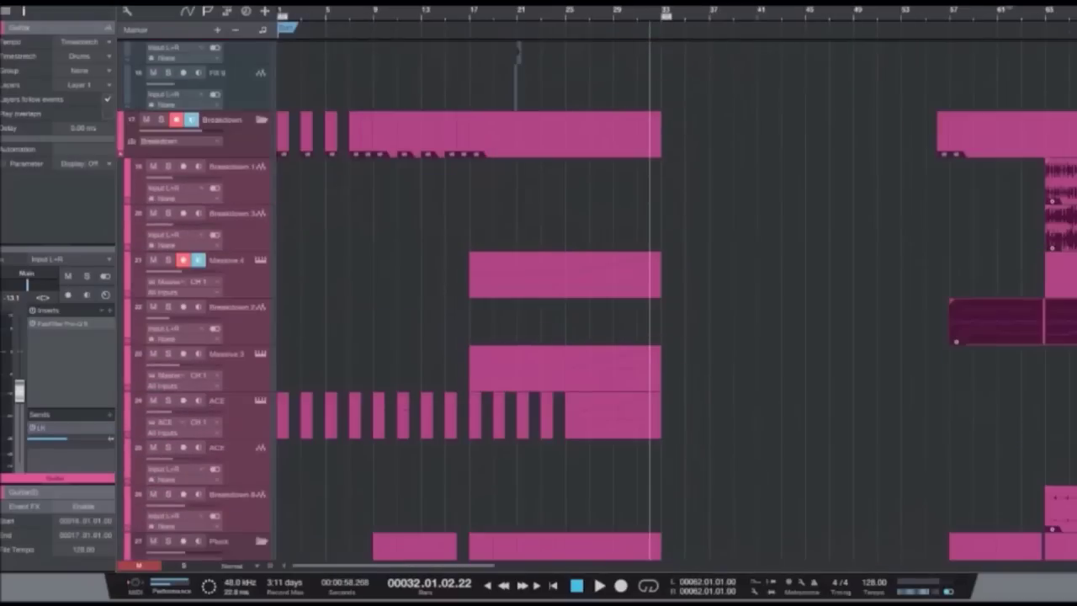
scroll(596, 301, "up", 8)
key("e")
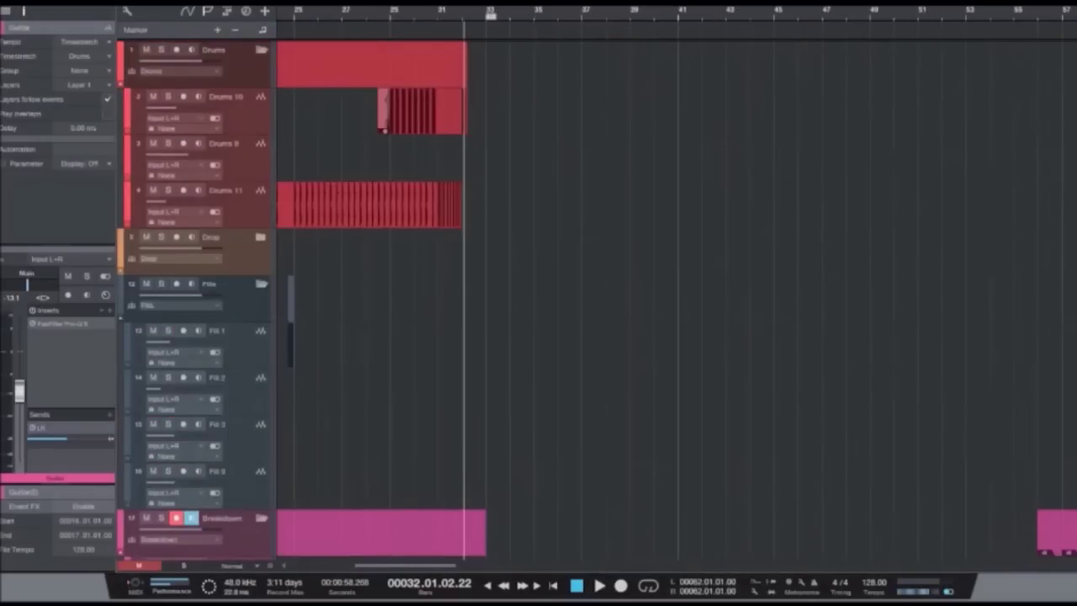
key("w")
left_click(333, 12)
key("e")
key("e")
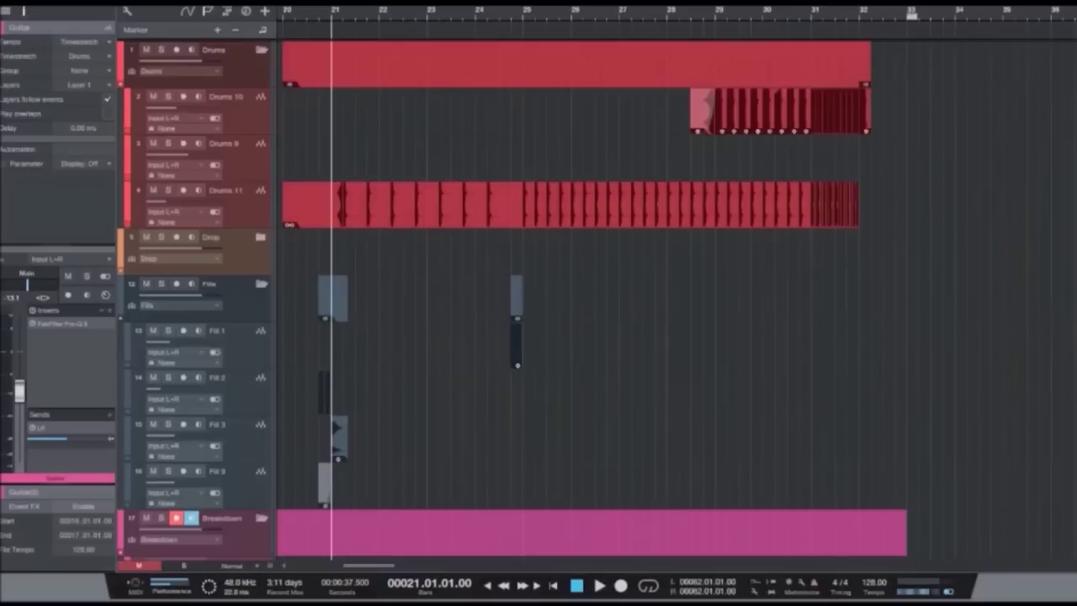
Step: Solo the Drums 11 track, play it from bar 21 into bar 22, and turn off its solo
left_click(169, 191)
key("space")
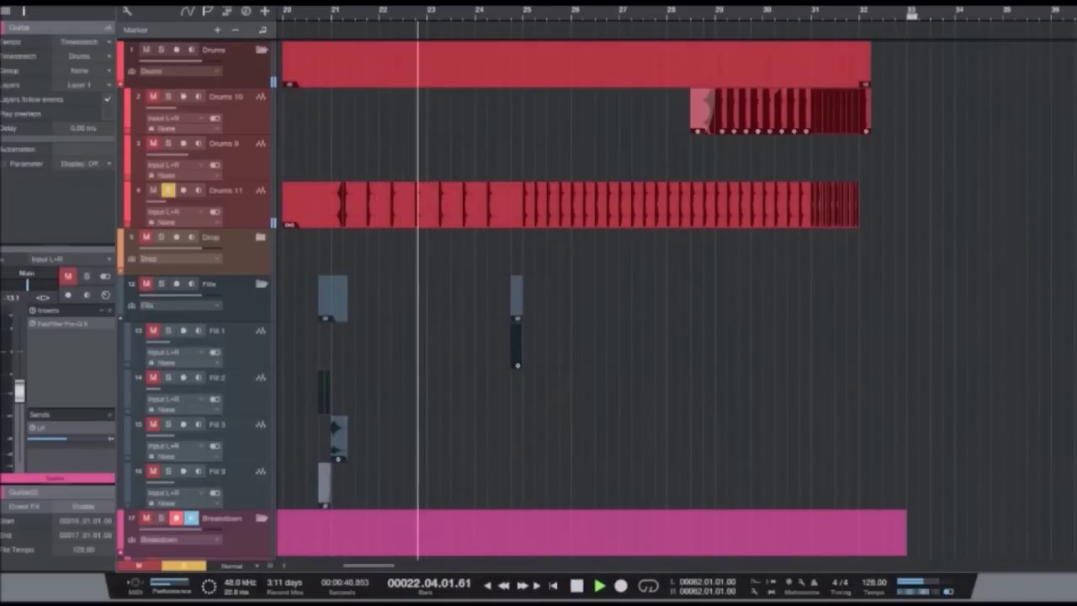
key("space")
left_click(226, 191)
key("s")
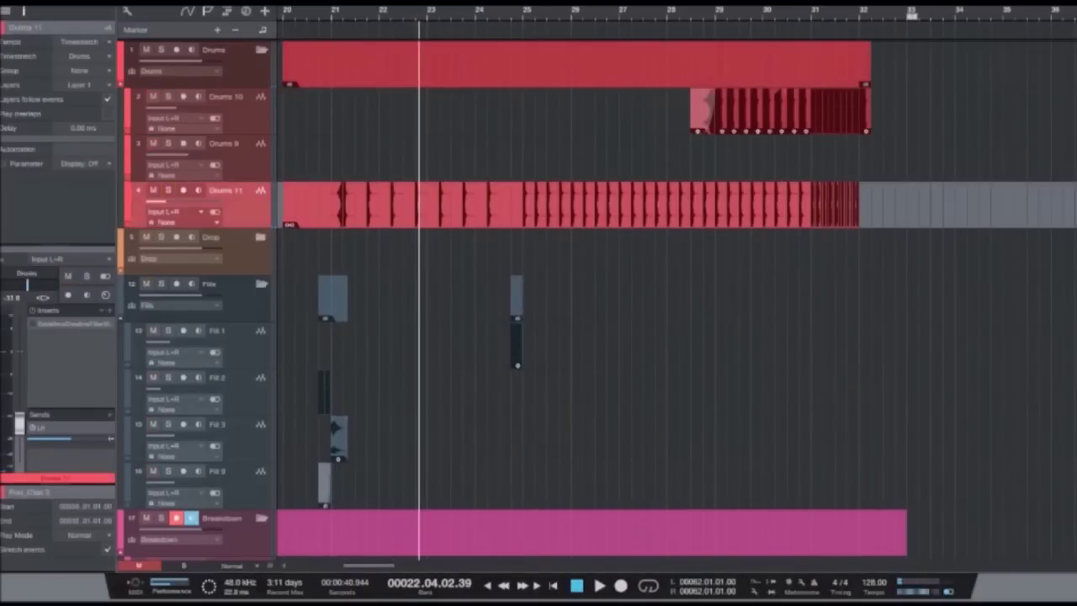
Step: Solo the Drums 10 track and play it from beat 4 of bar 28 to bar 32
left_click(704, 12)
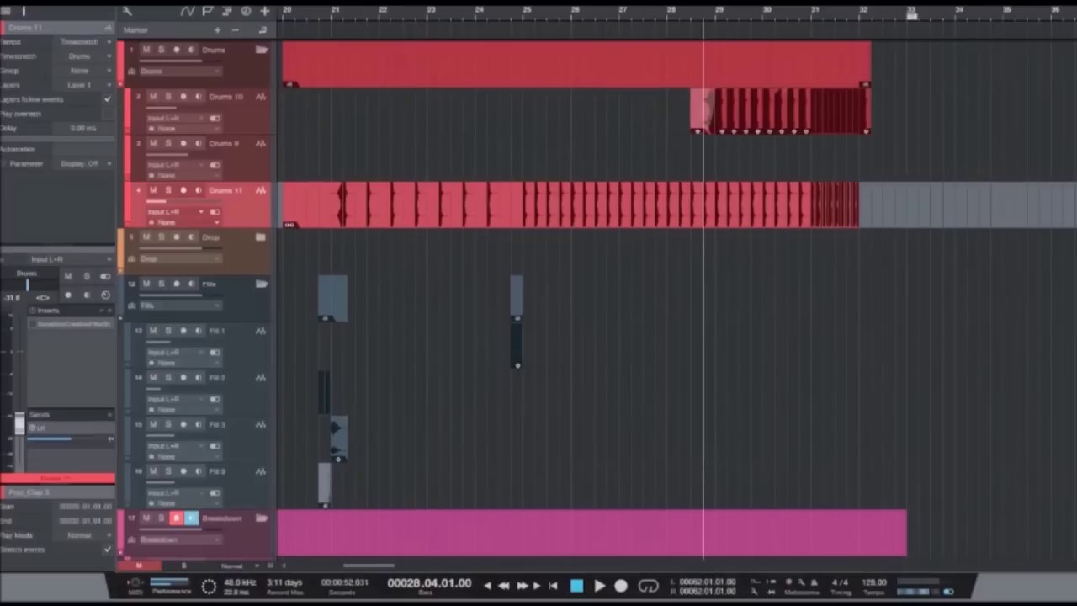
left_click_drag(1072, 160, 717, 158)
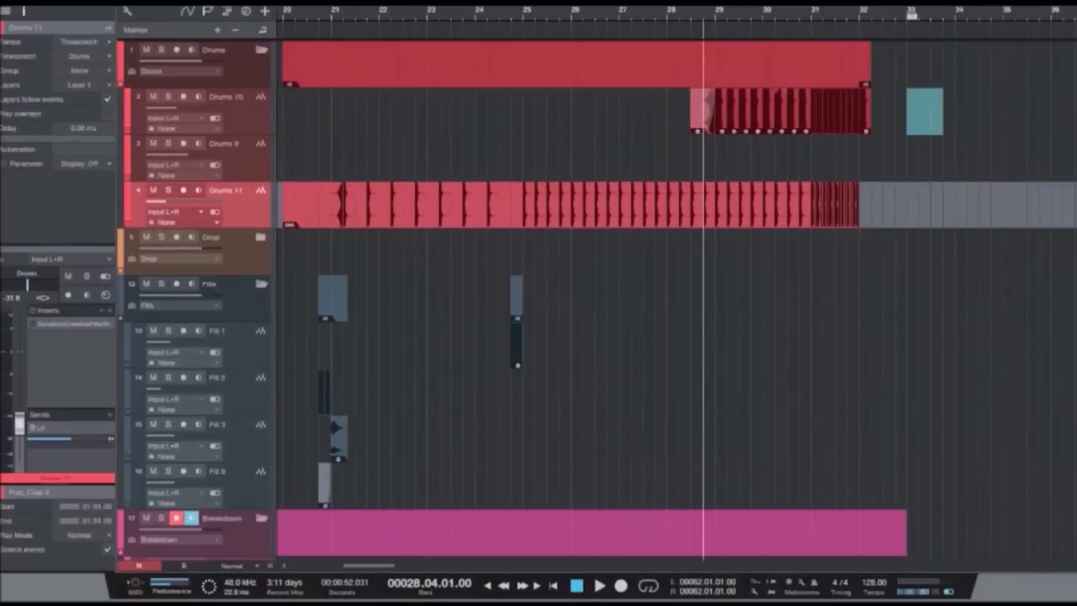
left_click(168, 96)
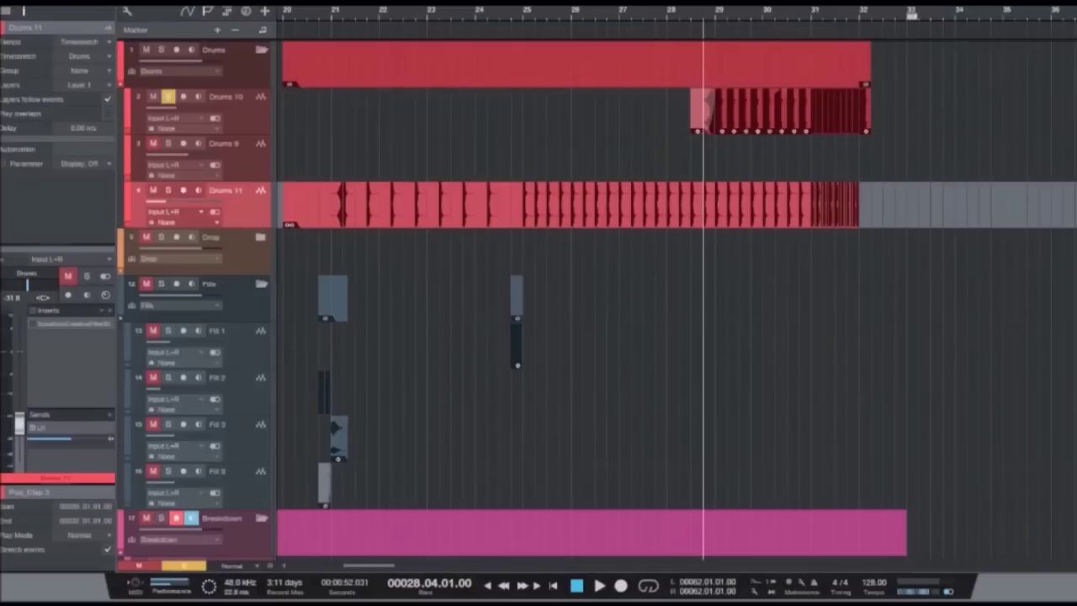
mouse_move(1072, 158)
left_mouse_down()
mouse_move(692, 158)
mouse_move(1073, 158)
left_mouse_up()
key("space")
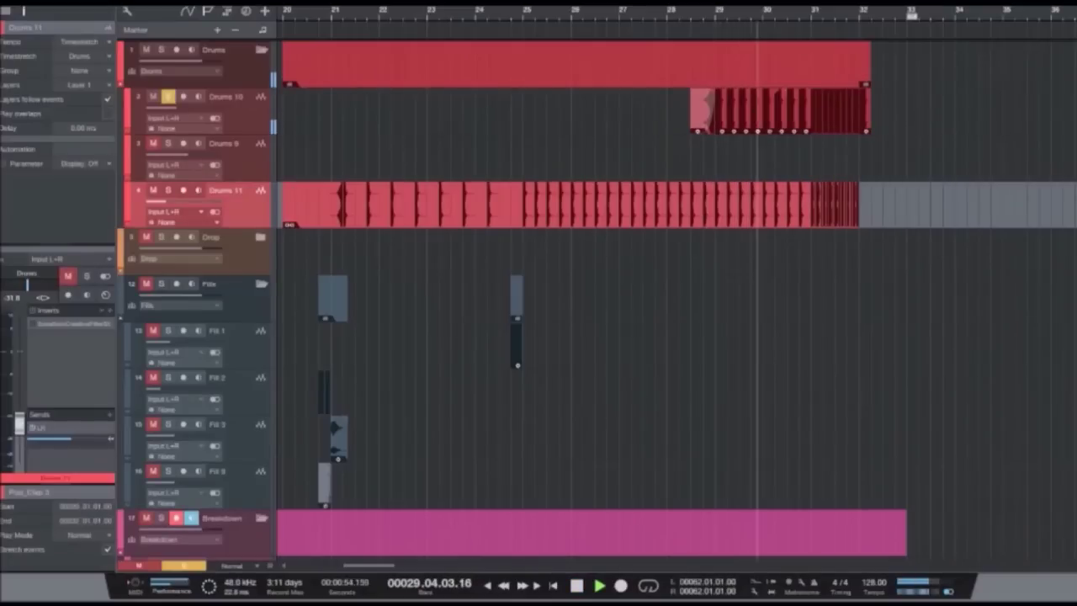
left_click(700, 110)
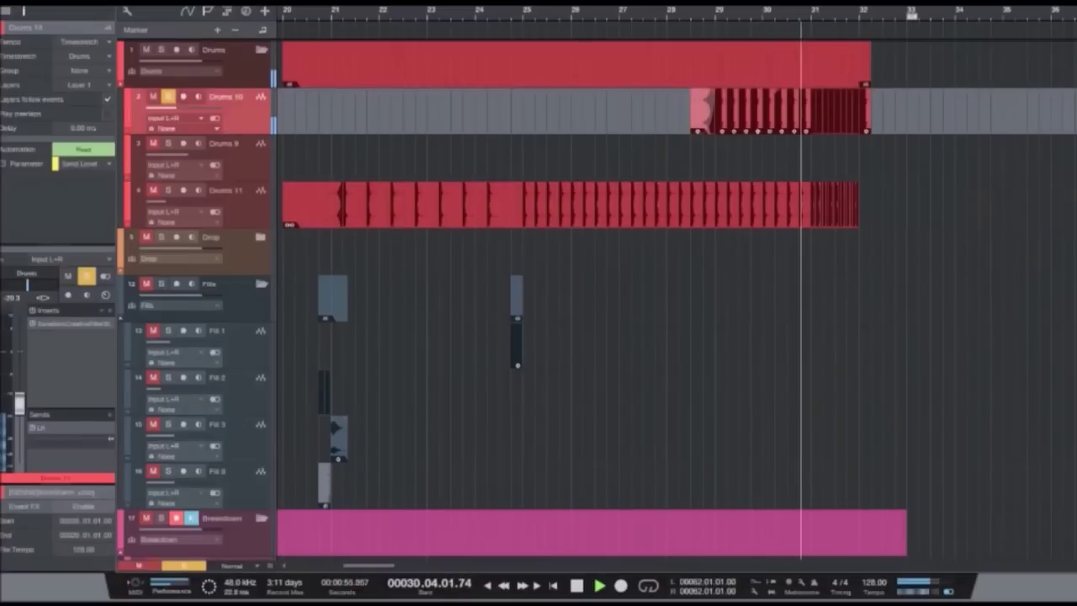
key("space")
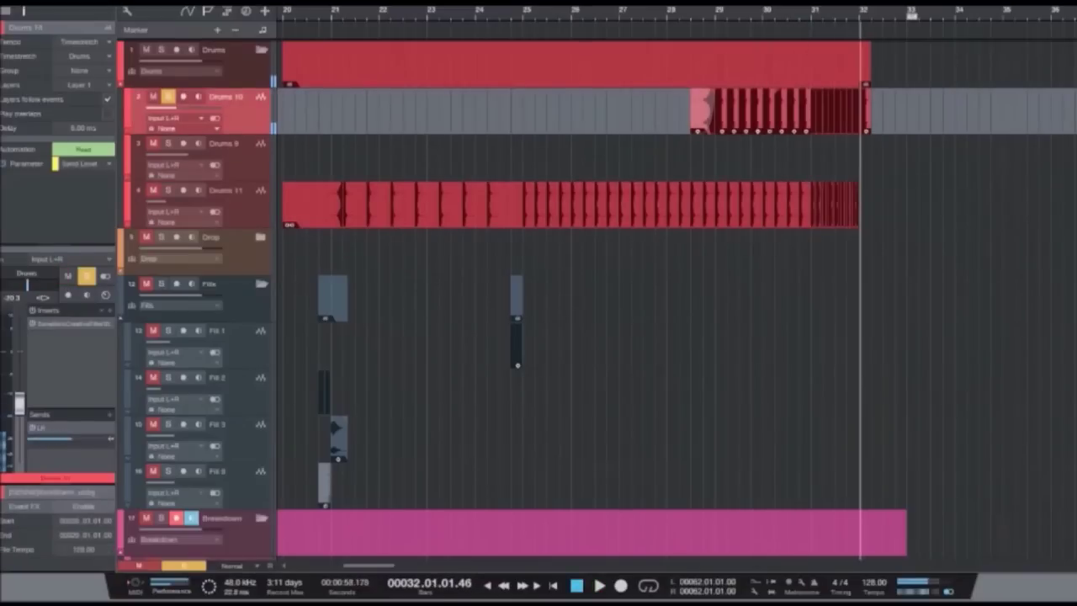
Step: Turn off the Drums 10 solo and look over the drum, build and FX tracks across the whole song
key("w")
key("w")
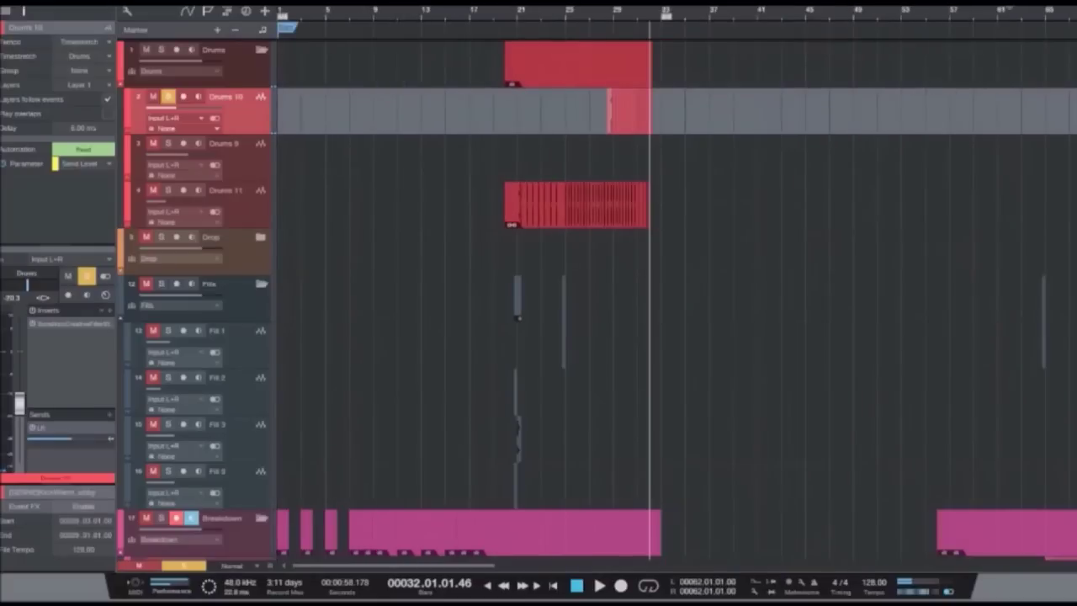
key("e")
key("e")
key("e")
left_click_drag(763, 110, 797, 159)
key("w")
key("w")
key("w")
key("w")
scroll(676, 299, "down", 5)
scroll(589, 337, "down", 5)
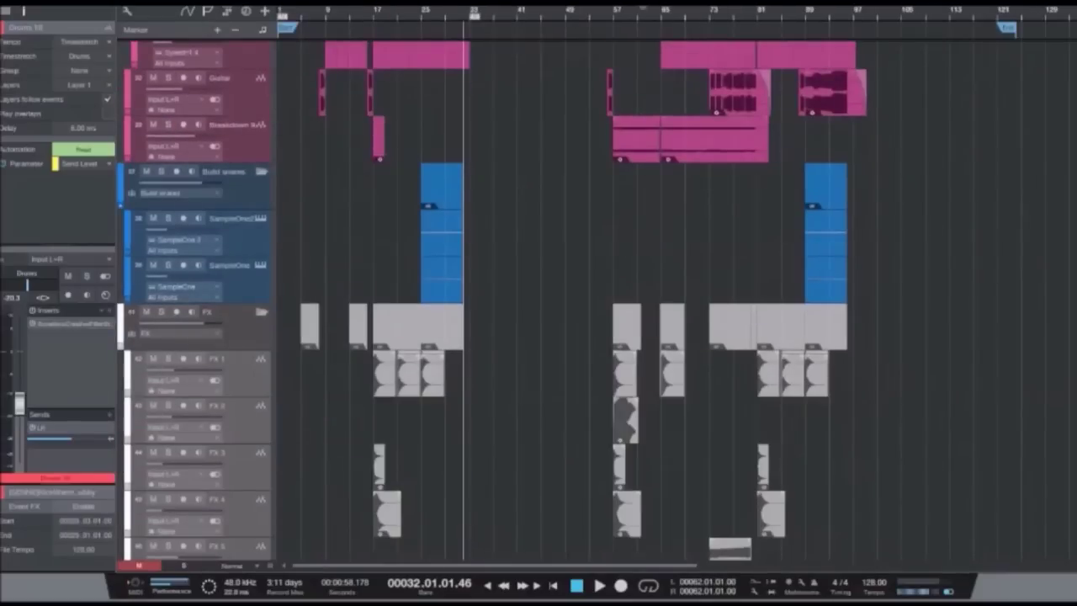
scroll(589, 337, "up", 5)
scroll(589, 337, "up", 5)
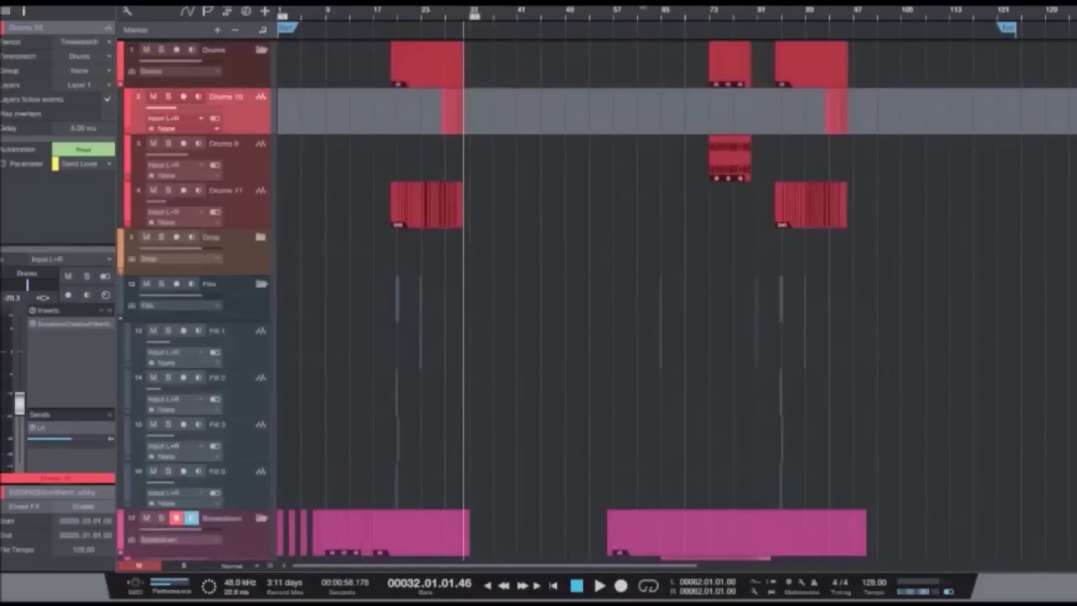
Step: Place the playhead at bar 91 in the second build and bring the Guitar track into view
left_click(818, 13)
scroll(818, 337, "down", 10)
key("e")
key("e")
key("e")
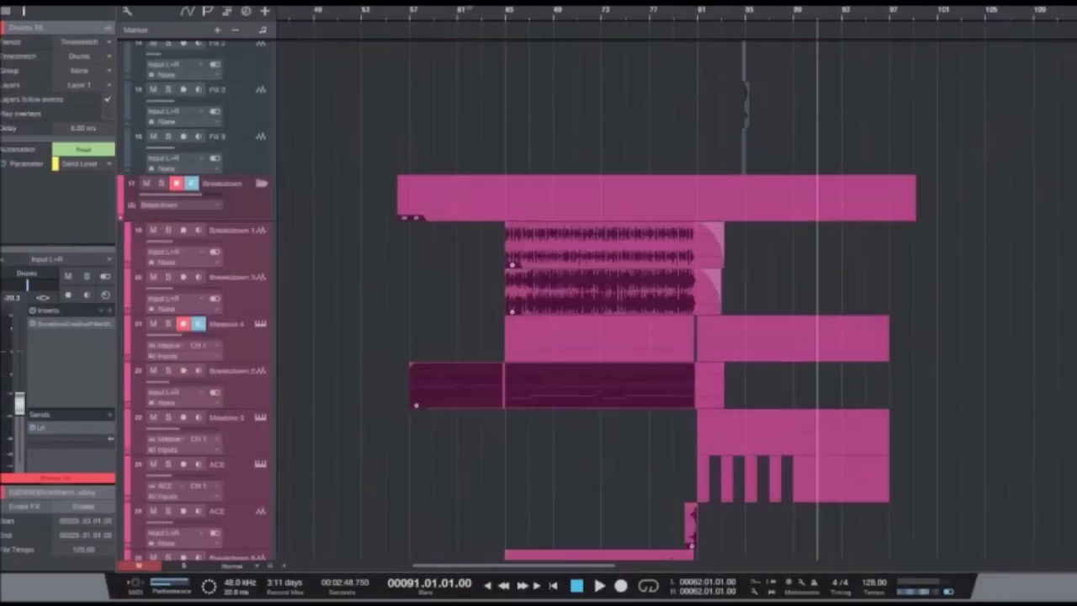
key("w")
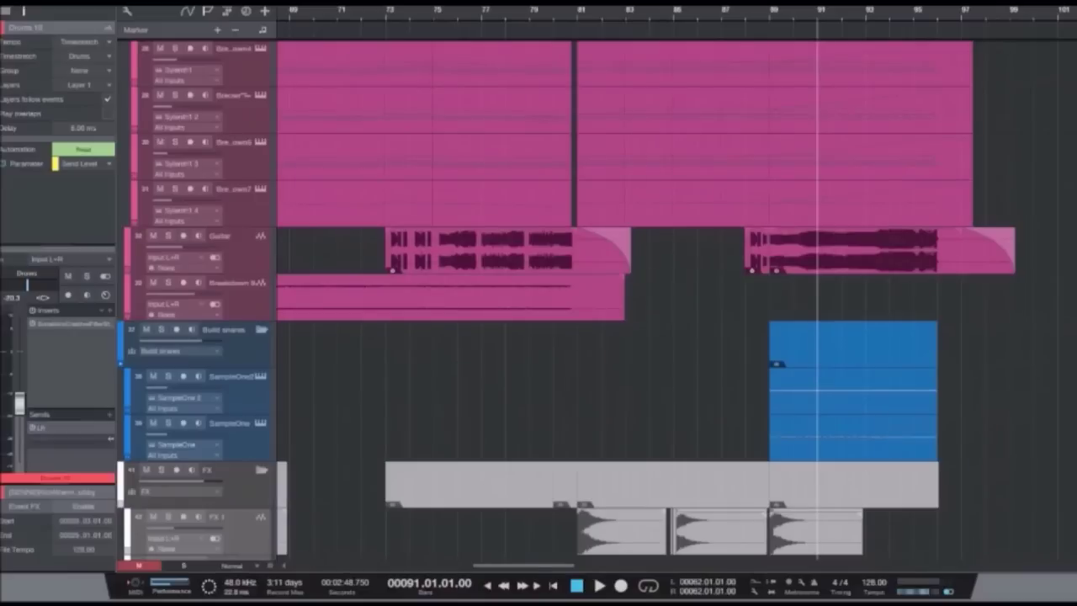
Step: Solo the Guitar track, play it from about bar 90 to bar 96, and select the track
left_click(168, 236)
left_click(800, 12)
key("space")
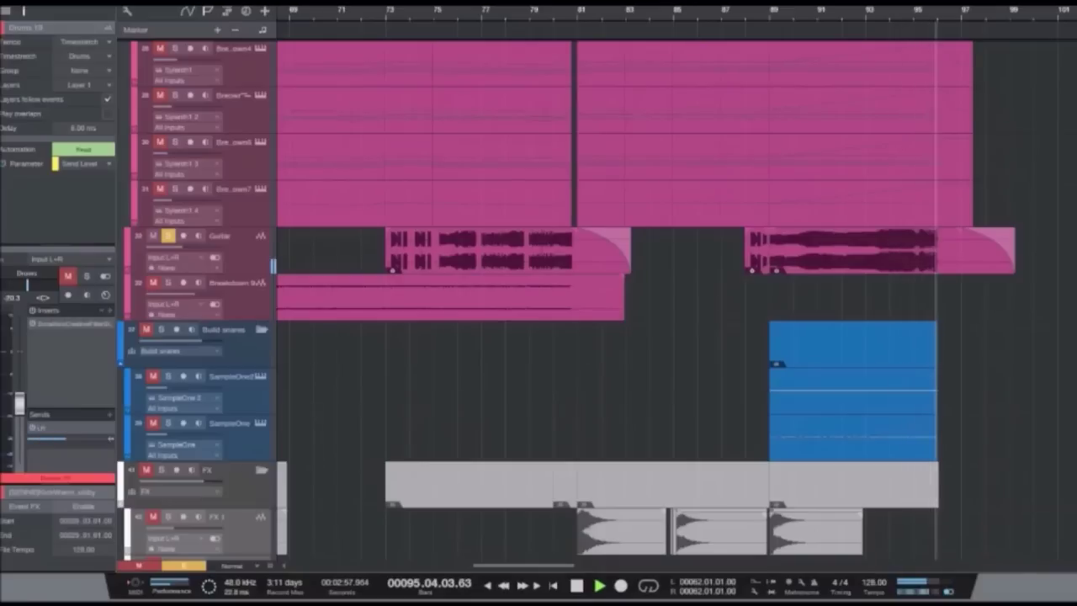
key("space")
left_click(227, 236)
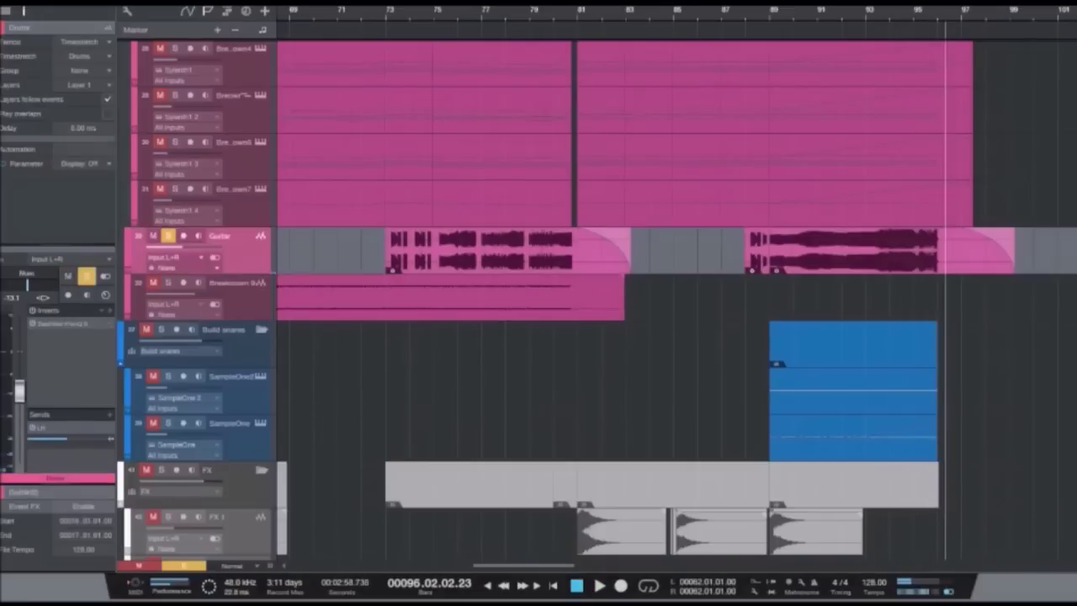
Step: Turn off the Guitar solo and switch to the song containing the Woow Drop 2 and Woow Break 2 tracks
key("s")
key("w")
key("w")
key("w")
key("alt+w")
key("alt+w")
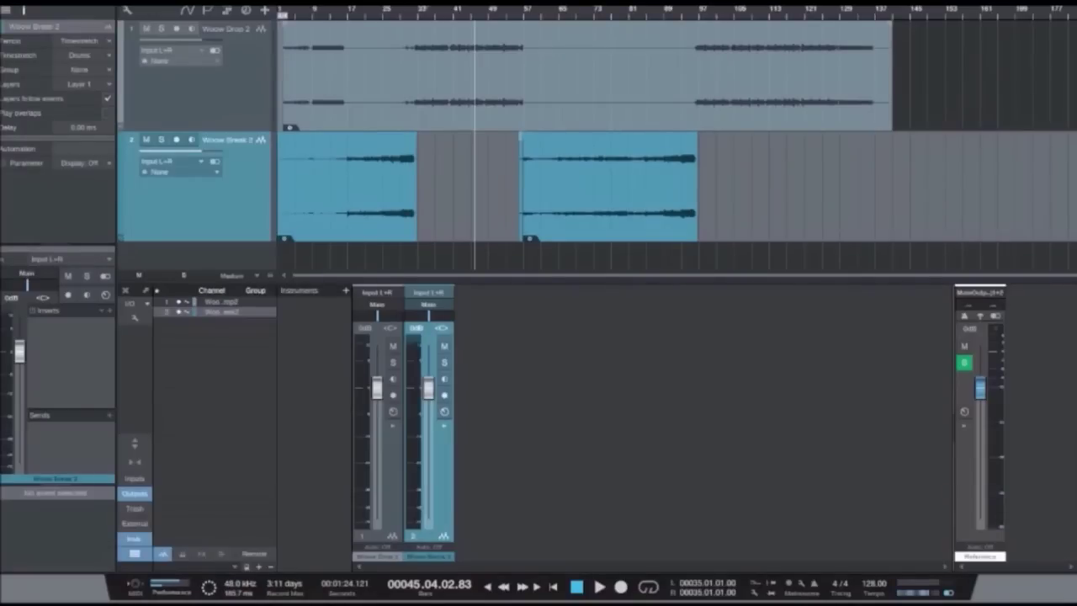
Step: Select the first Woow Break 2 event and place the playhead at bar 28 to examine its closing bars
left_click(387, 14)
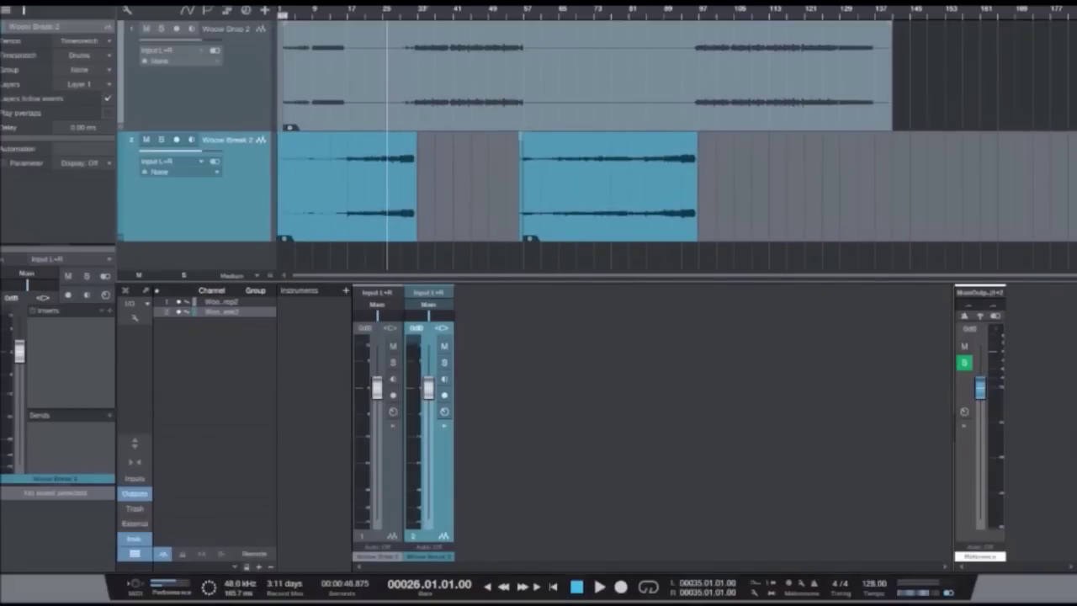
key("e")
left_click(346, 185)
key("w")
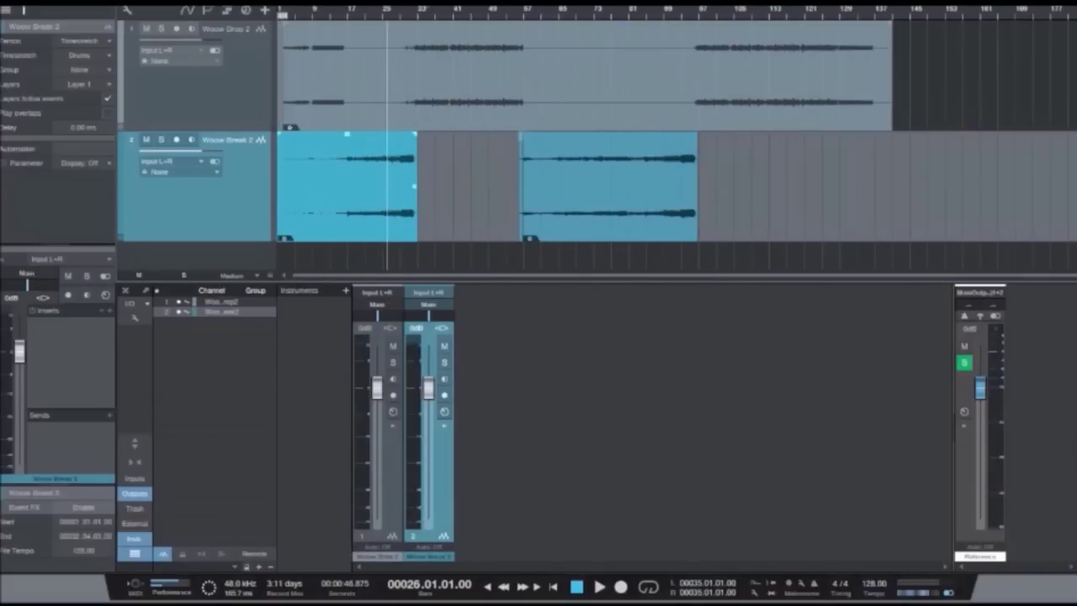
left_click(395, 12)
key("e")
key("e")
key("e")
key("e")
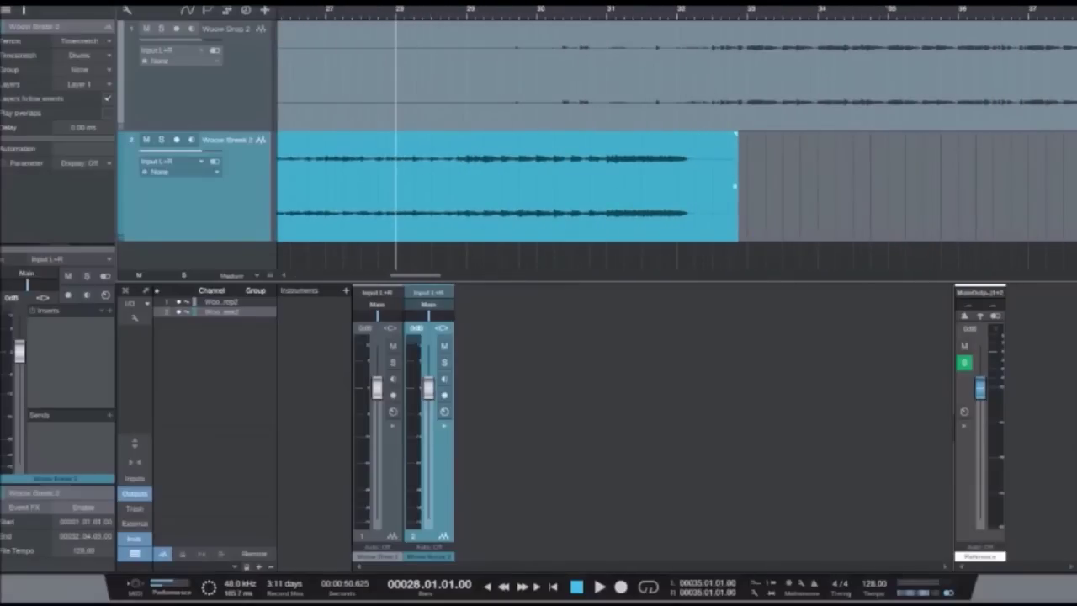
Step: Place the playhead at the end of the first Woow Break 2 event, at 32.02.04, and examine the transition into the drop
left_click(707, 11)
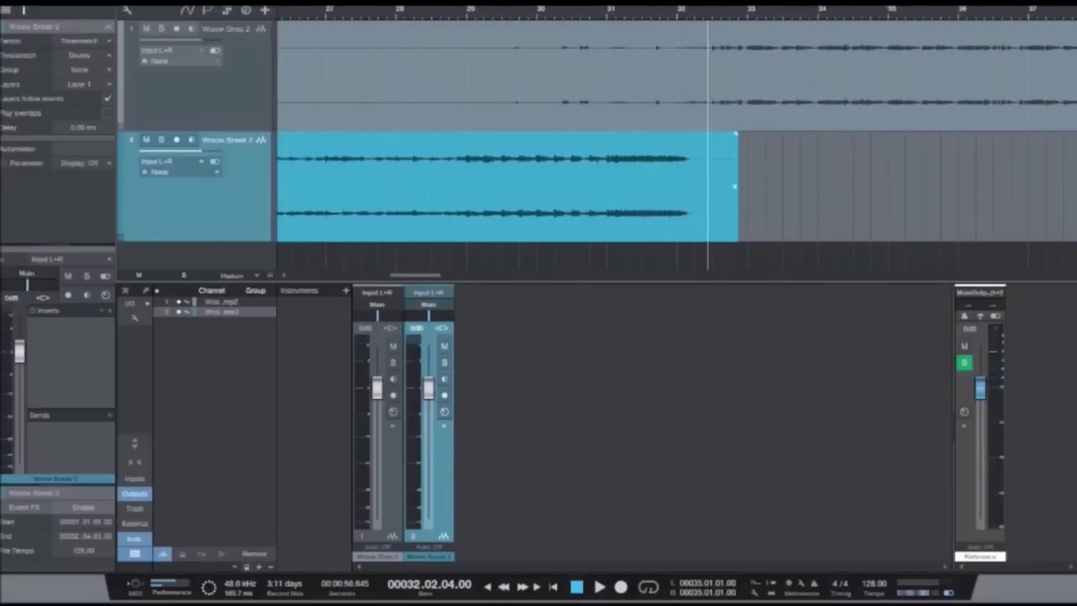
key("e")
key("e")
key("e")
key("w")
key("w")
key("w")
key("w")
key("w")
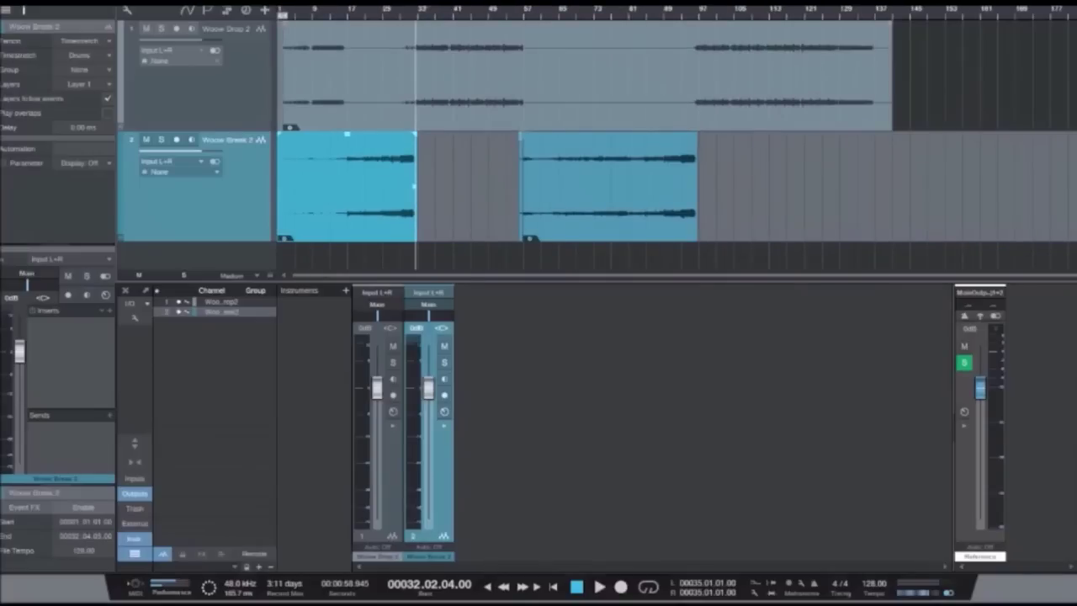
Step: Place the playhead at bar 94 and examine the end of the second Woow Break 2 event
left_click(687, 11)
key("e")
key("e")
key("e")
key("e")
key("w")
key("w")
key("w")
key("w")
key("w")
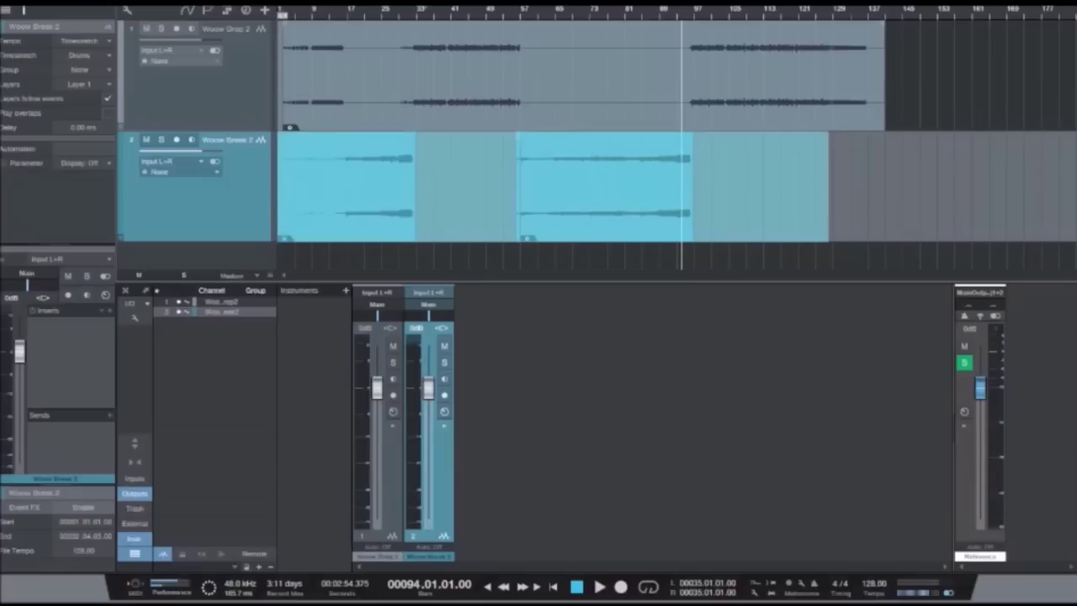
Step: Place the playhead at bar 55, solo the Woow Break 2 track and play into its second break
left_click(513, 11)
key("e")
key("e")
key("e")
key("e")
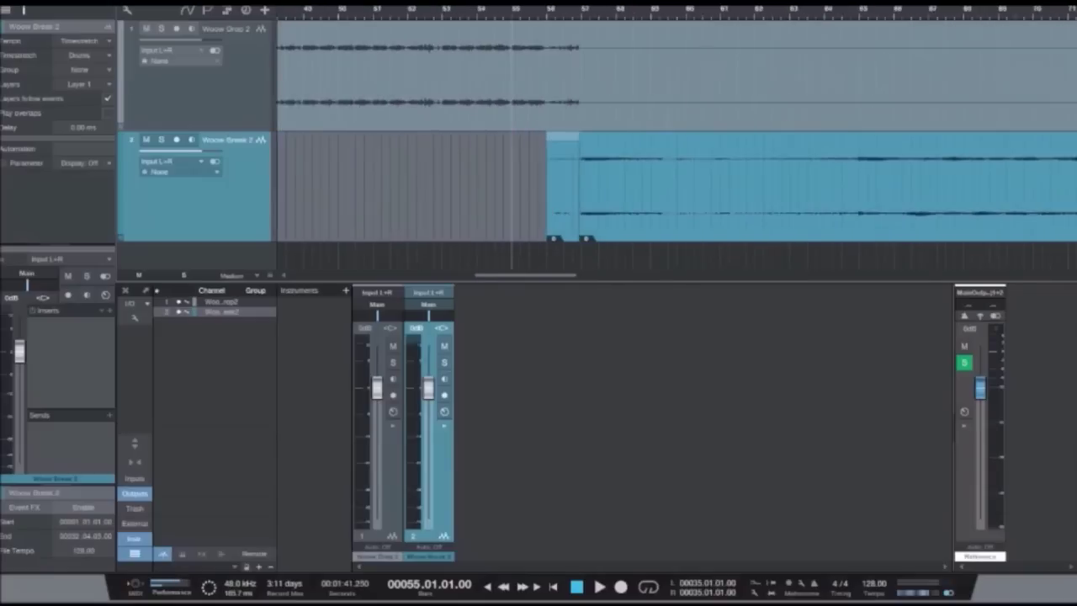
key("s")
key("space")
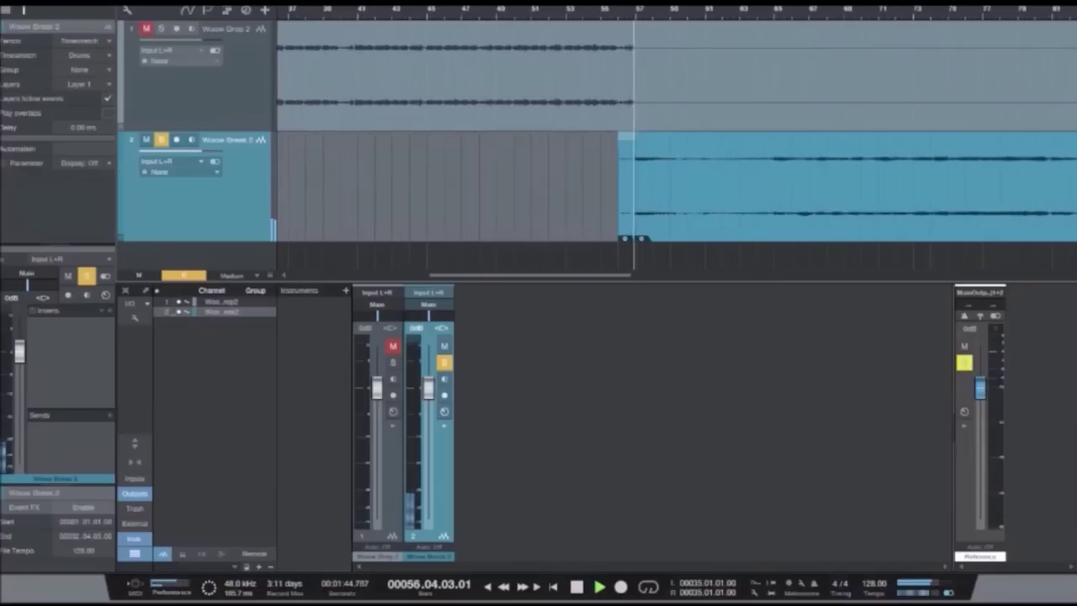
Step: Turn off the Woow Break 2 solo during playback and stop shortly after the second break begins
key("w")
key("w")
key("w")
key("s")
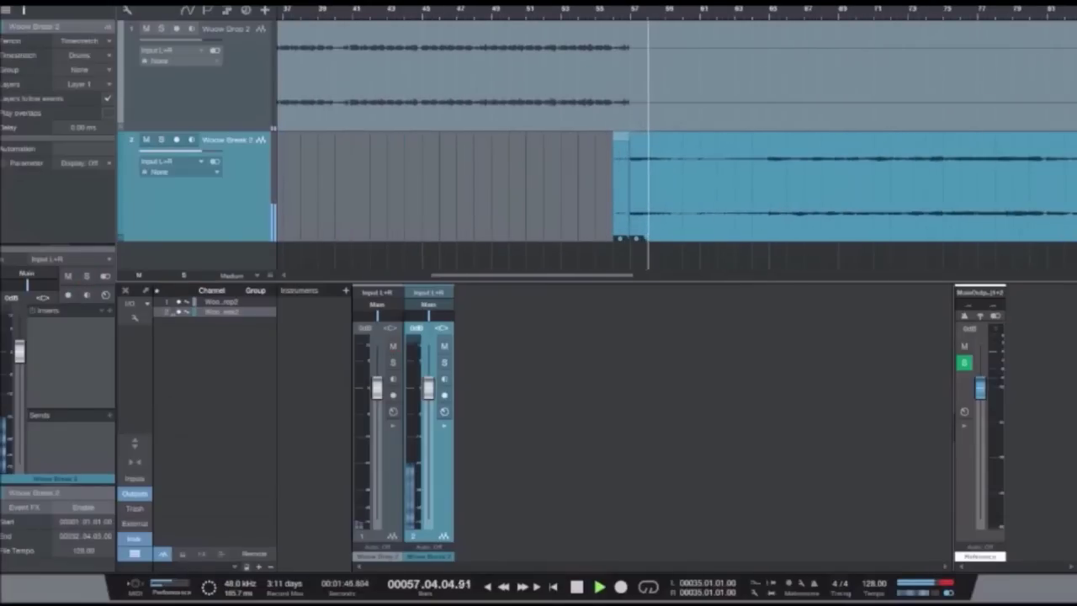
key("space")
key("w")
Step: Place the playhead at bar 33, the start of the first drop, and set the loop from bar 33 to bar 41
left_click(407, 11)
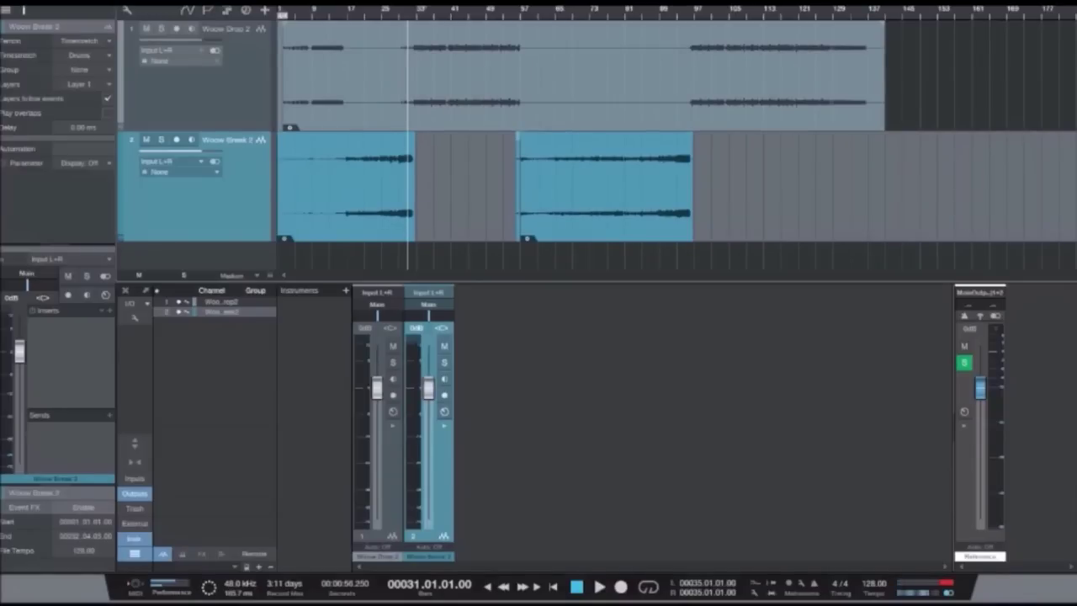
left_click(416, 11)
key("e")
key("e")
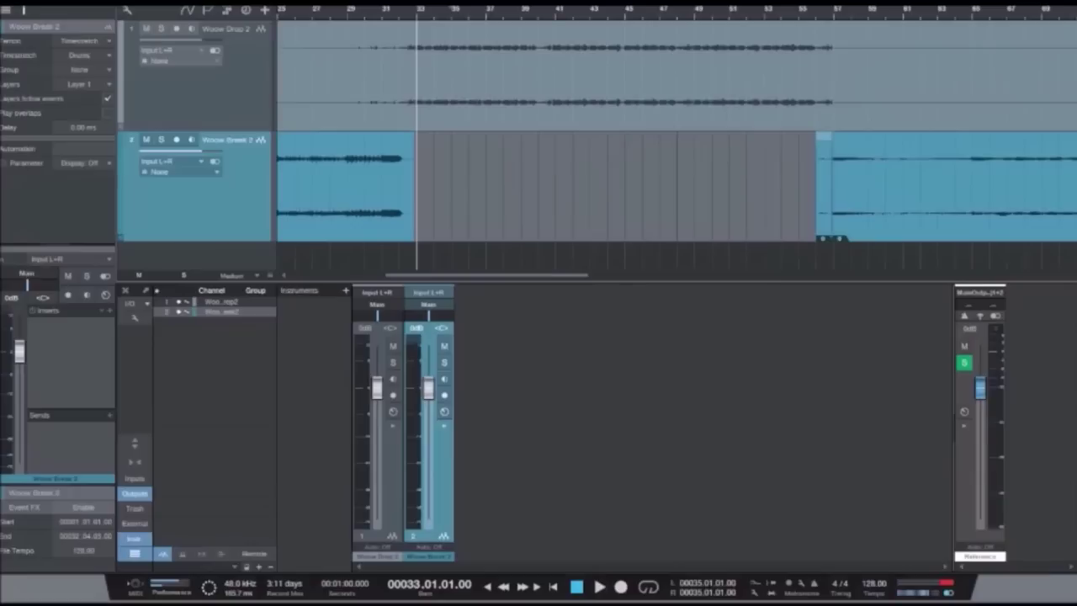
key("p")
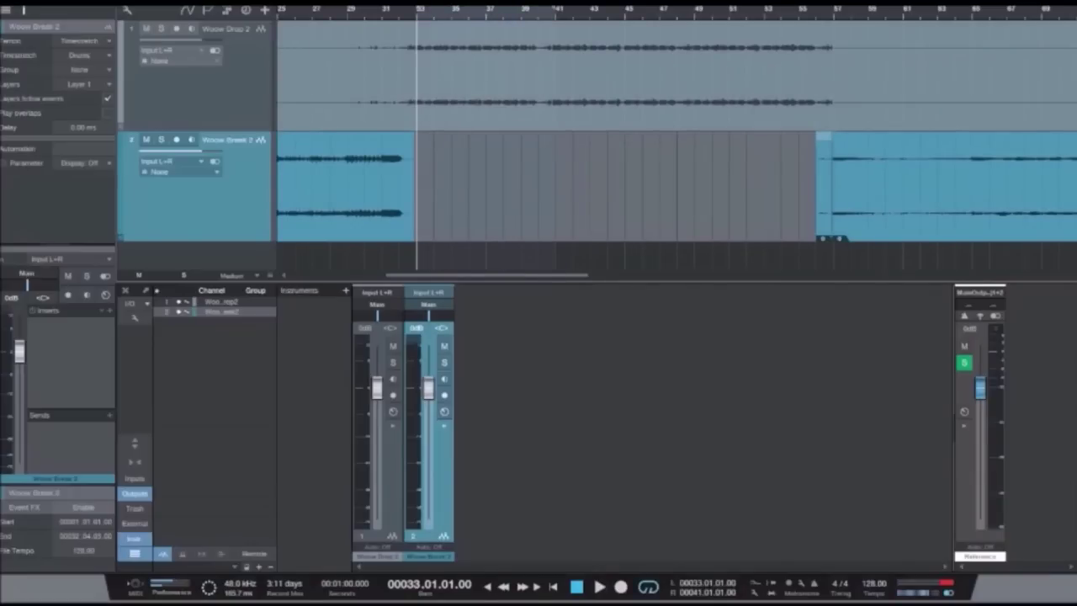
Step: Activate the L1 limiter and C4 Stereo inserts on the Main output, playing the first drop with each
key("F11")
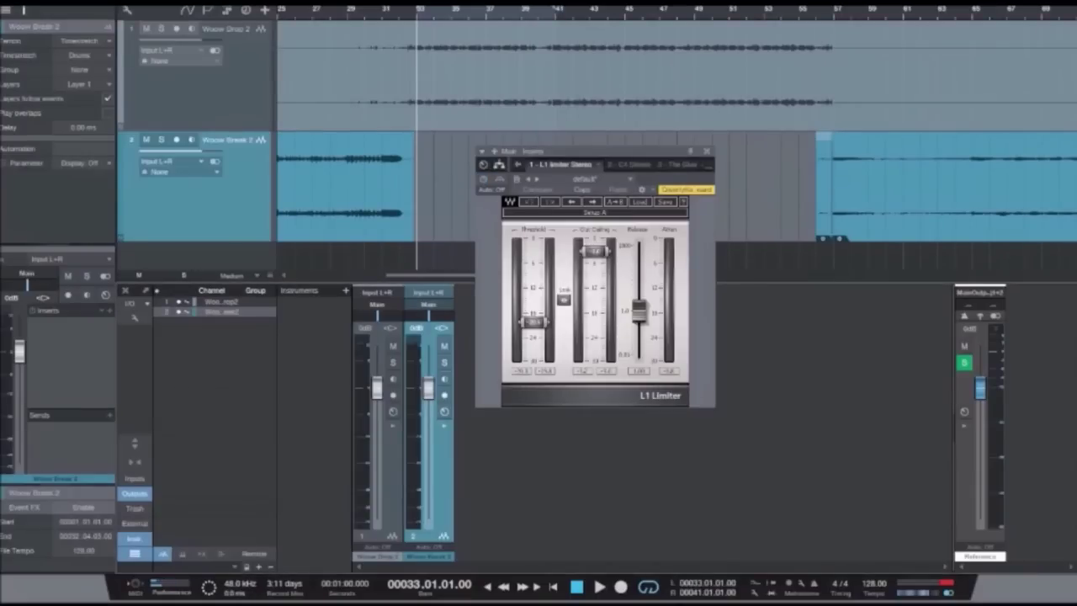
key("space")
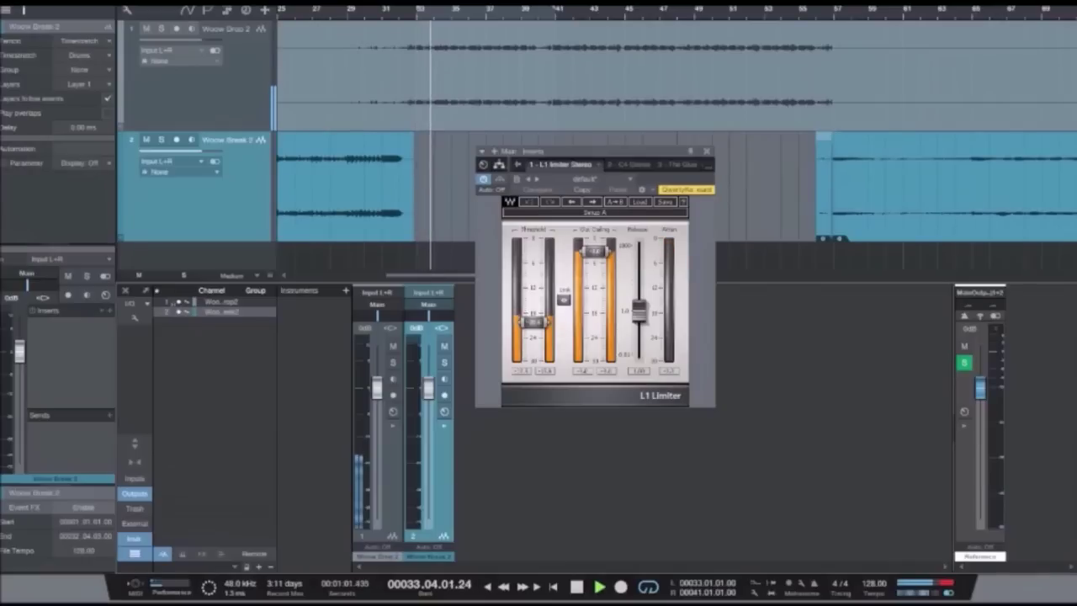
key("space")
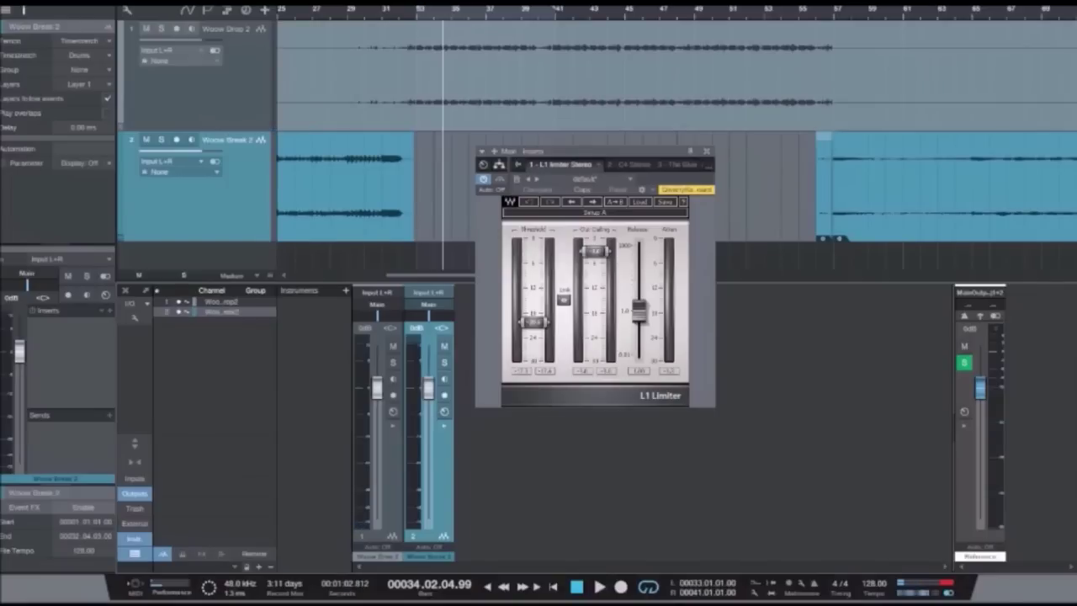
left_click(631, 165)
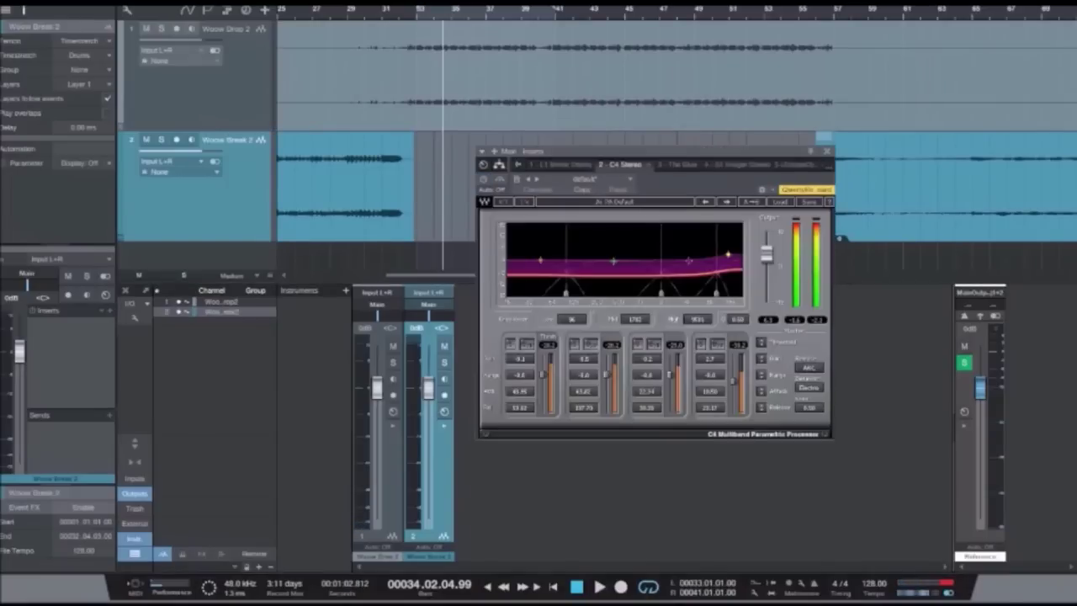
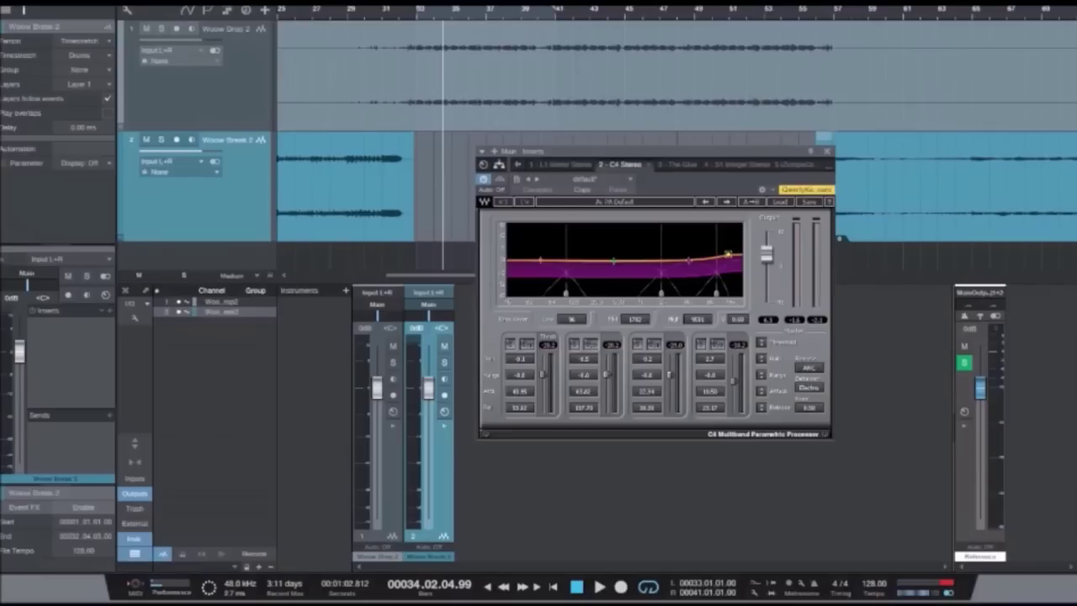
key("space")
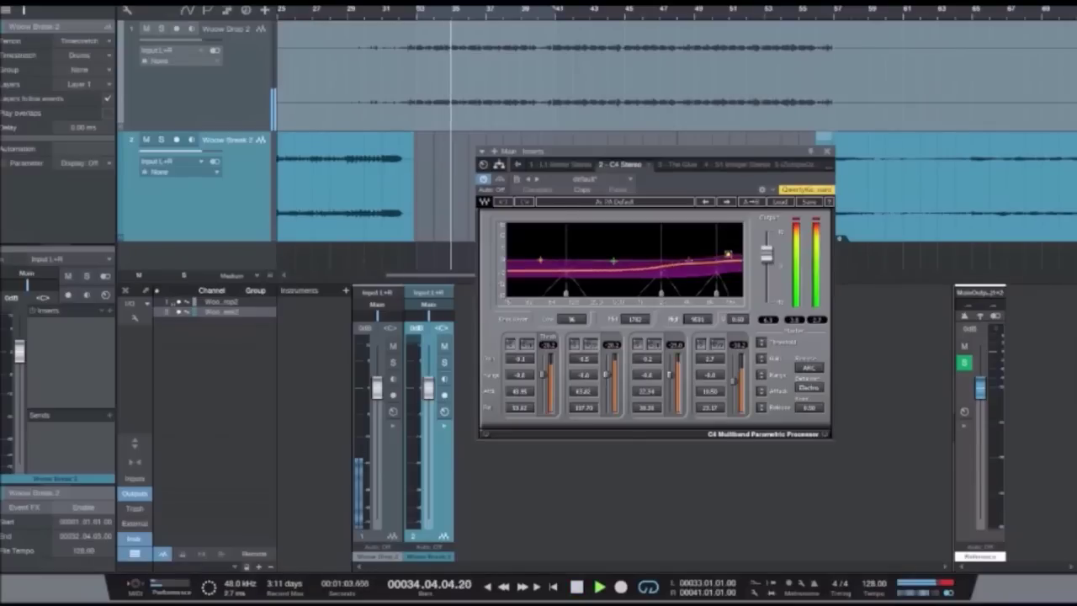
Step: Activate The Glue insert on the Main output and play the drop through it to about bar 37
left_click(678, 165)
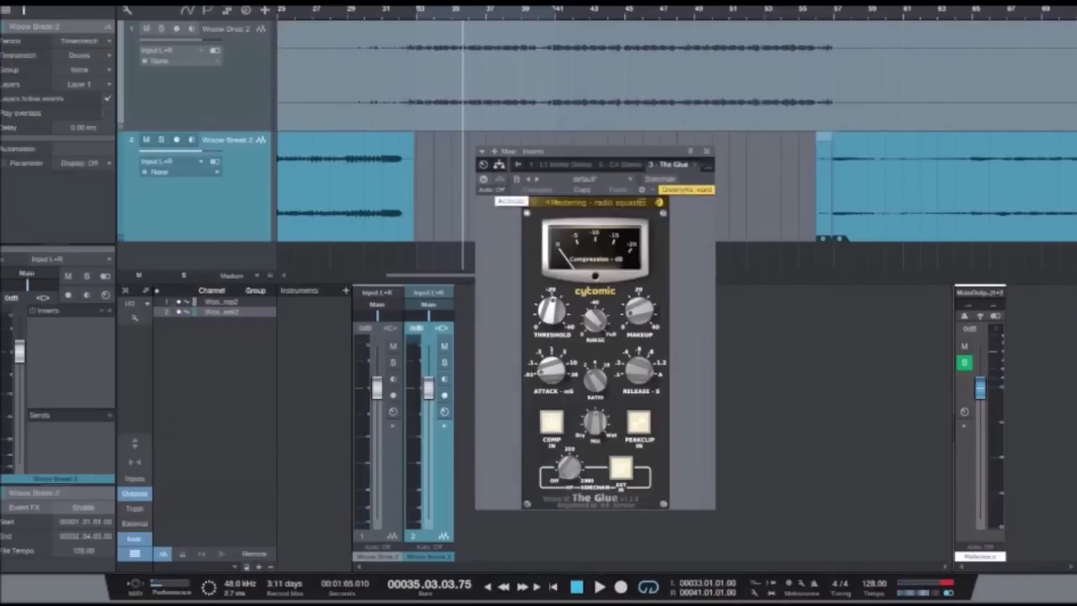
left_click(483, 178)
key("space")
left_click(707, 166)
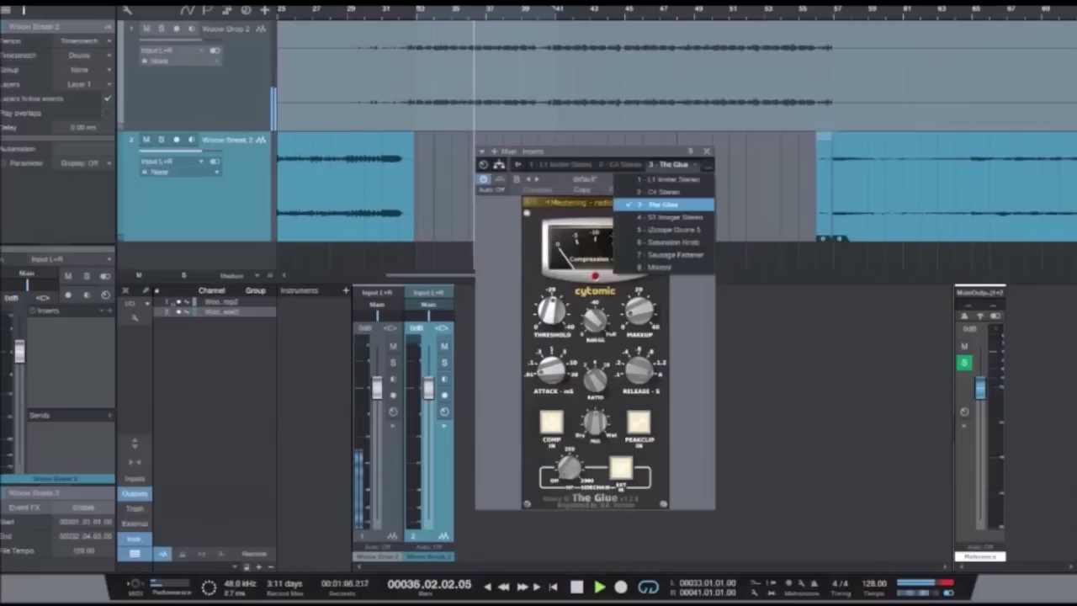
left_click(663, 204)
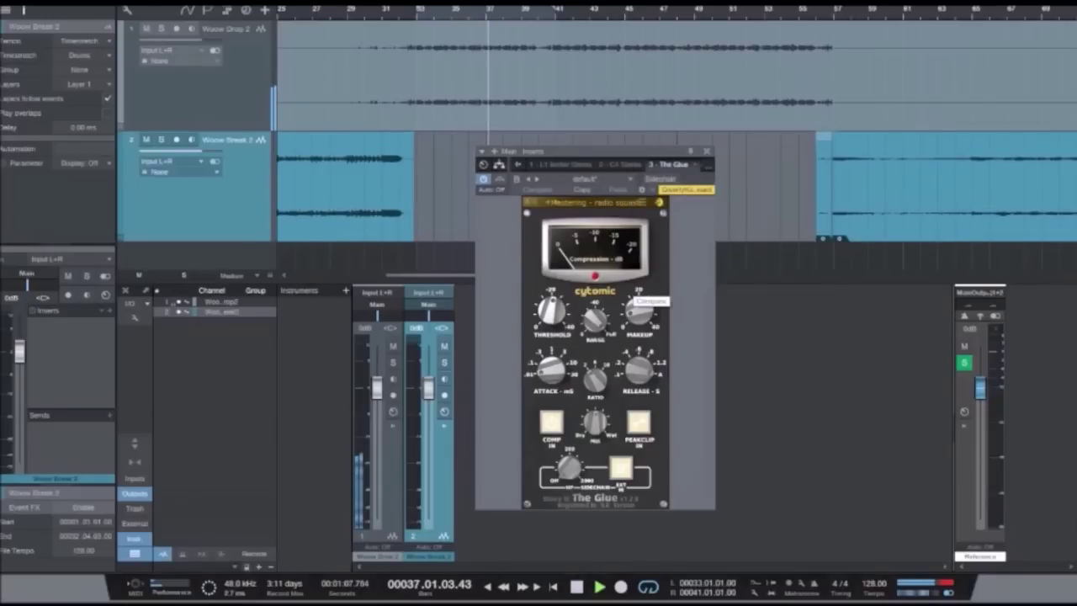
key("space")
Step: Activate the S1 Imager Stereo insert on the Main output and play the drop through it to about bar 38
left_click(706, 166)
left_click(663, 217)
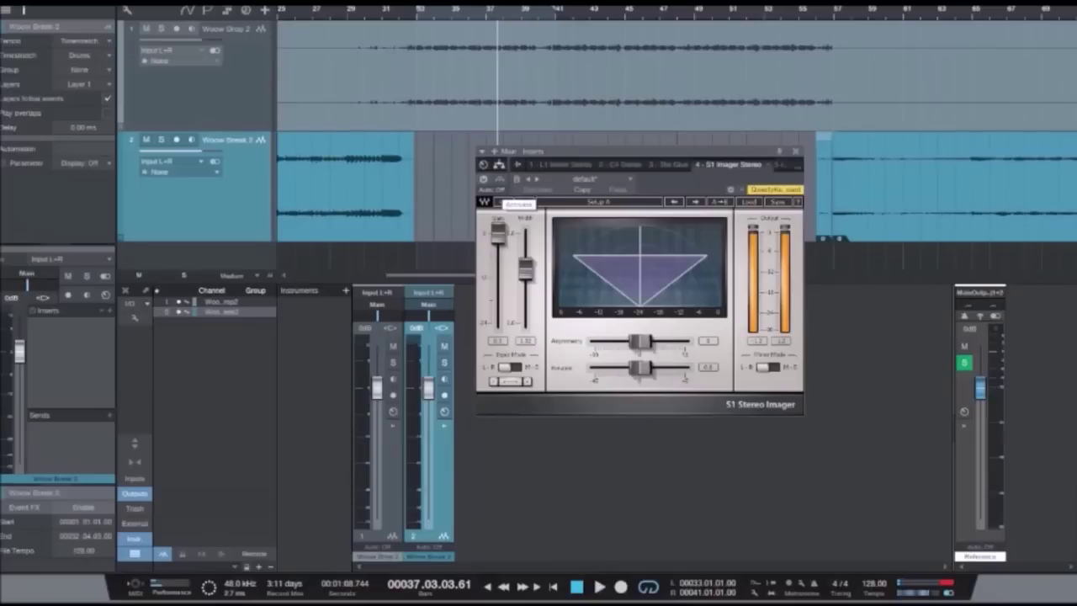
key("space")
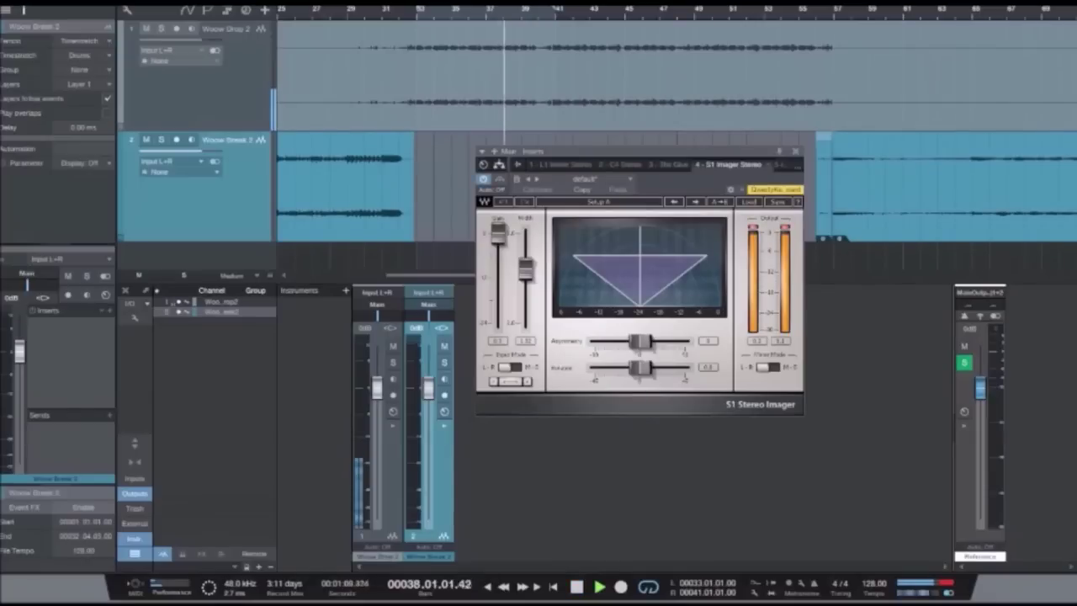
key("space")
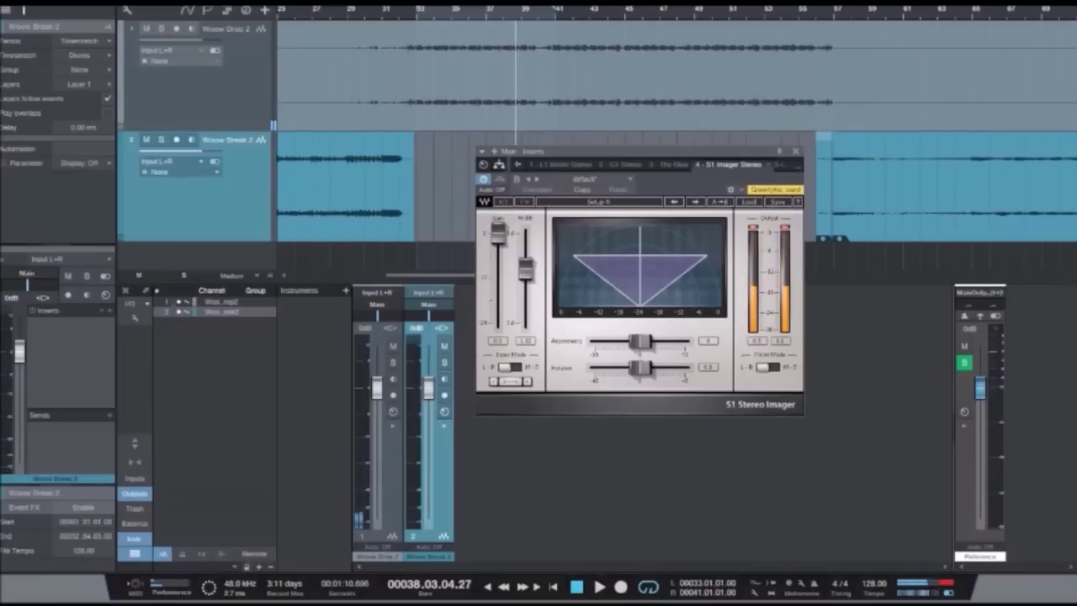
Step: Open the iZotope Ozone 5 insert, dismiss its preset manager, and review the Equalizer and Stereo Imaging modules
left_click(767, 165)
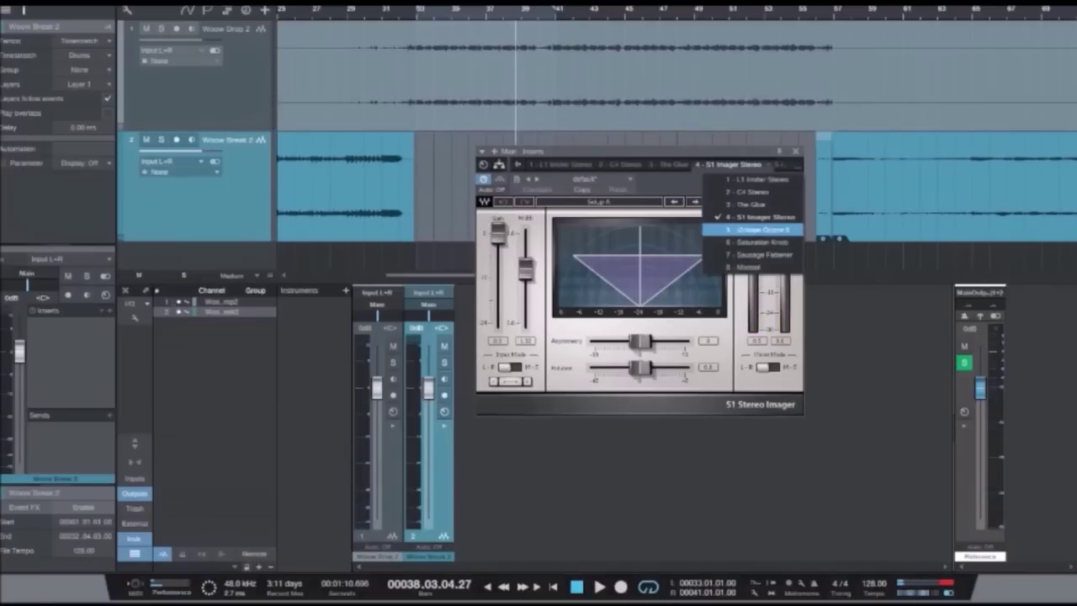
left_click(761, 229)
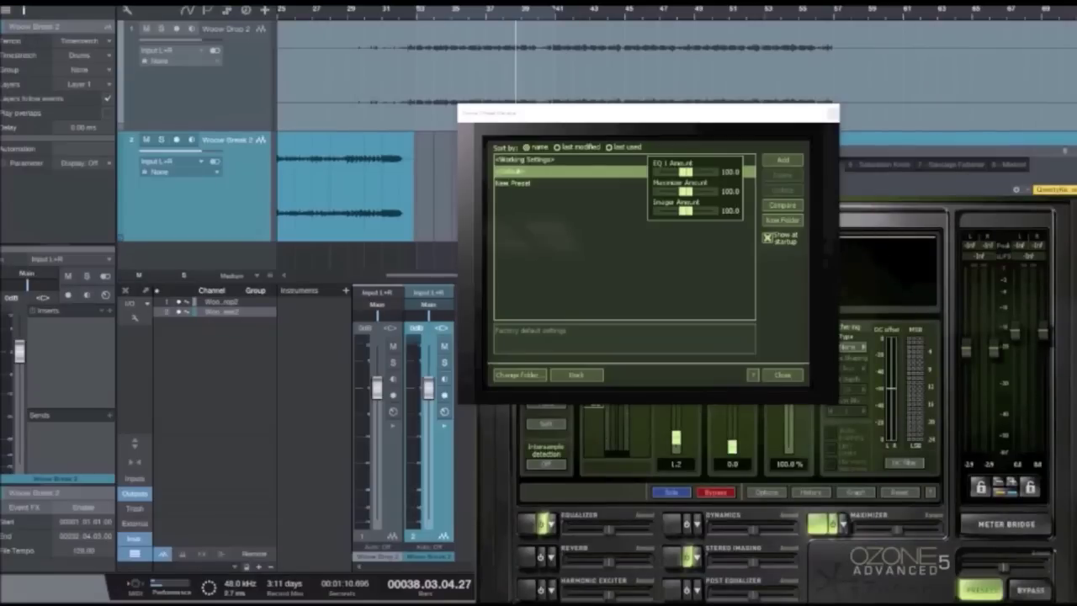
left_click(832, 113)
left_click(528, 523)
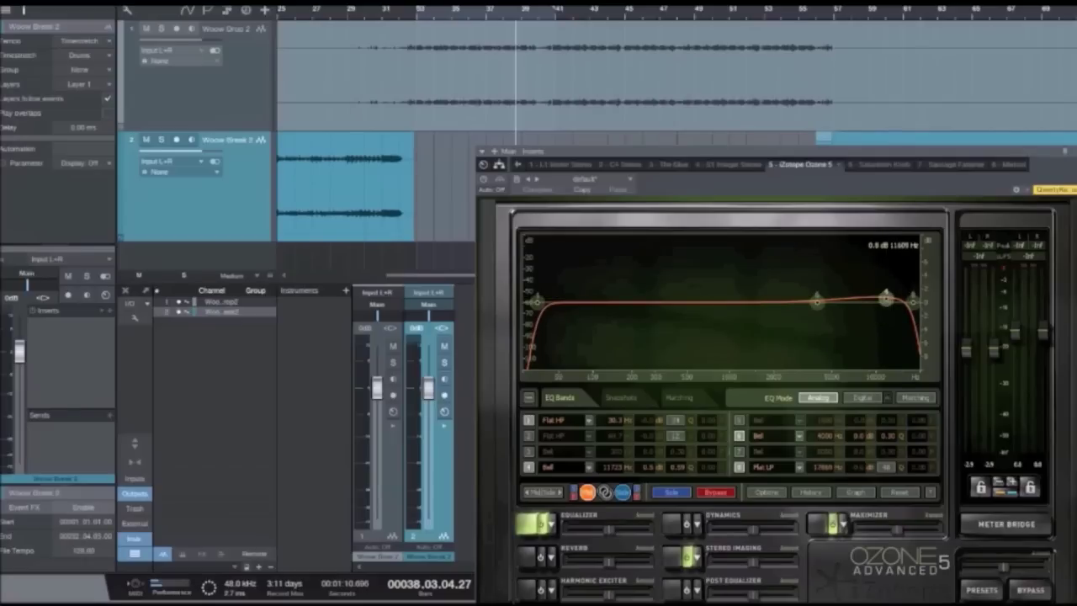
left_click(677, 556)
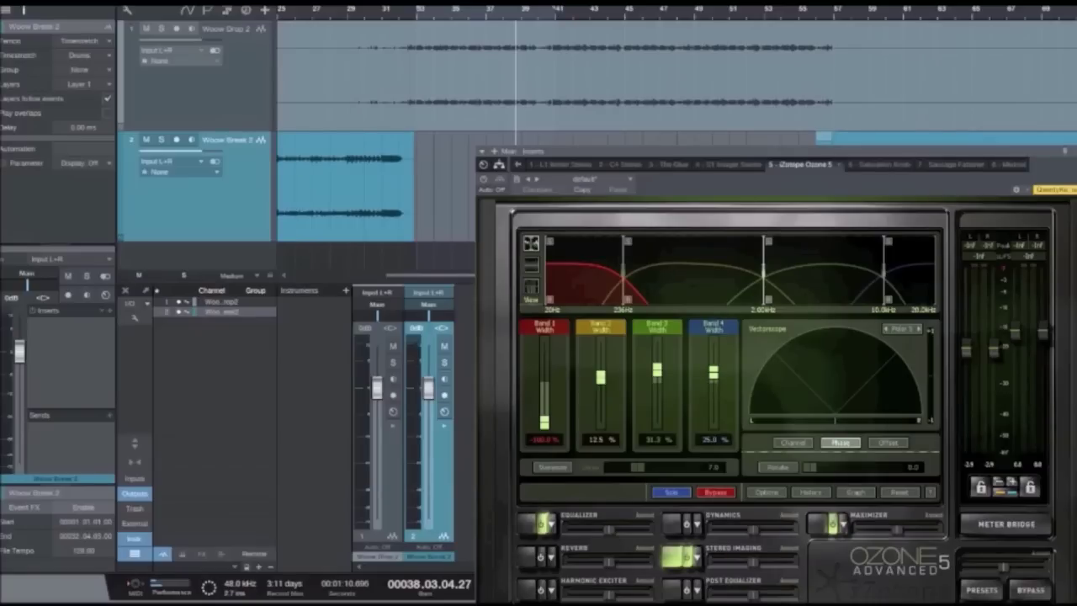
Step: Move the Ozone 5 window fully into view, review its Maximizer settings, and close the window with the insert activated
left_click_drag(673, 151, 577, 90)
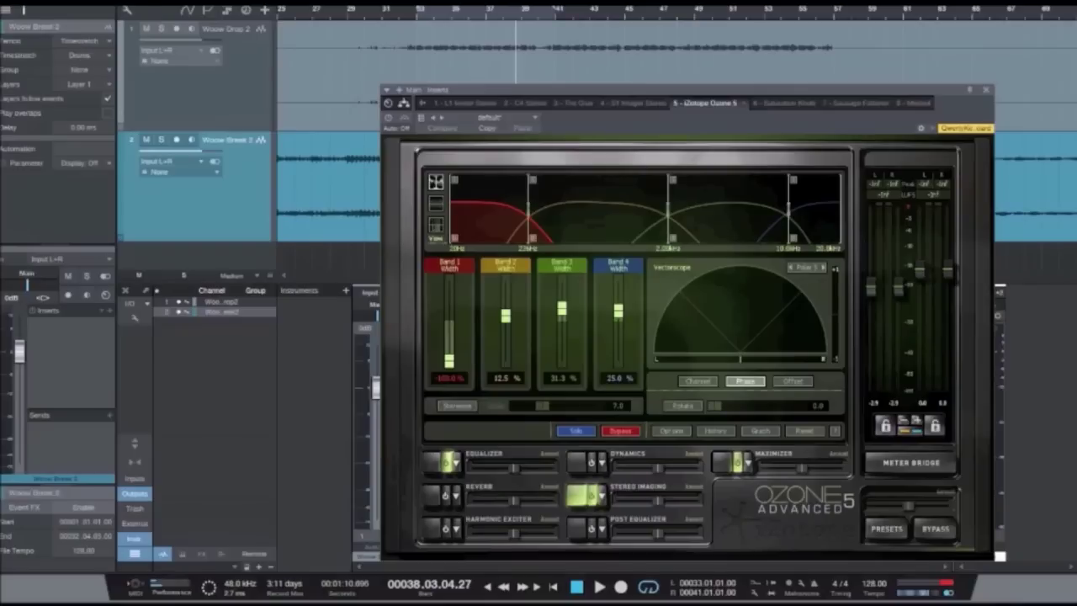
left_click_drag(528, 211, 530, 180)
left_click(726, 462)
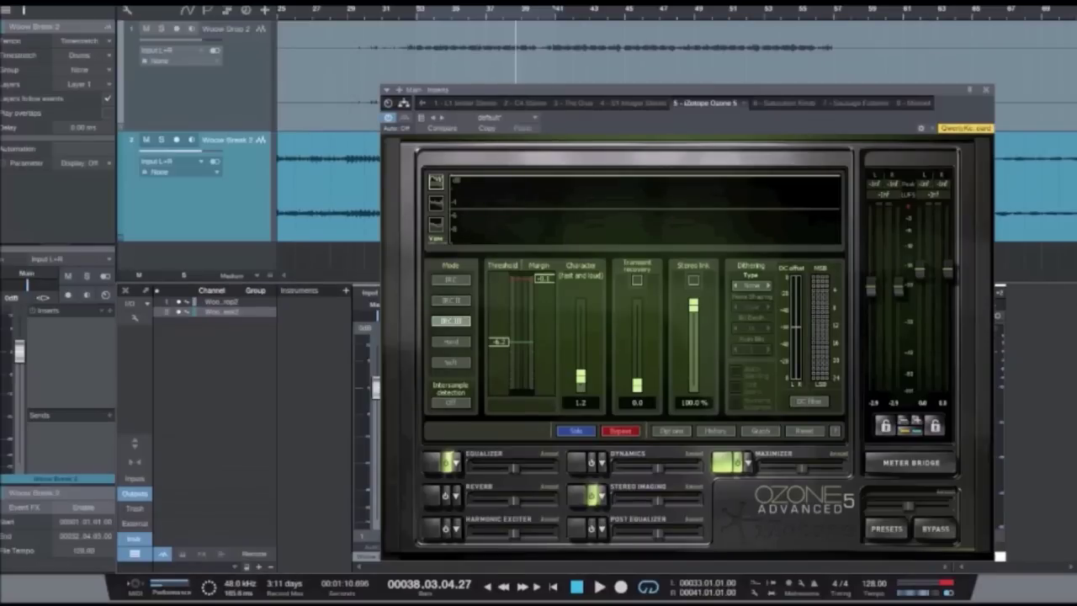
key("Escape")
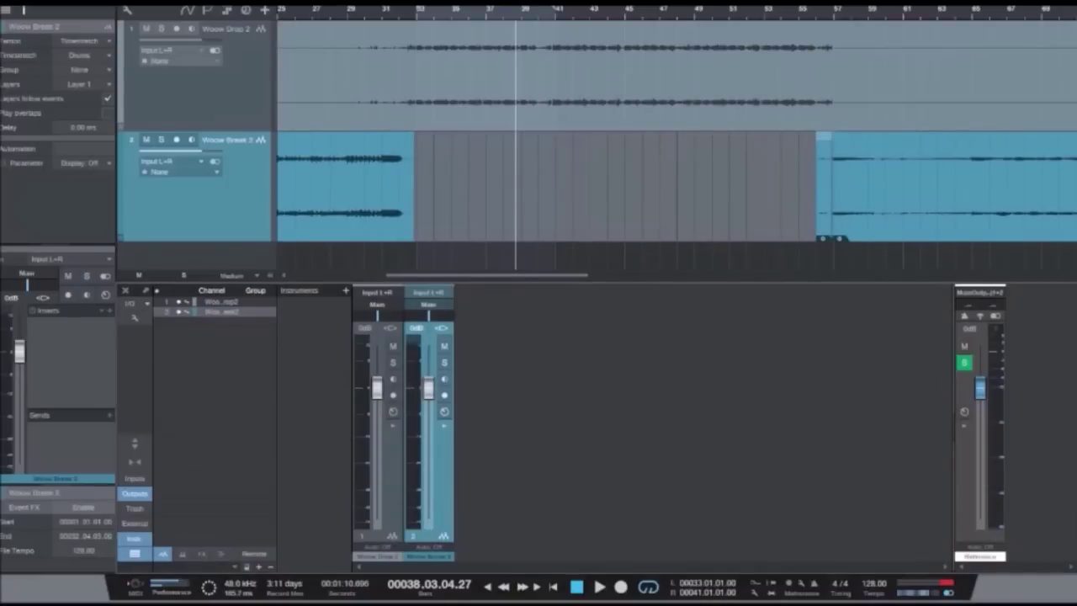
Step: Play the drop through the Main insert chain in two short passes, stopping near the end of bar 40
key("space")
key("space")
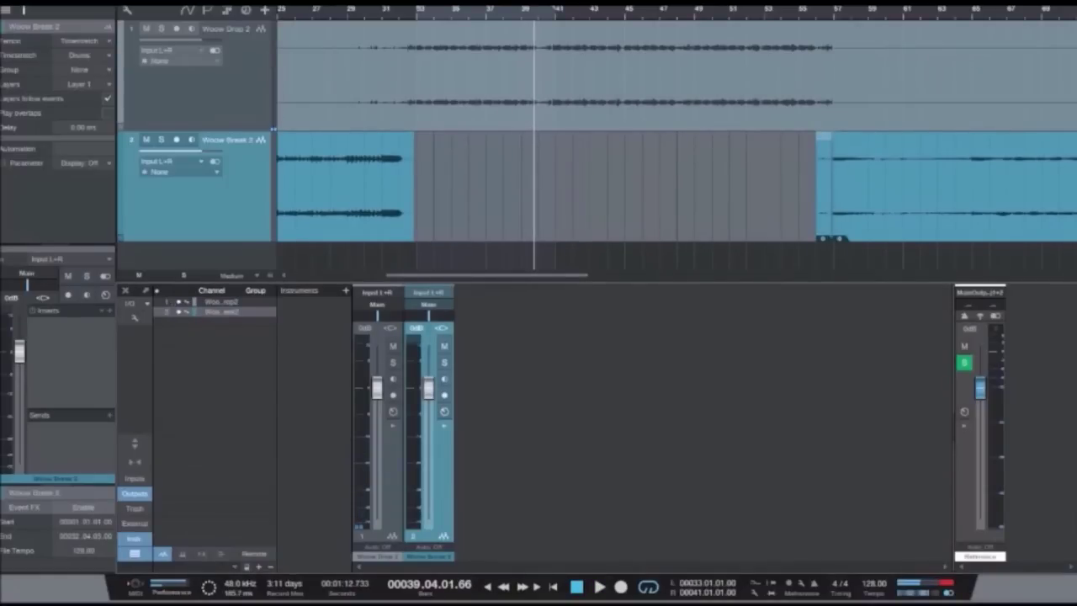
key("space")
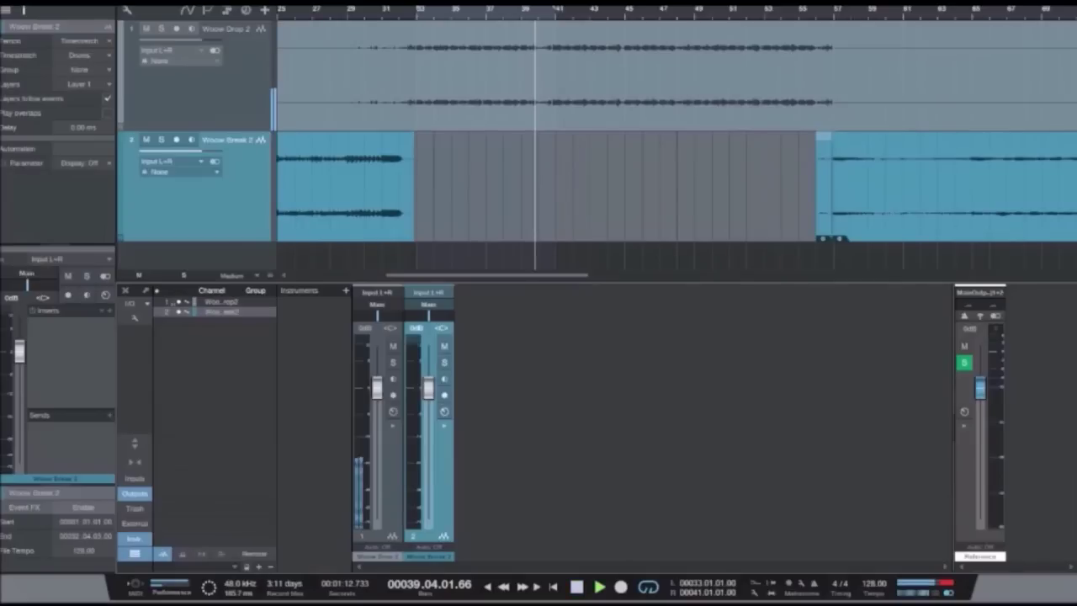
key("space")
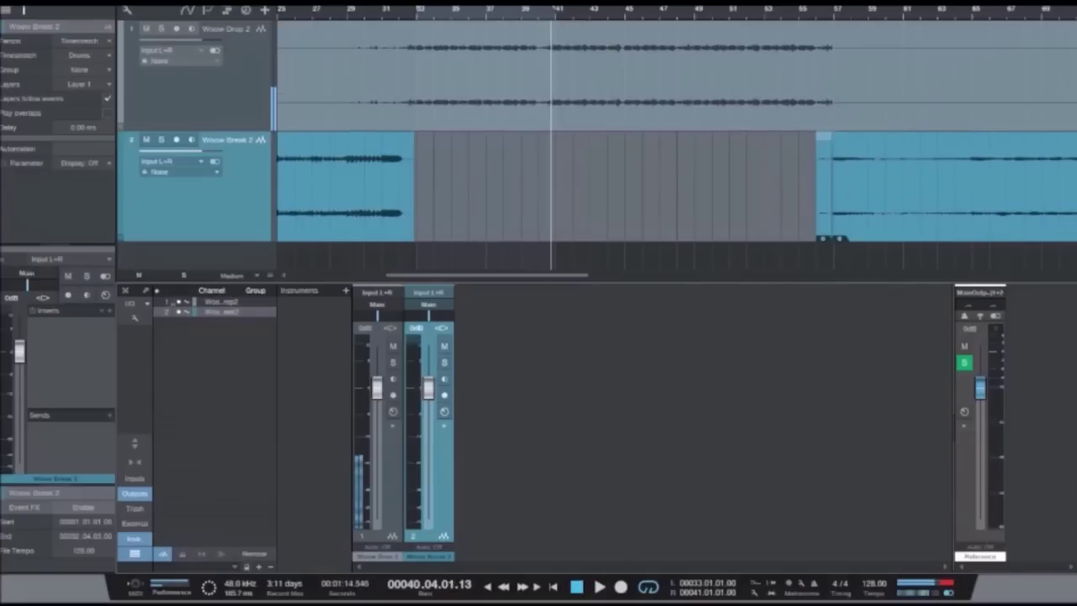
Step: Review the Mixtool gain insert on the Main output, deselect all tracks, and return to the whole-song view
key("F11")
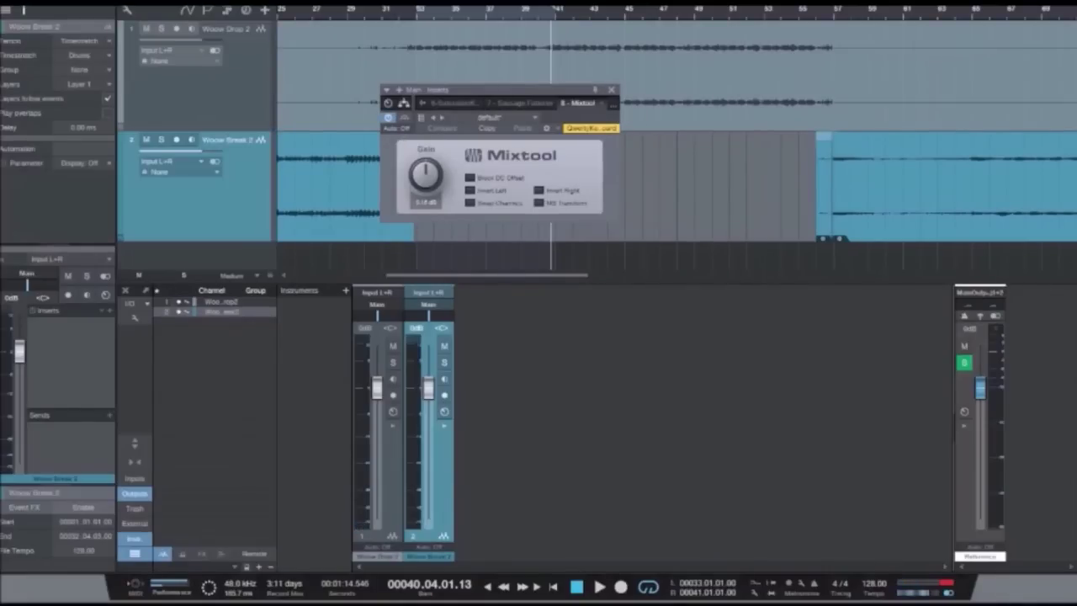
left_click(612, 89)
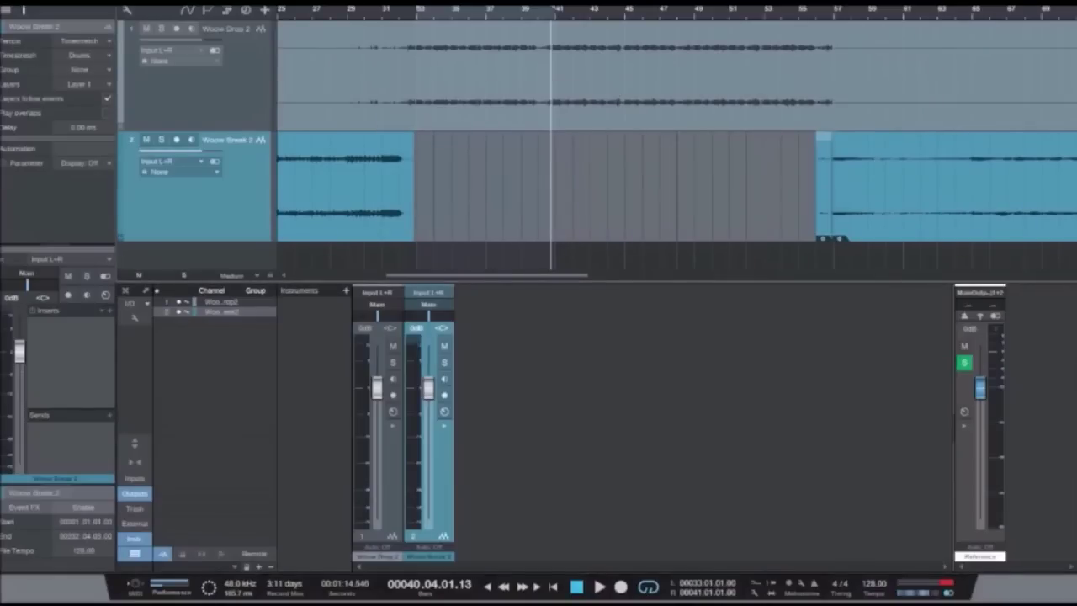
key("ctrl+d")
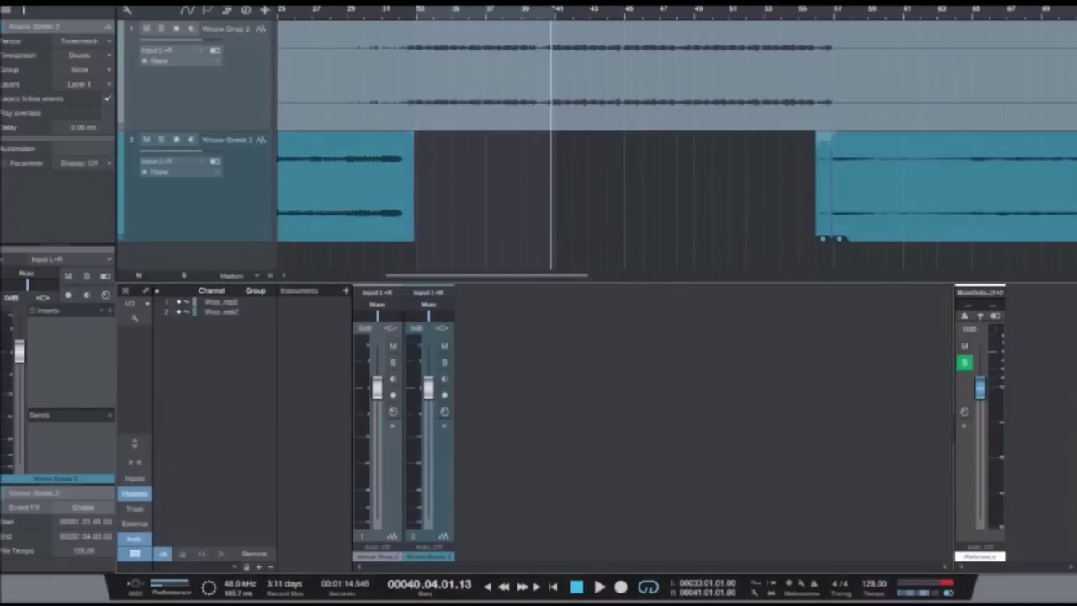
key("F11")
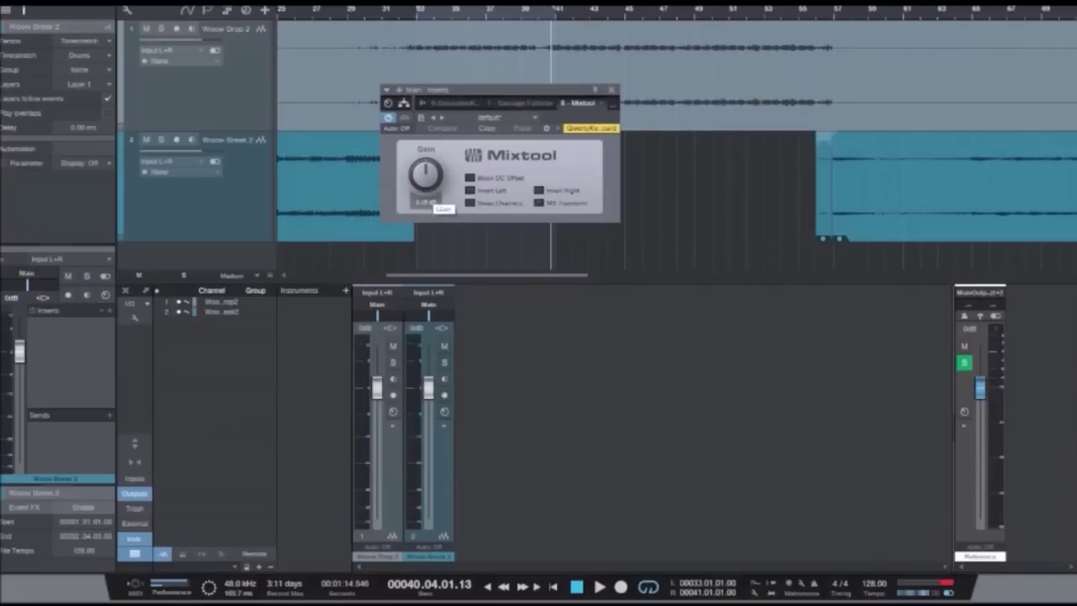
key("F11")
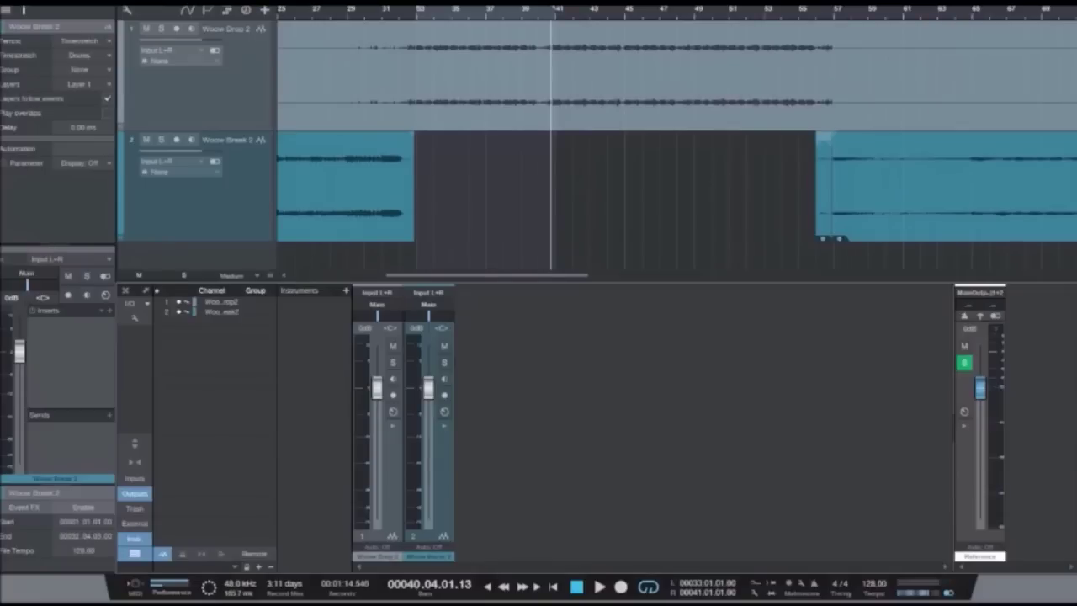
key("w")
key("w")
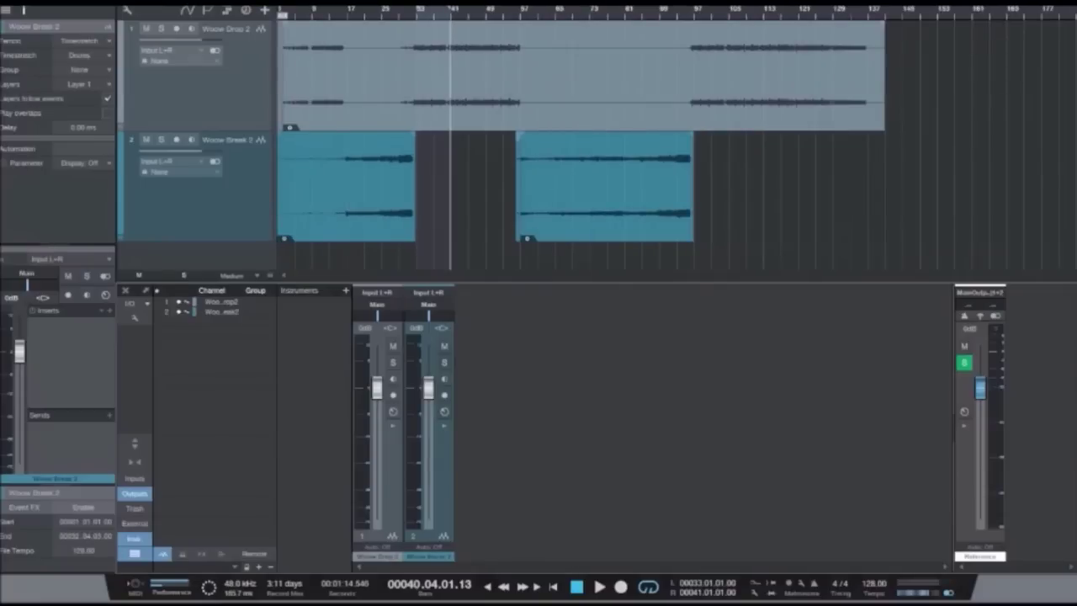